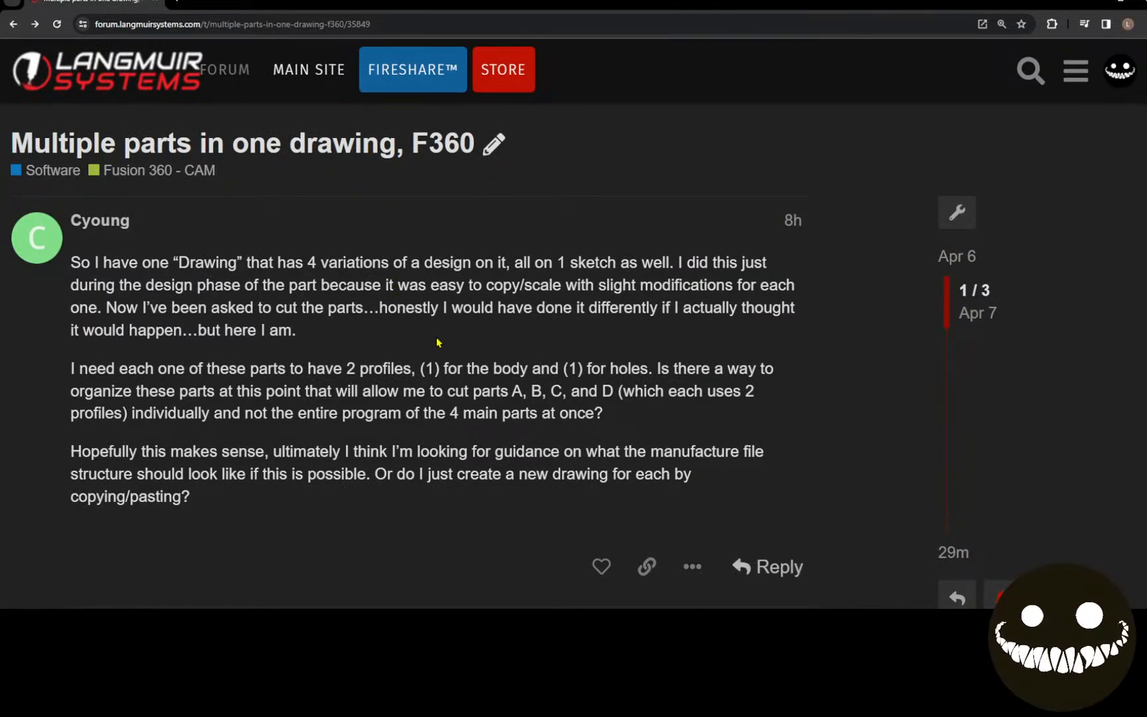
Read the forum question about multiple parts in one drawing, examining its single-sketch setup and the two profiles needed per part.
scroll(381, 371, "up", 2, "ctrl")
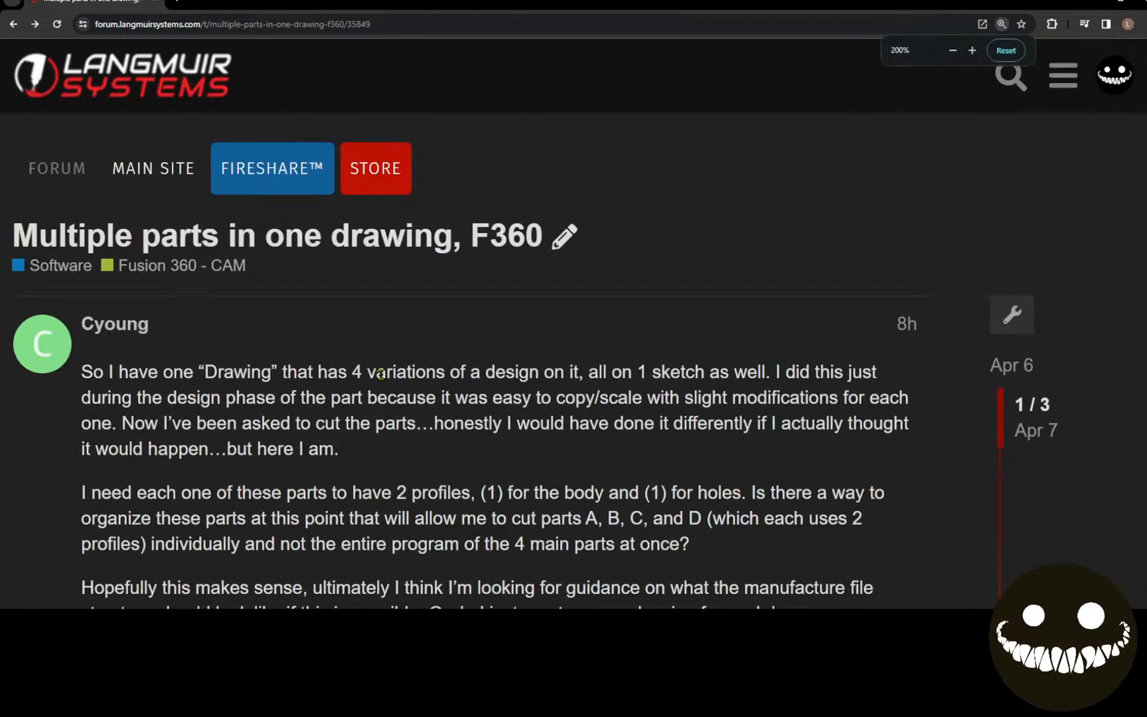
scroll(384, 383, "down", 1)
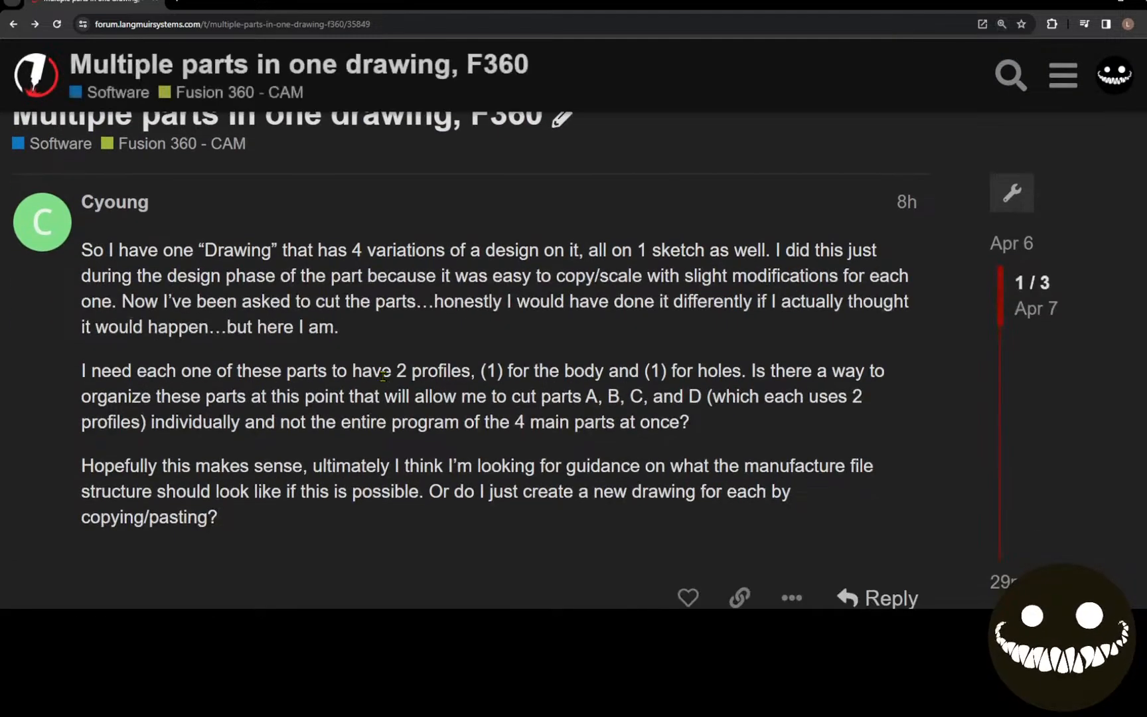
scroll(384, 383, "up", 1)
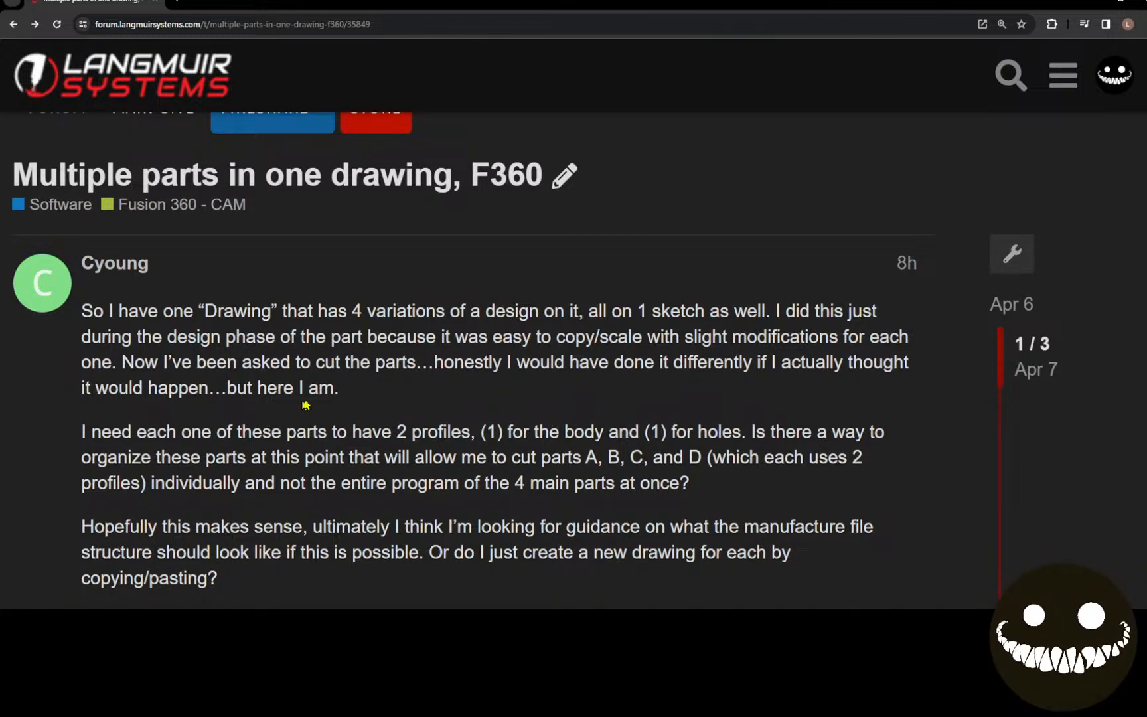
scroll(480, 362, "down", 1)
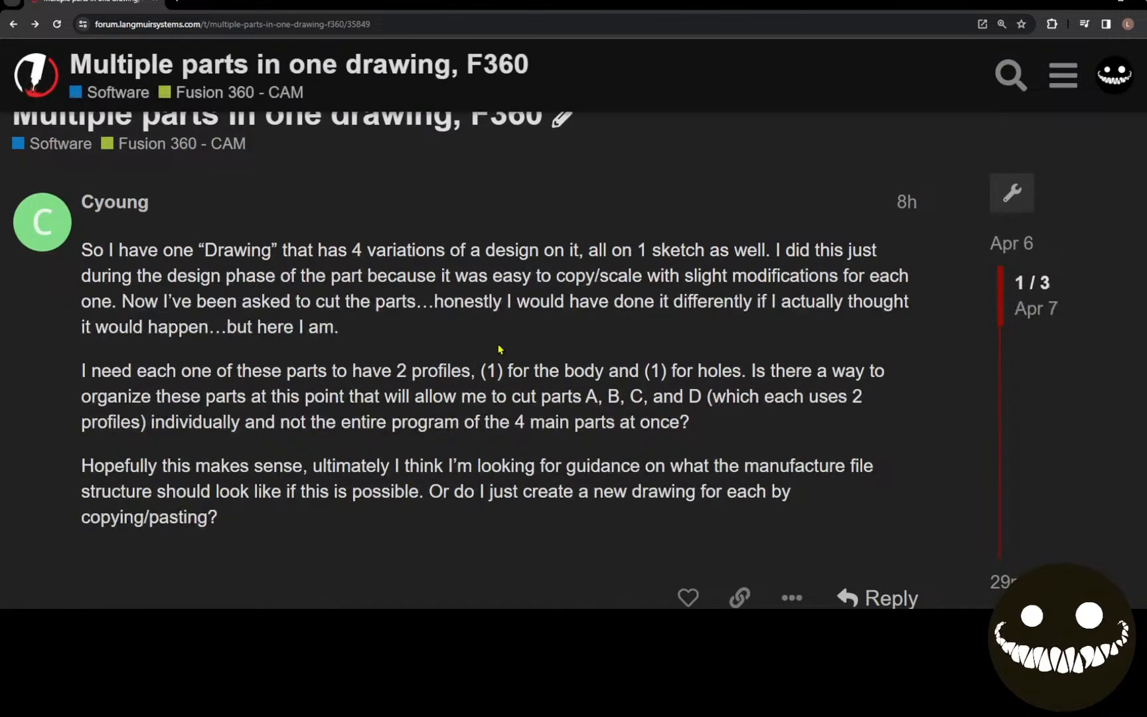
scroll(498, 349, "down", 1)
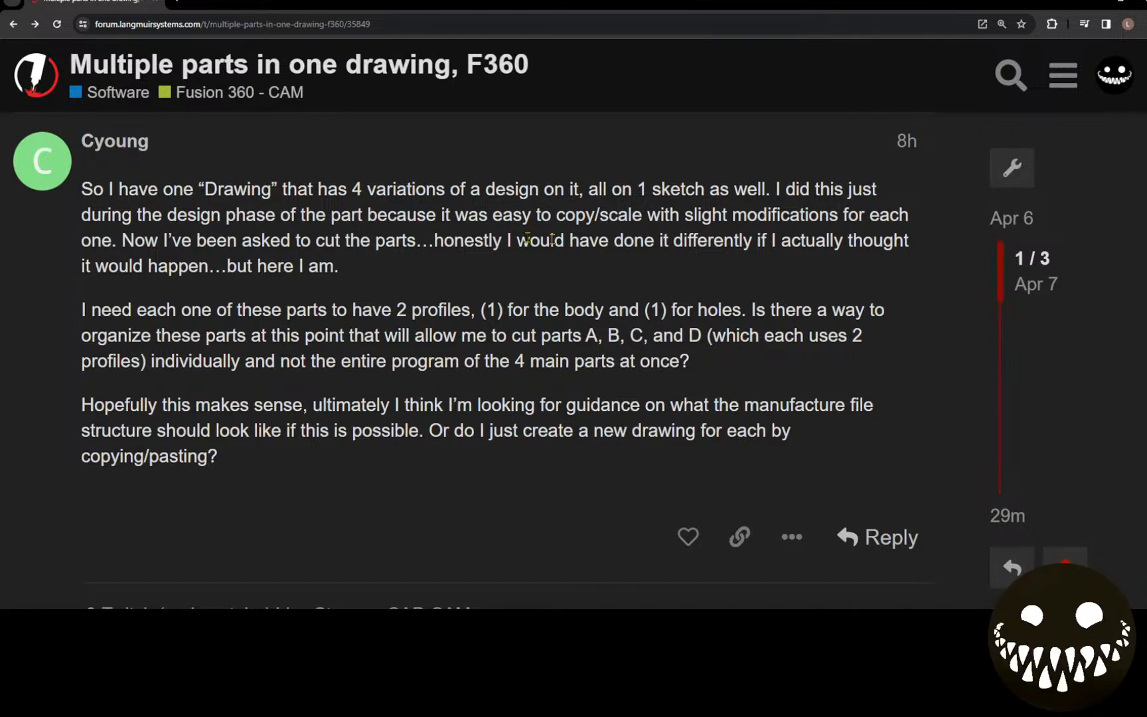
left_click_drag(708, 189, 637, 189)
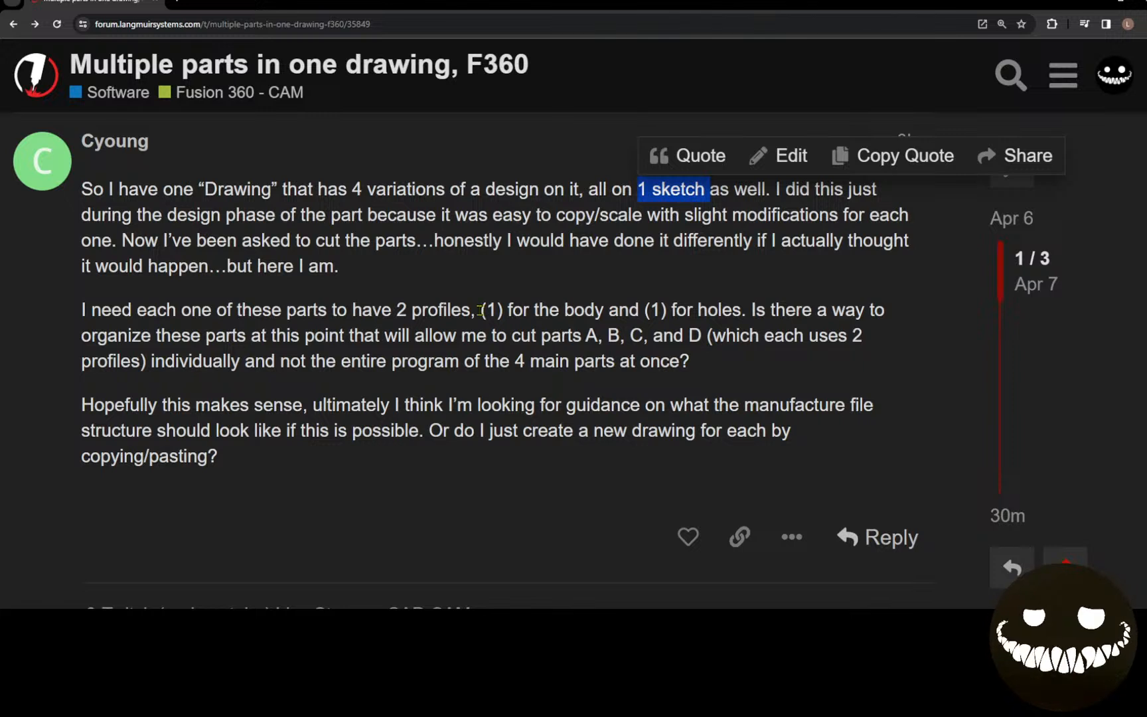
left_click_drag(479, 310, 753, 309)
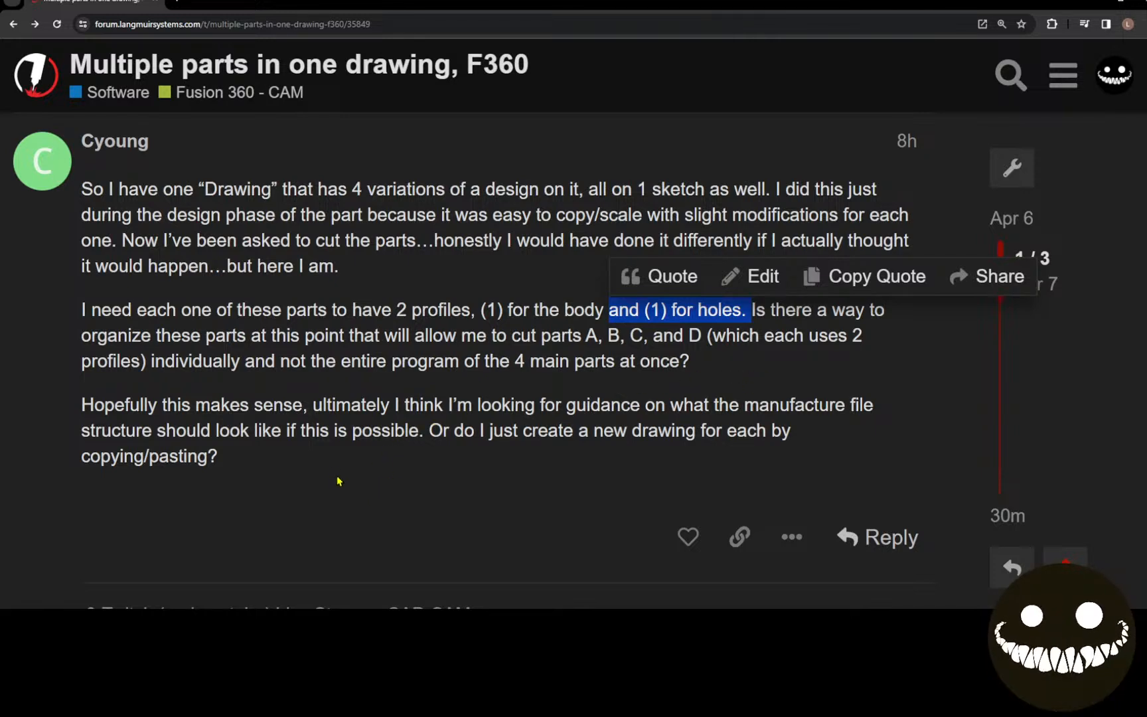
scroll(332, 483, "down", 2)
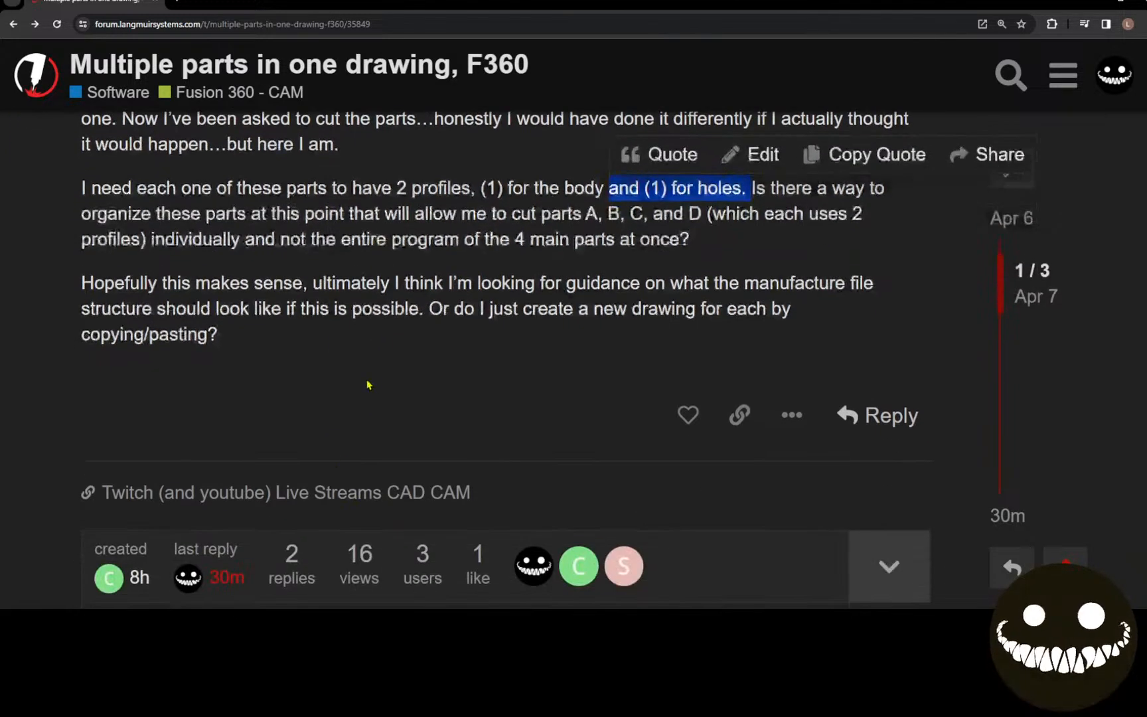
left_click(375, 380)
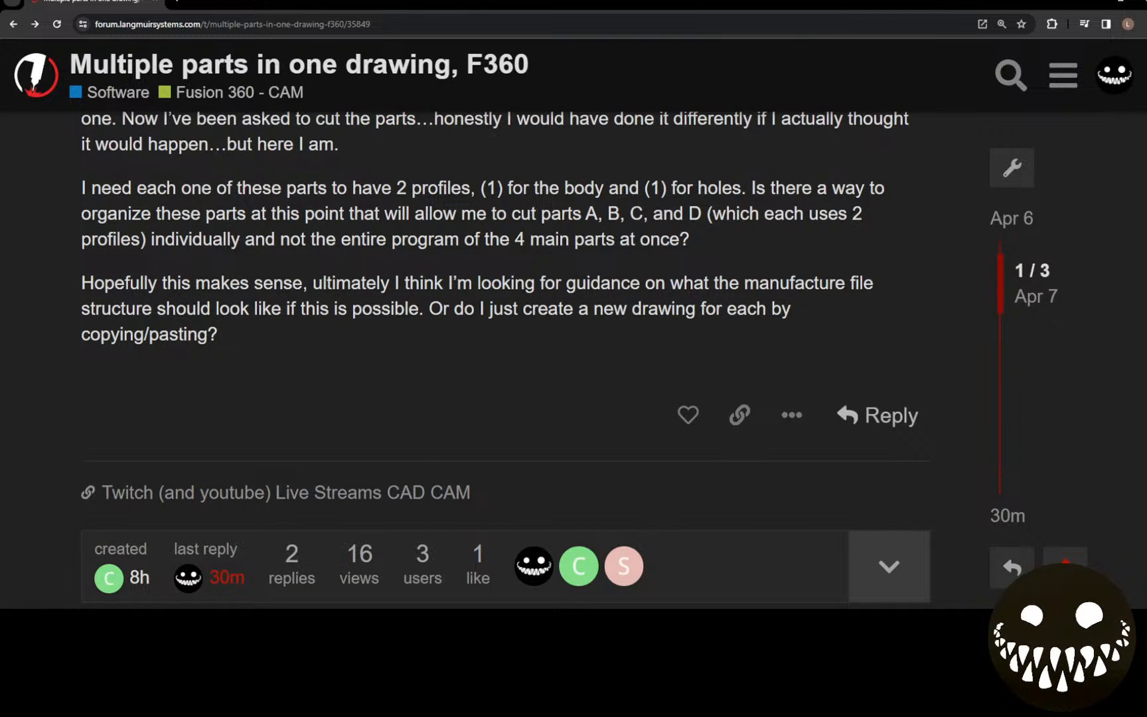
Switch to Fusion 360, start a sketch on the horizontal XY plane and draw a rectangle about 9 by 6 in above the origin.
left_click(235, 636)
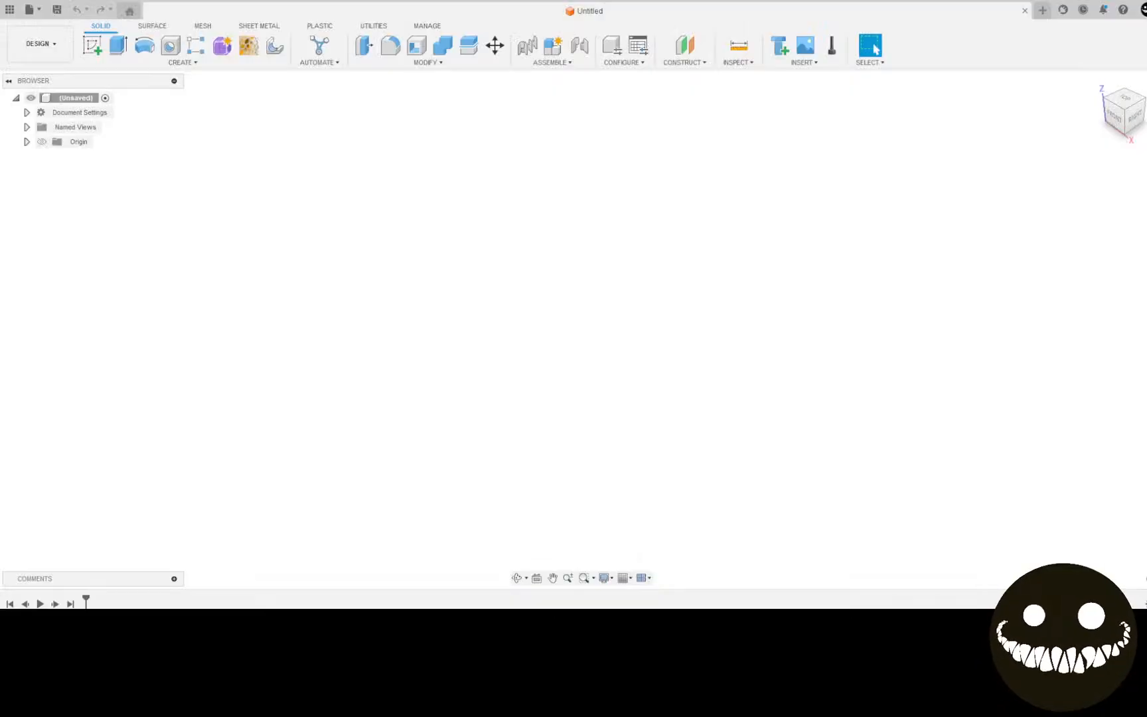
left_click(89, 54)
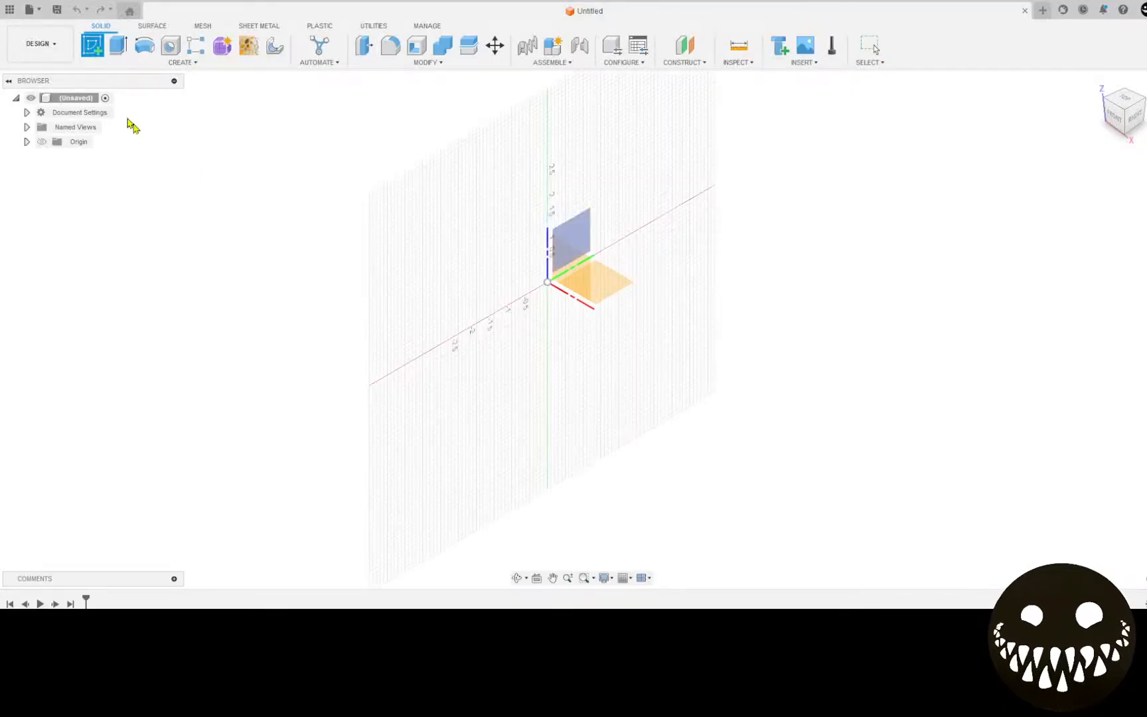
left_click(623, 276)
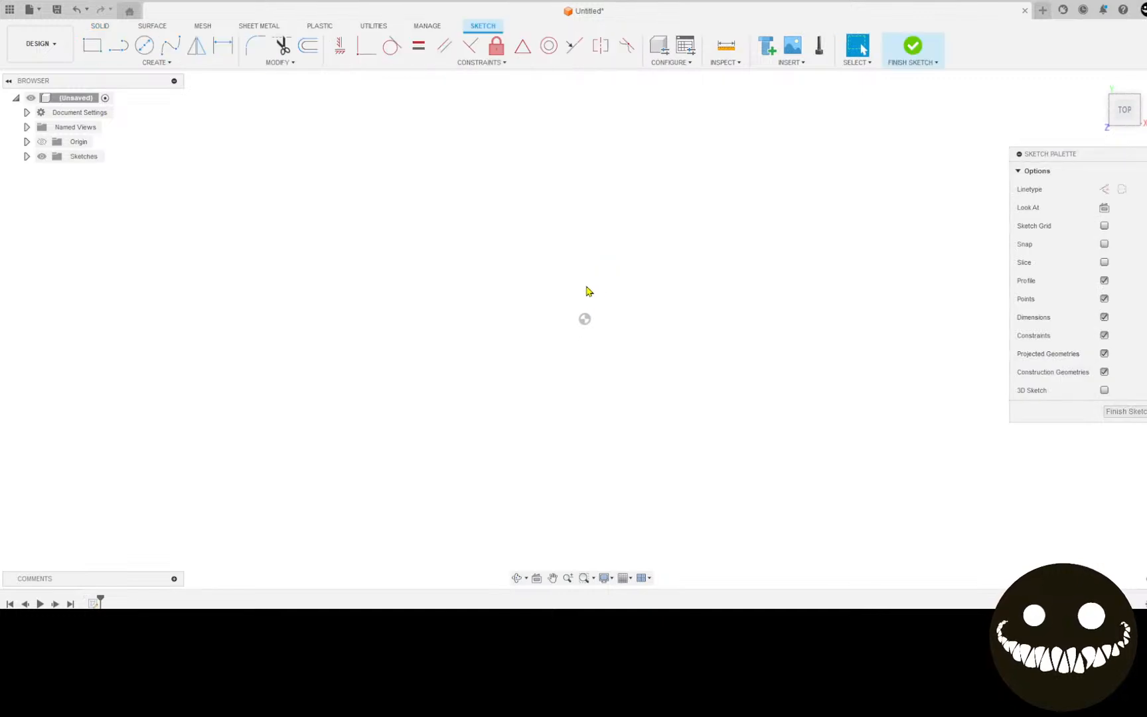
left_click(92, 45)
left_click(452, 154)
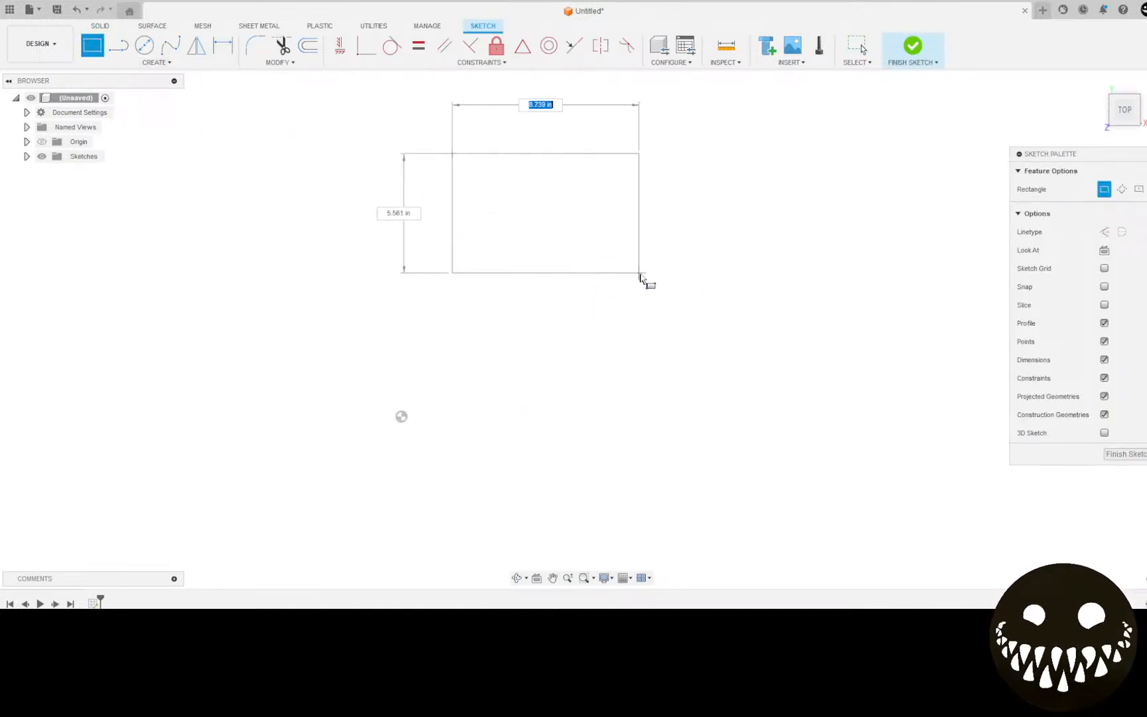
left_click(656, 282)
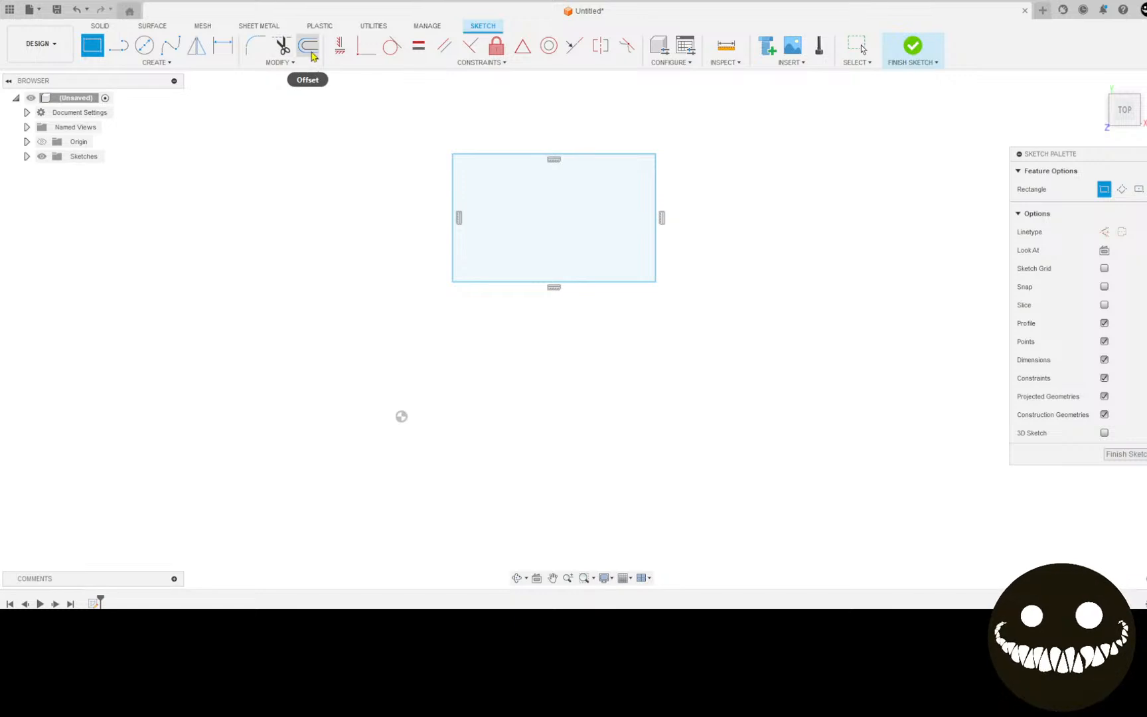
Offset the rectangle inward by about 0.49 in as construction lines.
left_click(310, 48)
left_click(498, 155)
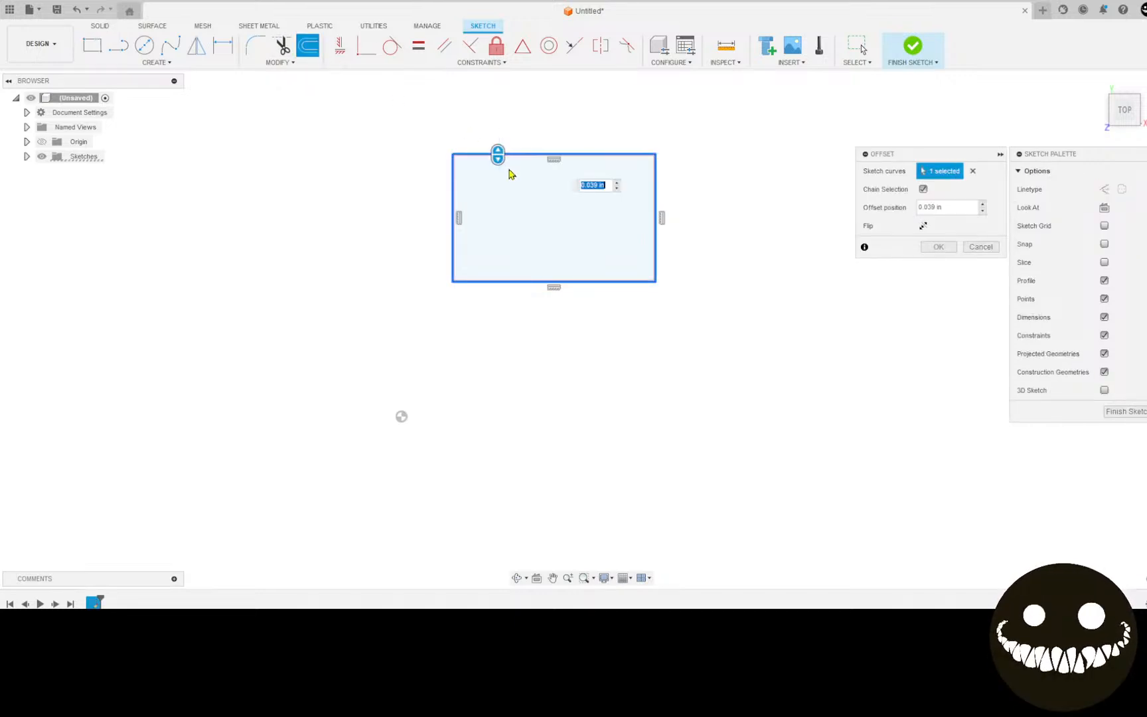
left_click_drag(498, 158, 499, 165)
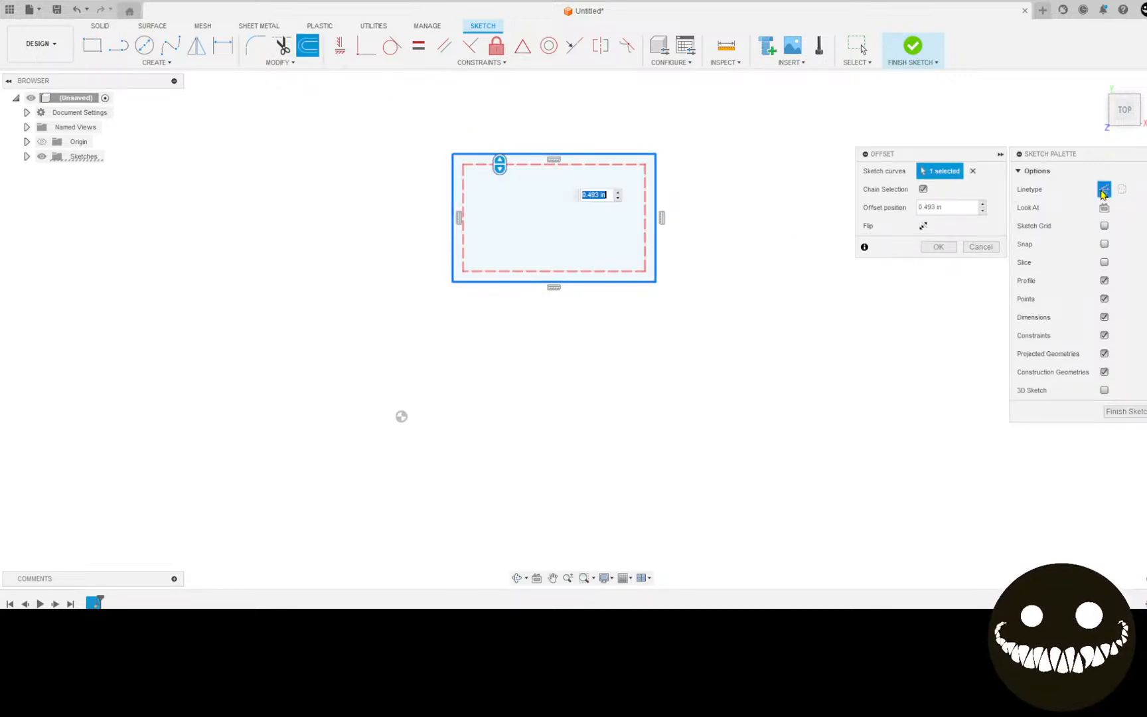
Draw four center-diameter circles with normal linetype, one centered on each corner of the construction rectangle.
left_click(145, 46)
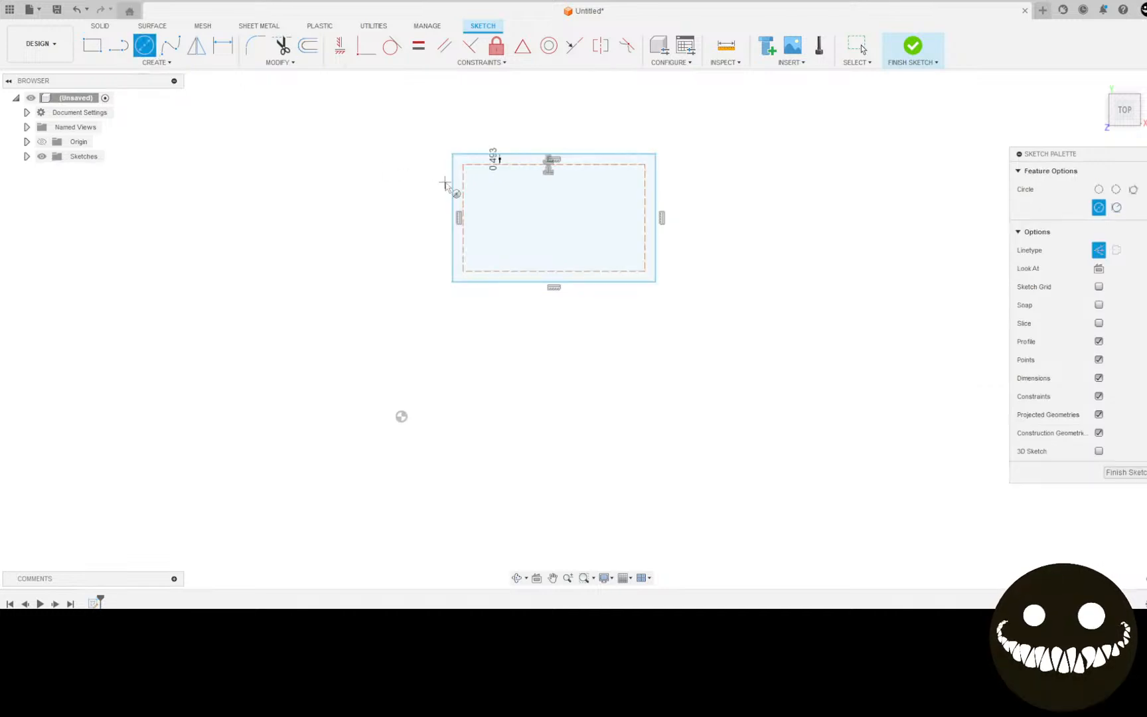
left_click(465, 165)
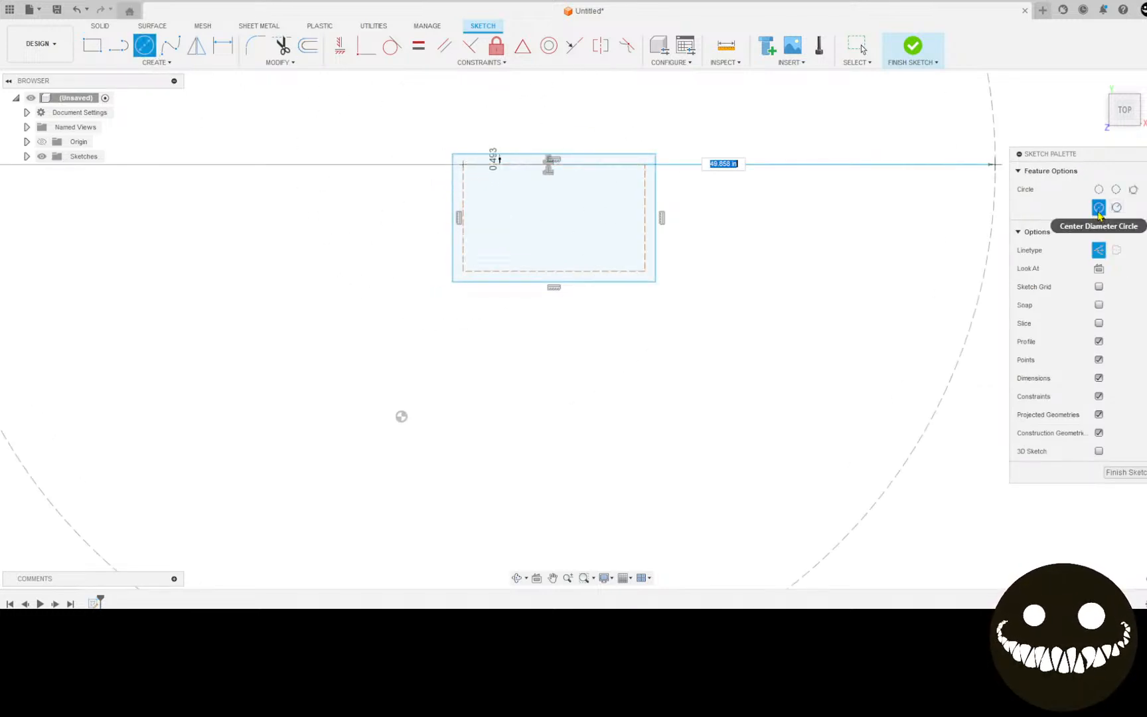
scroll(345, 174, "up", 3)
left_click(405, 172)
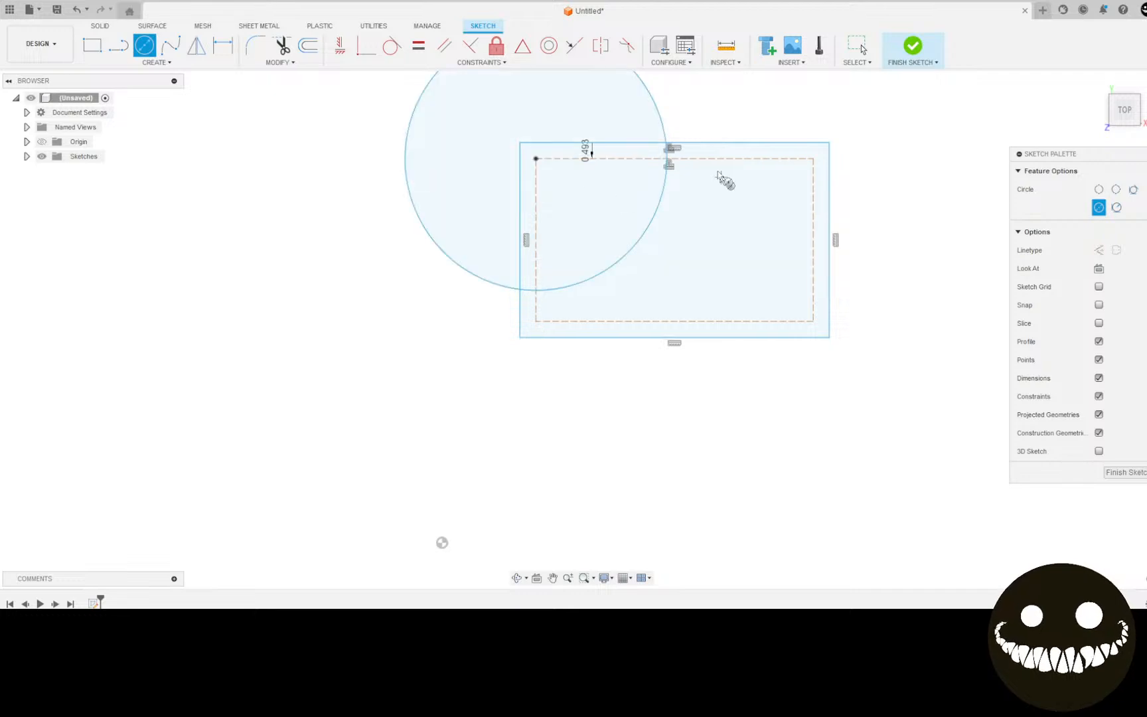
left_click(813, 160)
left_click(494, 184)
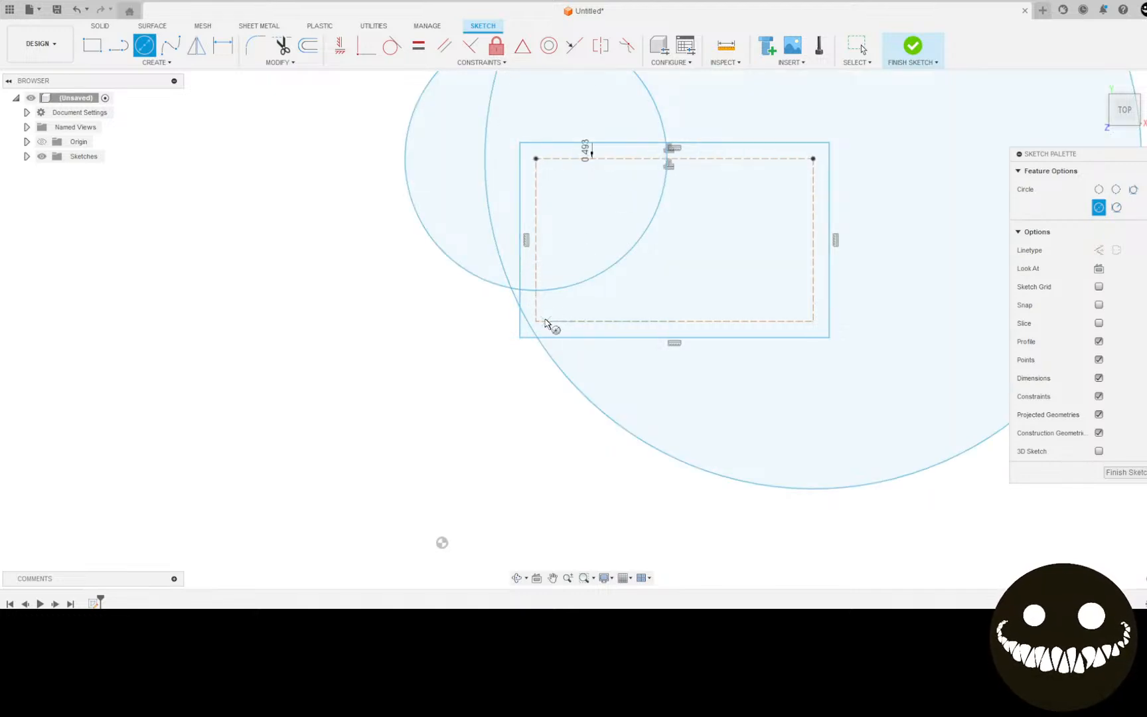
left_click(536, 321)
left_click(467, 174)
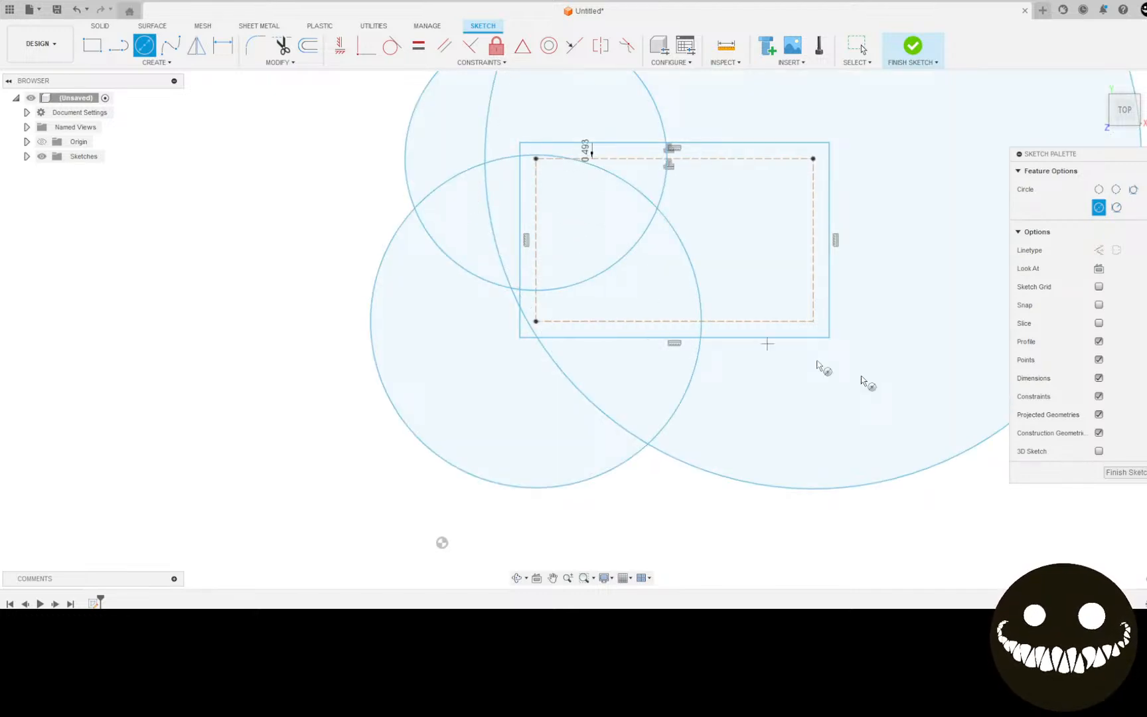
left_click(814, 322)
left_click(571, 209)
Apply Equal constraints between the upper-left corner circle and each of the other three circles.
left_click(418, 45)
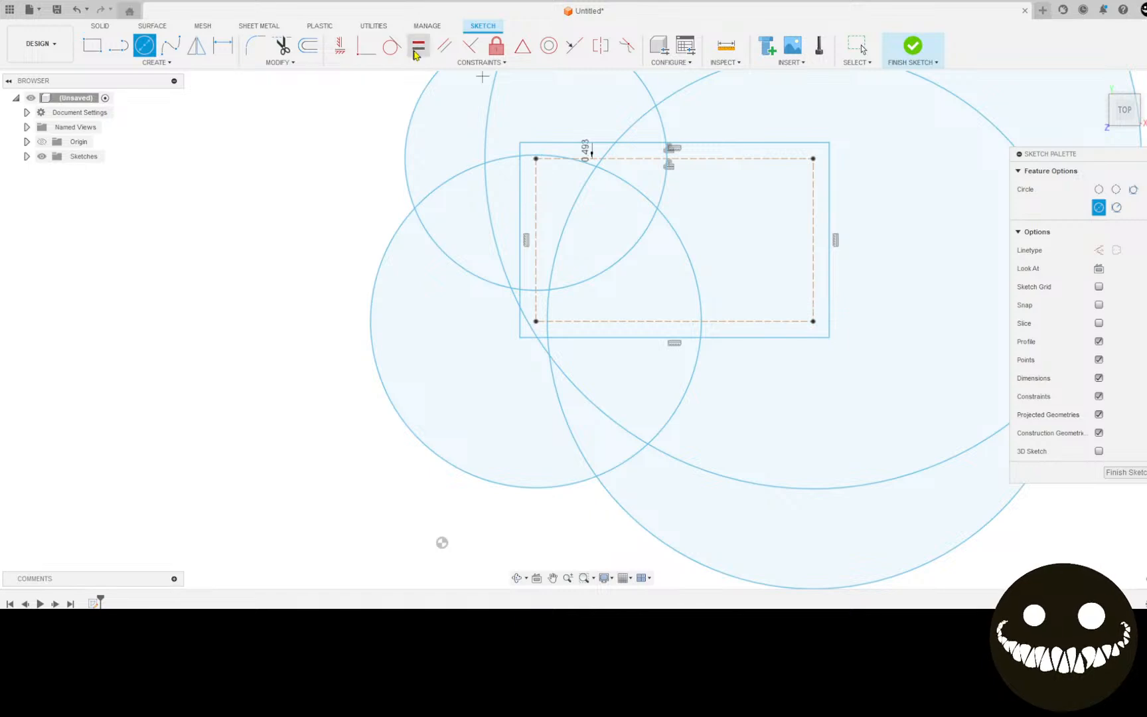
left_click(407, 140)
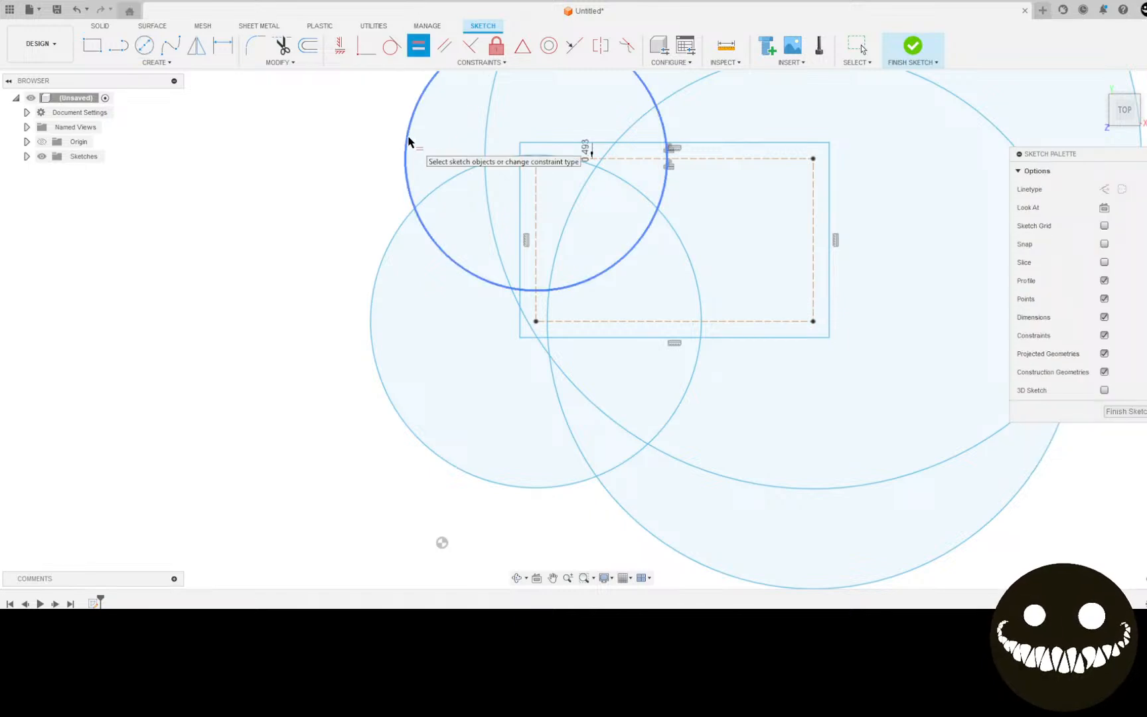
left_click(488, 142)
left_click(405, 138)
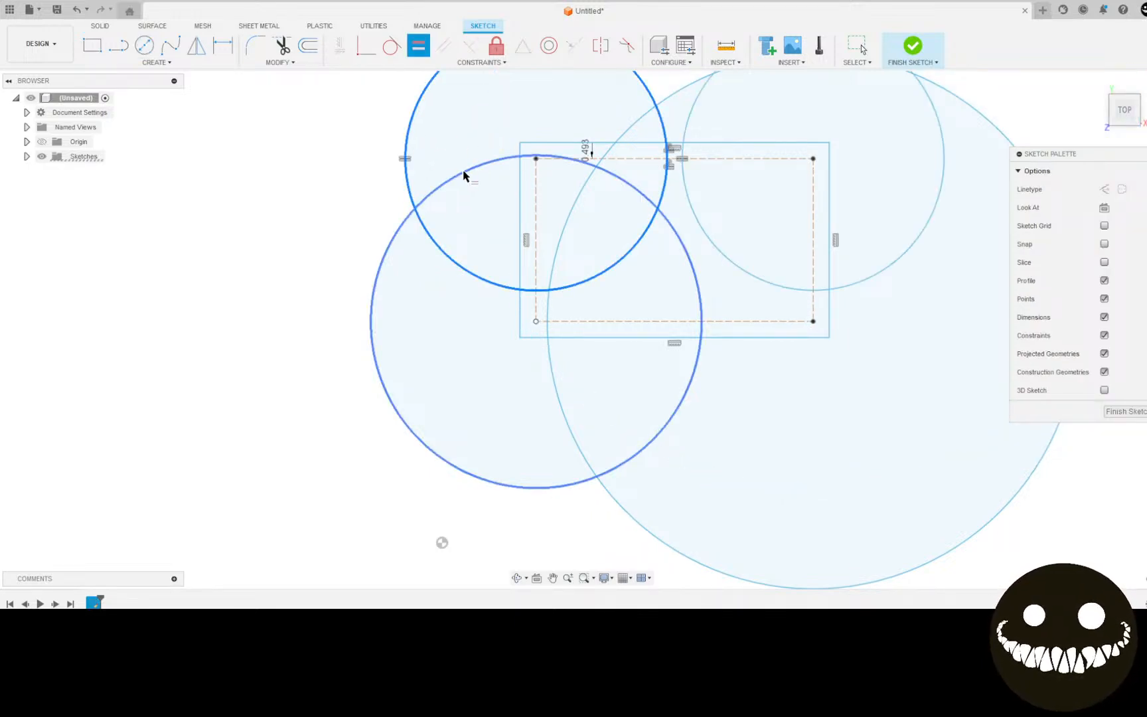
left_click(464, 174)
left_click(409, 133)
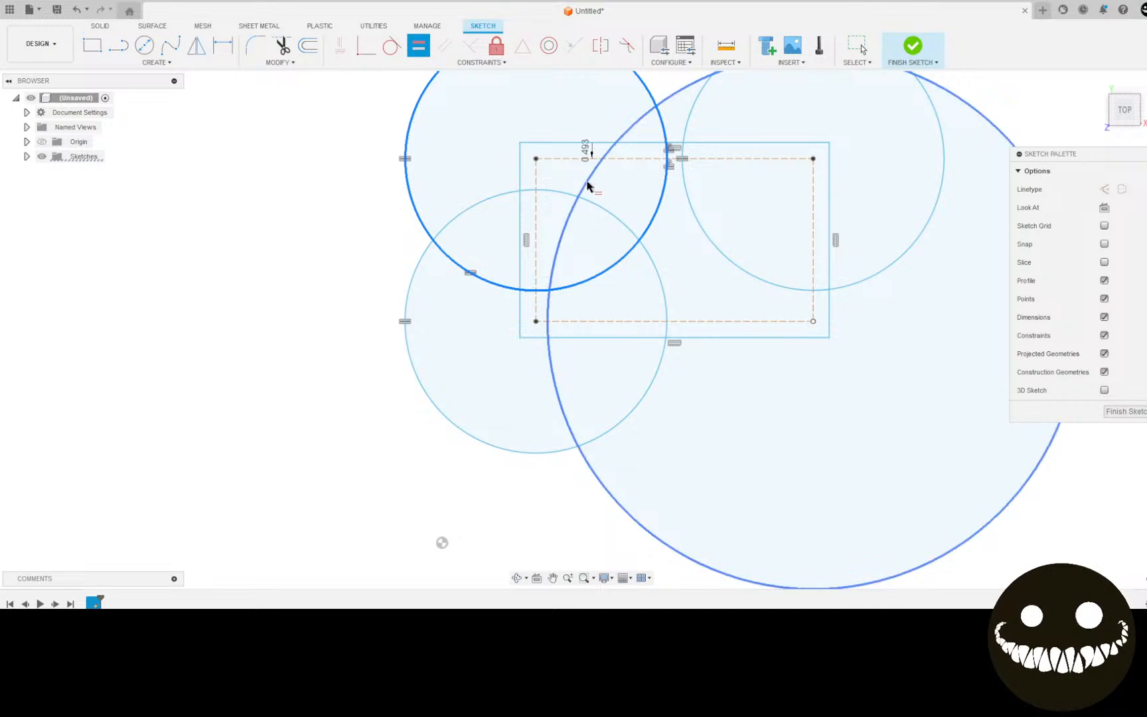
left_click(584, 184)
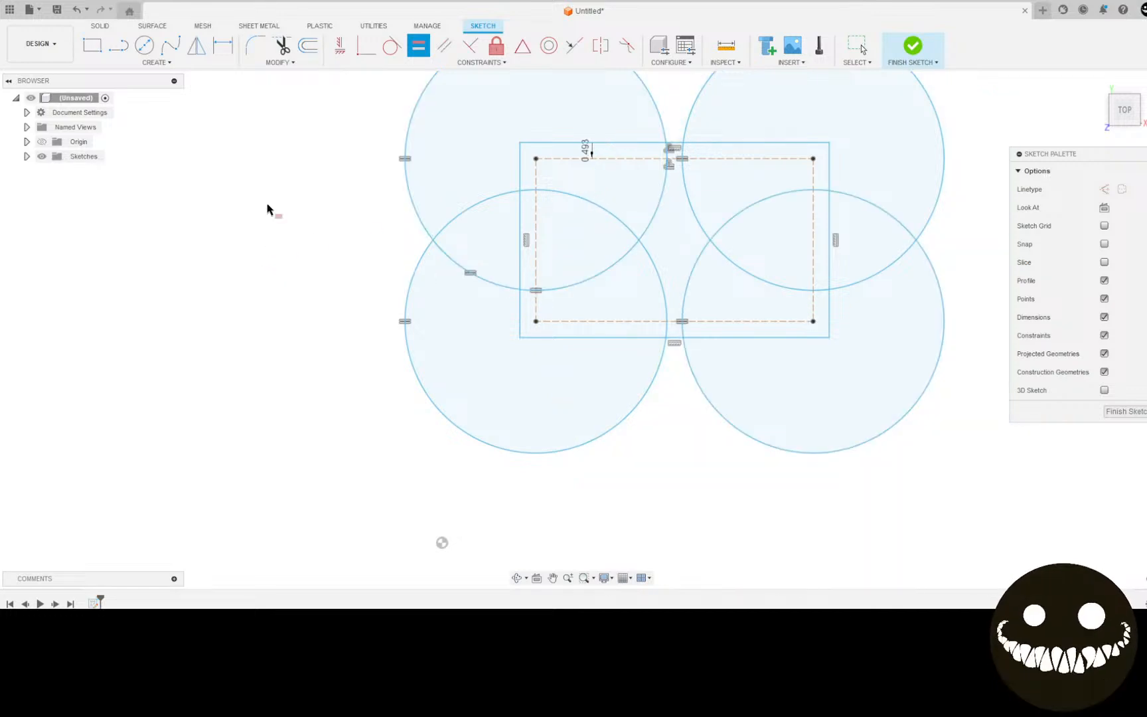
key("Escape")
Shrink the four equal circles to small corner holes that fit inside the outer rectangle.
left_click_drag(418, 113, 542, 163)
scroll(567, 198, "down", 4)
middle_click_drag(572, 245, 429, 293)
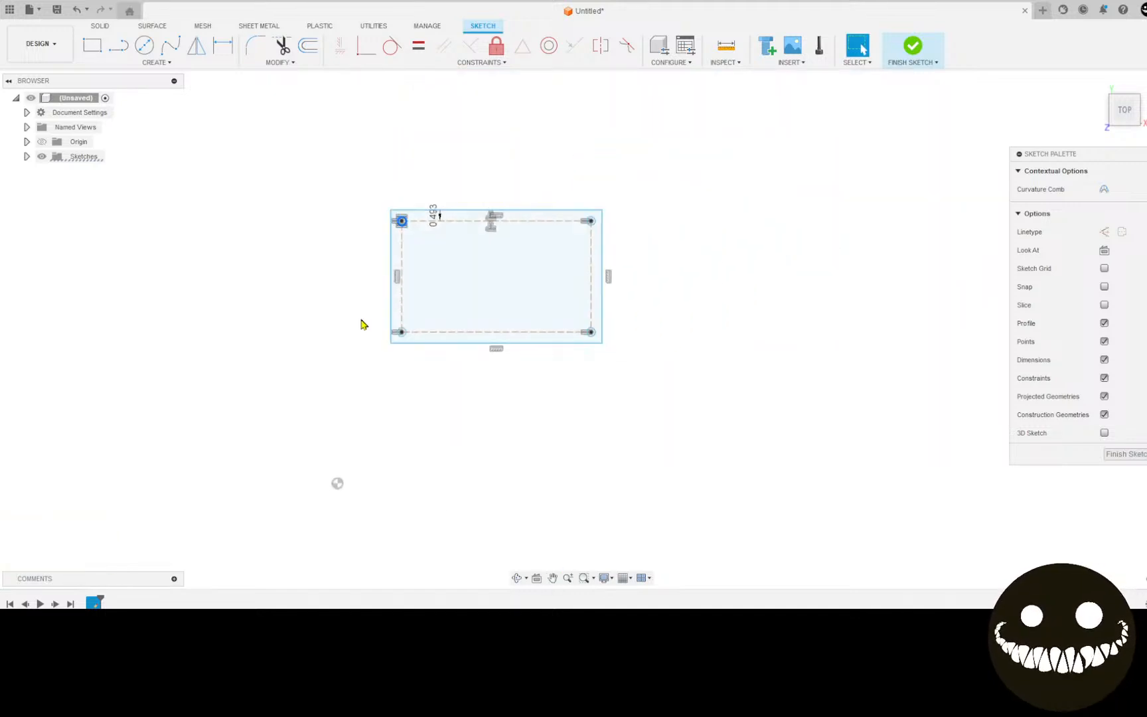
scroll(409, 334, "up", 5)
middle_click_drag(624, 380, 461, 445)
scroll(461, 446, "up", 2)
scroll(574, 404, "down", 4)
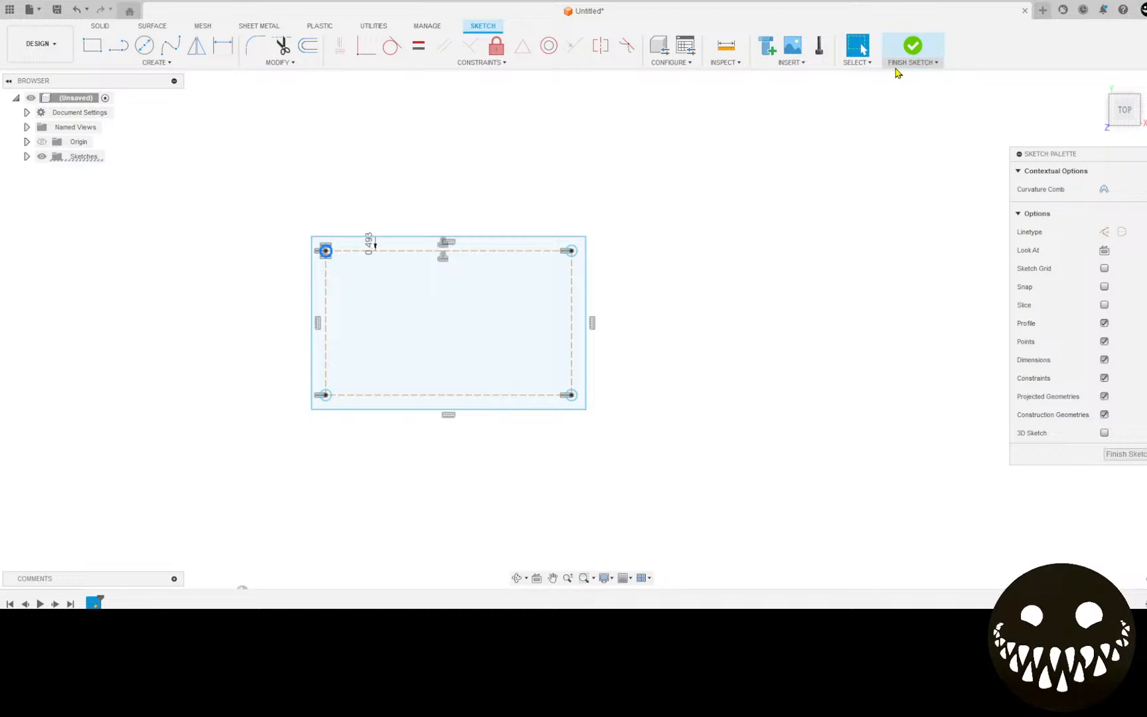
left_click(458, 147)
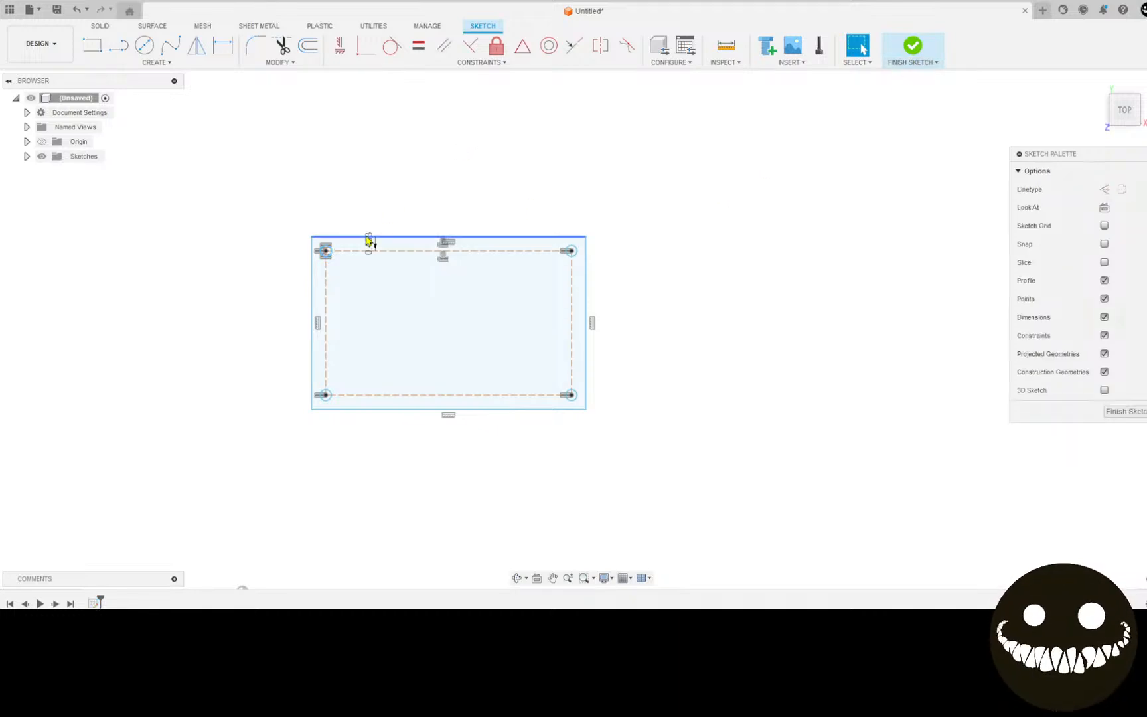
middle_click_drag(367, 237, 398, 192)
scroll(398, 193, "down", 1)
scroll(352, 219, "up", 2)
mouse_move(314, 131)
left_mouse_down()
mouse_move(398, 346)
mouse_move(736, 444)
left_mouse_up()
key("c")
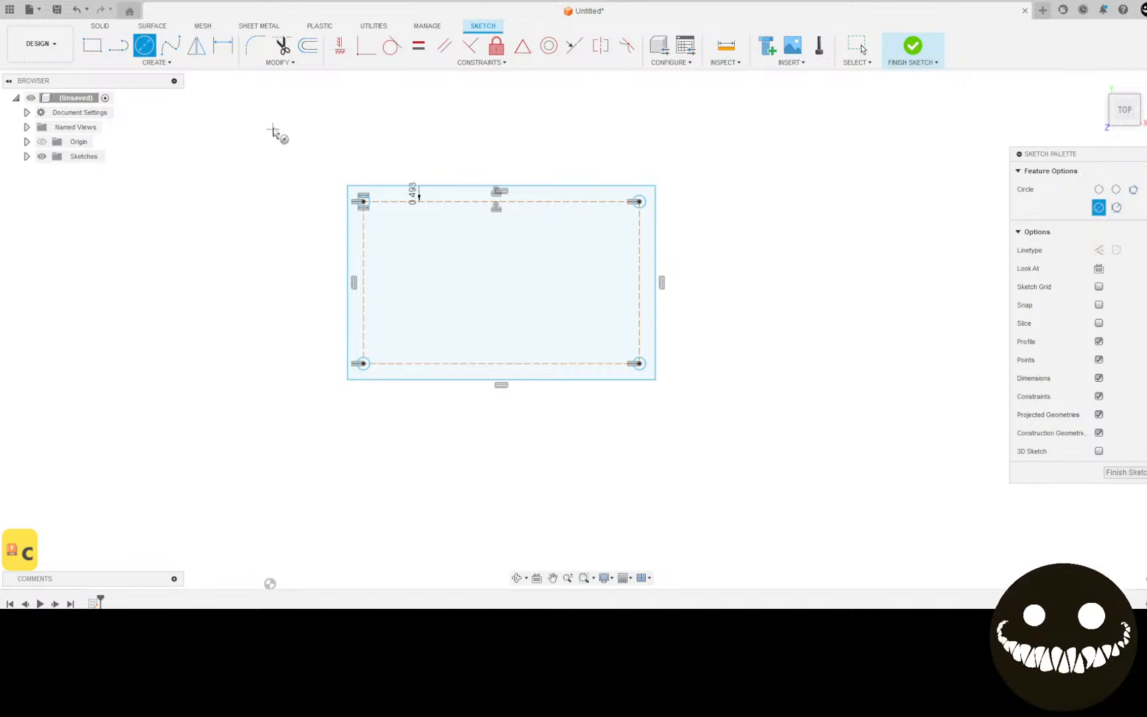
left_click(857, 46)
Copy the whole plate sketch with its holes and place the duplicate about 8.2 in below the original.
left_click_drag(250, 144, 749, 474)
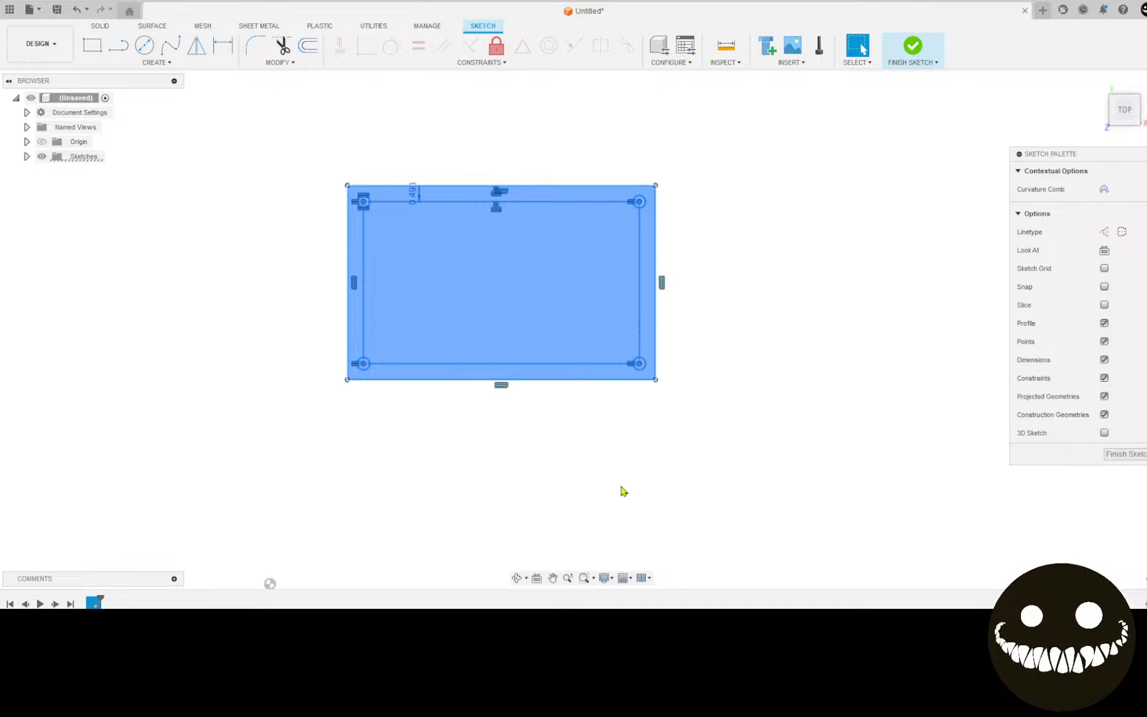
key("ctrl+c")
key("ctrl+v")
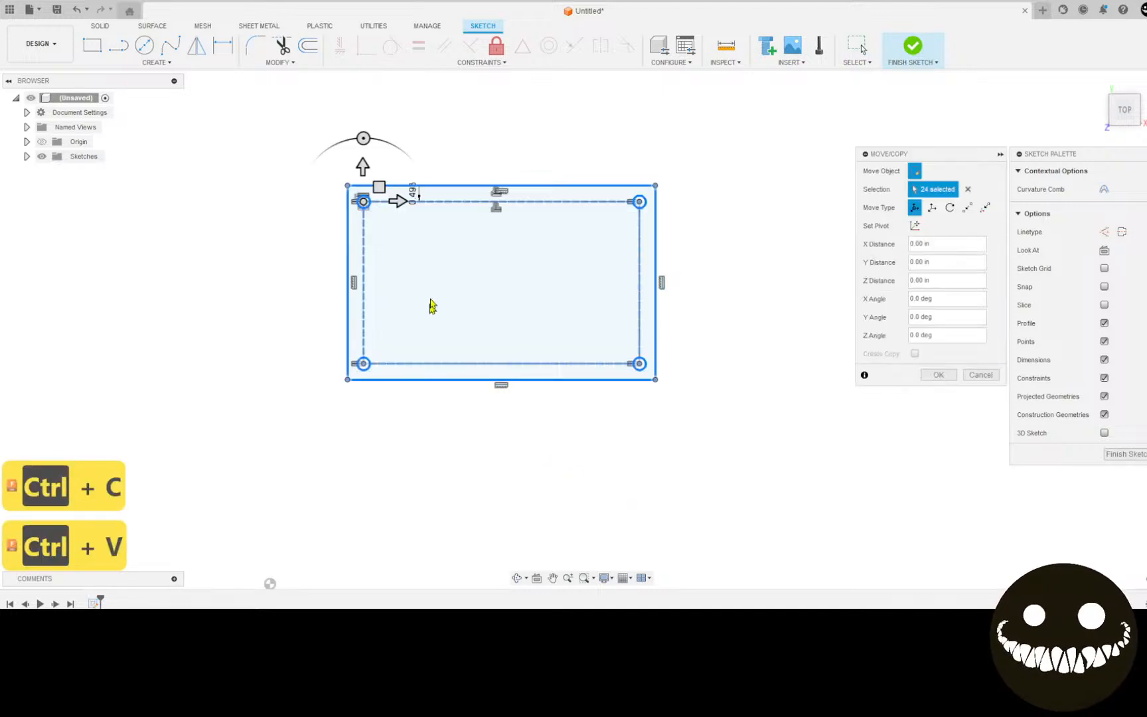
mouse_move(379, 187)
left_mouse_down()
mouse_move(428, 410)
mouse_move(352, 451)
mouse_move(376, 454)
left_mouse_up()
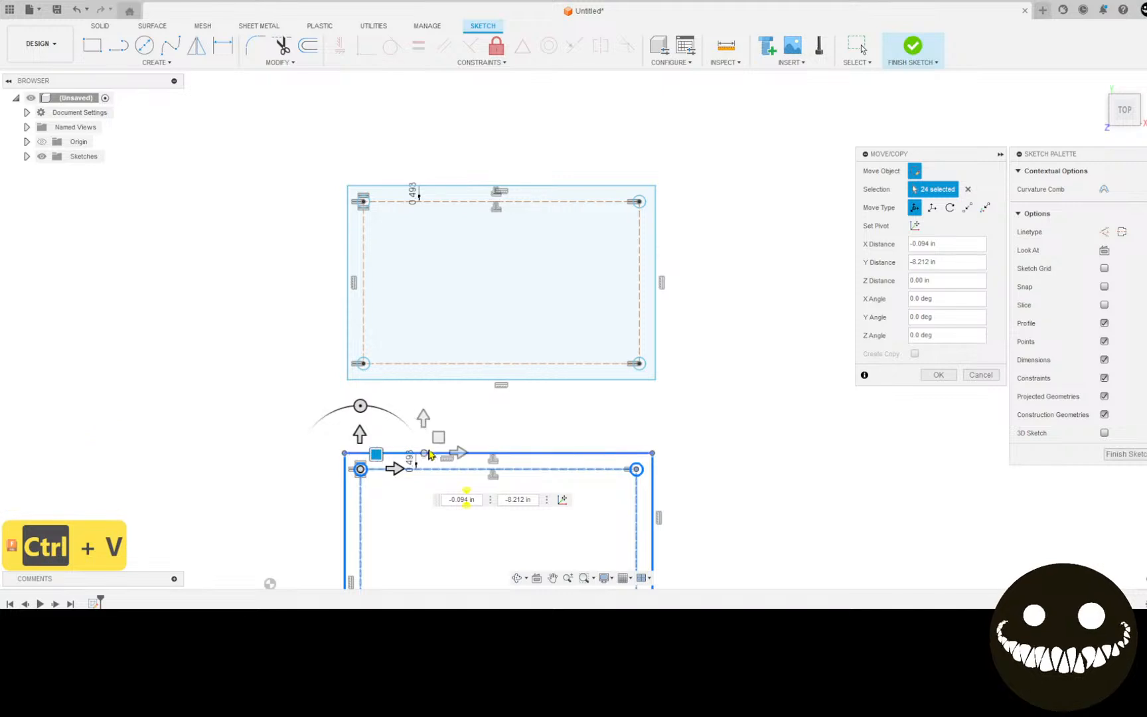
left_click(938, 374)
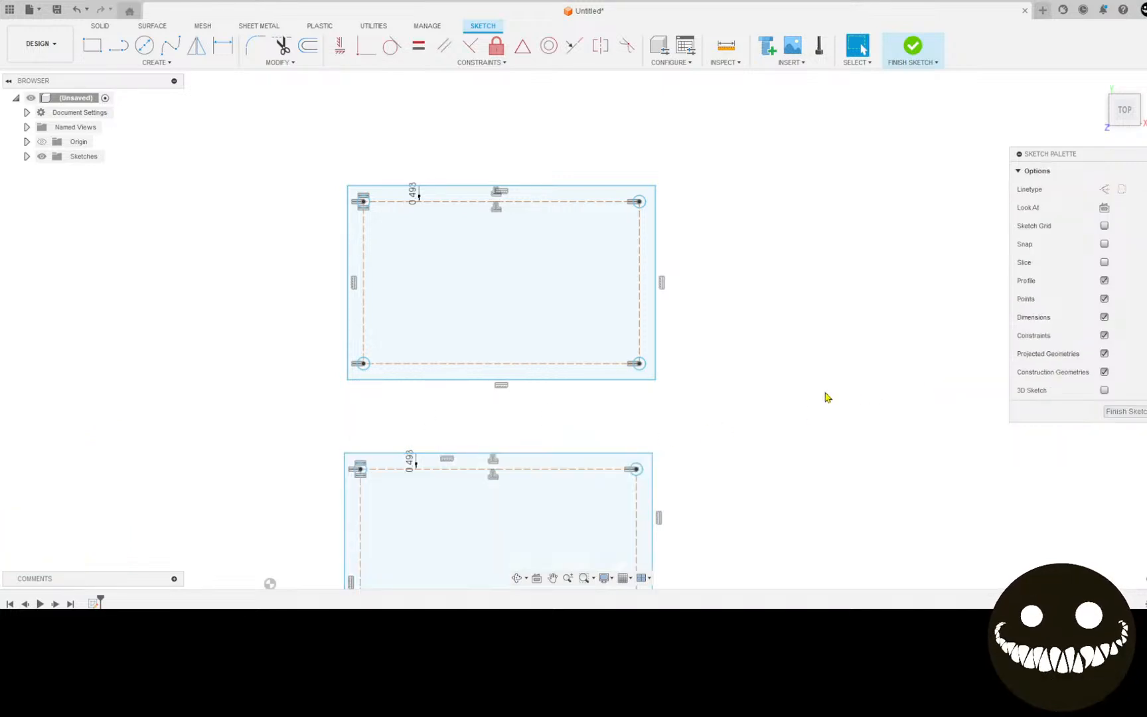
Paste another copy of the plate sketch and place it about 10.9 in to the left of the original.
key("ctrl+v")
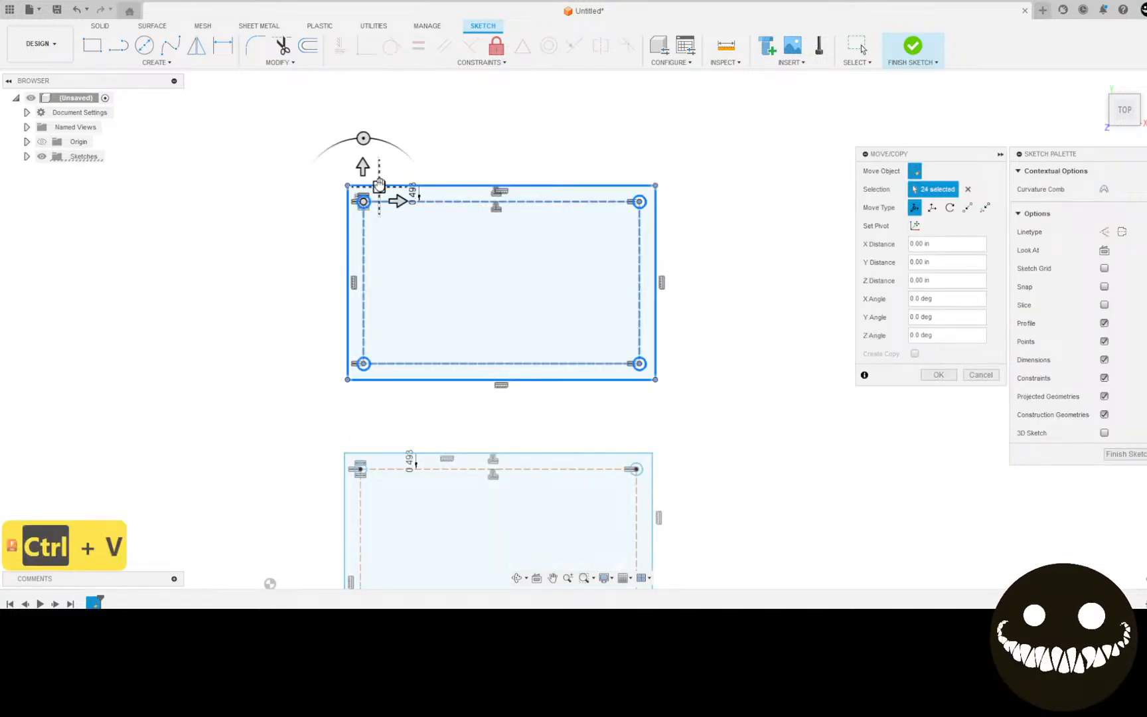
mouse_move(379, 186)
left_mouse_down()
mouse_move(6, 201)
mouse_move(26, 183)
left_mouse_up()
scroll(296, 311, "down", 2)
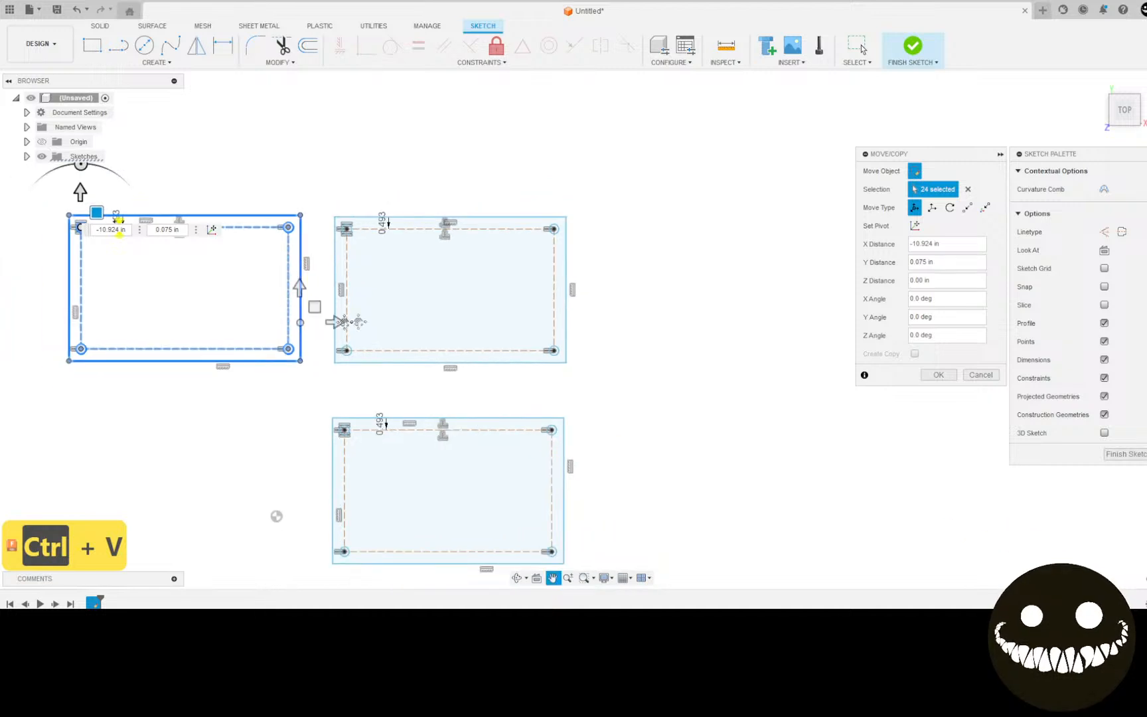
middle_click_drag(119, 228, 417, 210)
scroll(417, 209, "down", 1)
left_click(932, 378)
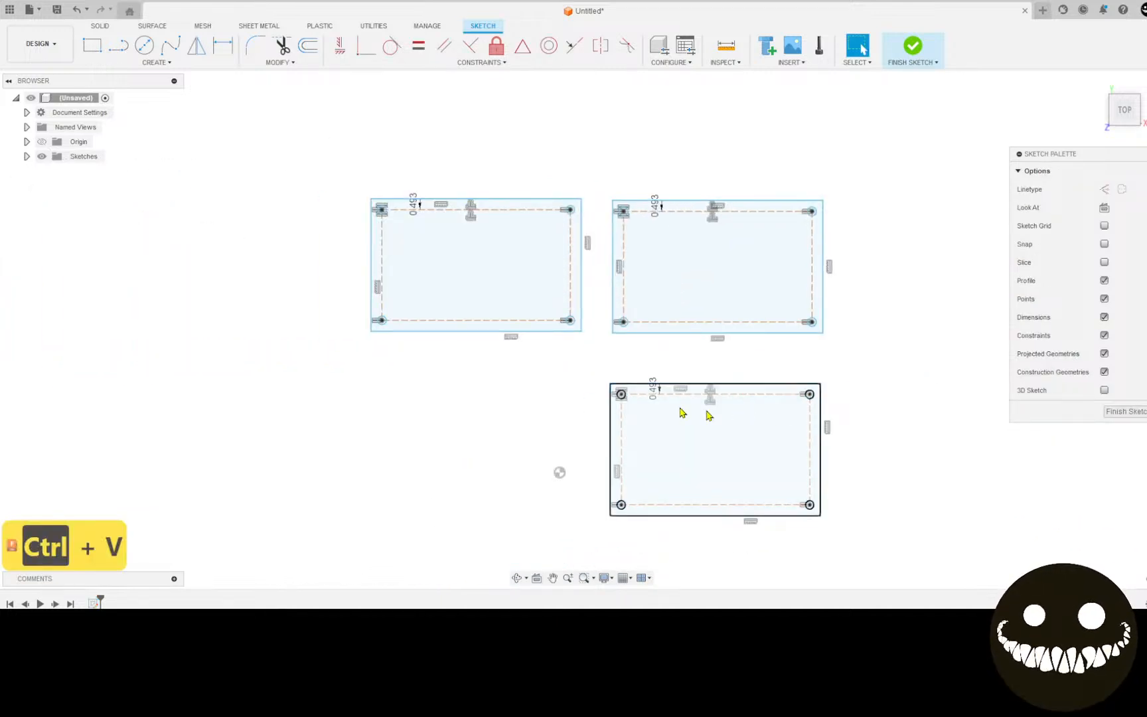
Paste a fourth plate copy and place it below the upper-left plate to complete a two-by-two layout.
key("ctrl+v")
mouse_move(654, 204)
left_mouse_down()
mouse_move(371, 390)
mouse_move(412, 377)
left_mouse_up()
left_click(938, 374)
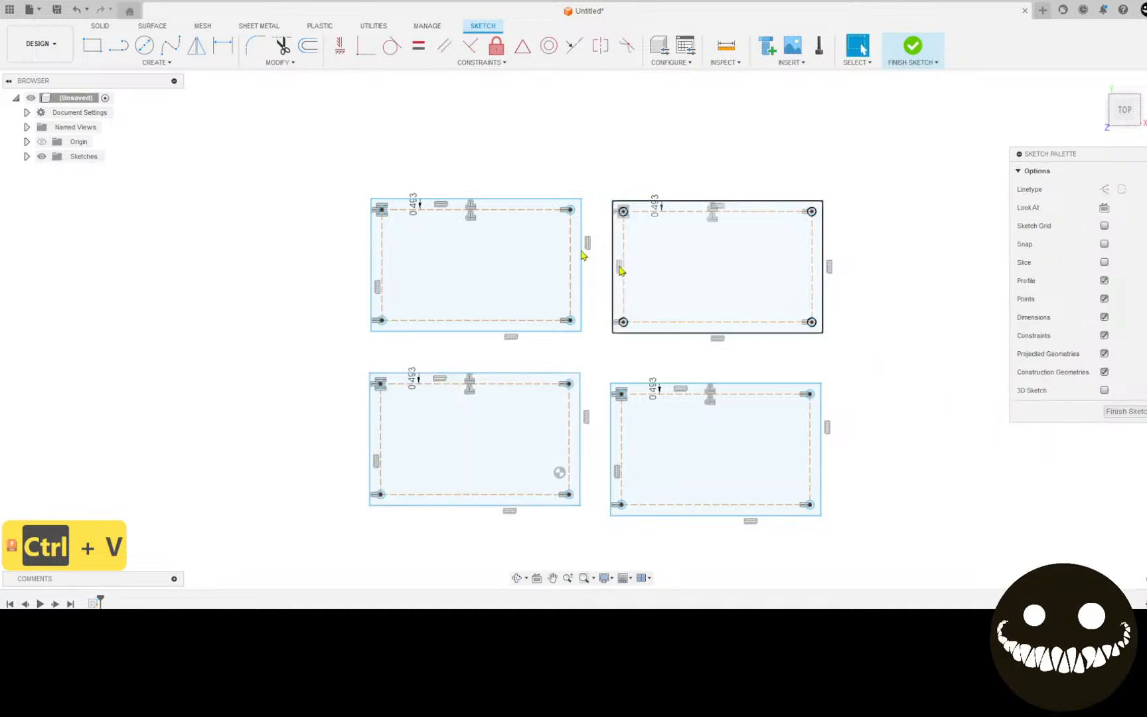
Stretch the upper-left plate upward to make it taller, and move the upper-right plate up and to the right.
left_click_drag(492, 199, 489, 77)
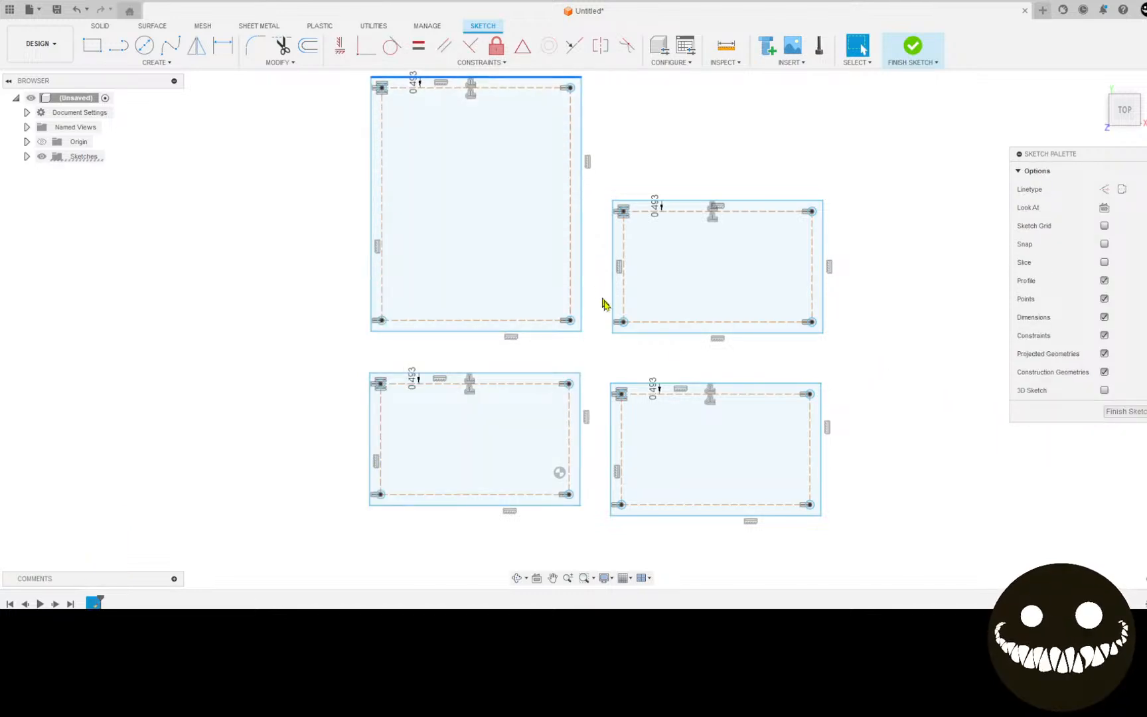
double_click(614, 267)
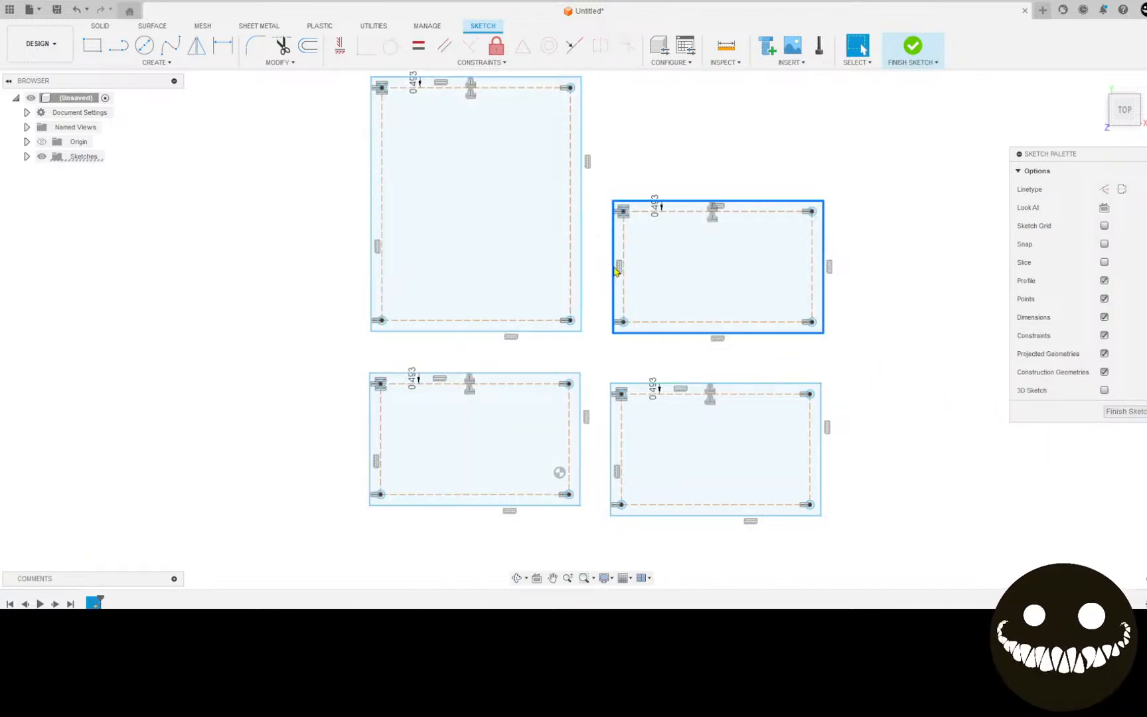
left_click_drag(615, 267, 699, 223)
left_click_drag(782, 279, 732, 282)
left_click(987, 507)
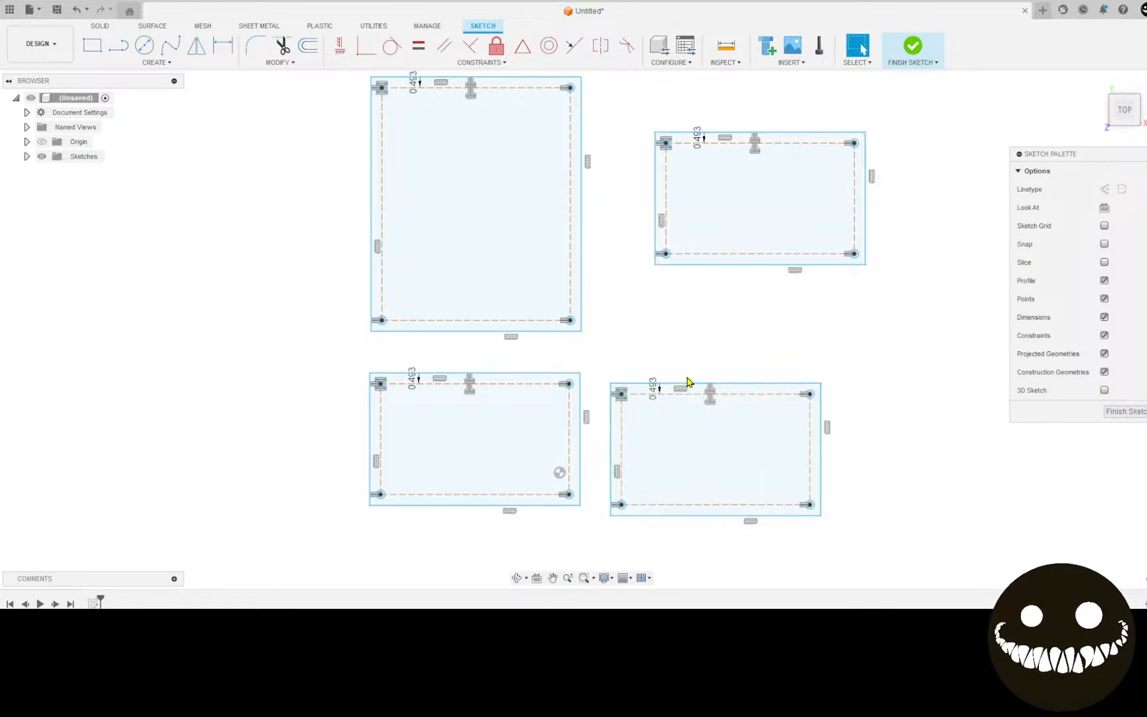
Stretch the lower-right plate upward, and make the lower-left plate taller and narrower by moving its bottom and left edges.
left_click_drag(682, 385, 684, 307)
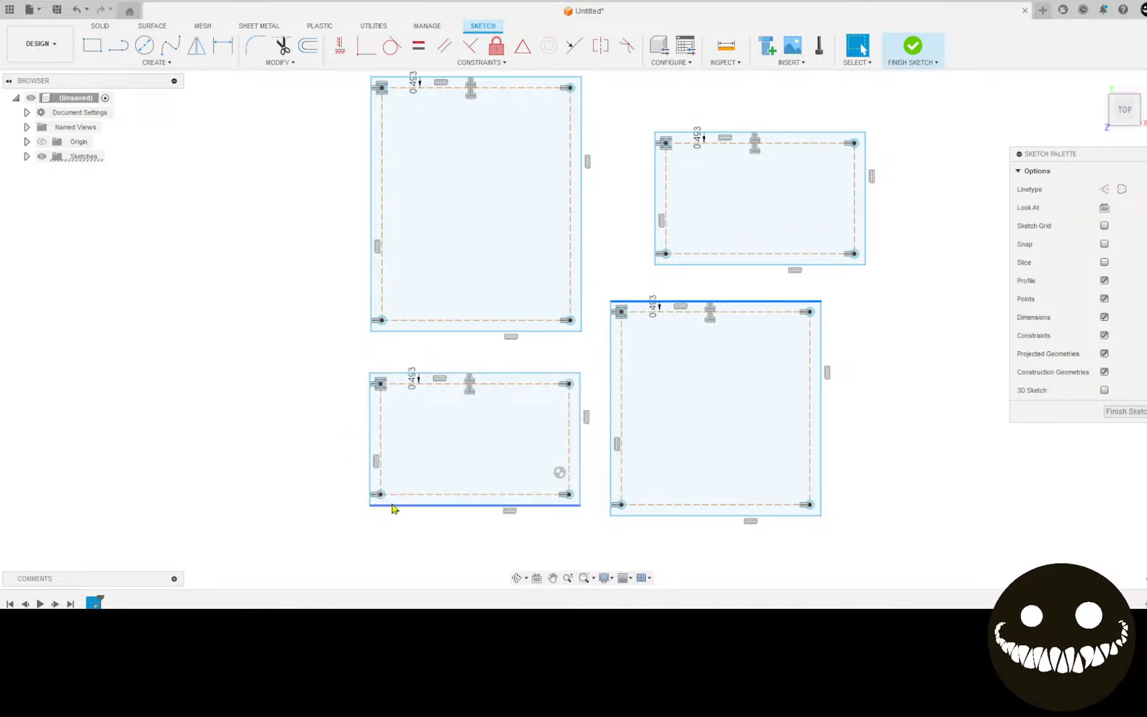
left_click_drag(393, 510, 391, 583)
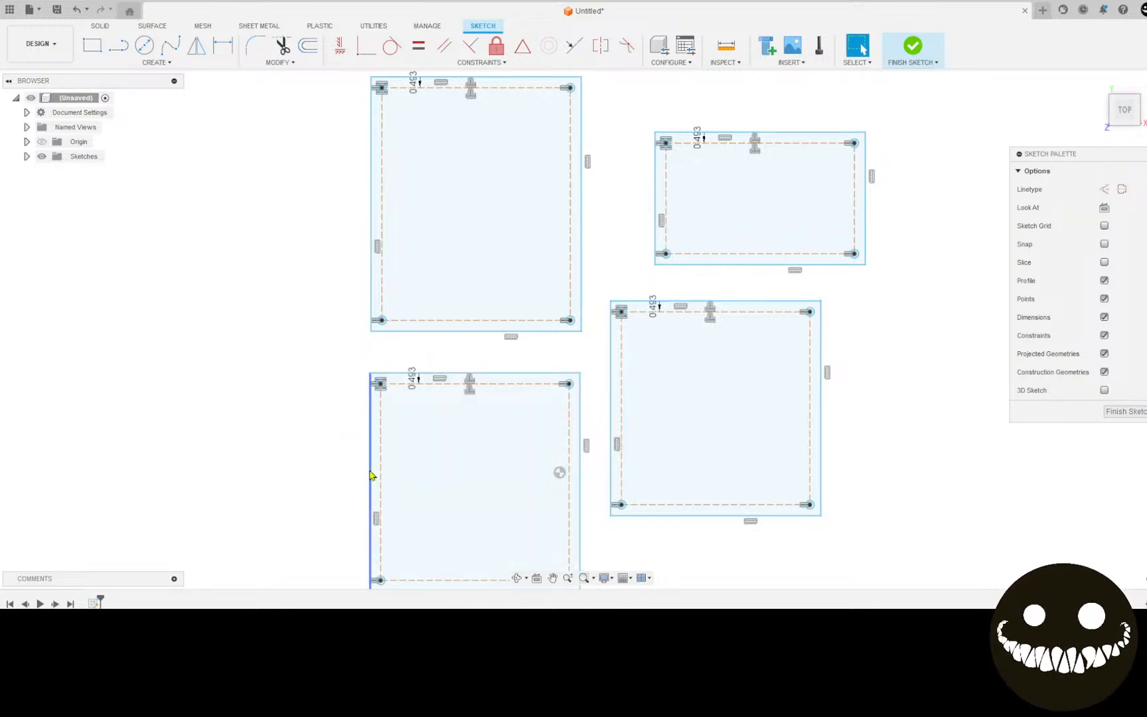
left_click_drag(374, 474, 443, 474)
scroll(815, 397, "down", 3)
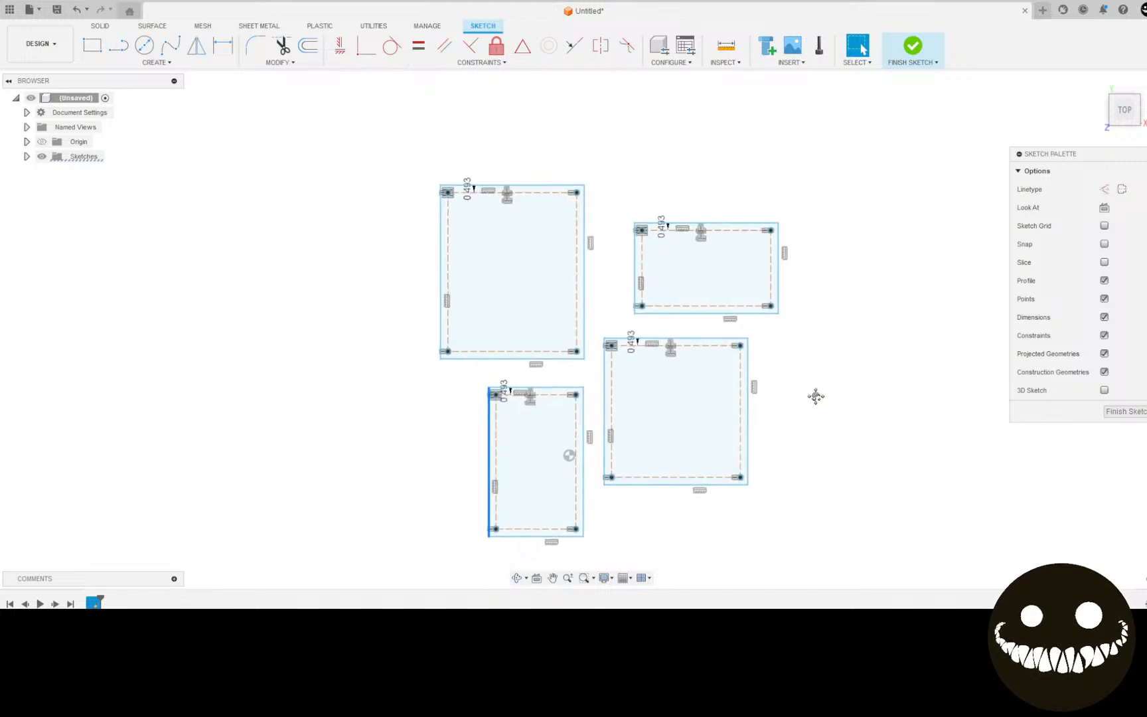
scroll(817, 311, "up", 3)
middle_click_drag(762, 278, 828, 389)
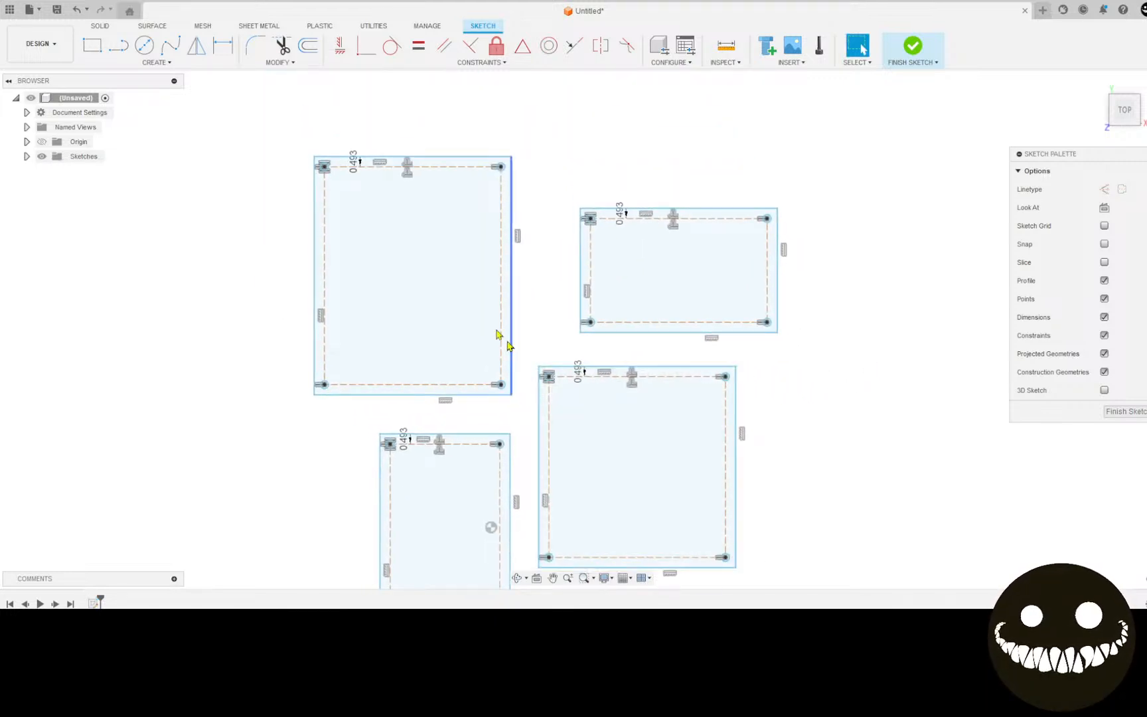
Draw one center-diameter circle inside each of the four plates, varying the sizes, with the largest centered in the lower-right plate.
middle_click_drag(445, 264, 494, 261)
left_click(145, 45)
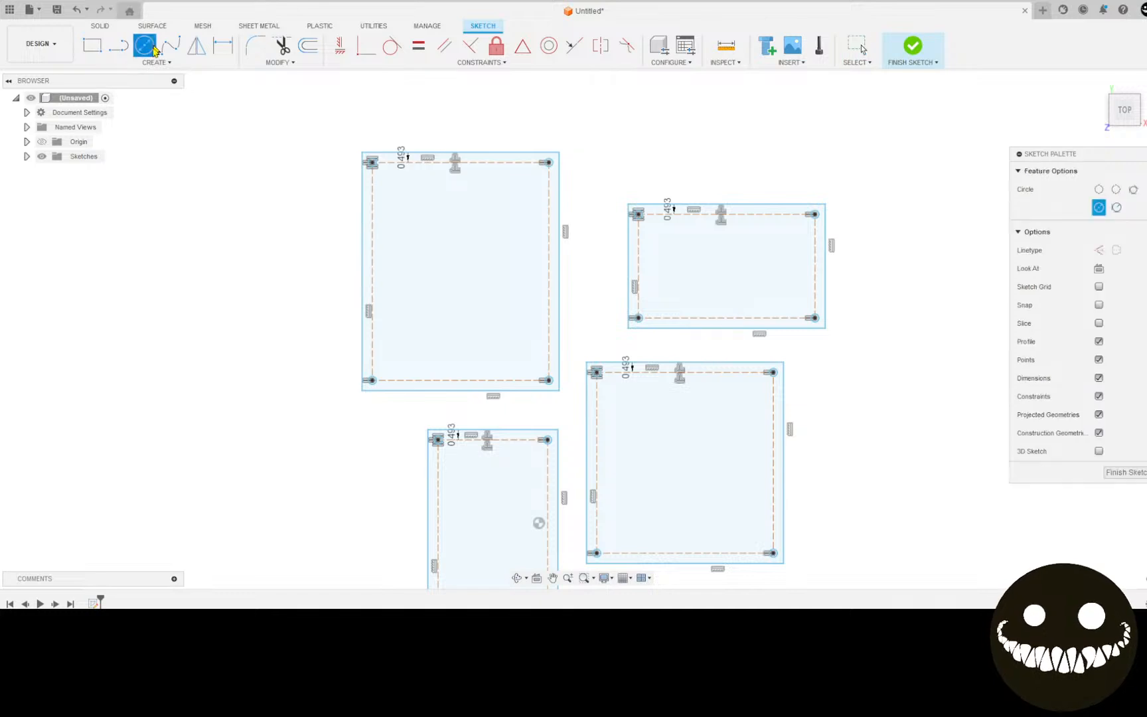
mouse_move(342, 282)
middle_mouse_down()
mouse_move(215, 307)
mouse_move(131, 161)
mouse_move(166, 166)
mouse_move(113, 351)
mouse_move(182, 341)
mouse_move(174, 302)
mouse_move(135, 250)
middle_mouse_up()
left_click(207, 196)
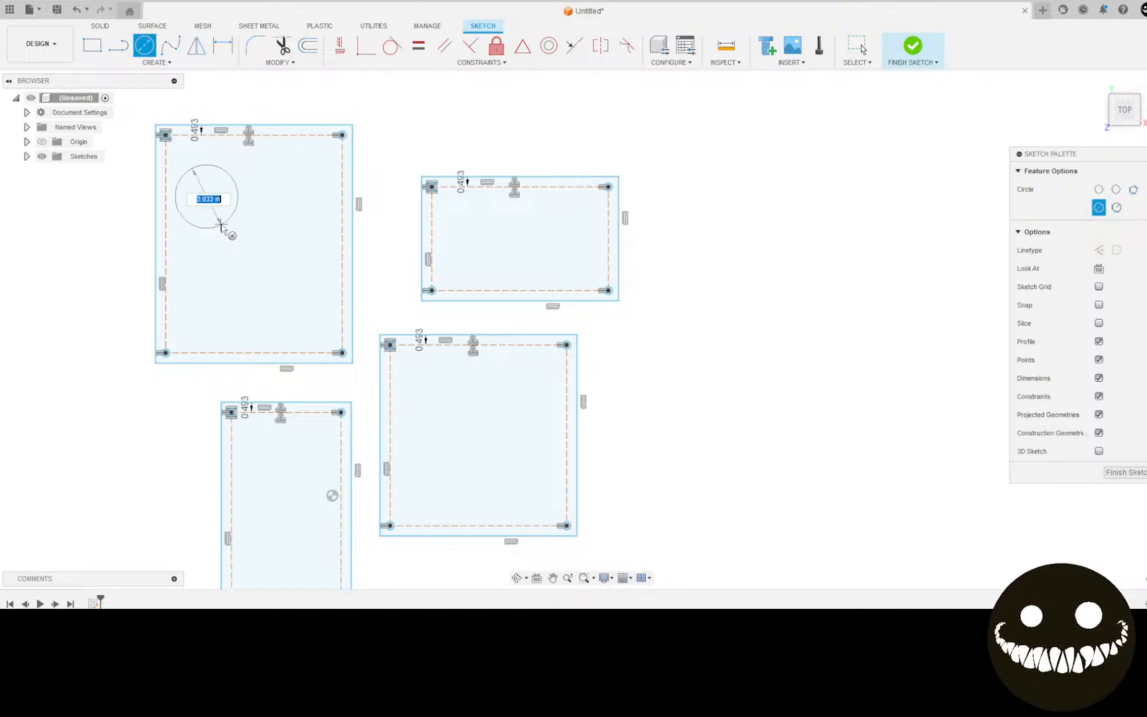
left_click(223, 213)
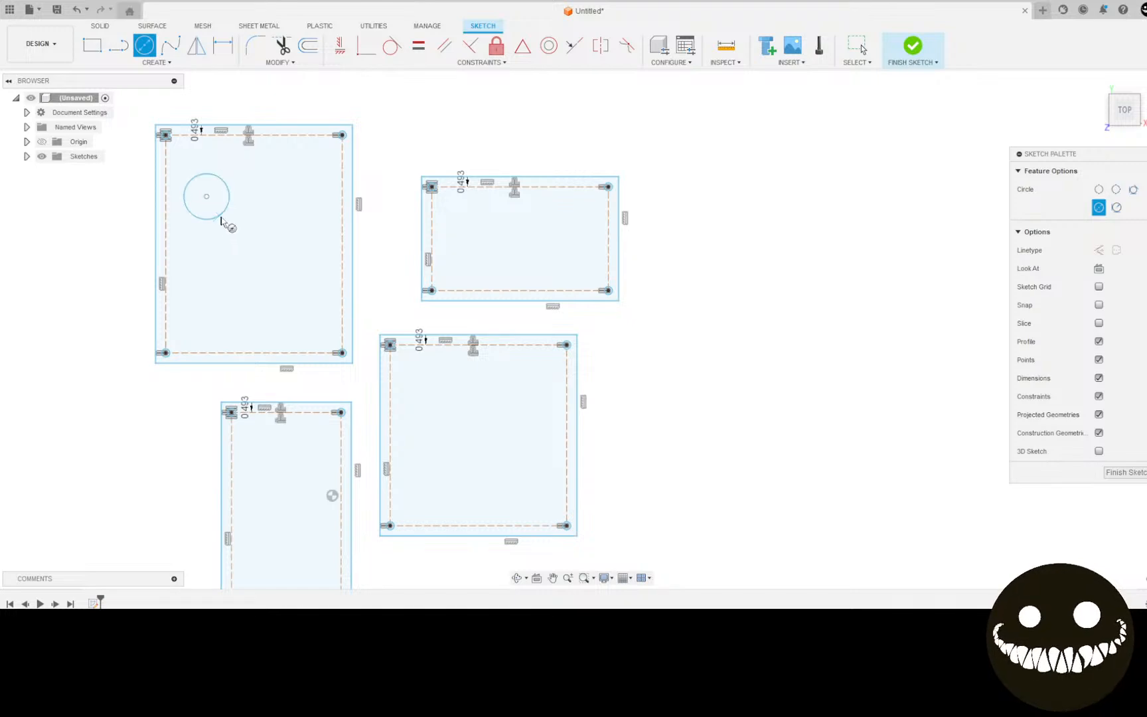
left_click(487, 223)
left_click(493, 234)
left_click(478, 428)
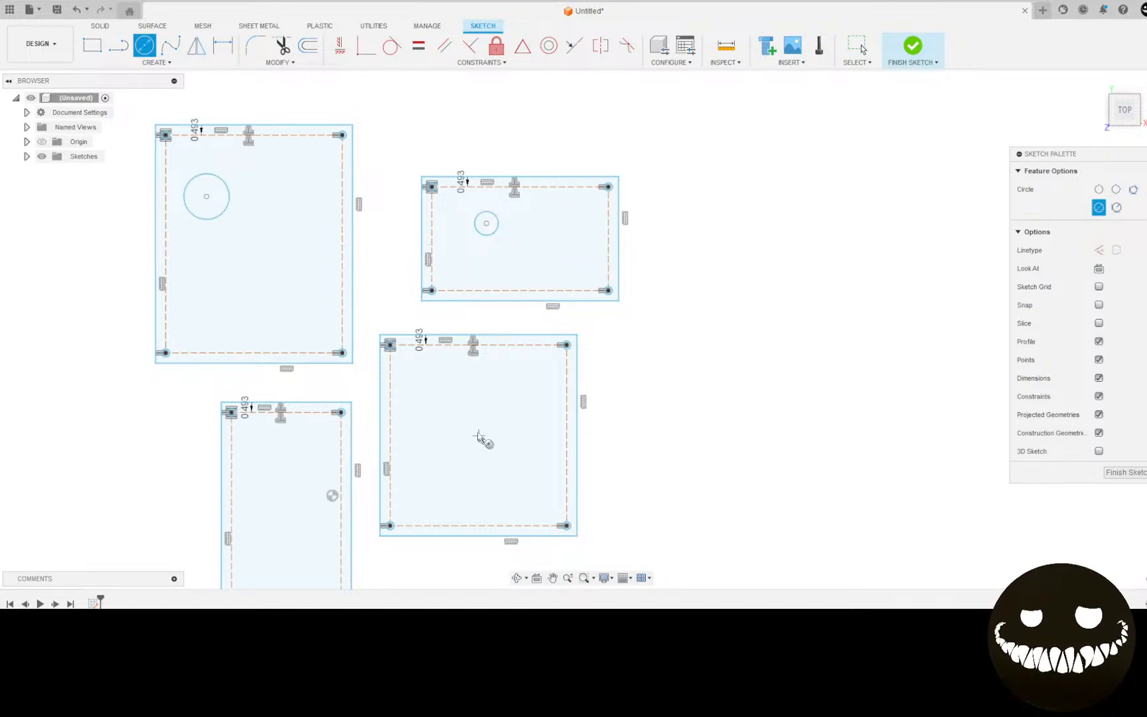
left_click(510, 461)
left_click(255, 451)
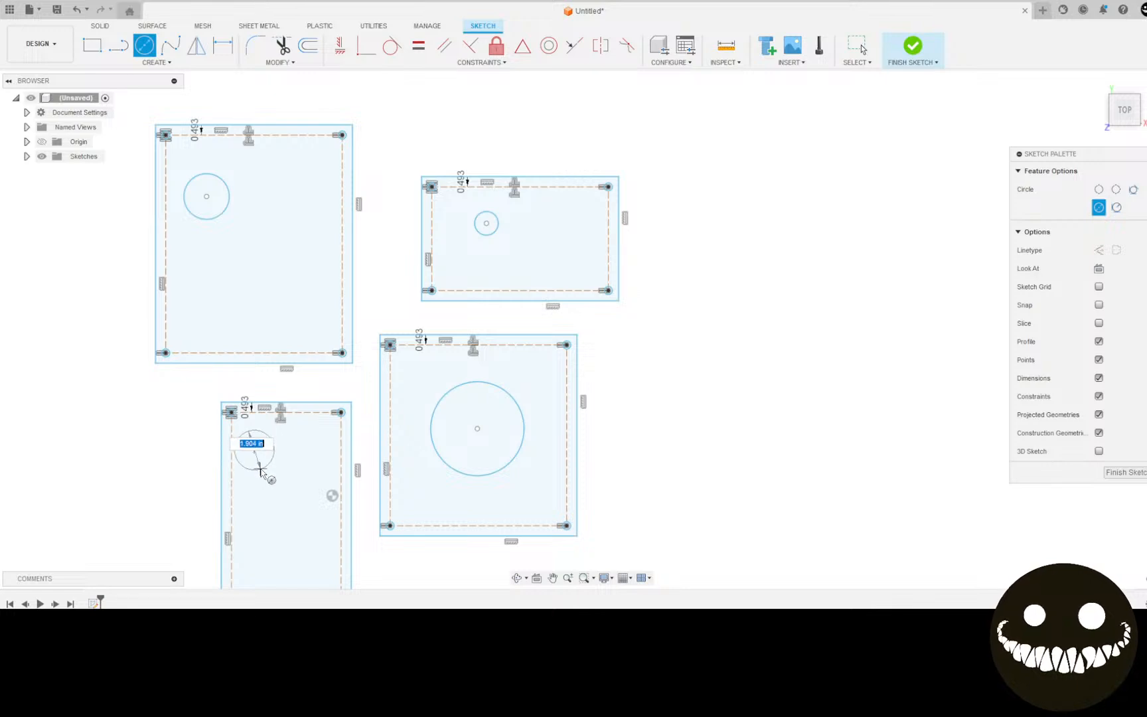
left_click(268, 462)
scroll(710, 143, "down", 3)
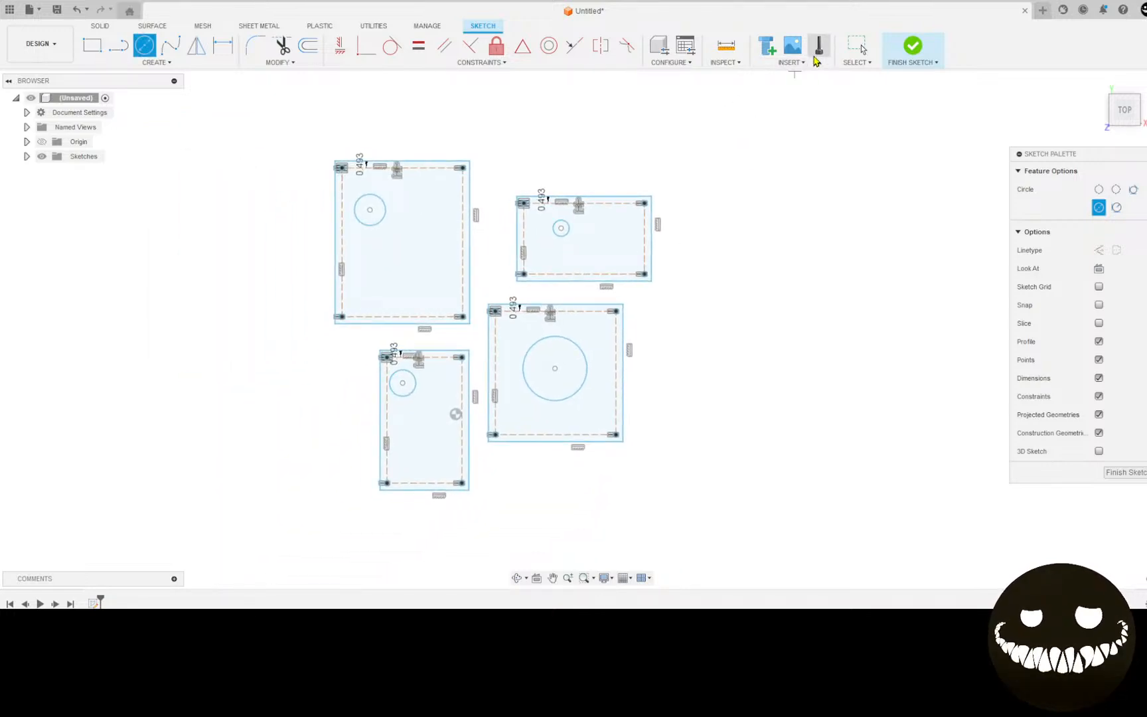
middle_click_drag(768, 105, 651, 188)
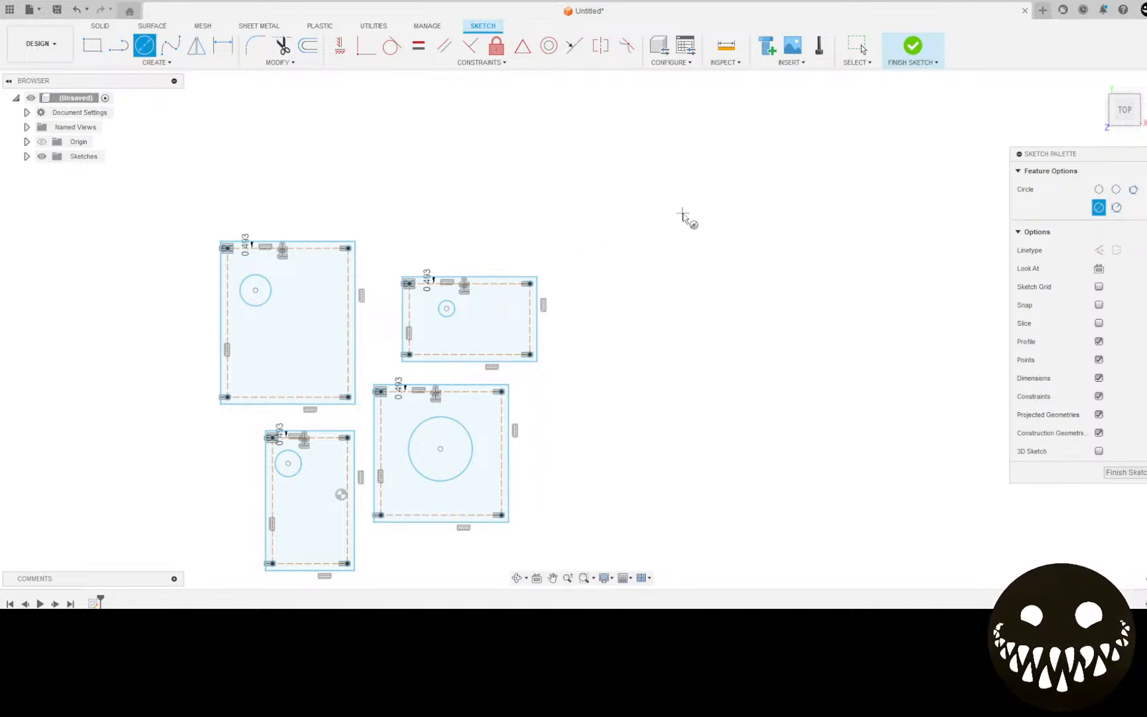
Switch to the forum post in the browser and reread the parts about the single sketch and the two profiles per part.
left_click(203, 608)
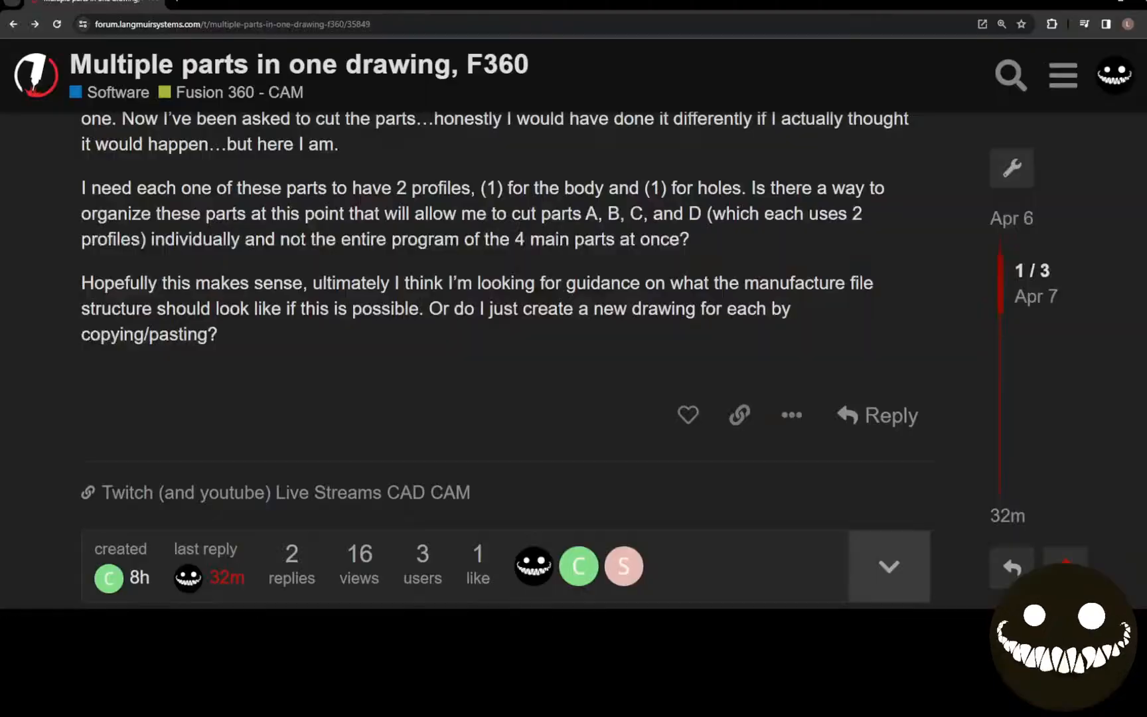
scroll(399, 328, "up", 3)
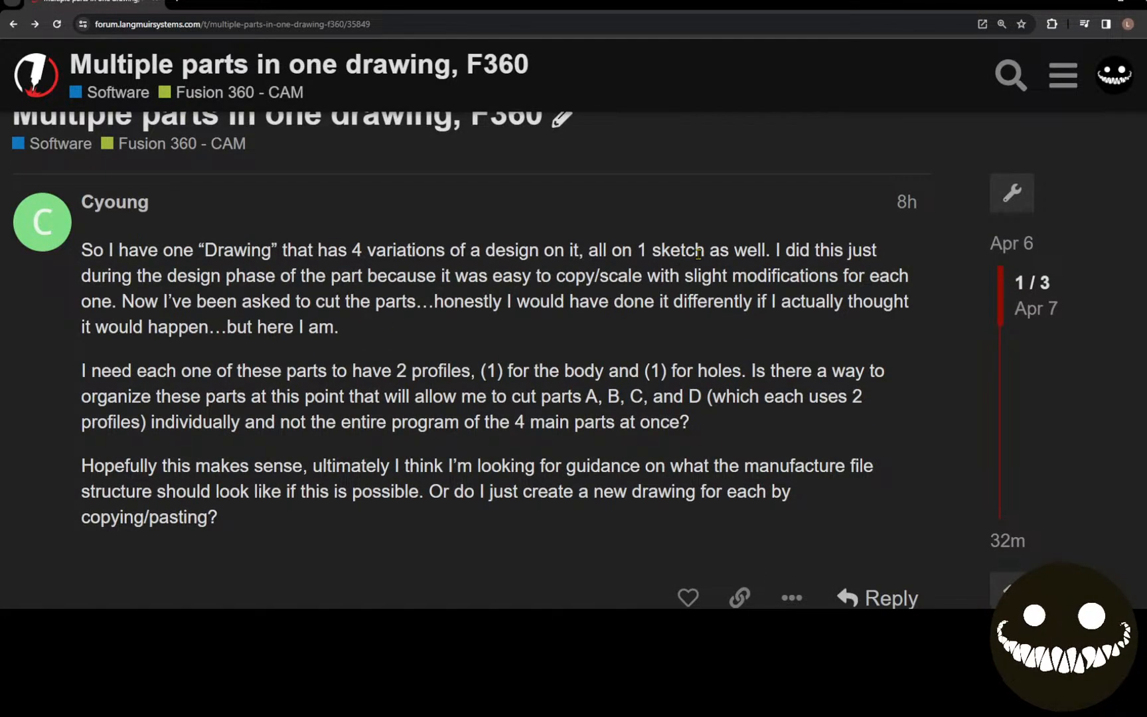
left_click_drag(704, 251, 636, 251)
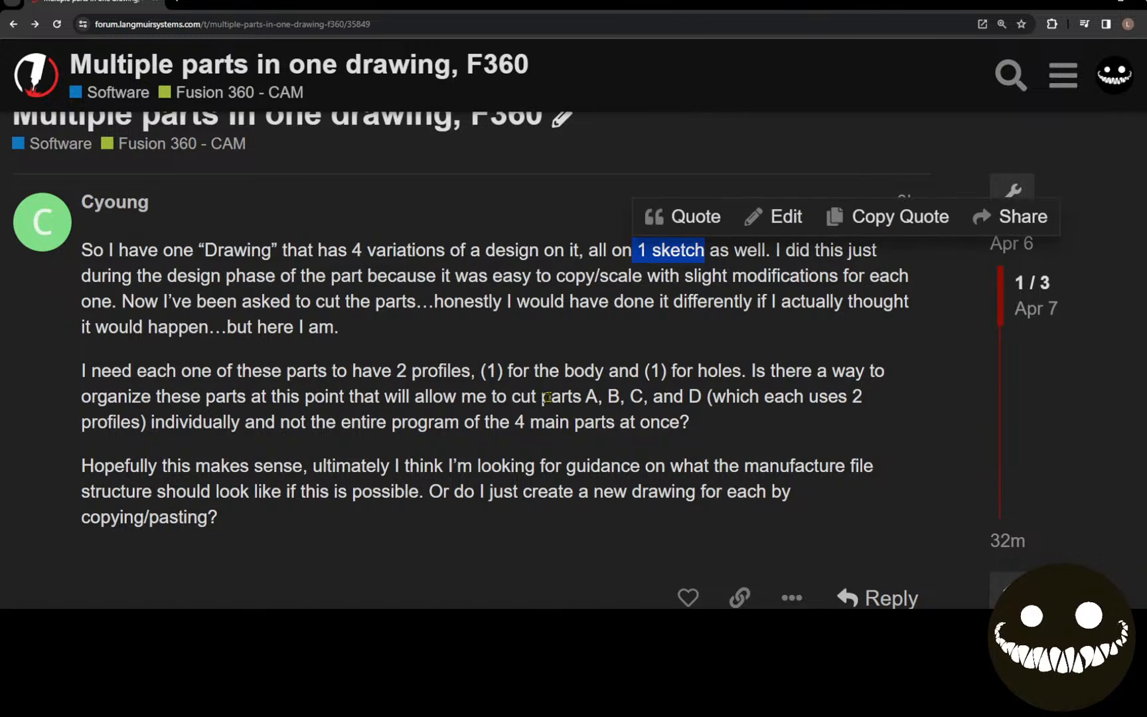
mouse_move(604, 373)
left_mouse_down()
mouse_move(482, 373)
mouse_move(520, 374)
mouse_move(497, 369)
left_mouse_up()
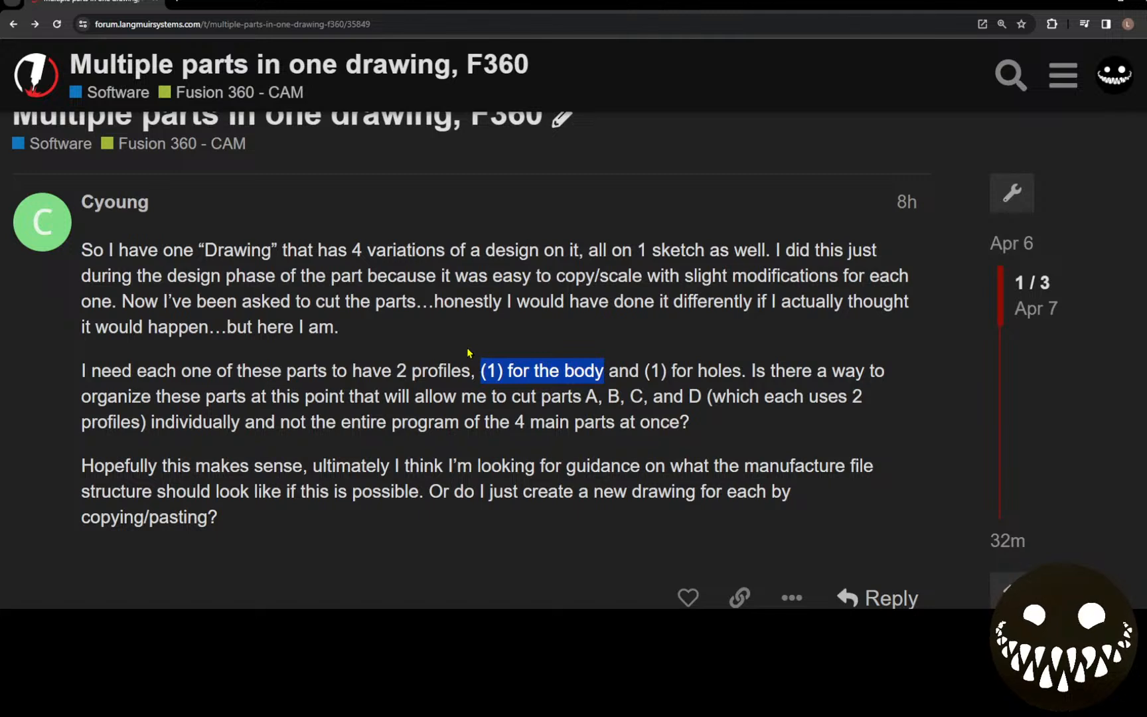
left_click(521, 358)
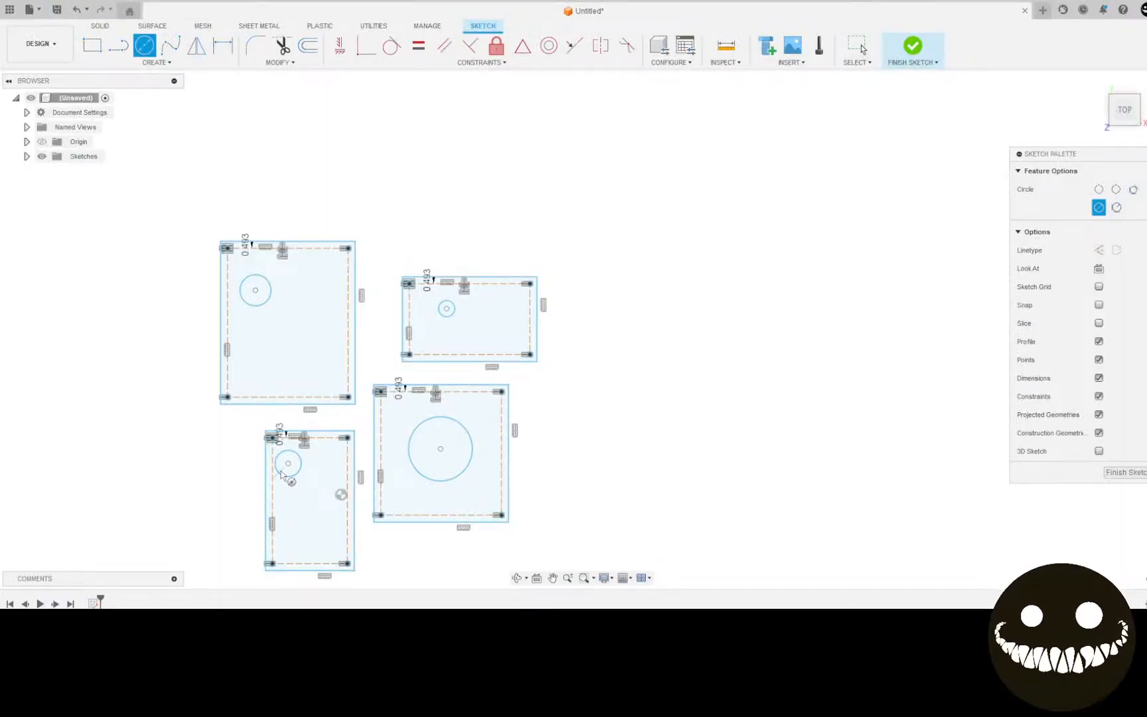
Extrude the four plate profiles 0.075 in as new bodies, leaving out all the circular holes.
key("e")
left_click(284, 364)
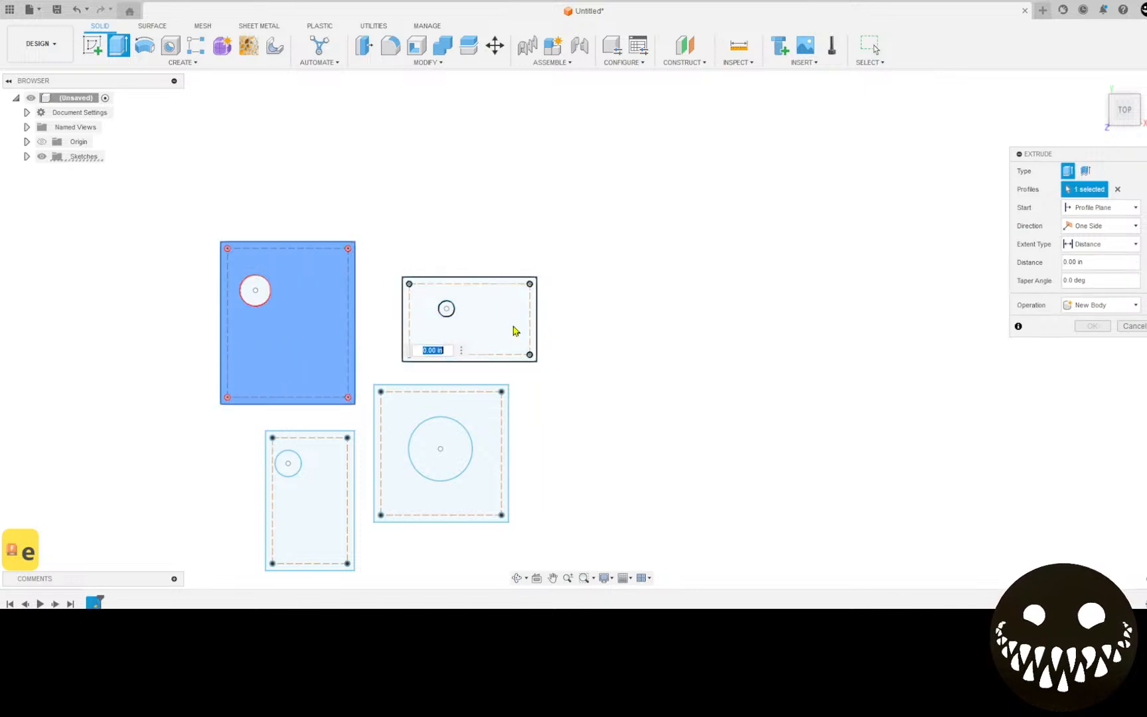
left_click(512, 330)
left_click(476, 430)
left_click(318, 492)
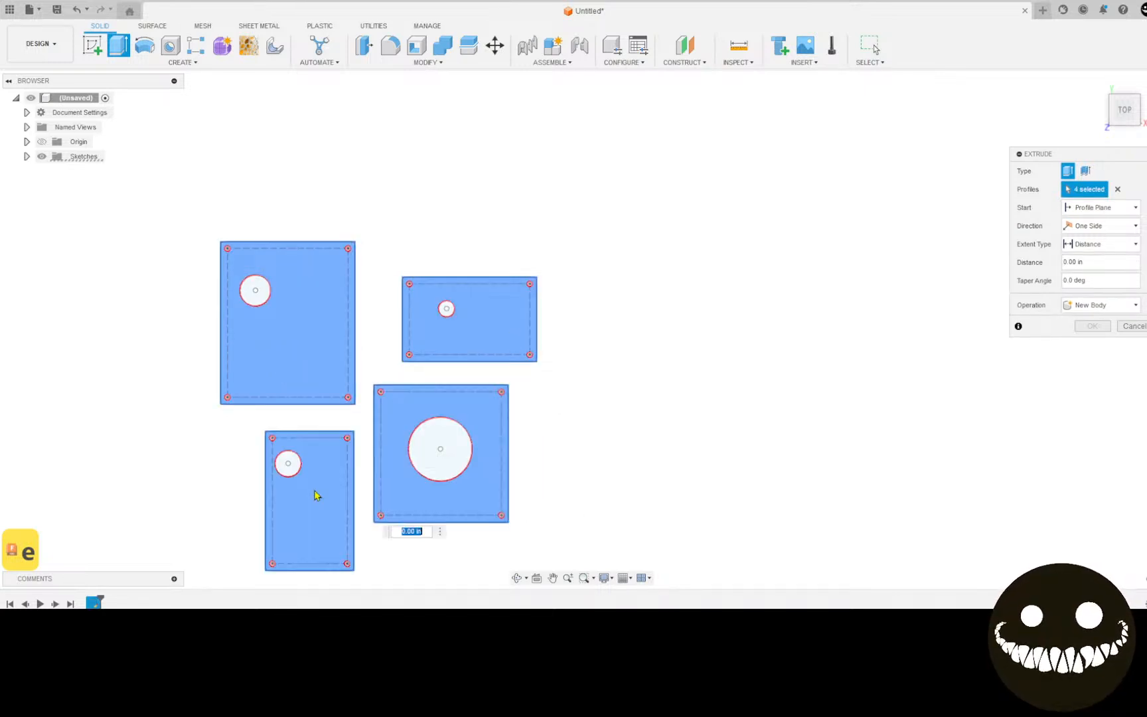
type(".07")
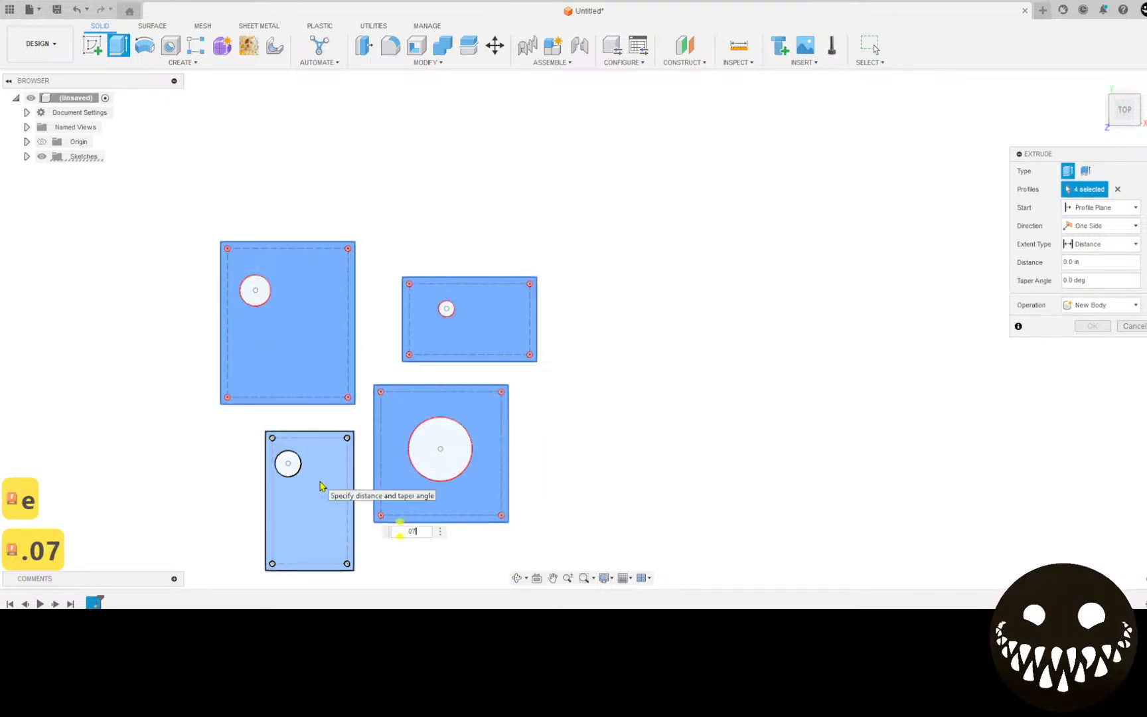
type("5")
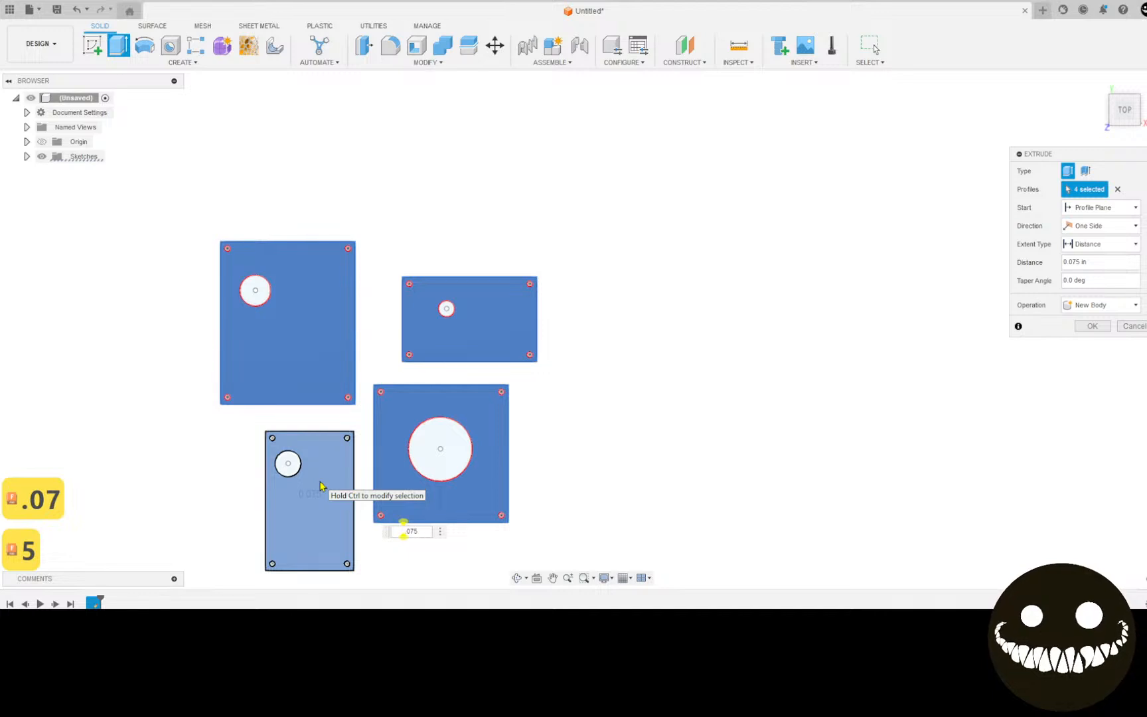
key("Return")
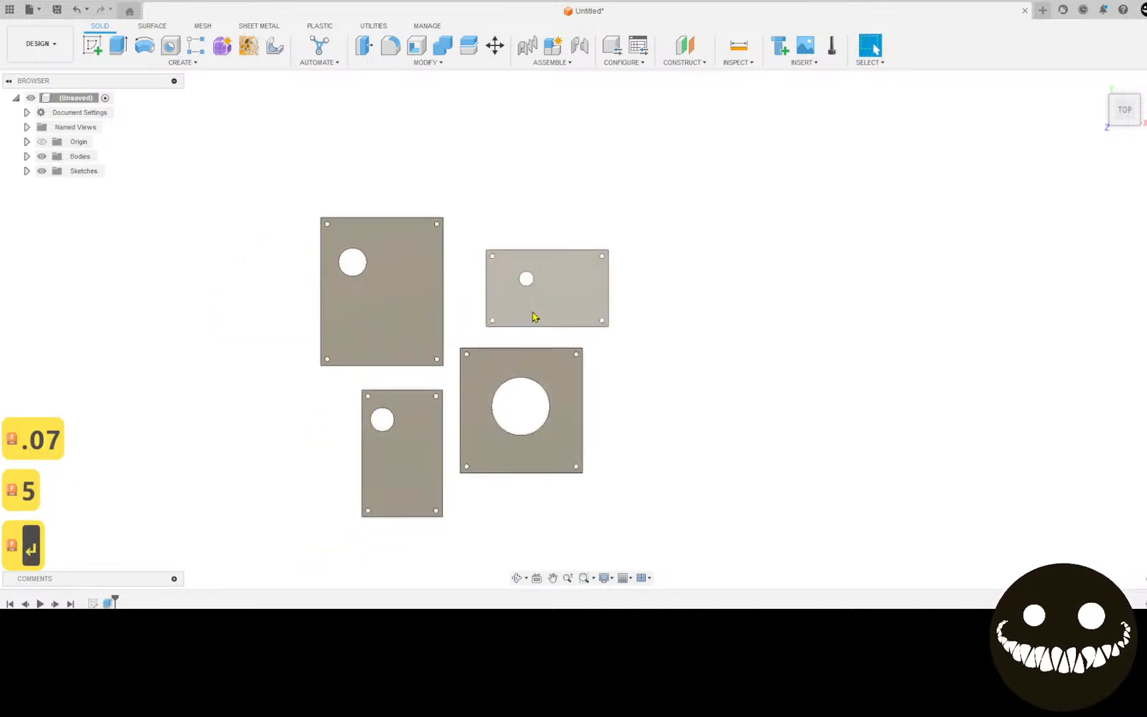
Switch to the Manufacture workspace, discarding any new NC program.
left_click(29, 45)
left_click(20, 180)
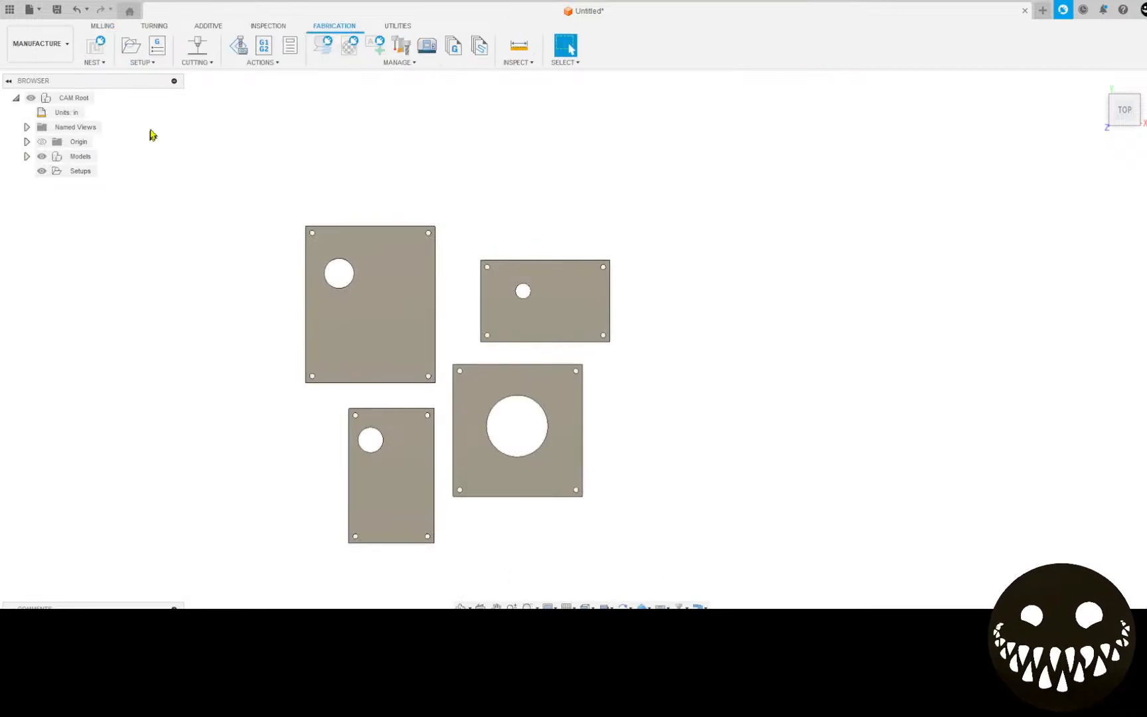
left_click(157, 46)
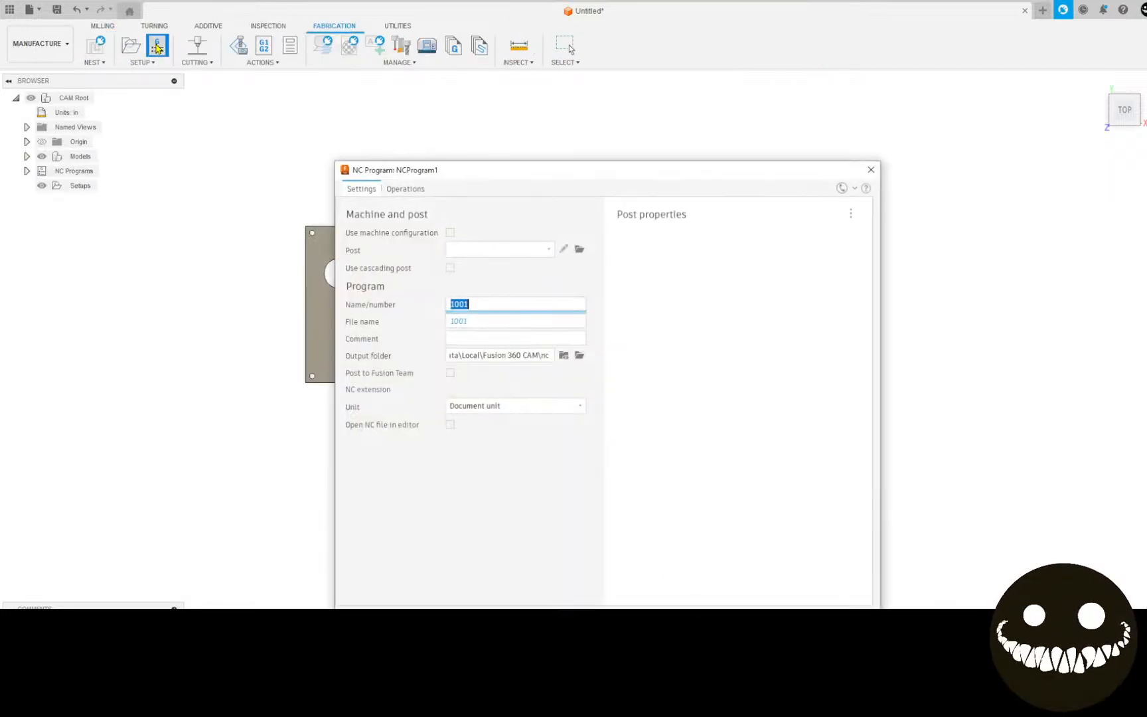
left_click(847, 621)
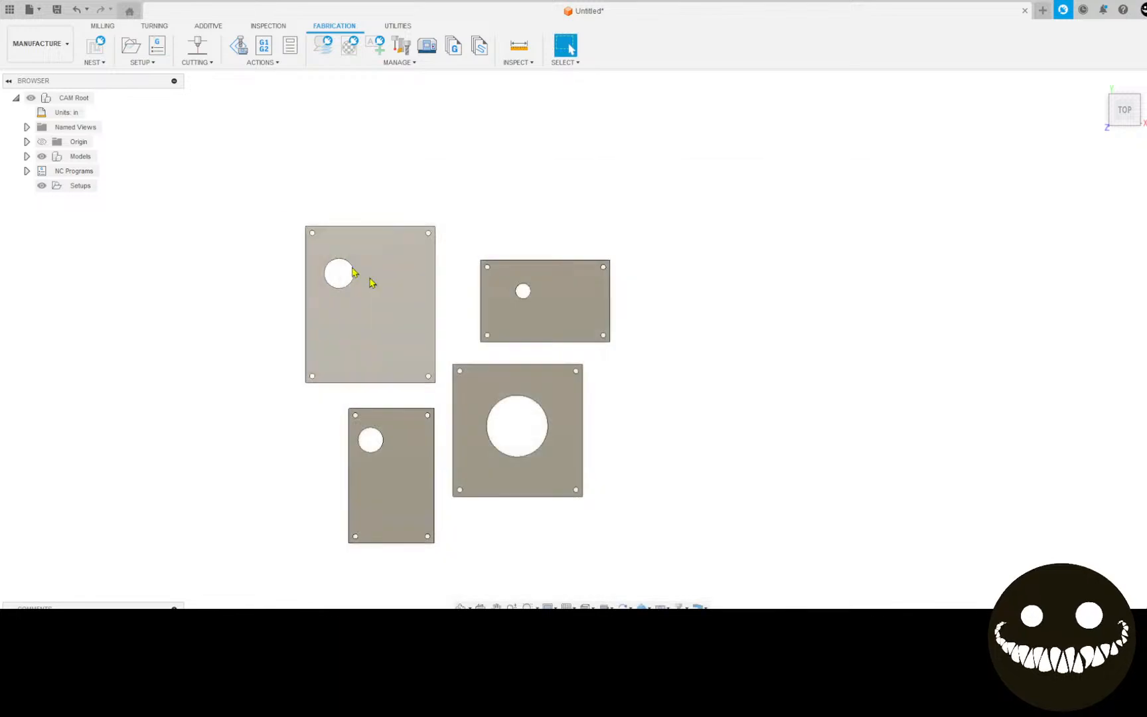
Create a cutting setup using only the upper-left plate's body, with its origin at the stock box's lower-left corner.
left_click(126, 50)
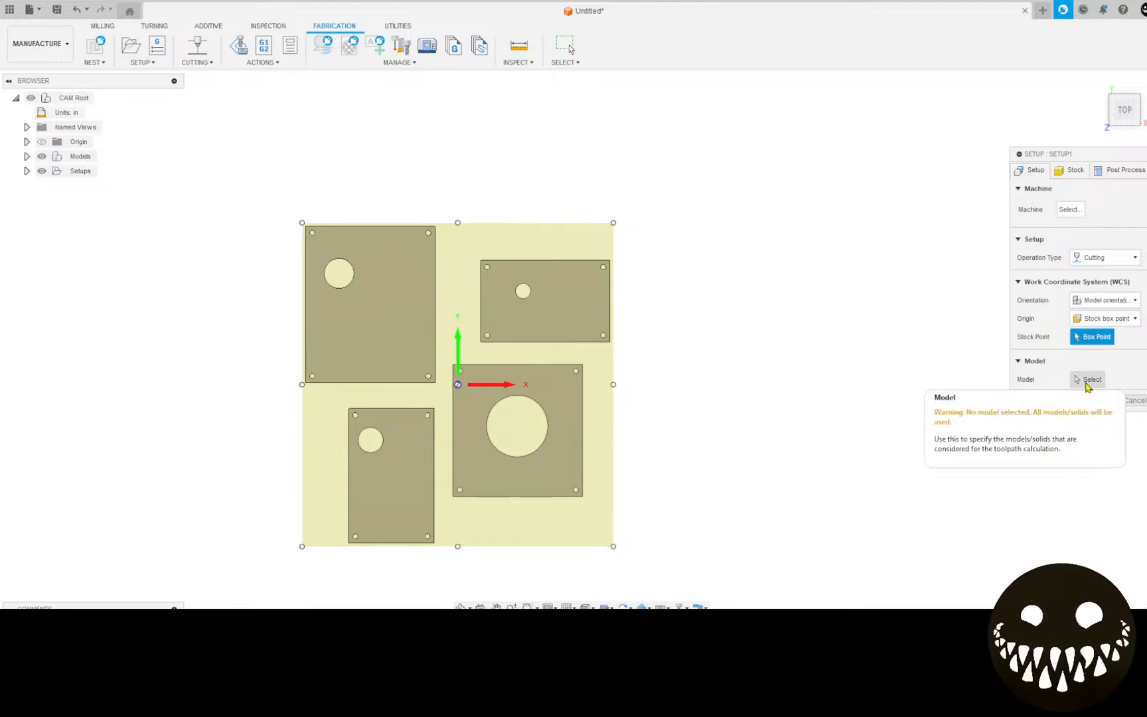
left_click(1086, 381)
scroll(375, 348, "up", 5)
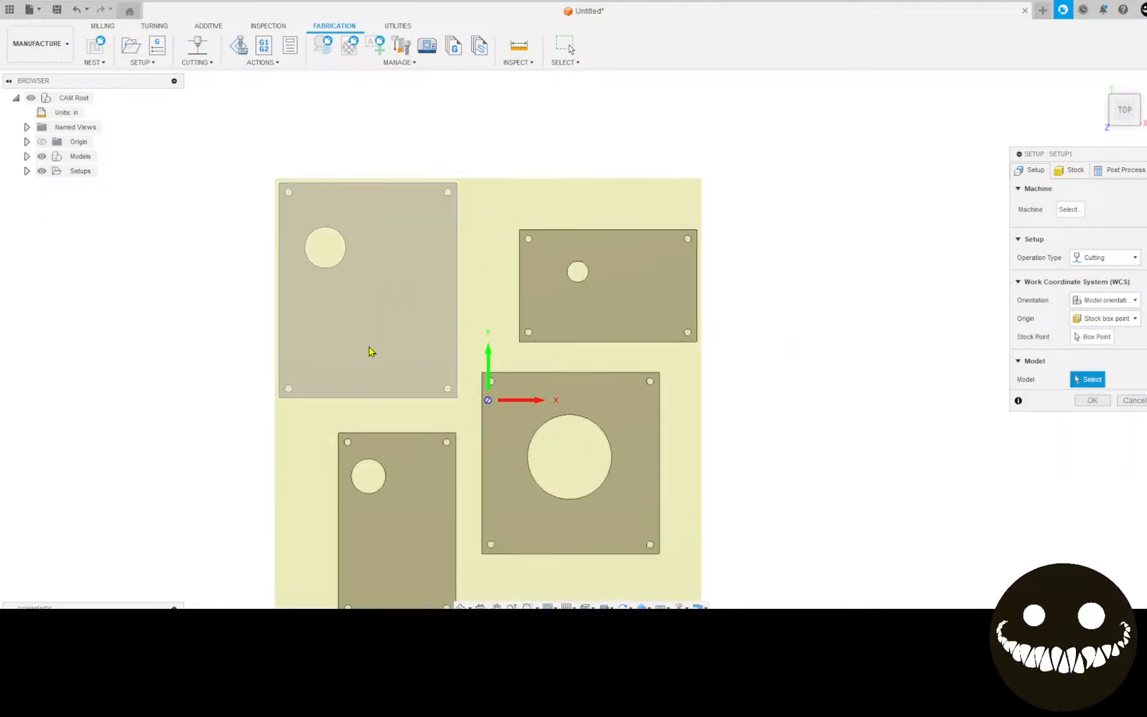
left_click(332, 330)
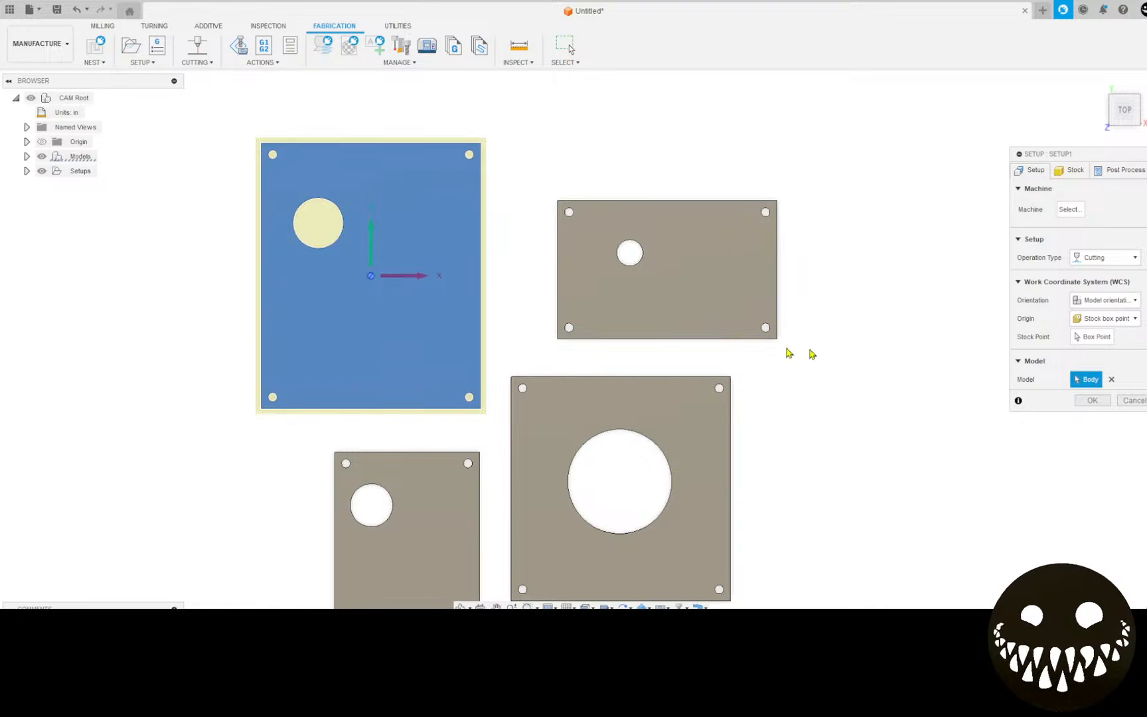
left_click(1093, 336)
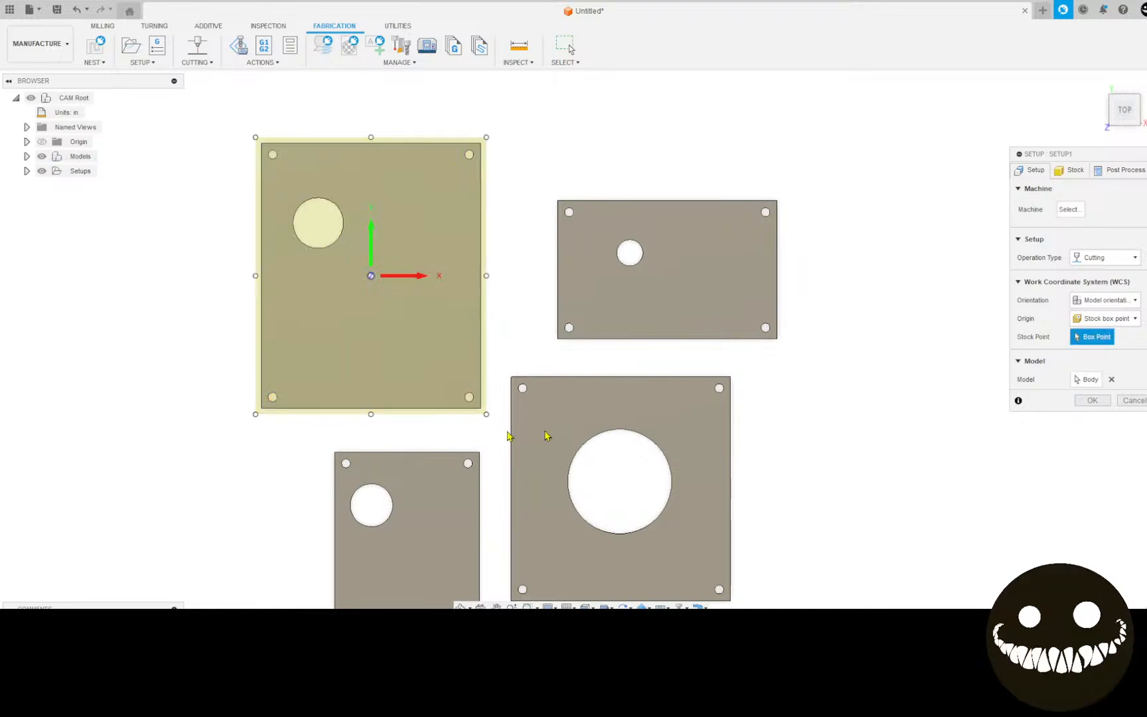
left_click(256, 415)
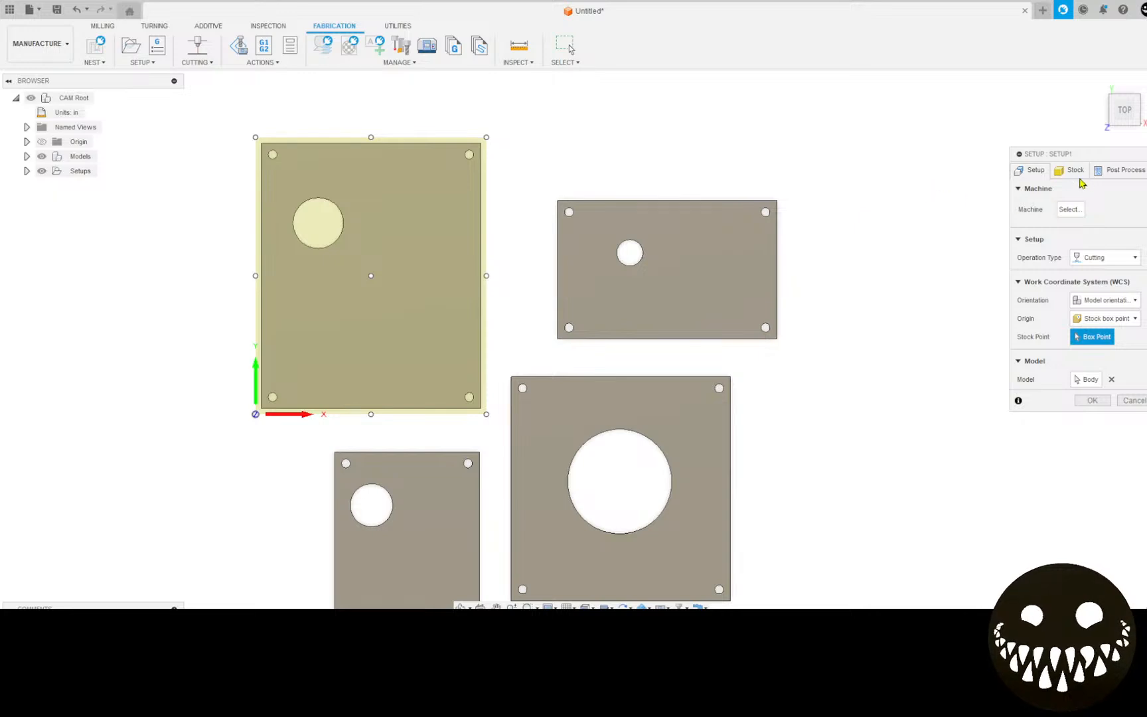
Check the setup's stock settings, name the program PART A, and accept the setup.
left_click_drag(1075, 154, 946, 183)
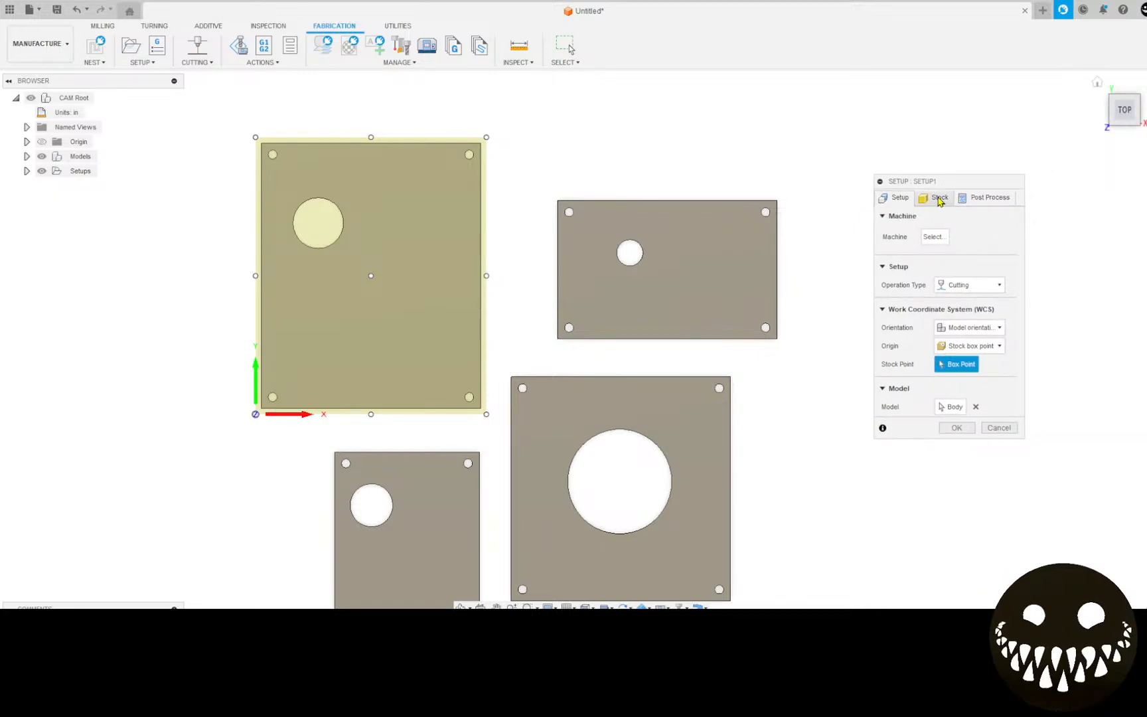
key("ctrl+q")
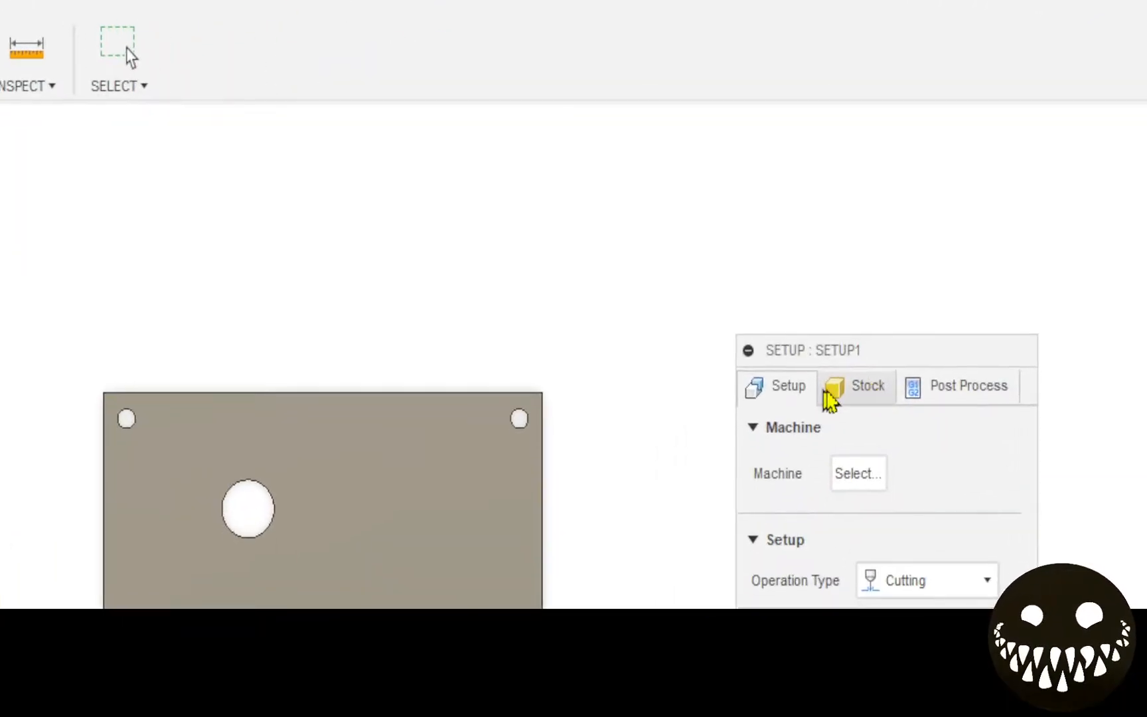
key("ctrl+q")
left_click(840, 396)
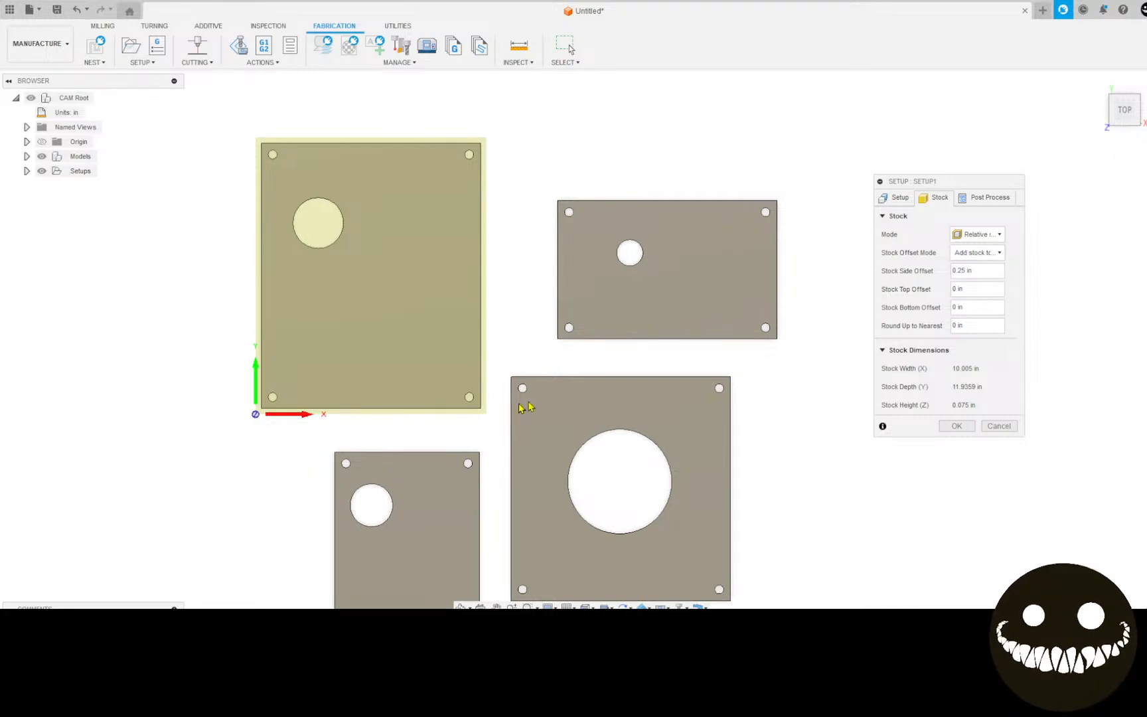
left_click(896, 199)
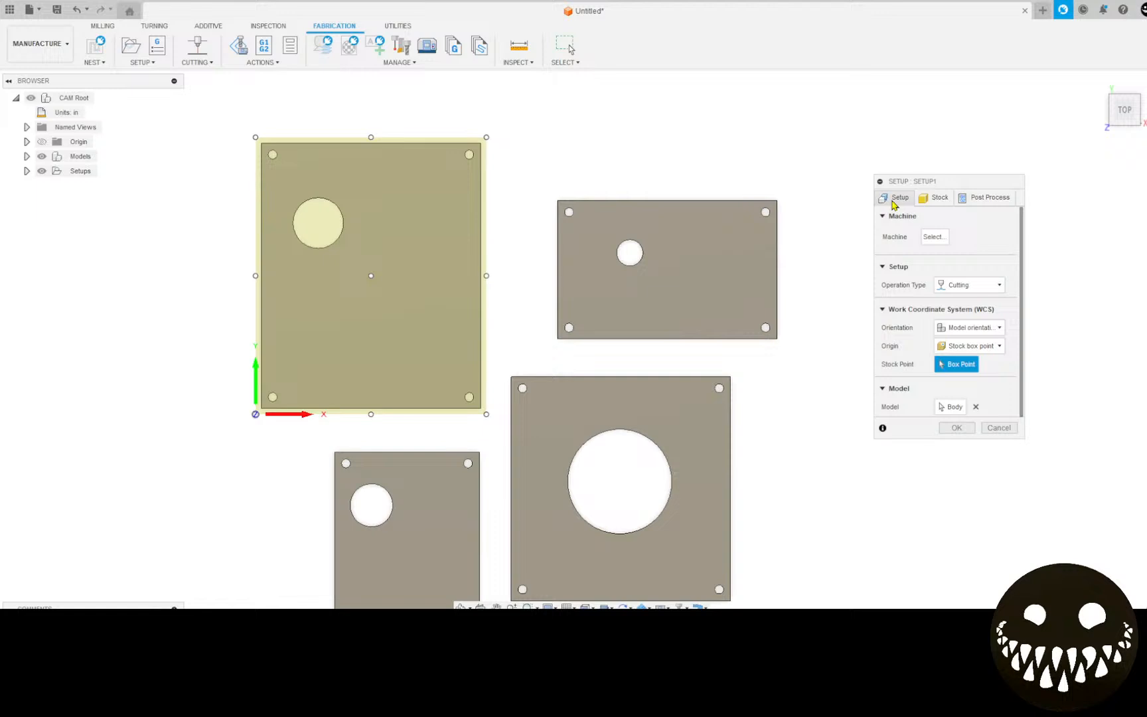
left_click(936, 199)
left_click(984, 198)
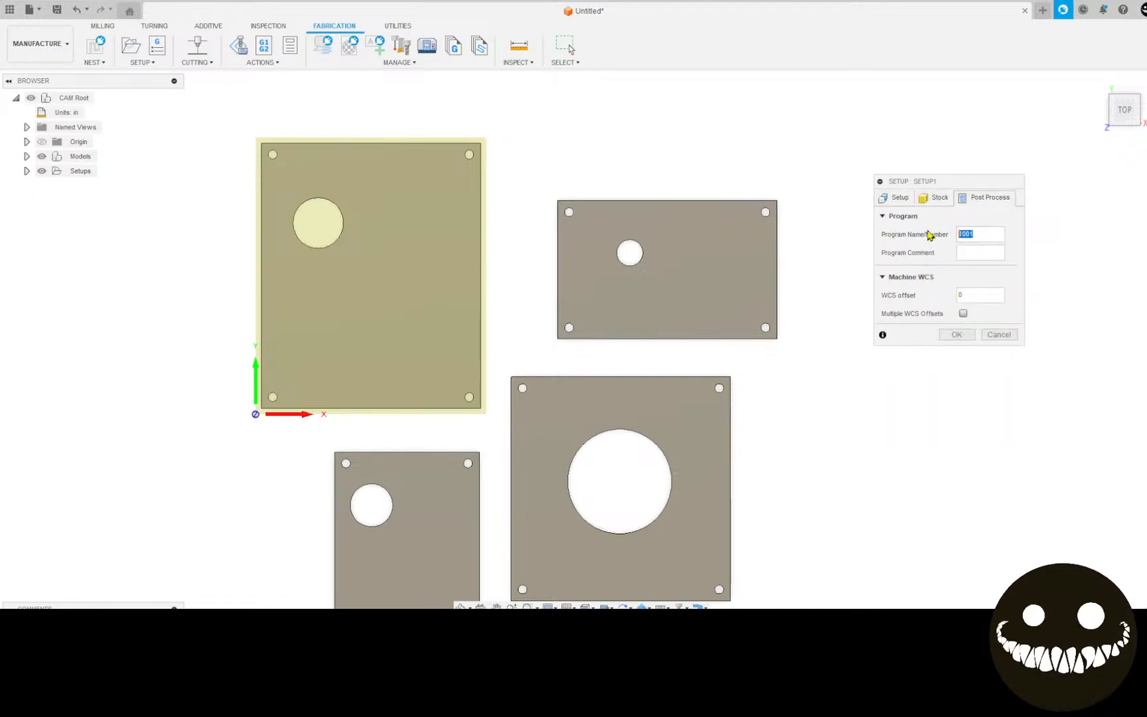
type("PA")
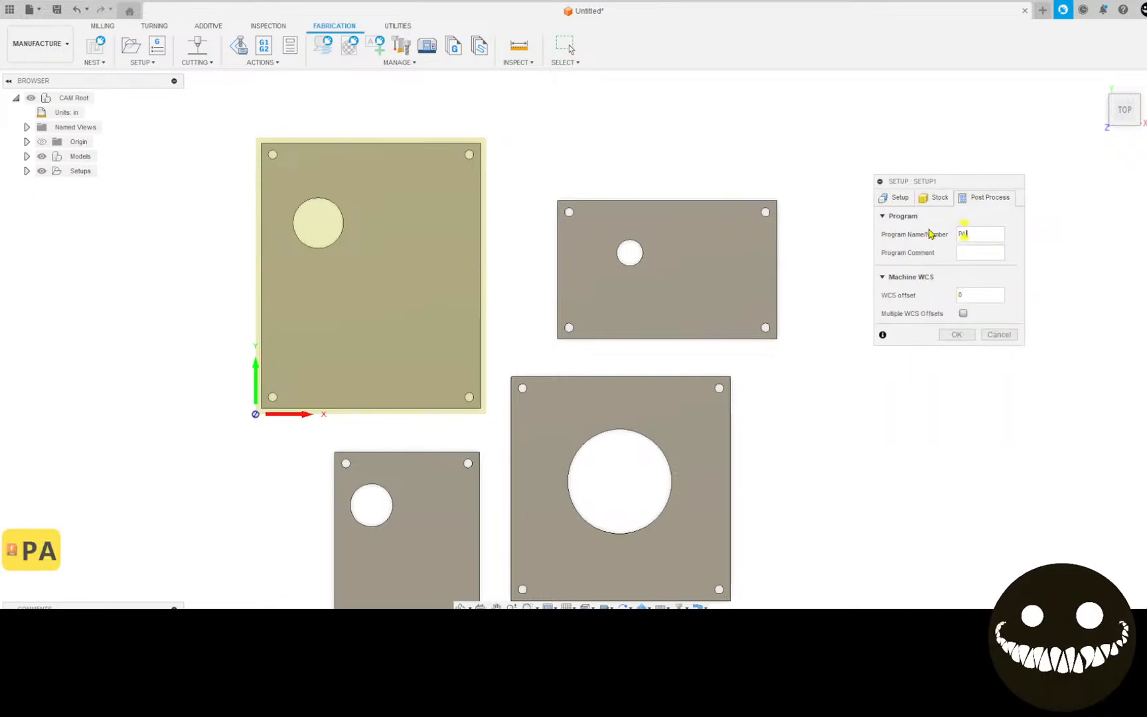
type("RT A")
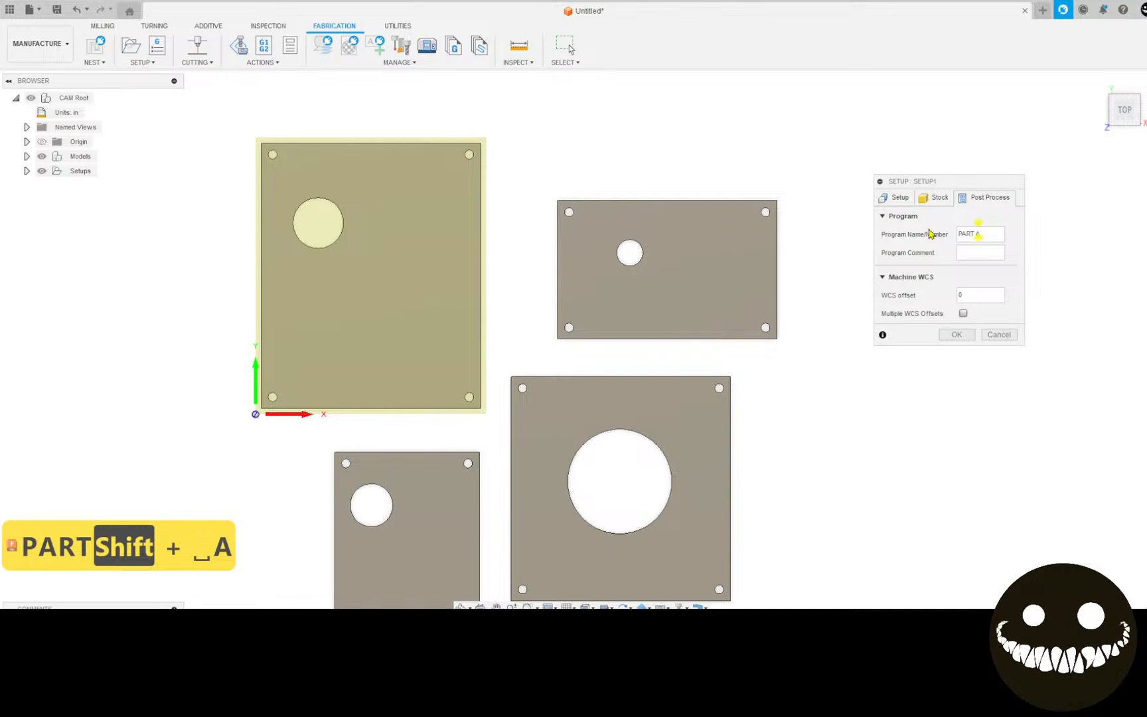
left_click(957, 336)
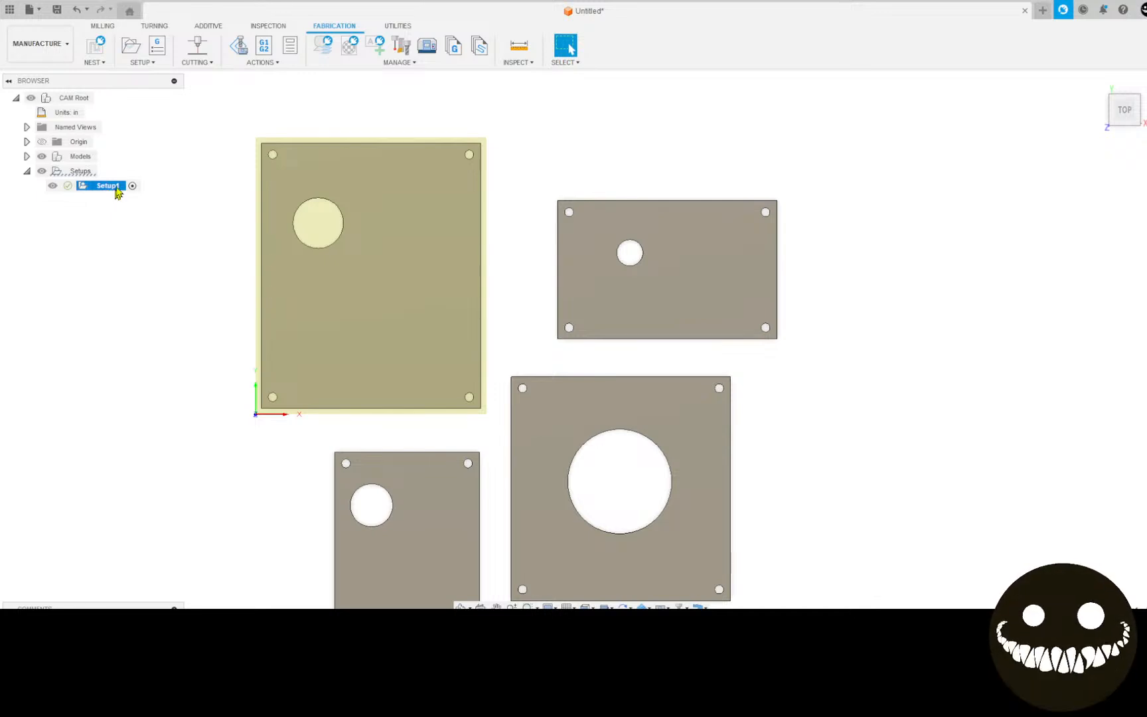
Start a 2D Profile operation on the upper-left plate, choosing its outer edge and large hole as contours but not the corner holes.
left_click(202, 54)
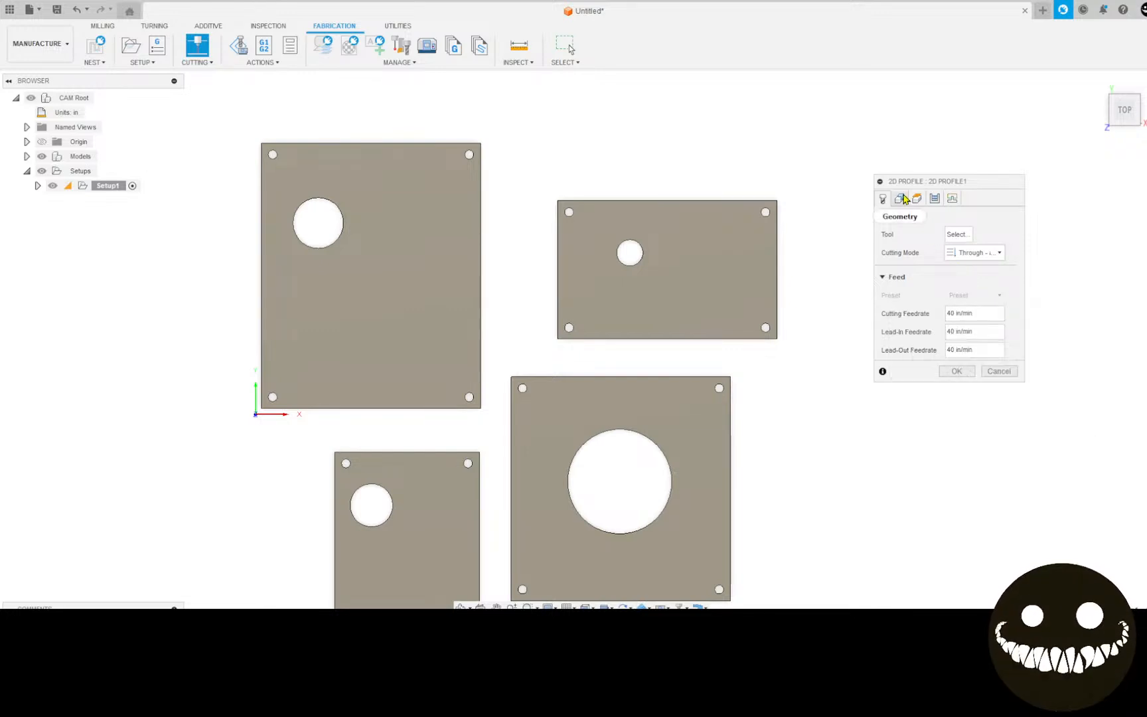
left_click(325, 293)
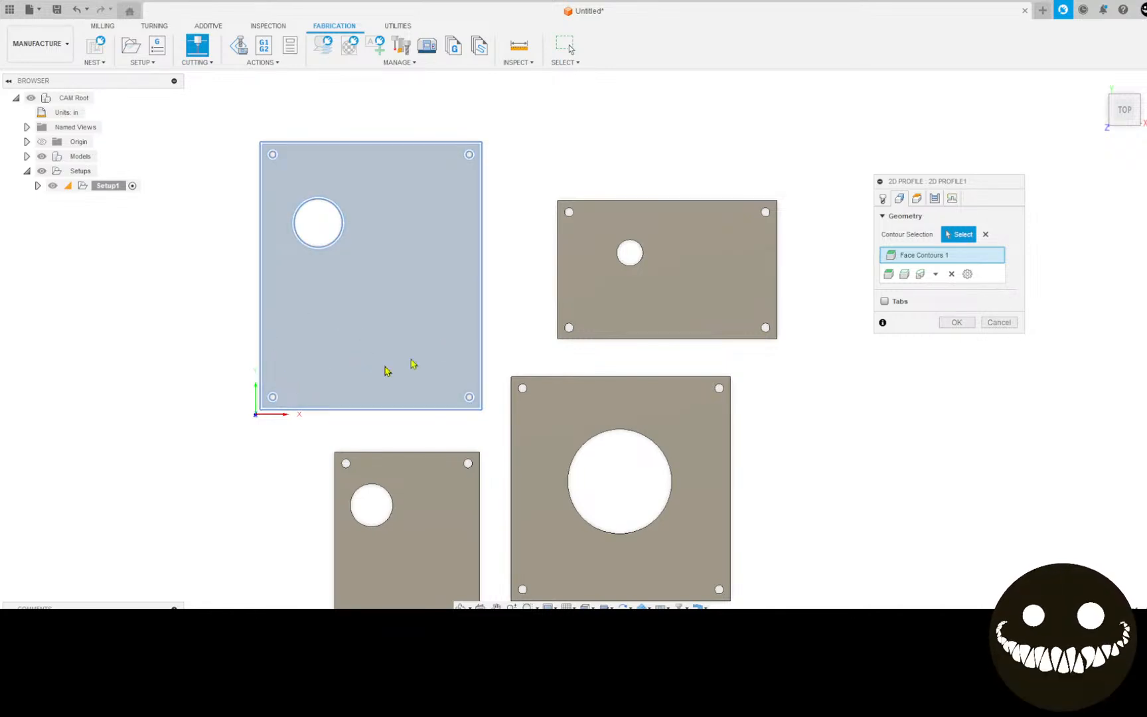
left_click(986, 234)
scroll(218, 210, "up", 3)
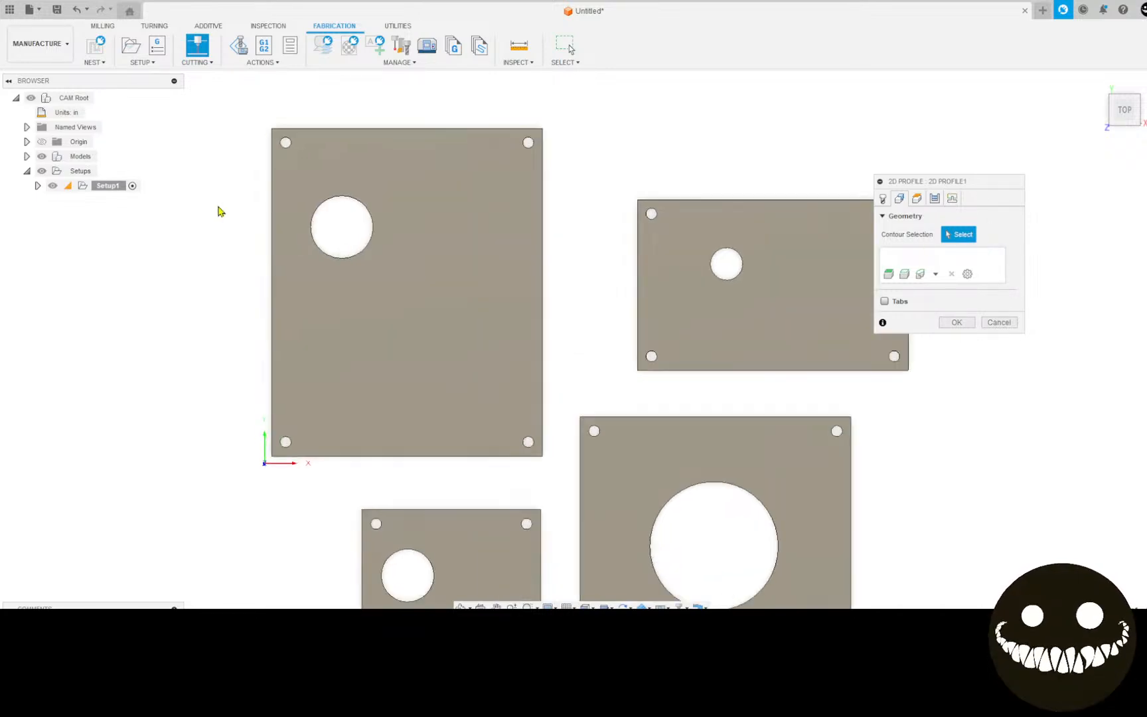
left_click(279, 164)
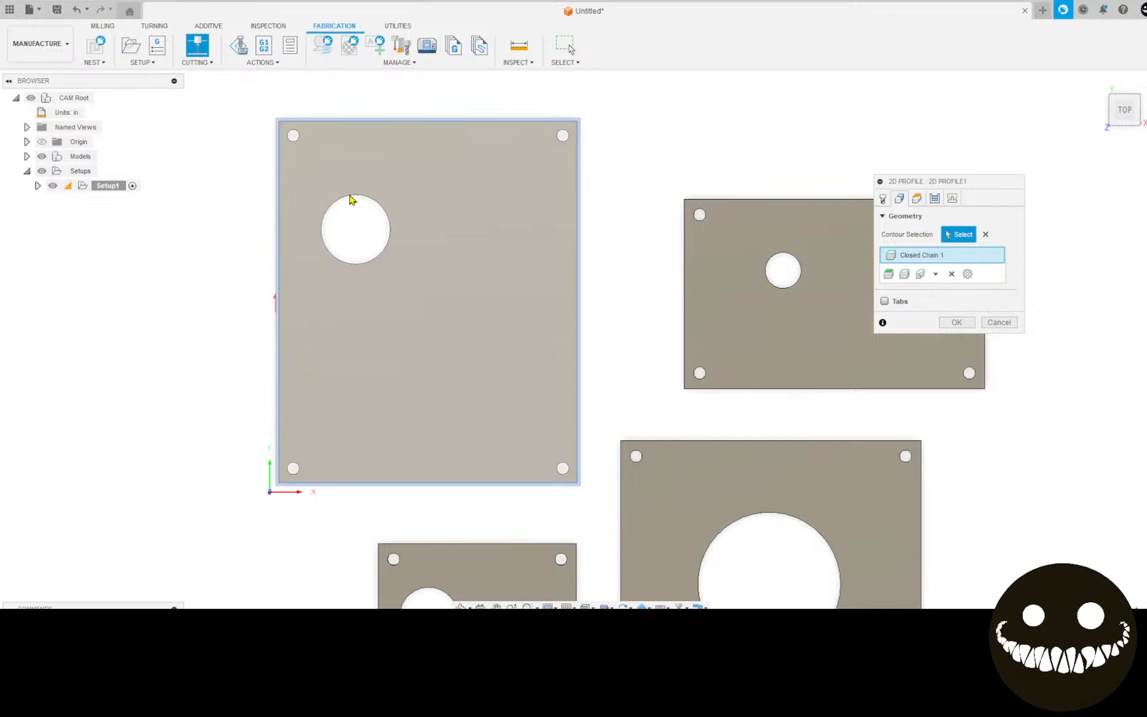
left_click(350, 202)
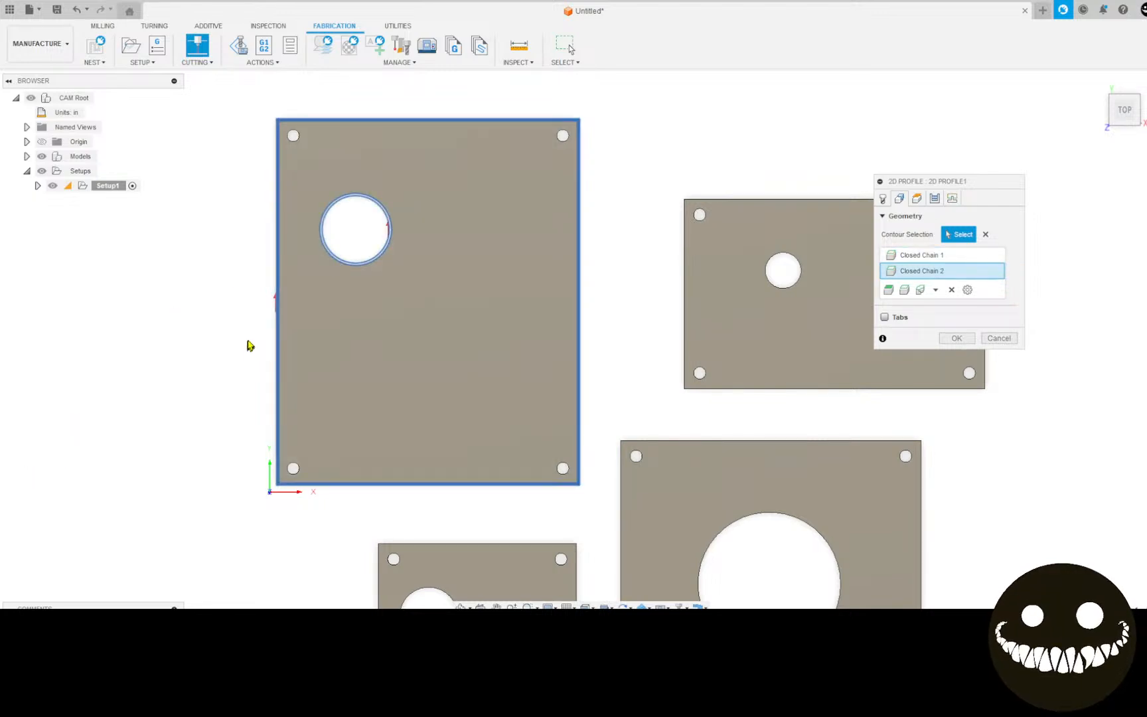
scroll(266, 308, "up", 4)
scroll(441, 266, "down", 6)
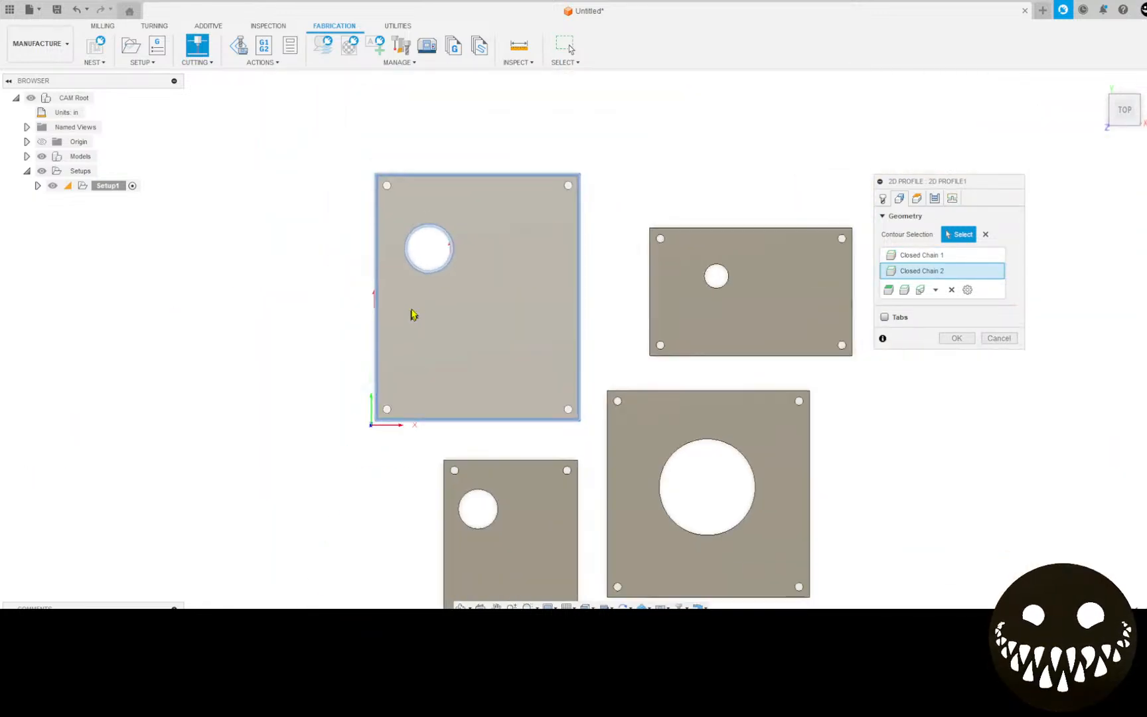
middle_click_drag(412, 315, 390, 320)
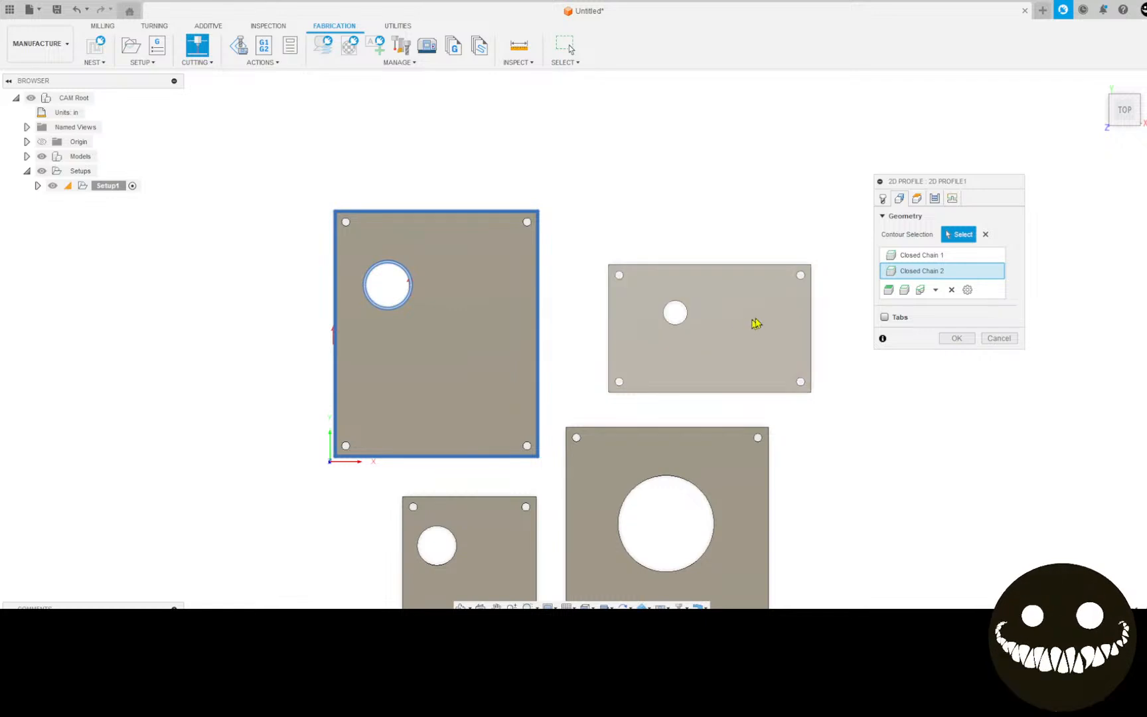
Review the 2D profile's heights and enable smoothing for its passes.
left_click(917, 198)
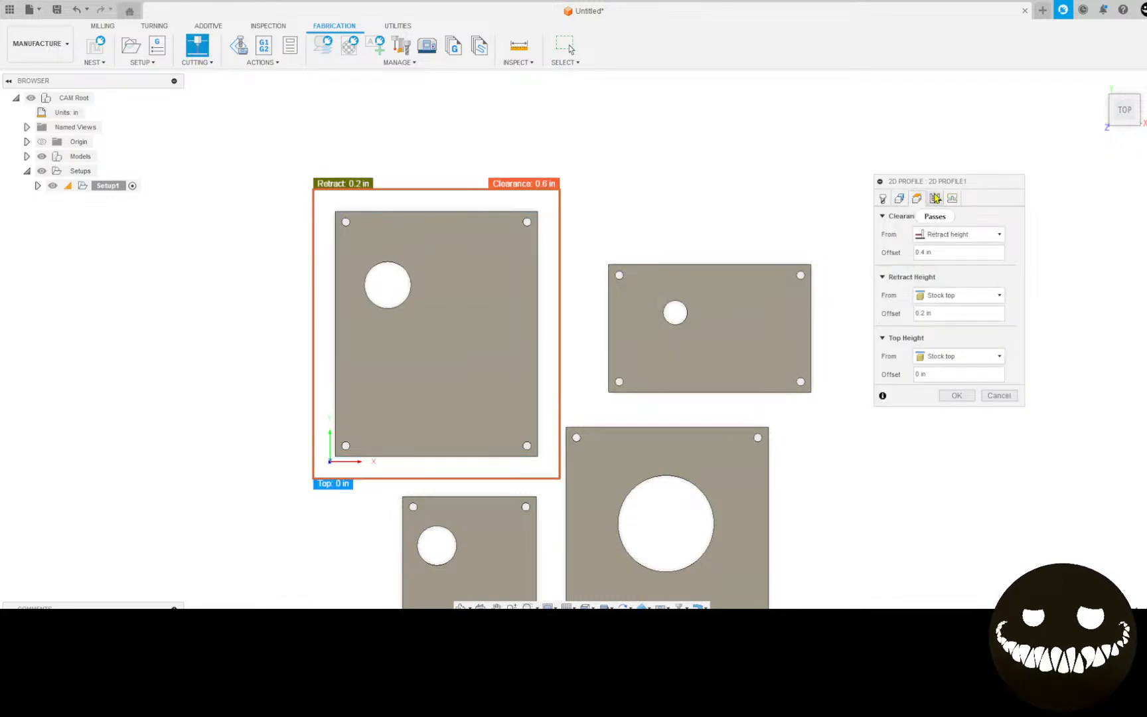
left_click(936, 198)
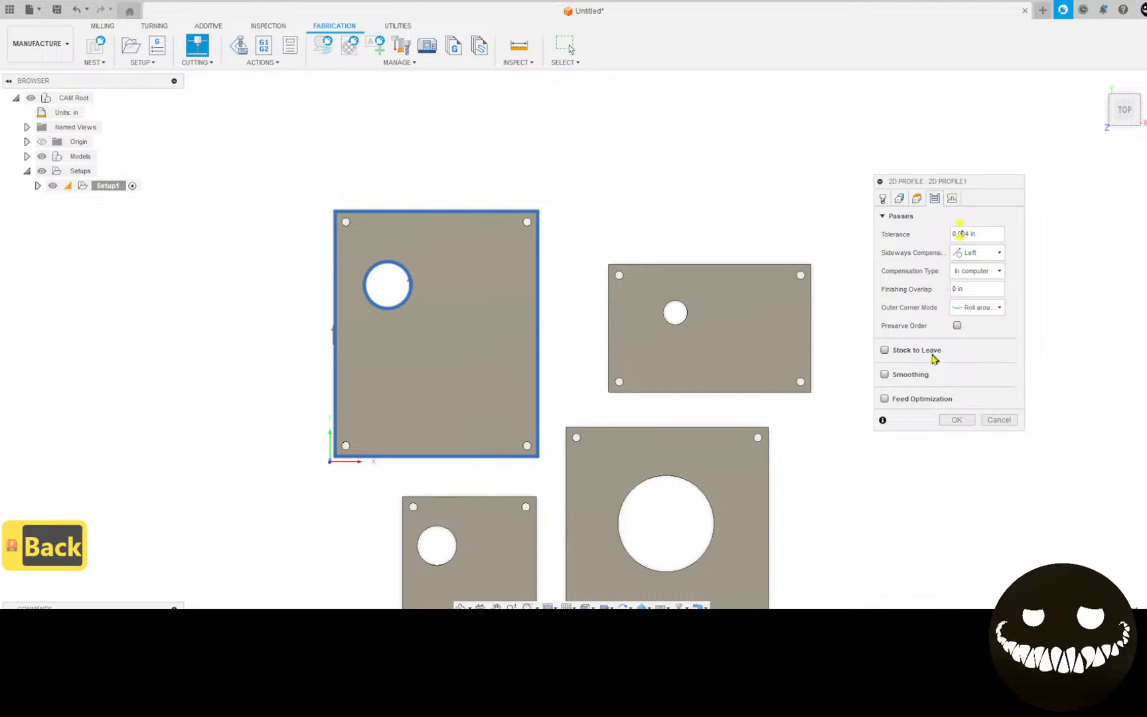
left_click(885, 375)
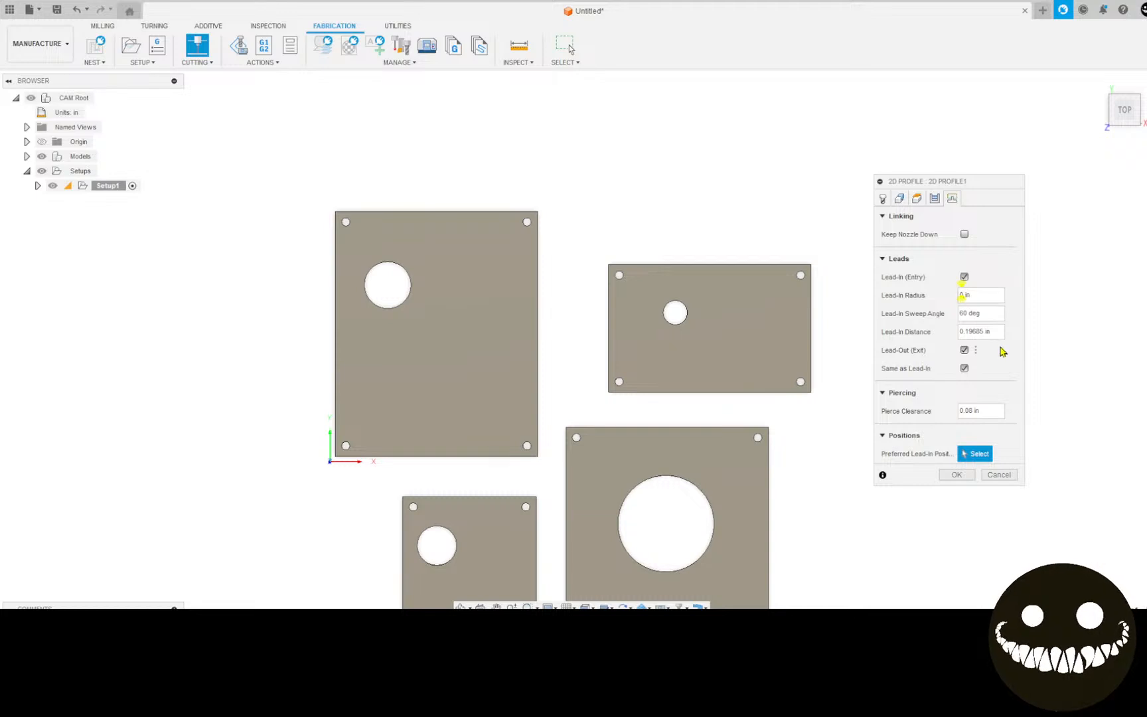
Set the lead-in radius to 0.01 in and lead-in distance to 0.05 in, disable the lead-out, and set pierce clearance to 0.
type(".")
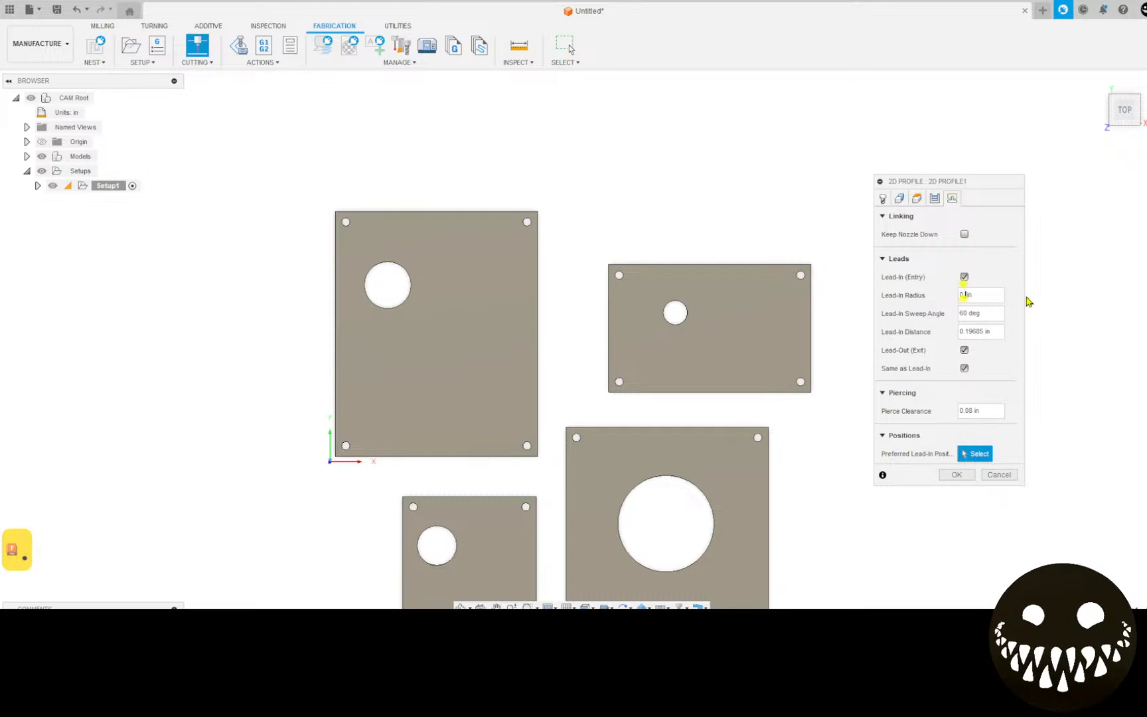
type("01")
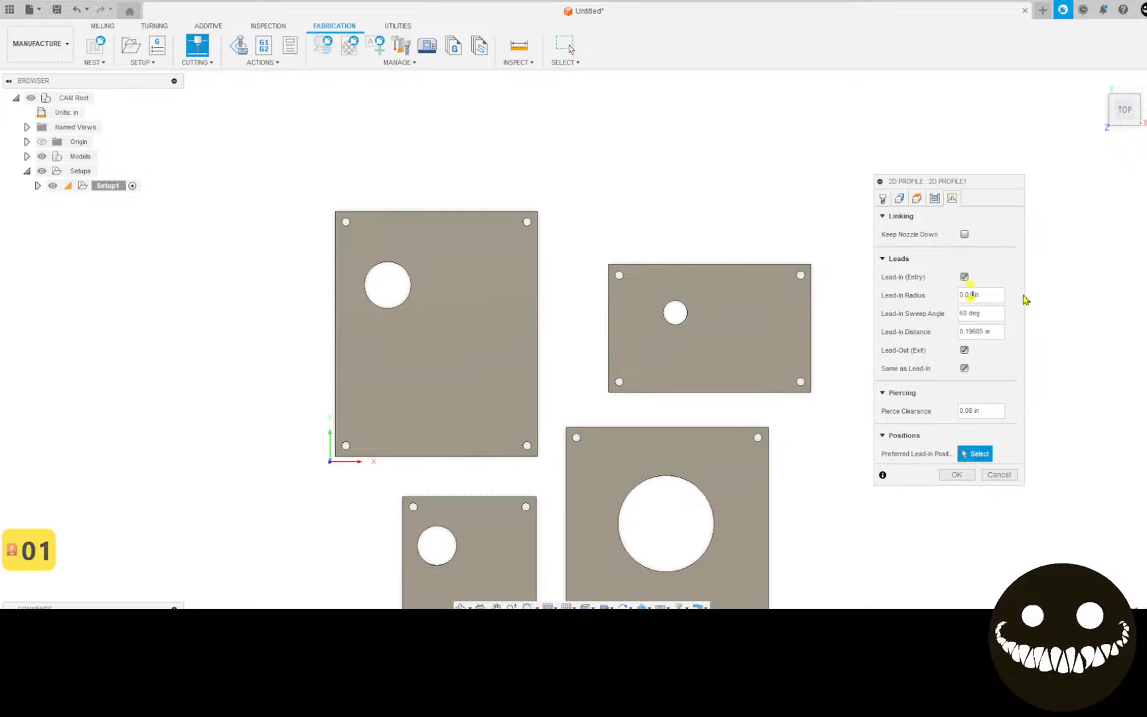
left_click_drag(984, 332, 975, 332)
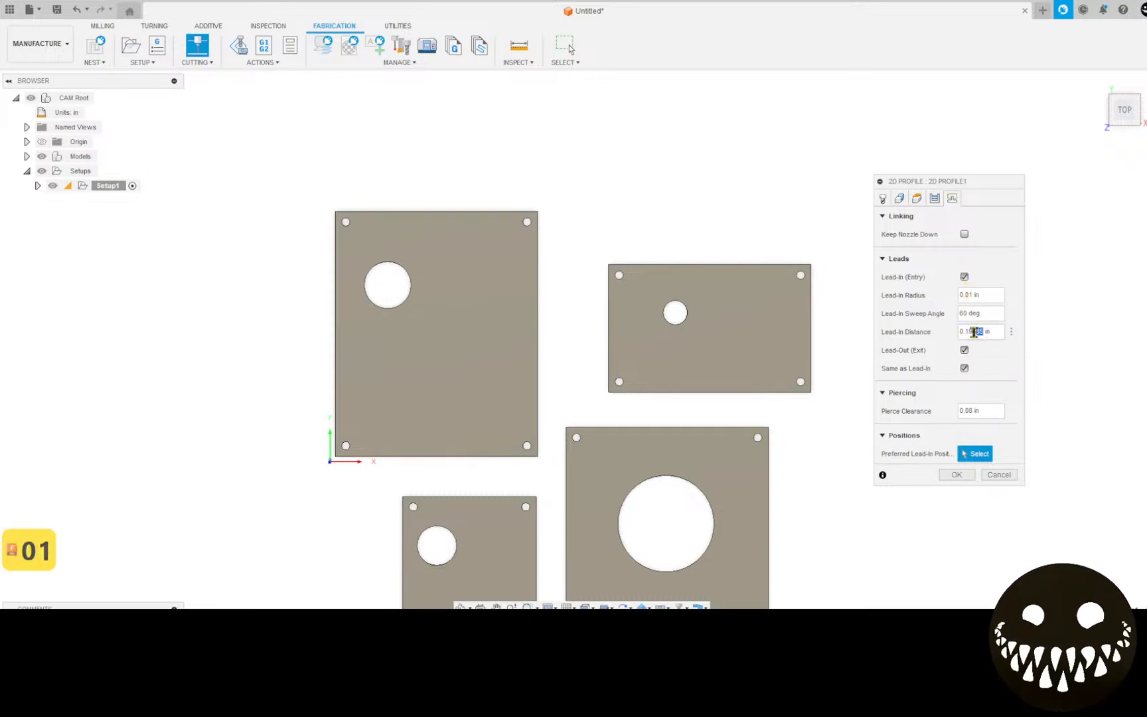
type(".05")
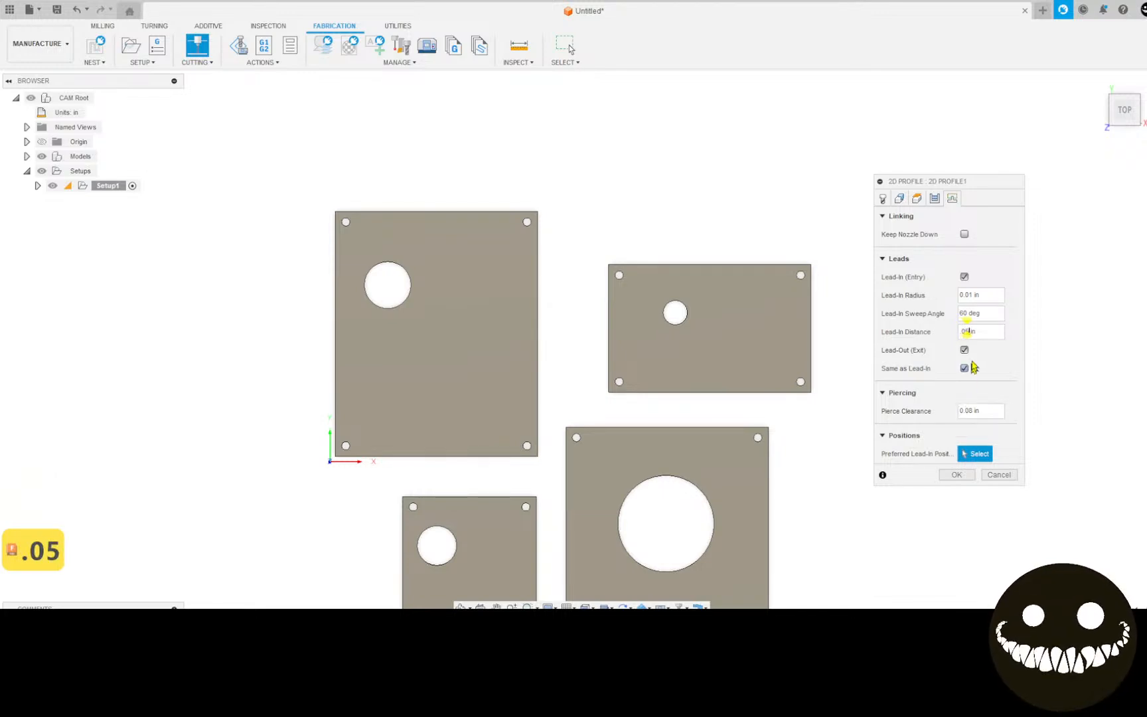
left_click(964, 350)
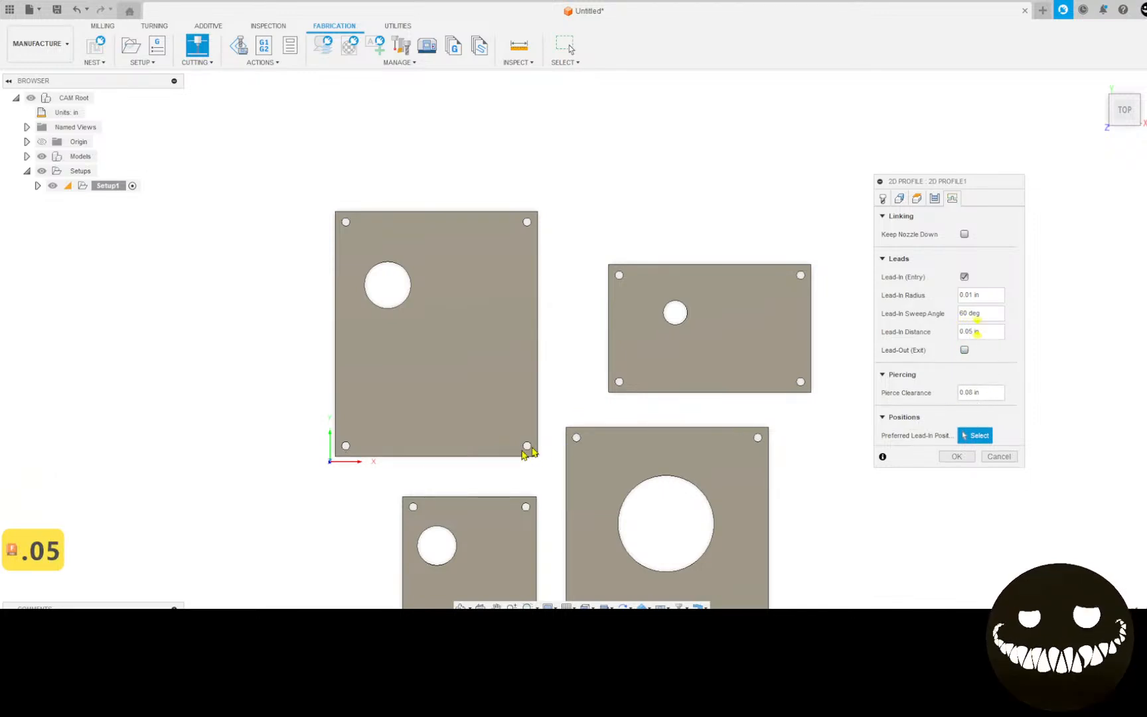
left_click(993, 392)
type("0")
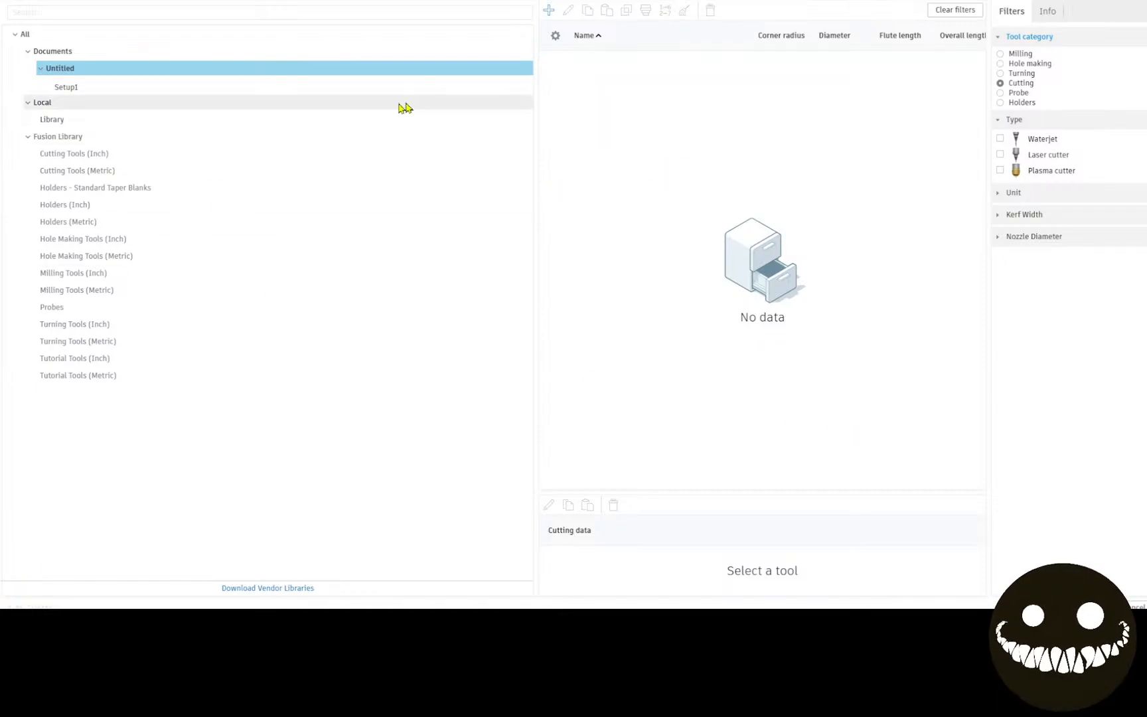
Assign the tool "35 - Example tool 45 amps" from the local library, generate the 2D profile toolpath and inspect it.
left_click(66, 120)
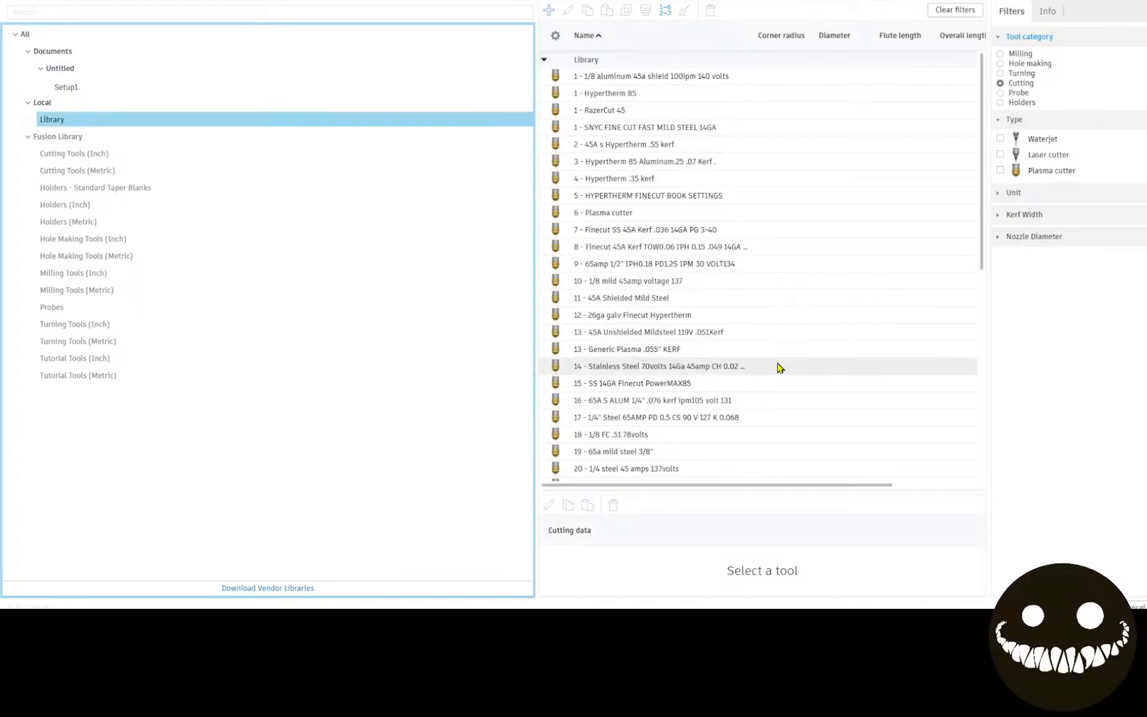
scroll(764, 371, "down", 5)
scroll(758, 374, "down", 2)
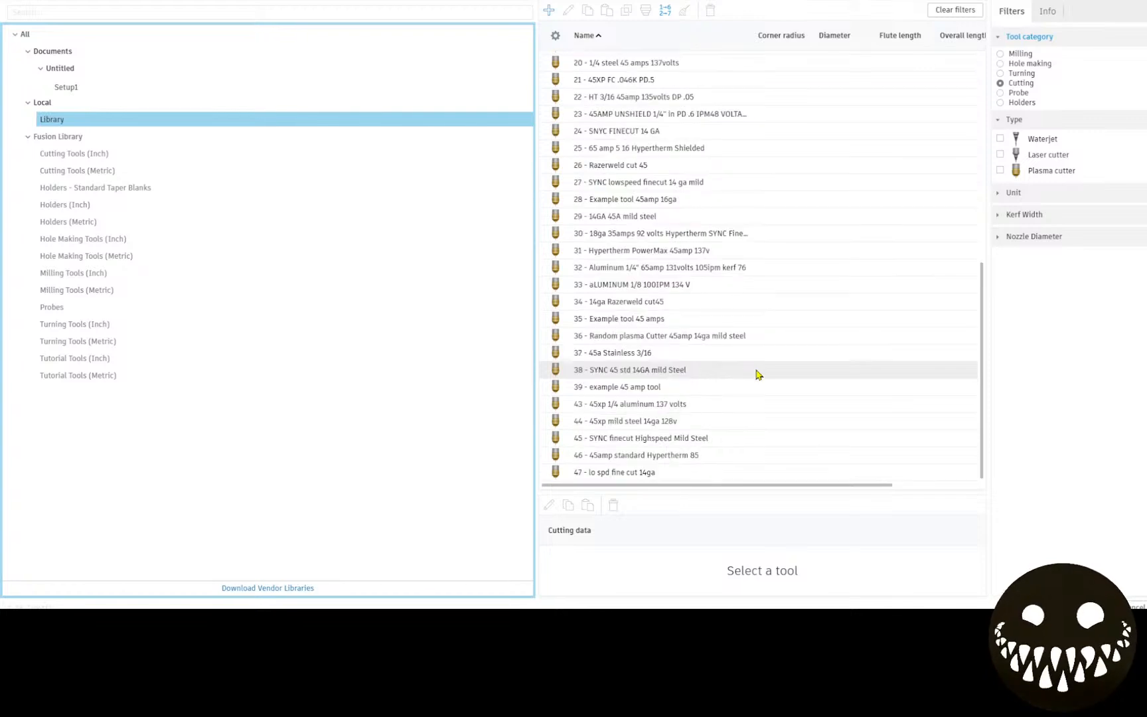
left_click(643, 320)
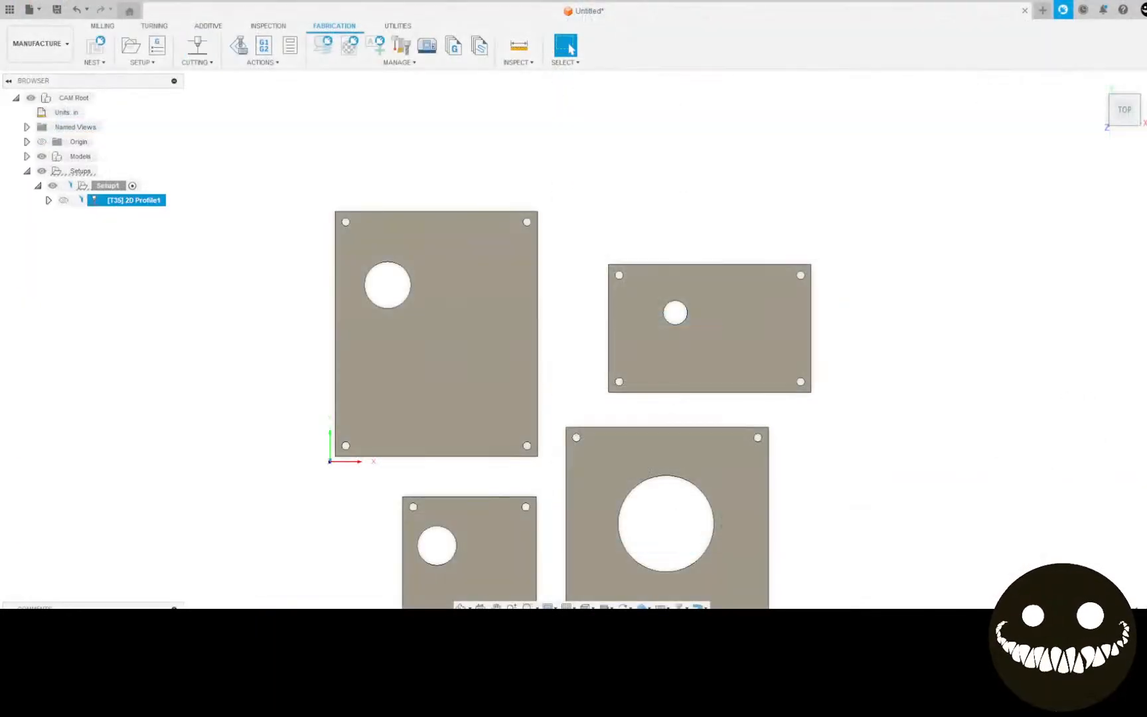
scroll(354, 270, "up", 5)
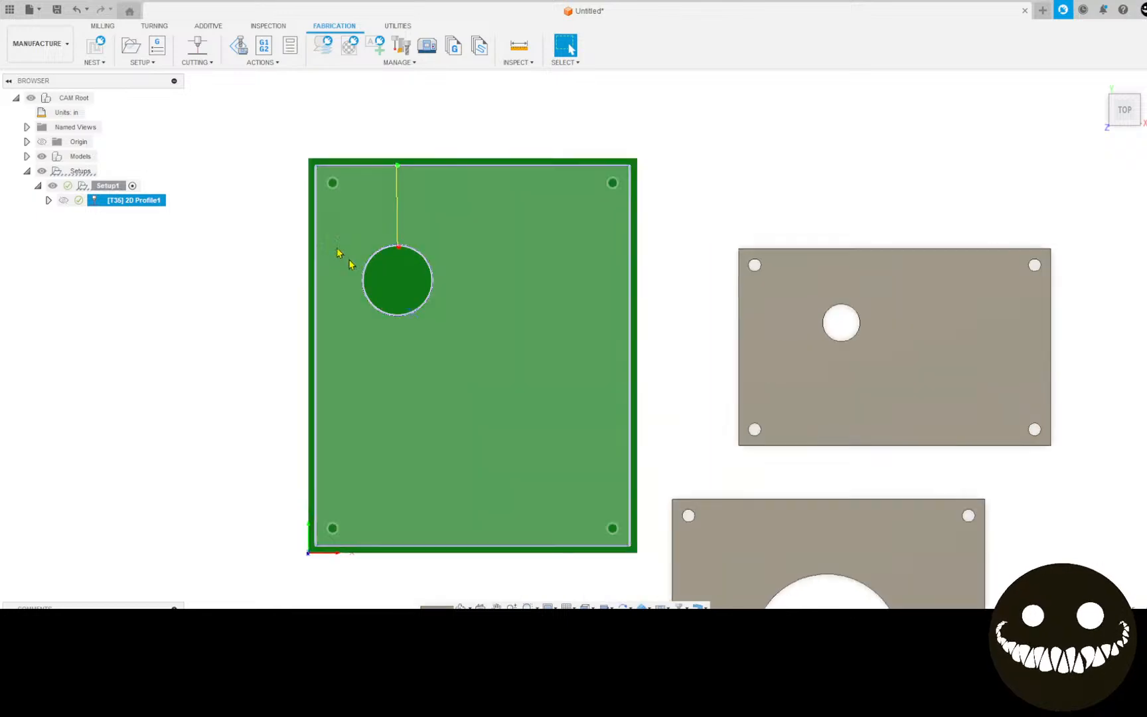
scroll(457, 197, "up", 4)
scroll(451, 365, "down", 5)
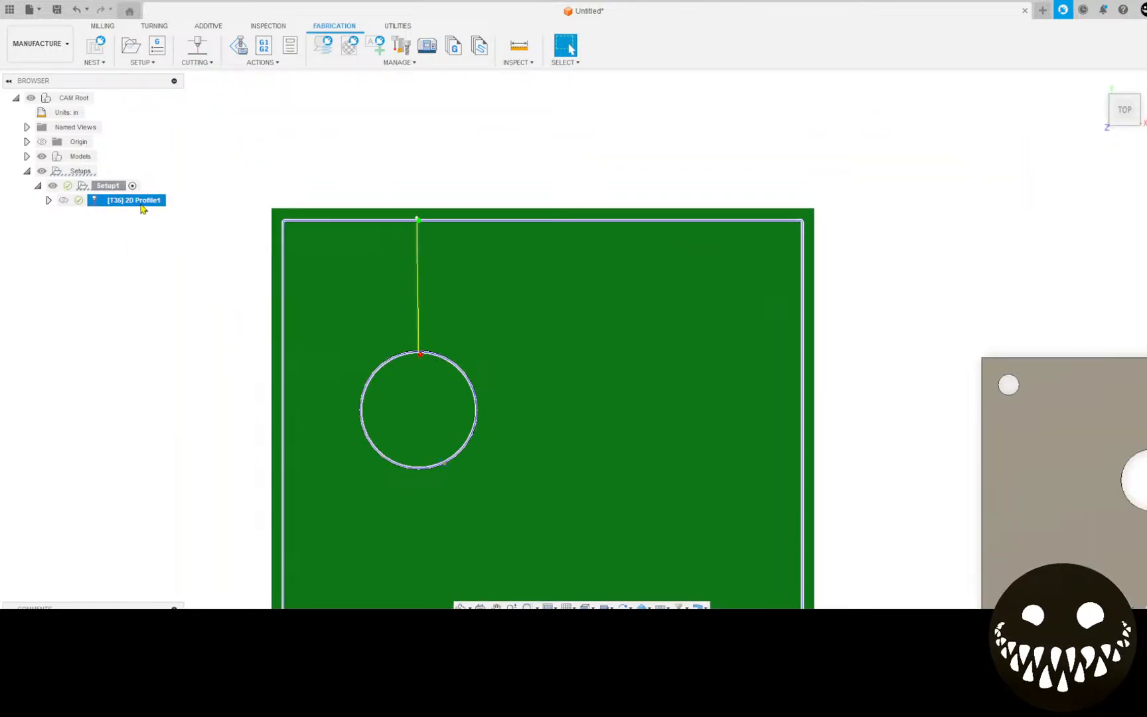
key("ctrl+q")
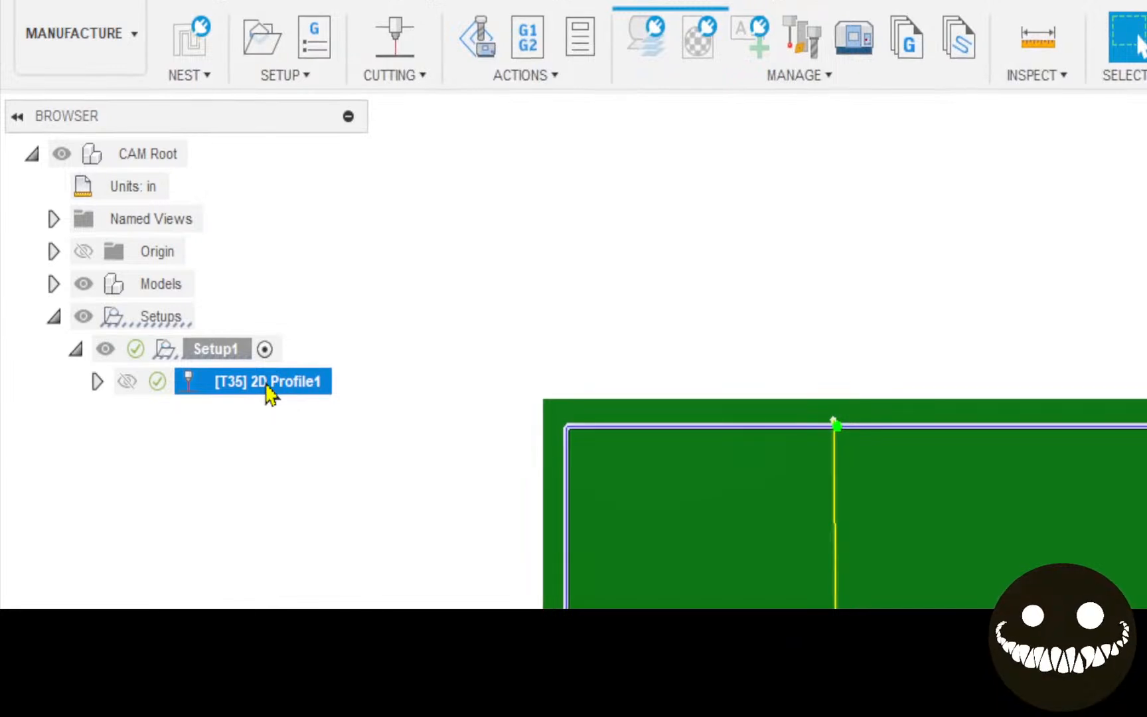
Rename the existing 2D profile operation under Setup1 to "PART A BODY".
right_click(269, 393)
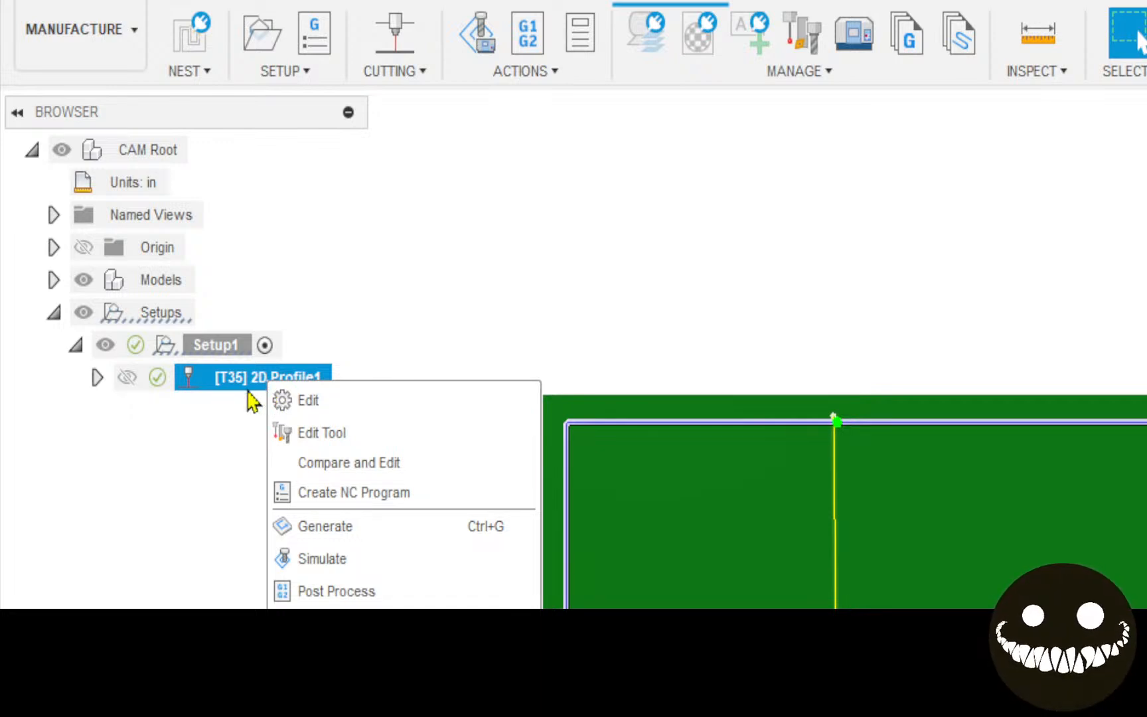
left_click(227, 422)
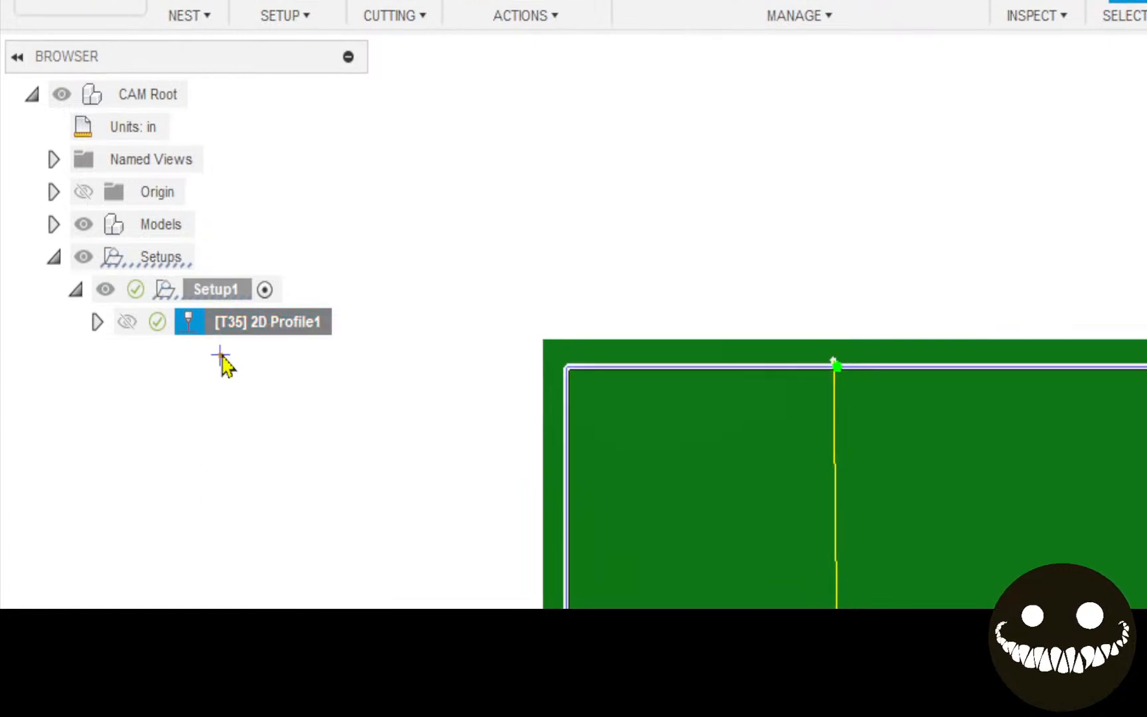
double_click(253, 373)
left_click_drag(293, 313, 184, 327)
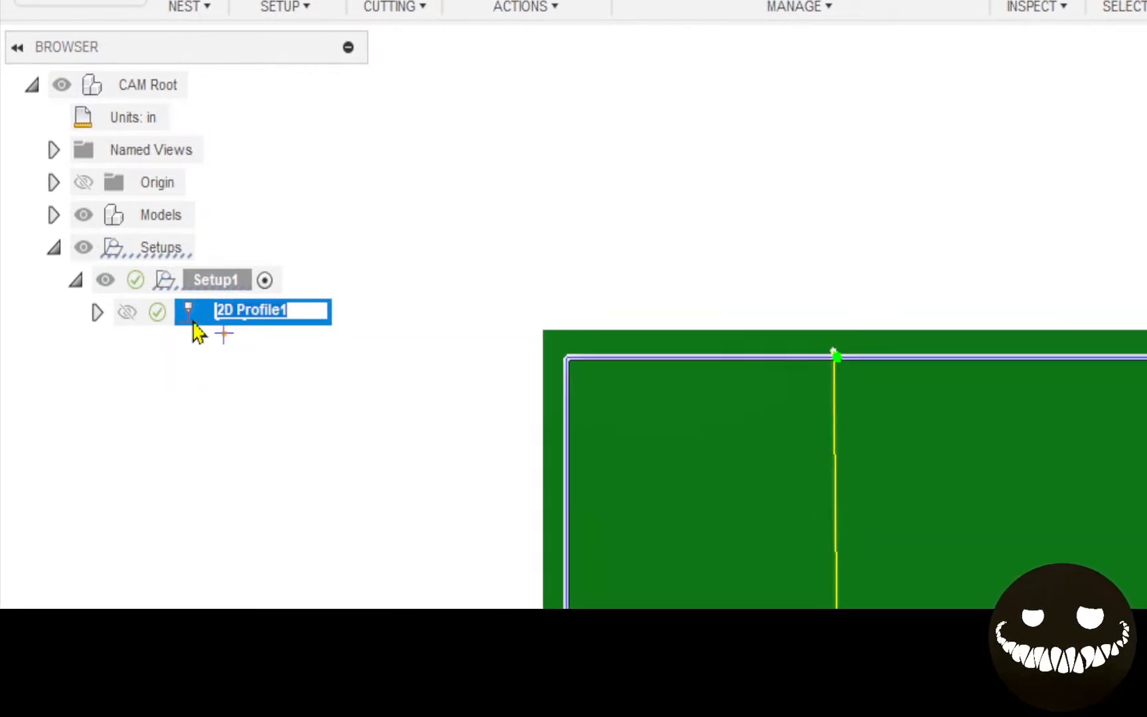
type("PART")
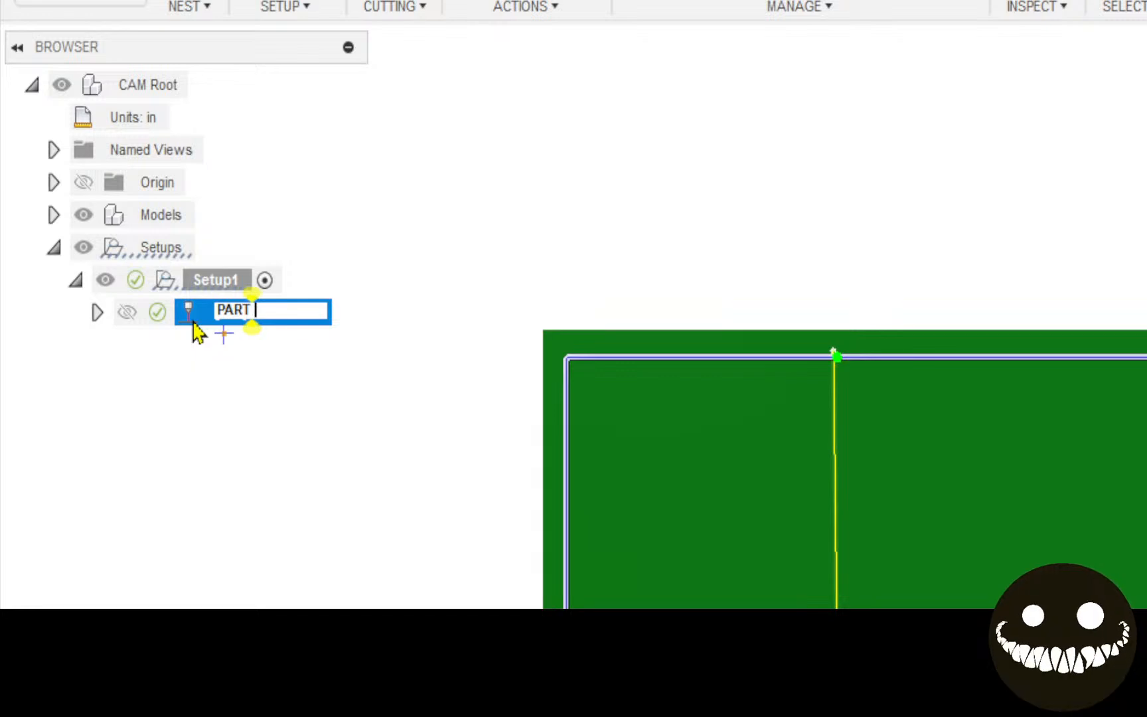
type(" A BODY")
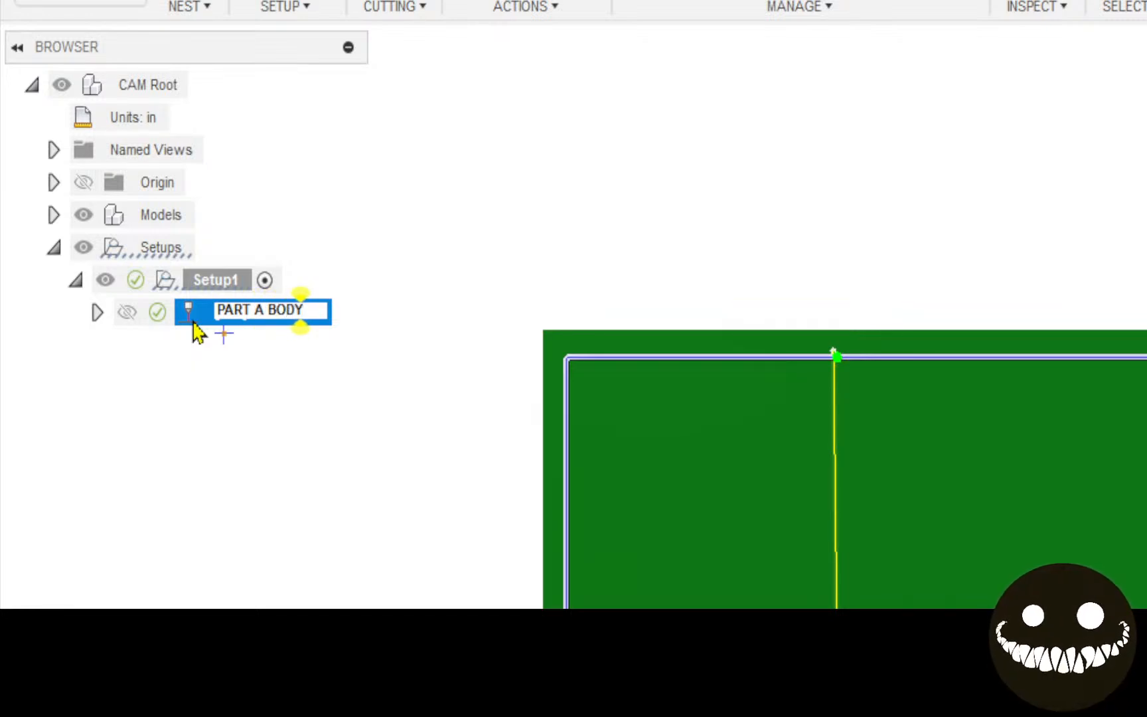
key("Return")
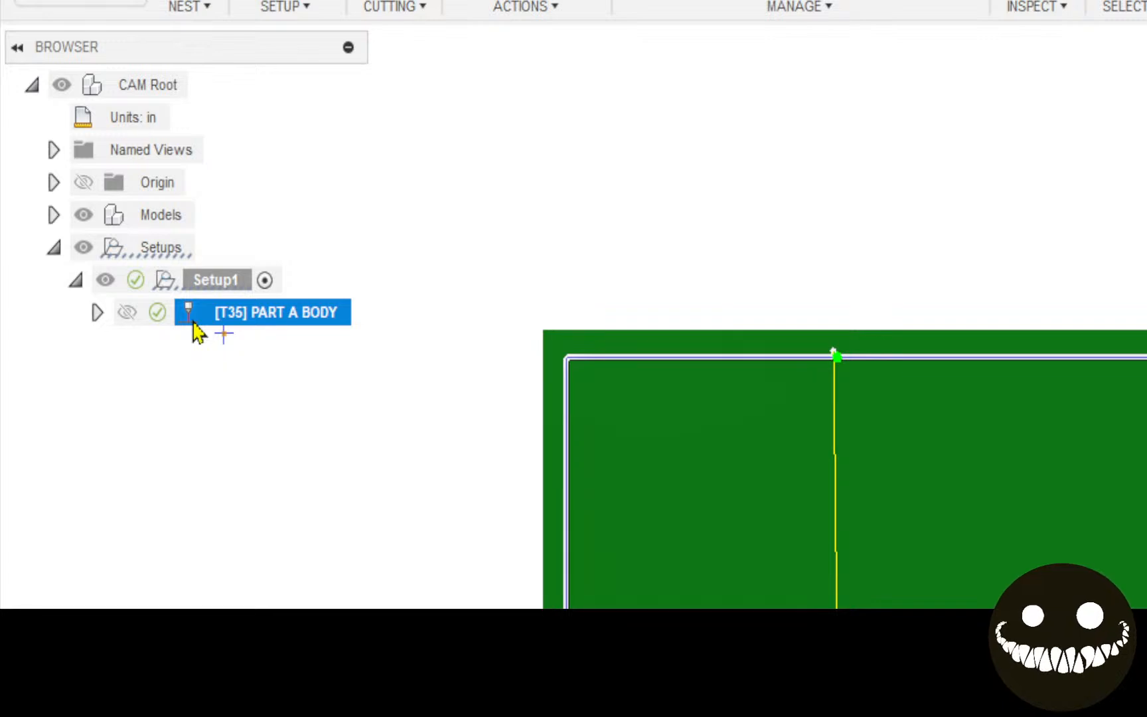
Start a second 2D Profile operation in Setup1 and choose the upper-left plate's four corner holes as contours.
scroll(409, 508, "down", 2)
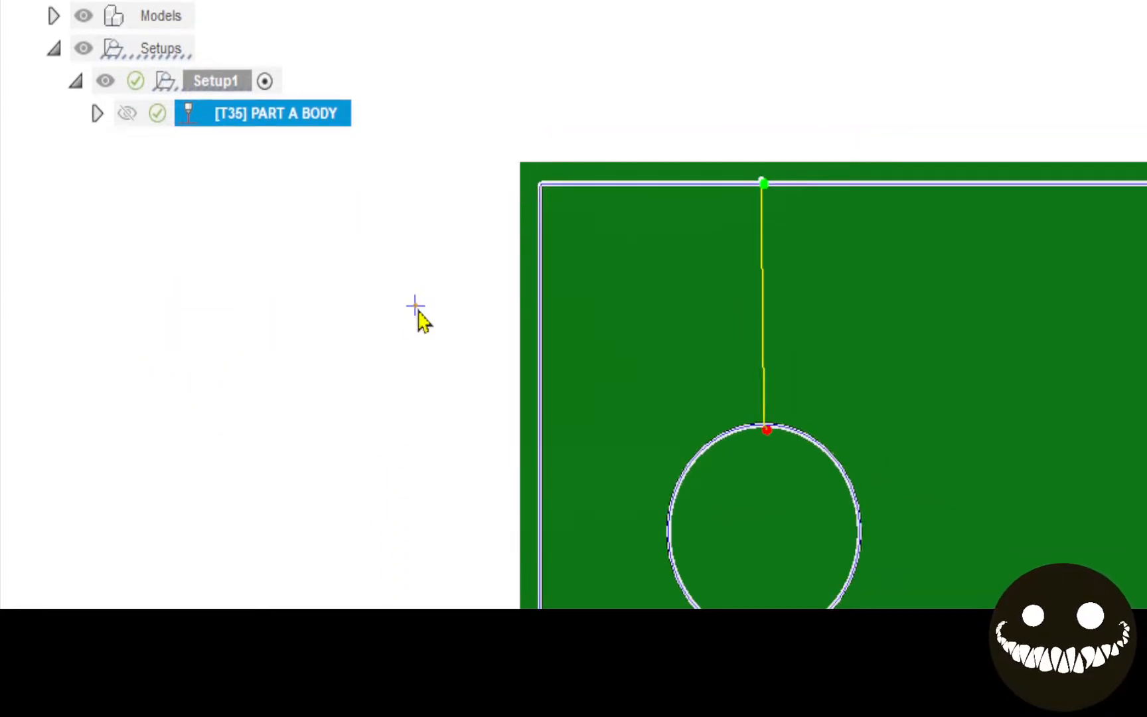
middle_click_drag(416, 509, 365, 379)
middle_click_drag(364, 236, 347, 237)
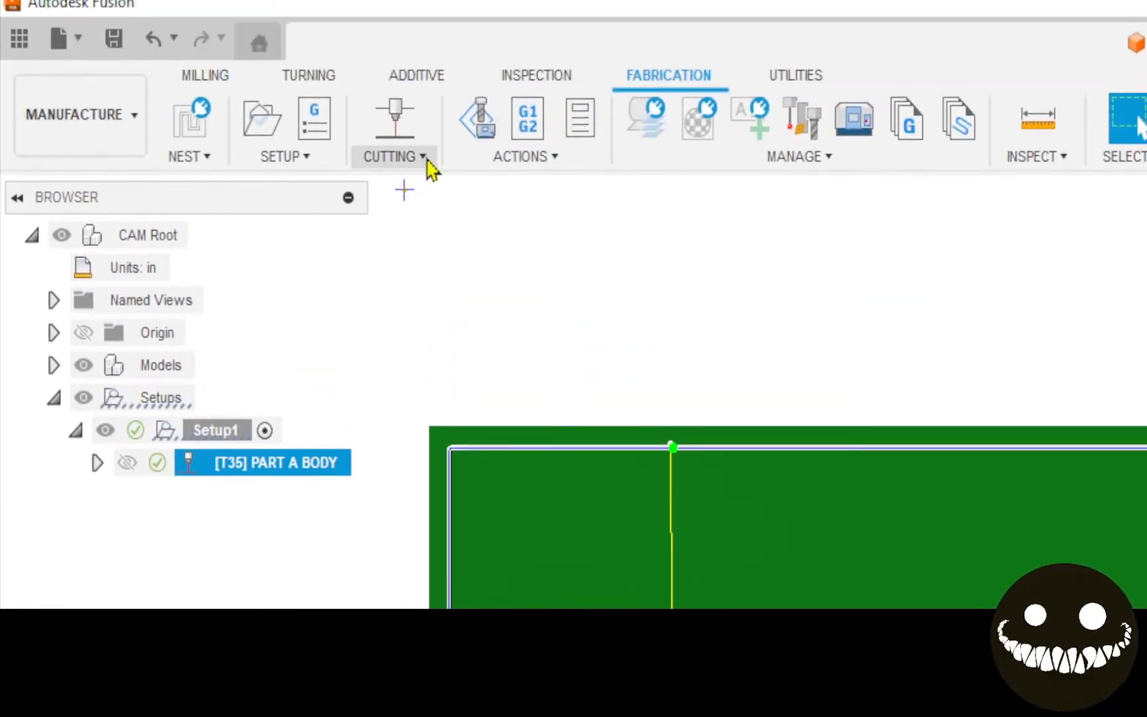
left_click(405, 139)
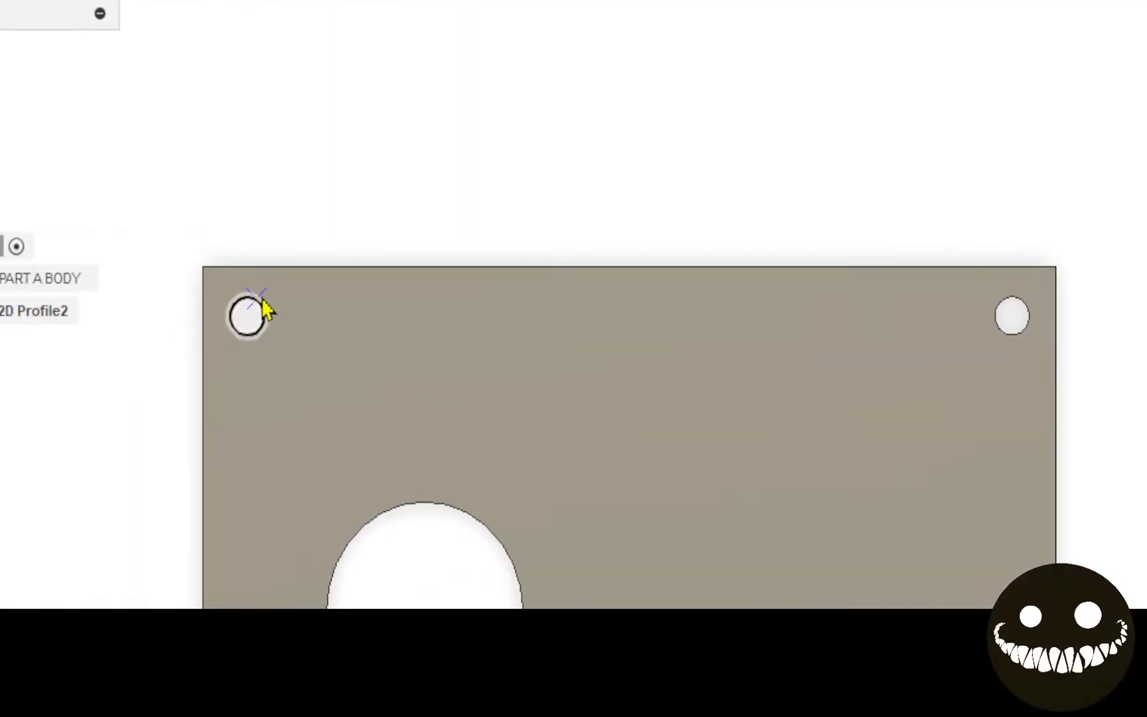
left_click(174, 302)
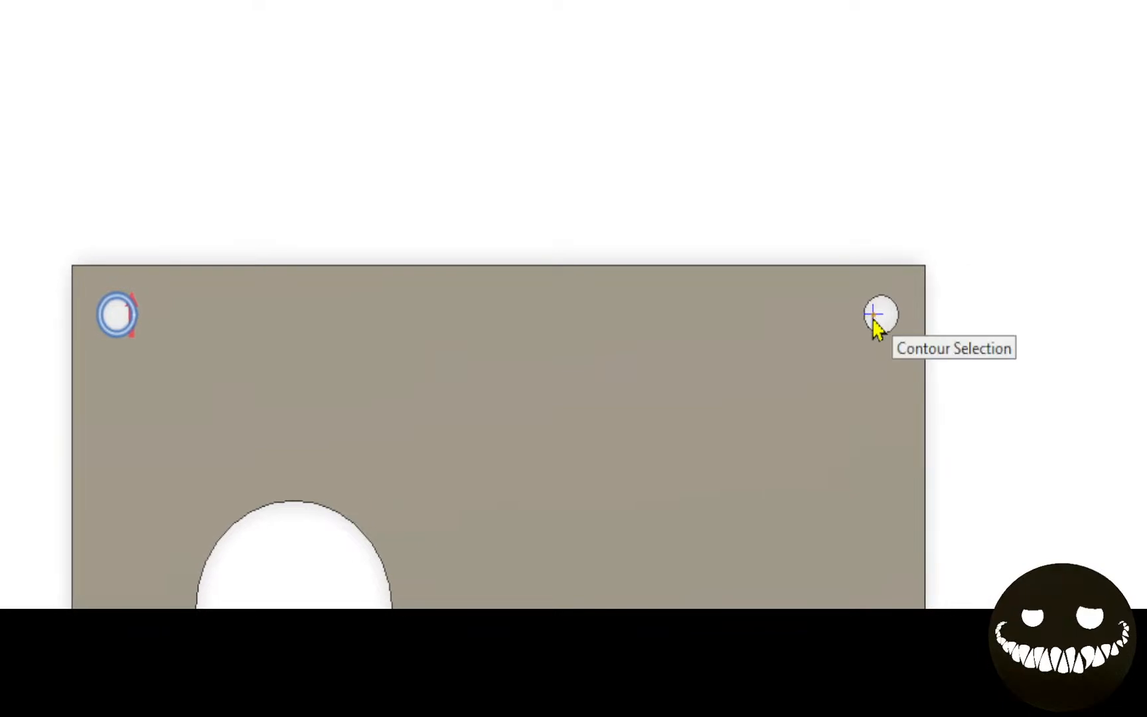
left_click(873, 322)
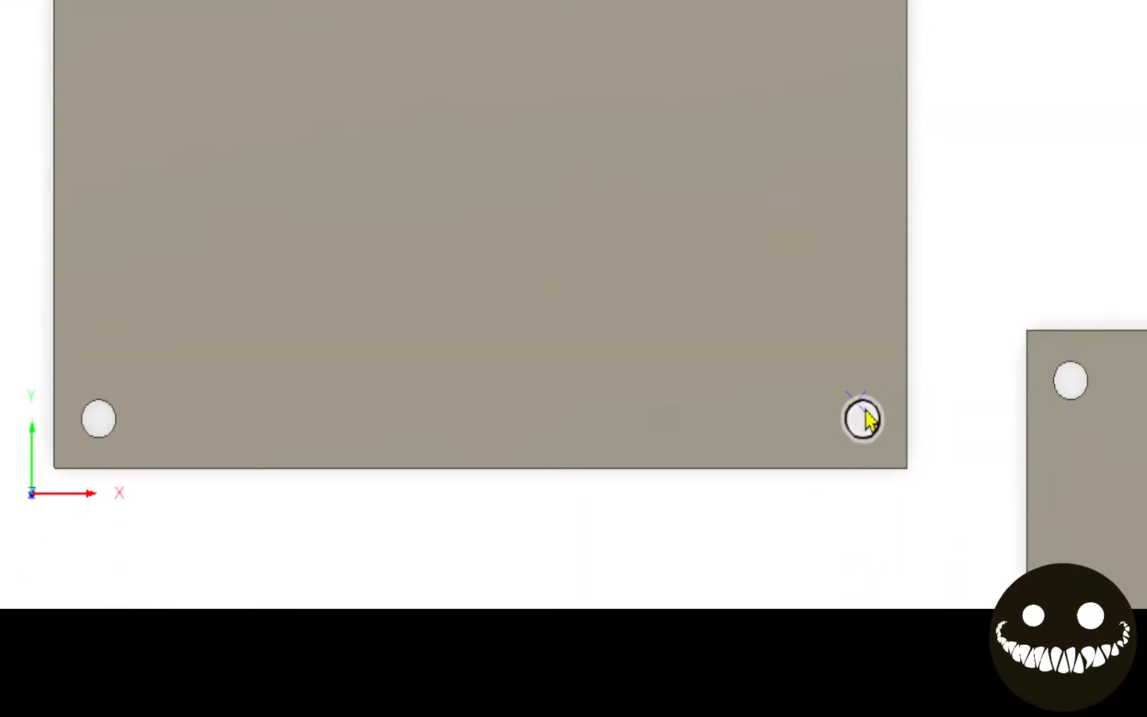
left_click(870, 419)
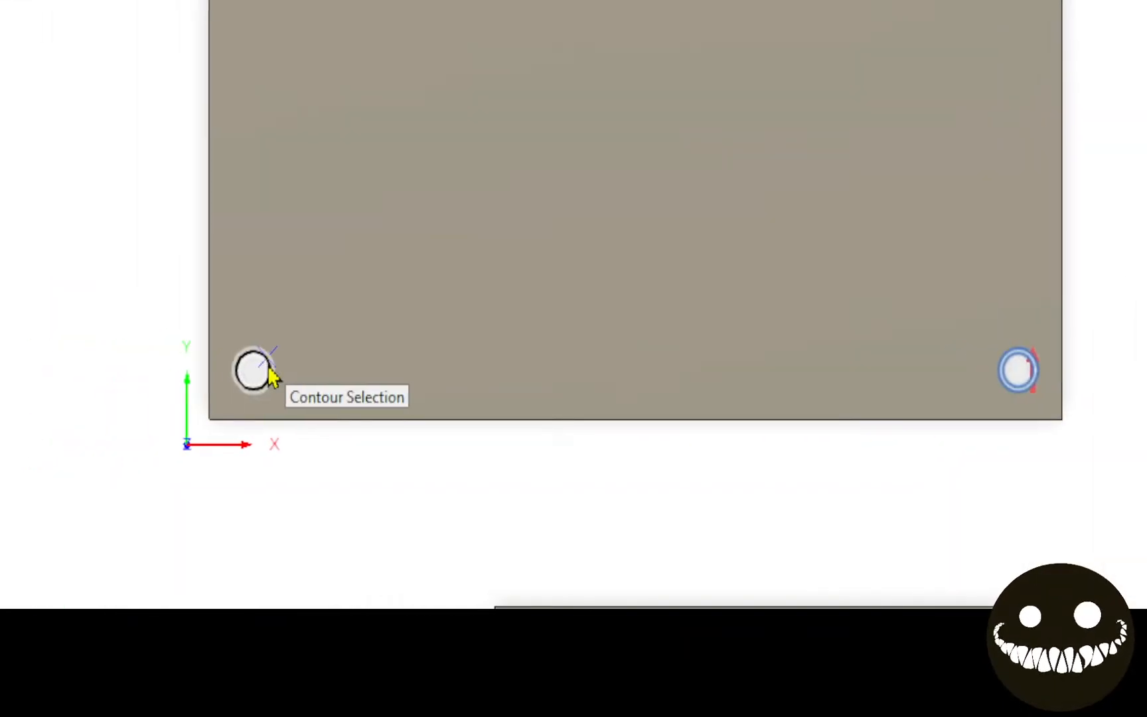
left_click(104, 421)
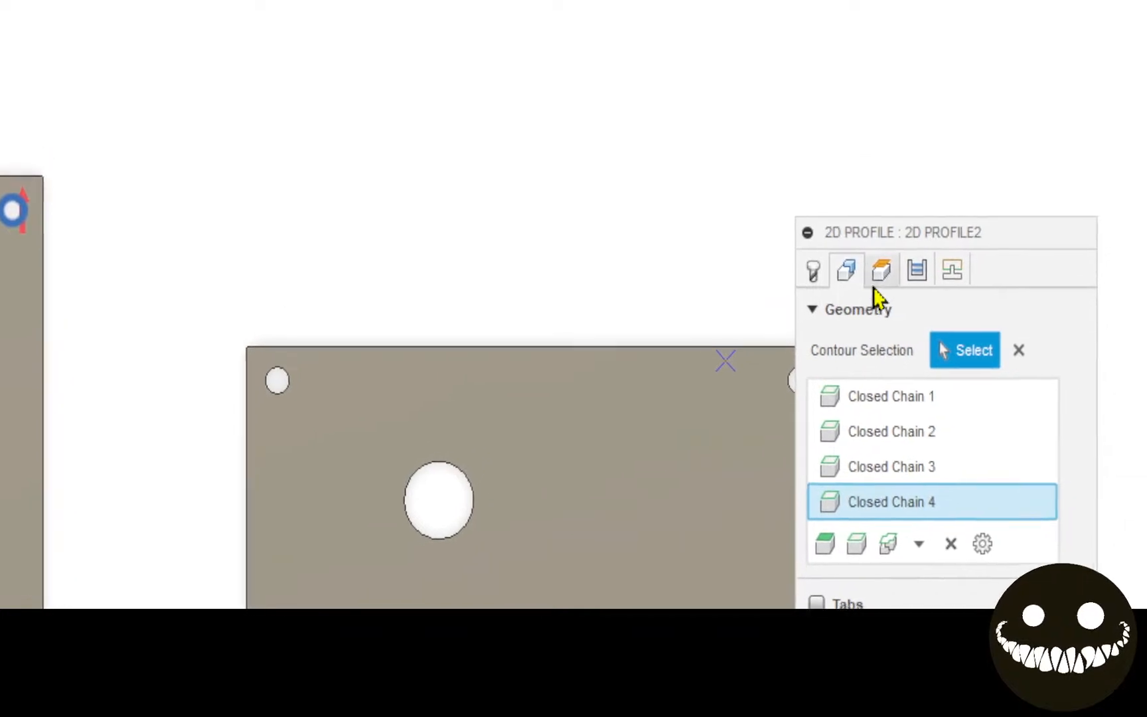
Set the corner-hole profile's pass tolerance to 0.004 in, enable smoothing, and set the finishing overlap to 0.03 in.
left_click(881, 276)
left_click(917, 272)
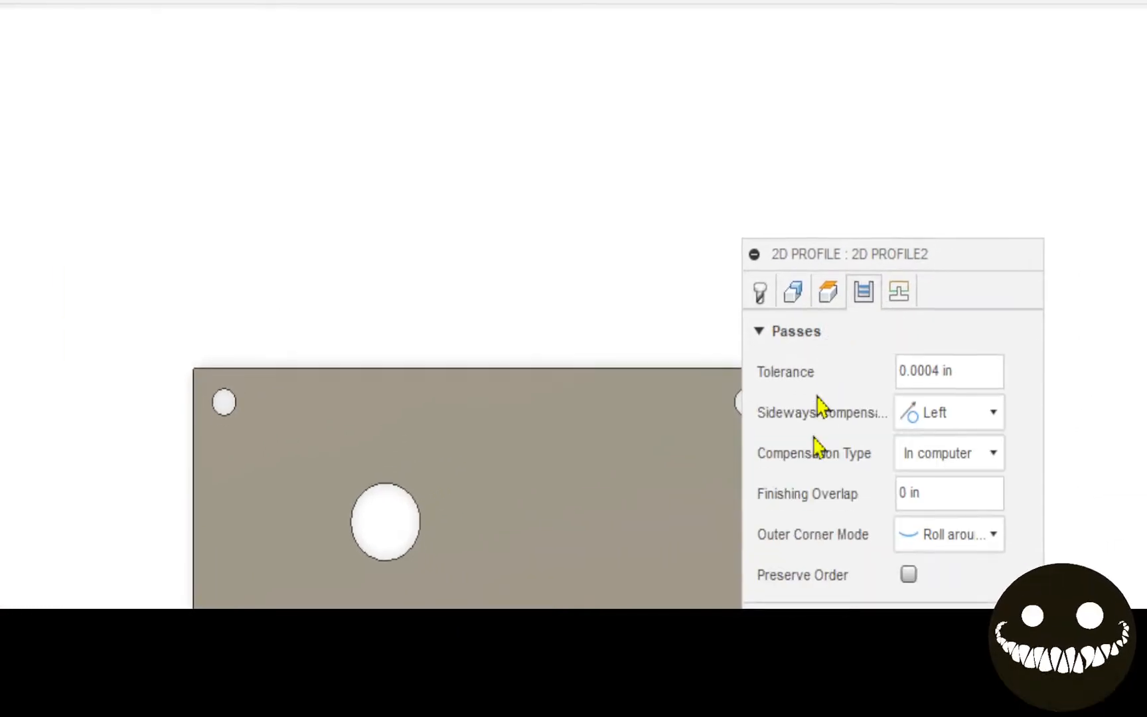
left_click(931, 372)
key("BackSpace")
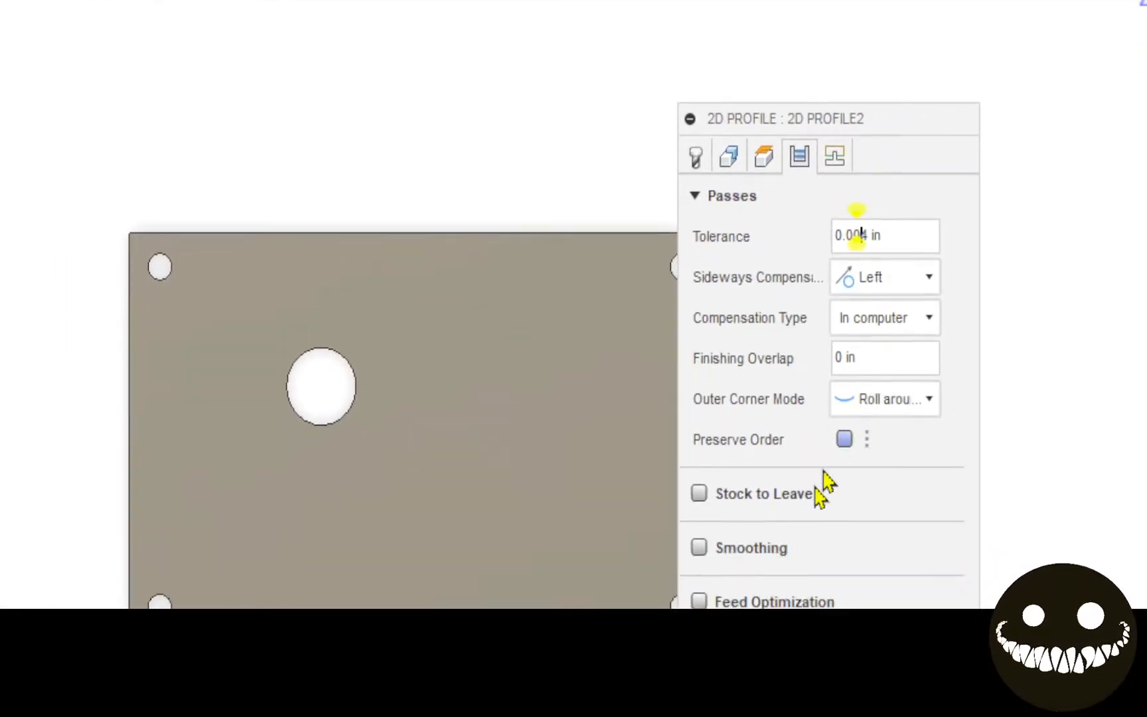
left_click(699, 548)
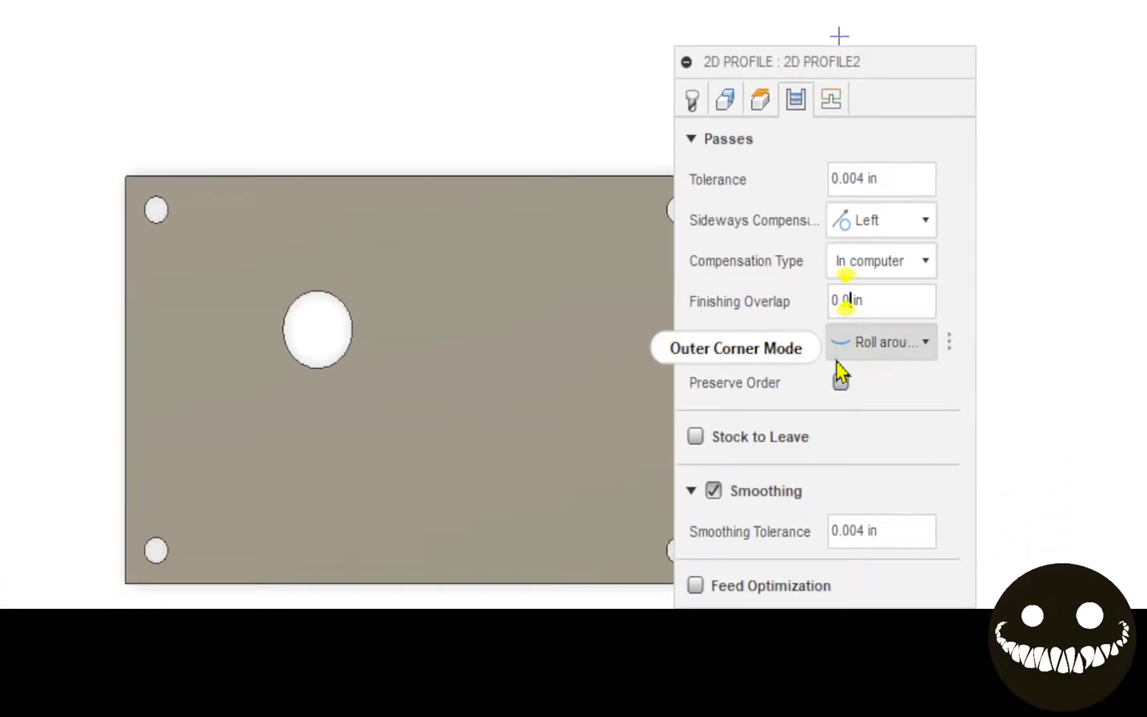
mouse_move(838, 370)
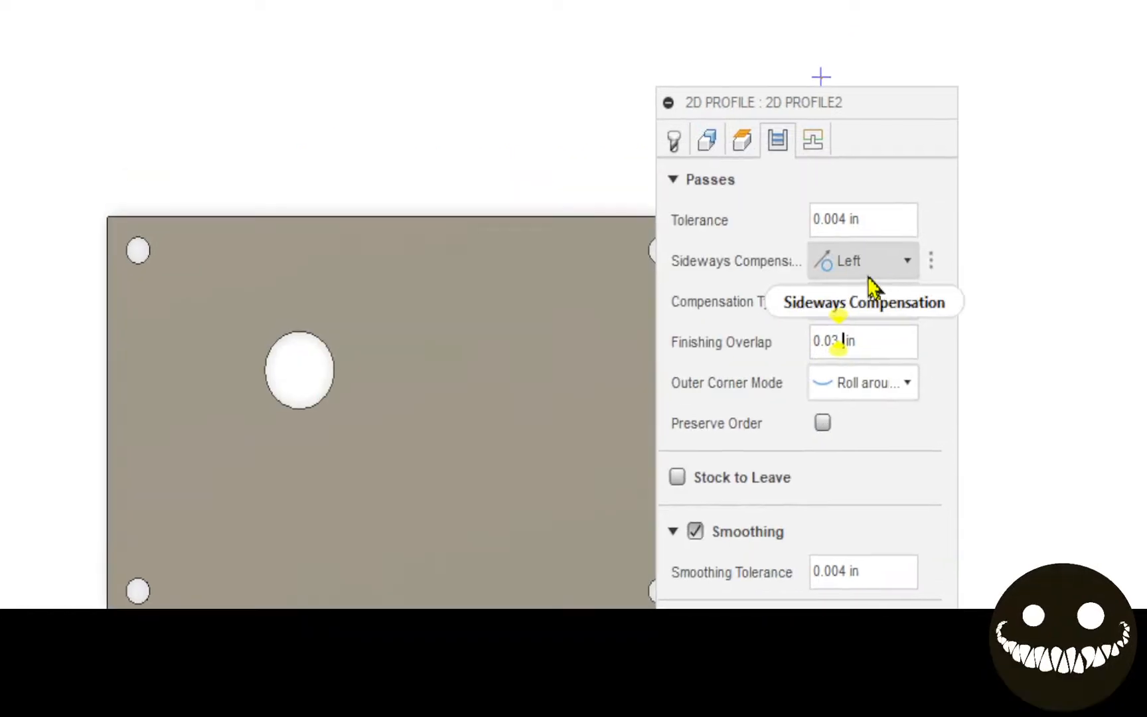
Set lead-in radius to 0.035 in, sweep angle to 160 deg and distance to 0, disable the lead-out, and set pierce clearance to 0.
left_click(832, 99)
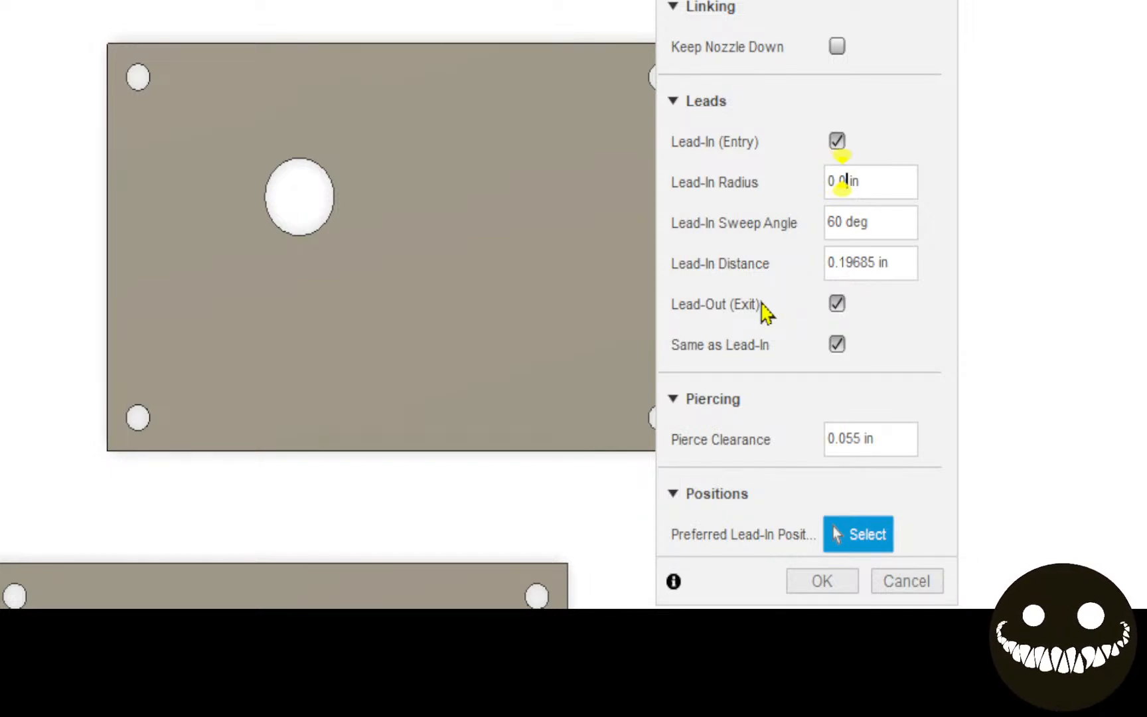
type("35")
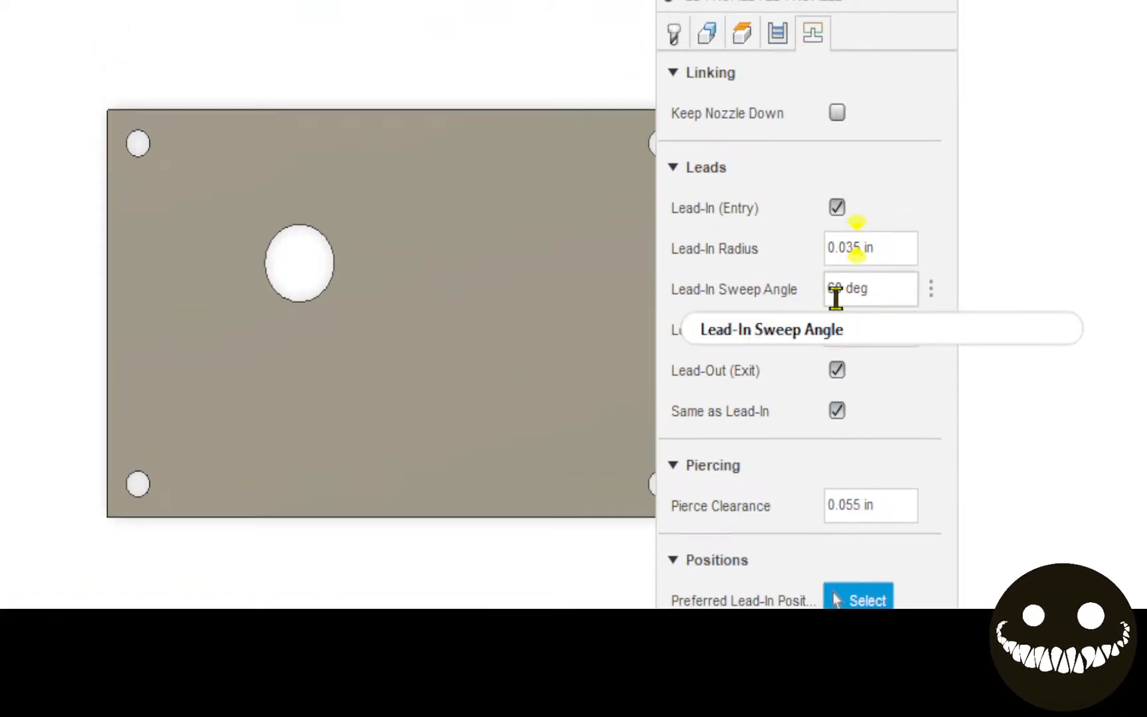
double_click(834, 296)
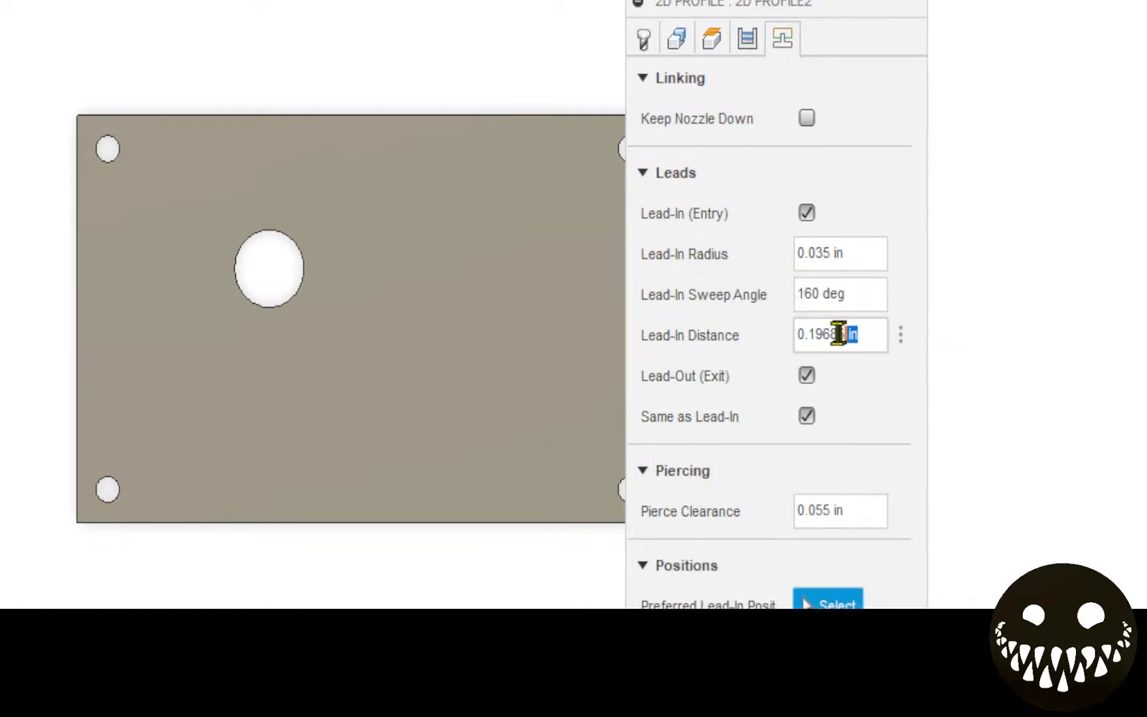
triple_click(861, 334)
type("0")
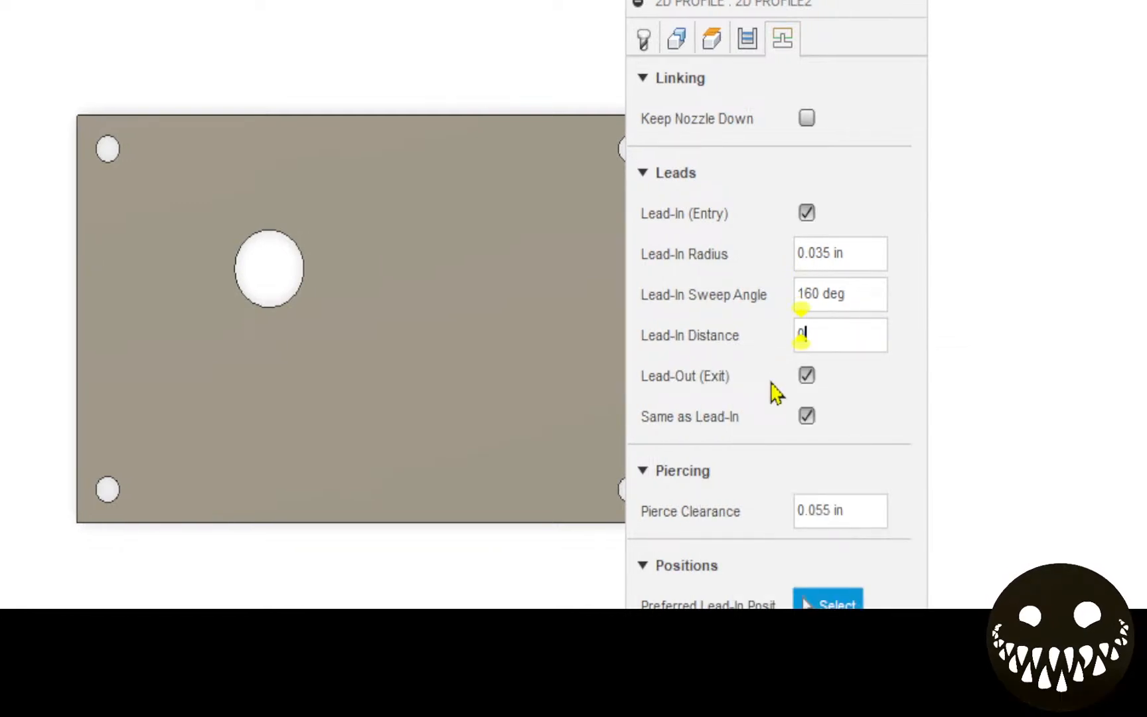
left_click(807, 376)
left_click_drag(870, 415, 783, 421)
type("0")
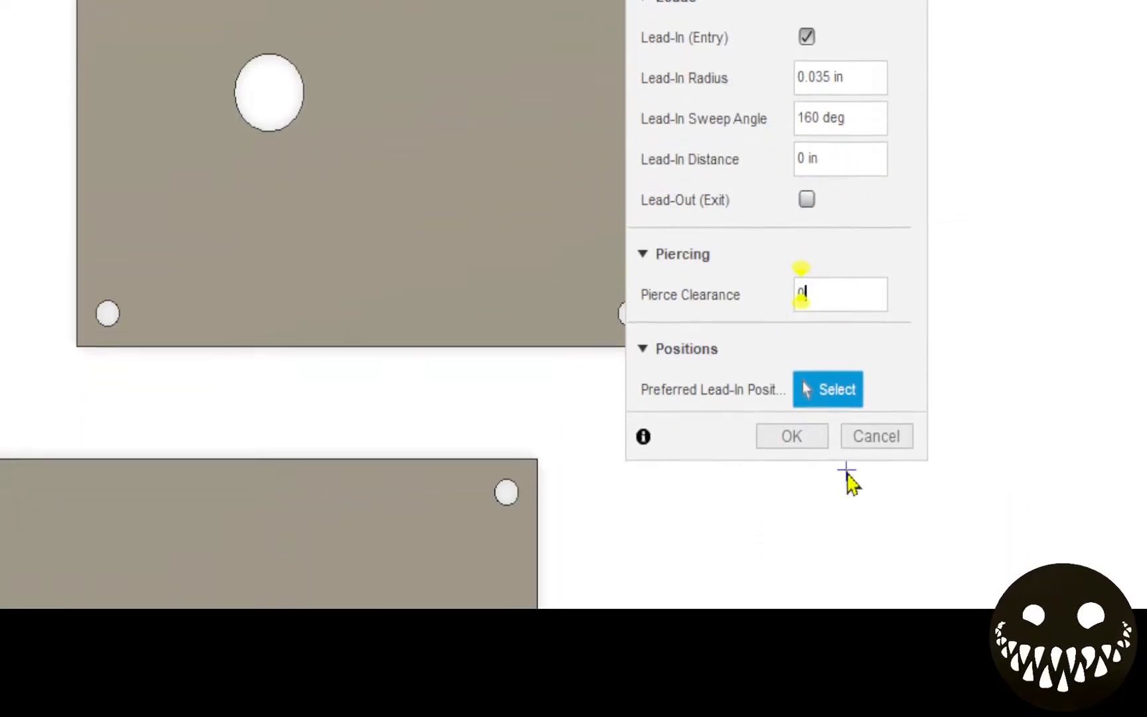
Generate the corner-hole toolpath and inspect the curved lead-in inside the plate's upper-left hole.
left_click(791, 561)
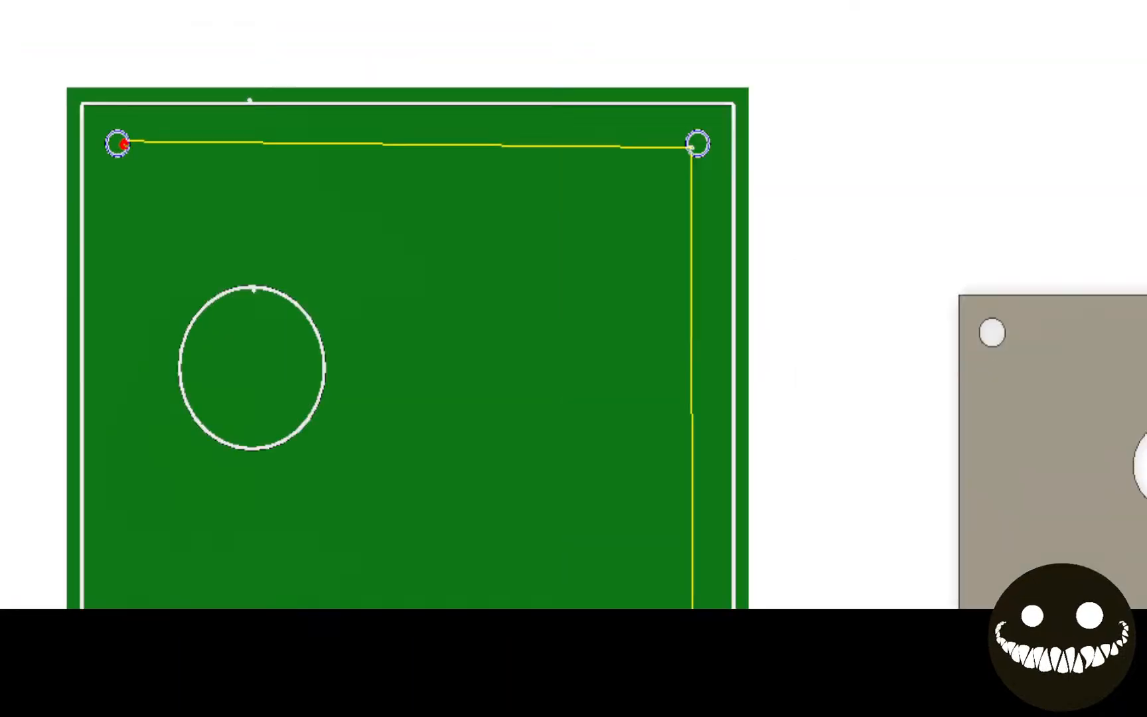
scroll(374, 377, "up", 3)
scroll(455, 282, "up", 4)
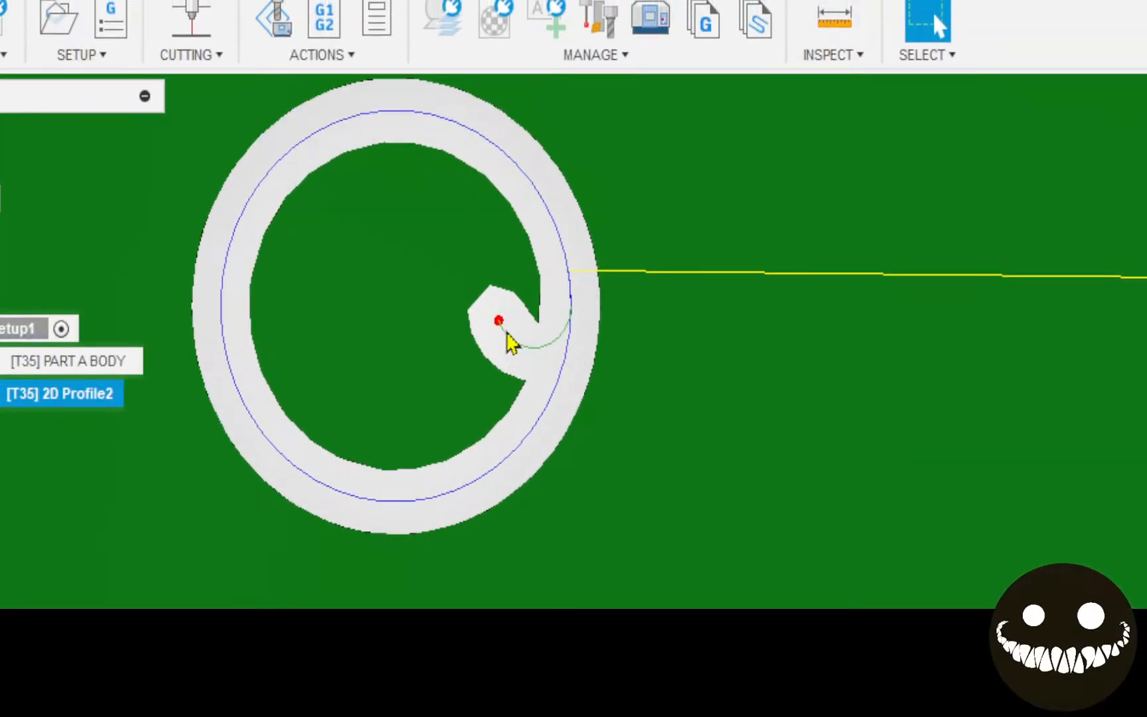
scroll(332, 352, "up", 2)
middle_click_drag(458, 349, 461, 704)
middle_click_drag(503, 534, 512, 460)
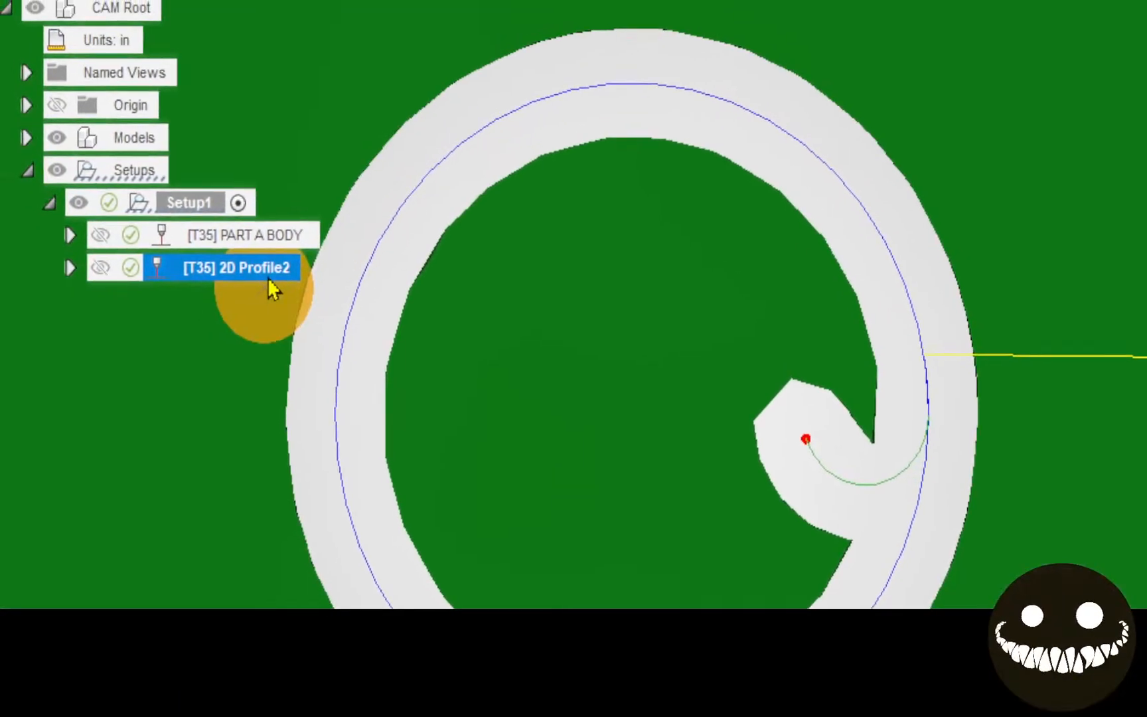
Edit the corner-hole profile to try a lead-in radius of 0.1 in and regenerate its toolpath.
right_click(133, 213)
left_click(179, 239)
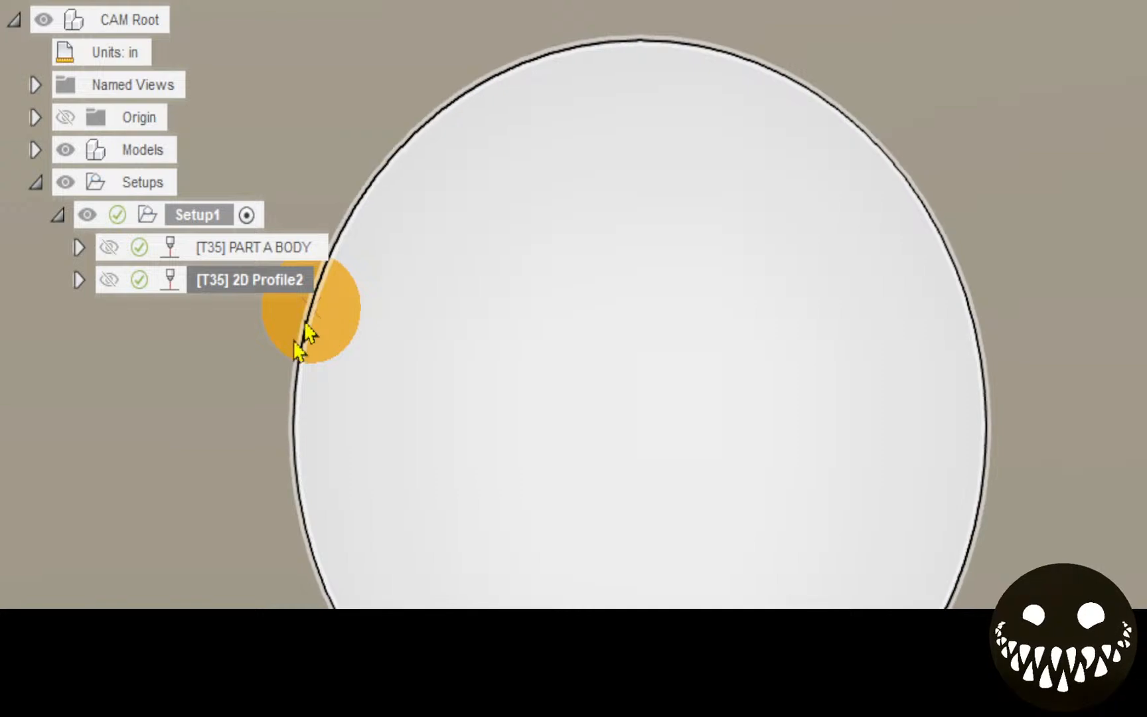
key("ctrl+q")
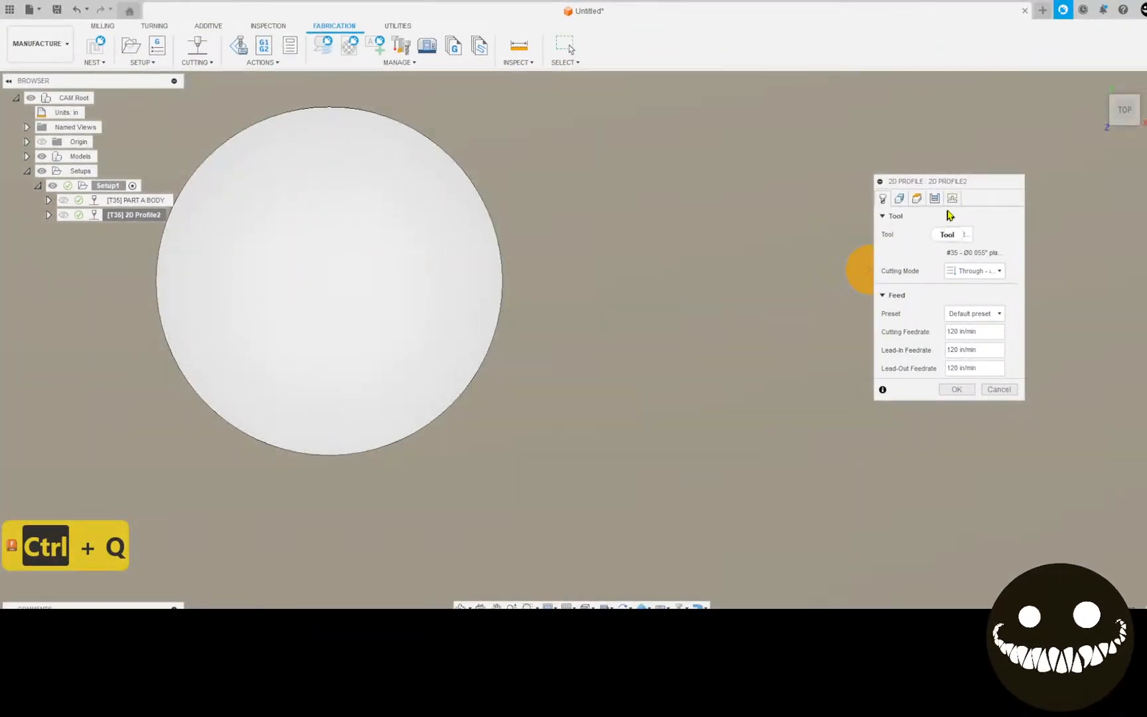
left_click(952, 198)
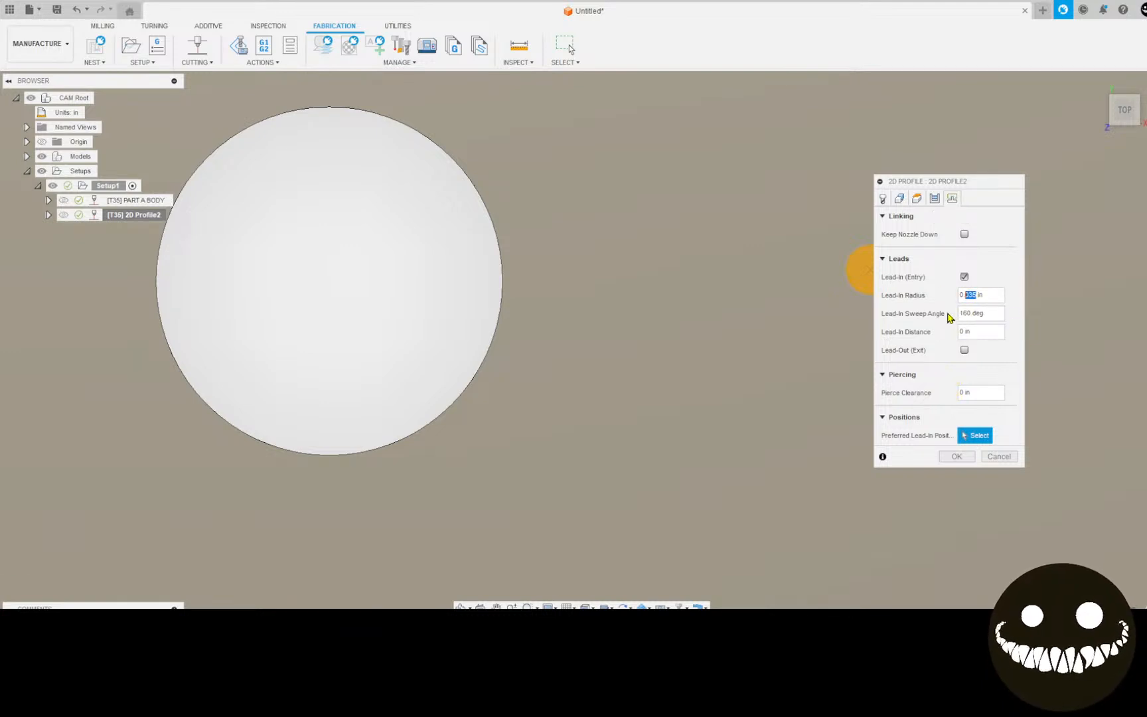
type("1")
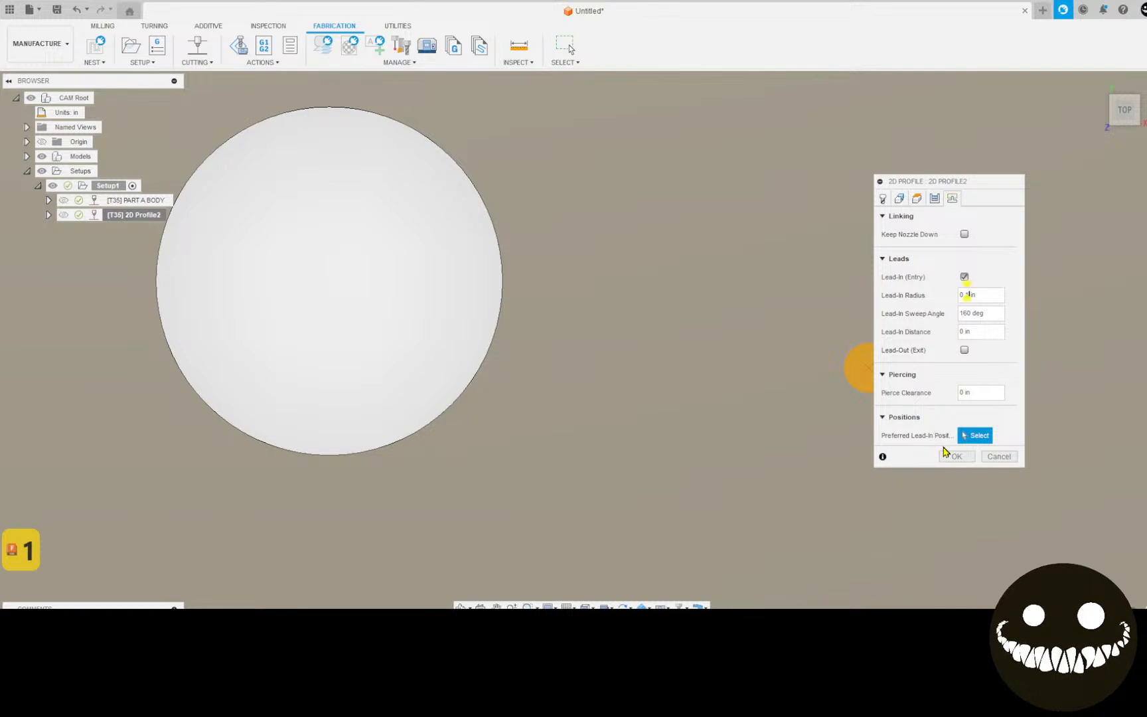
left_click(956, 456)
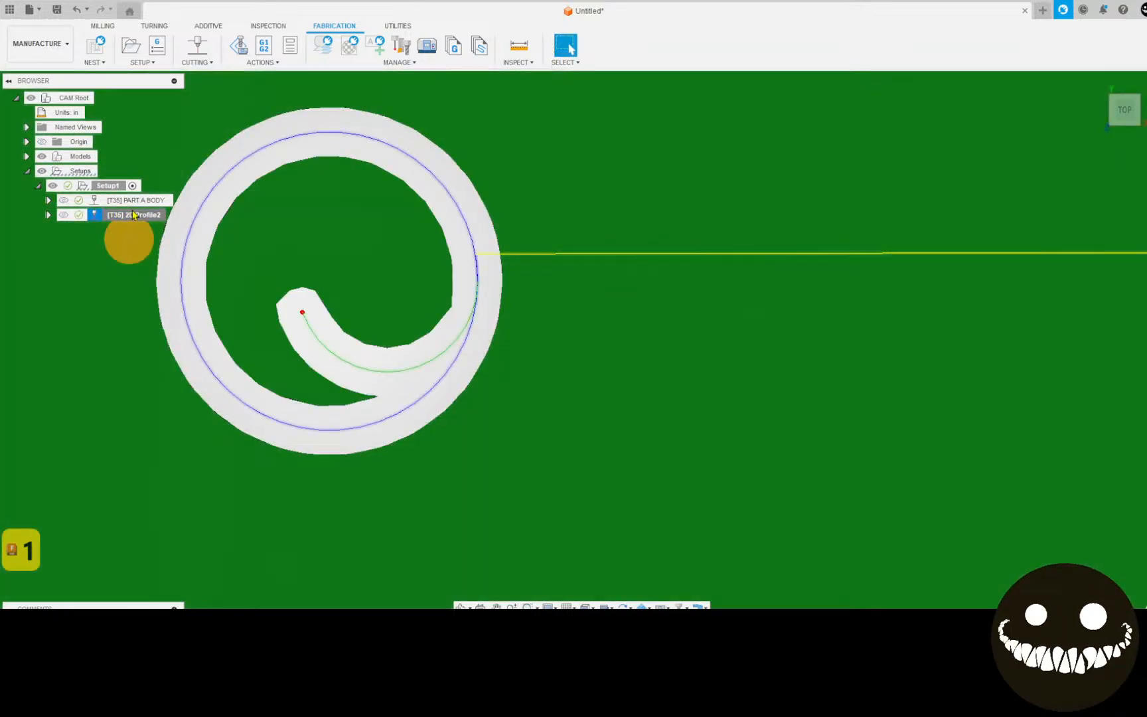
Set the corner-hole profile's lead-in radius to 0.08 in and regenerate its toolpath.
right_click(156, 215)
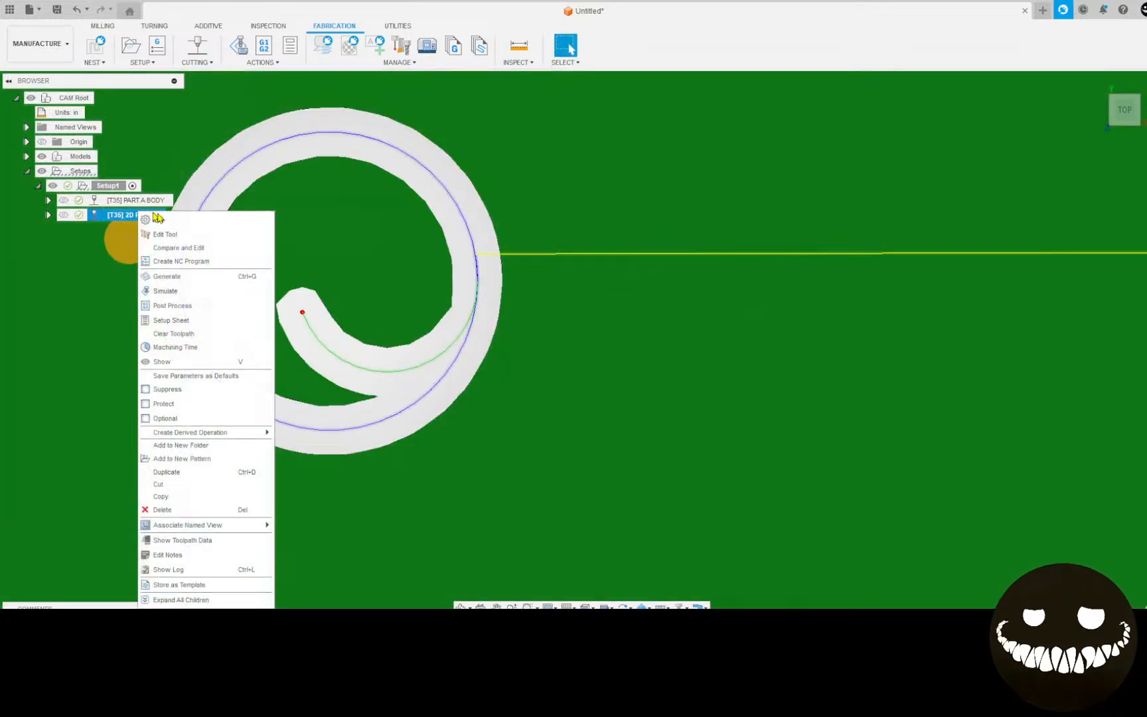
left_click(158, 219)
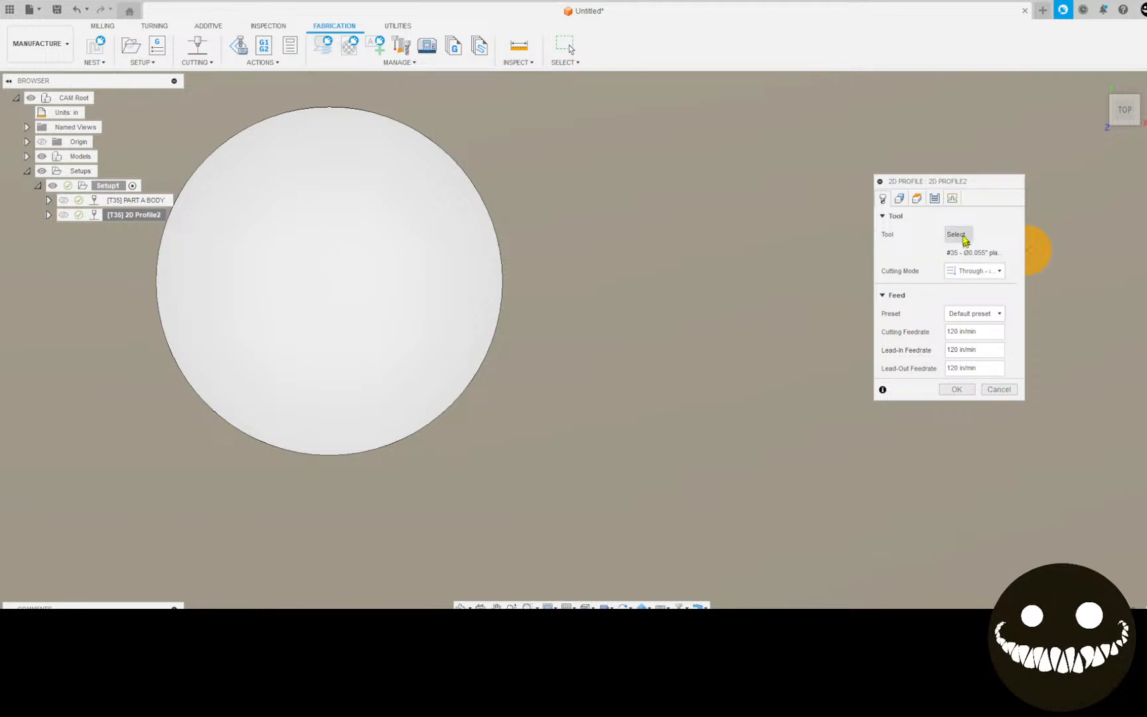
left_click(952, 198)
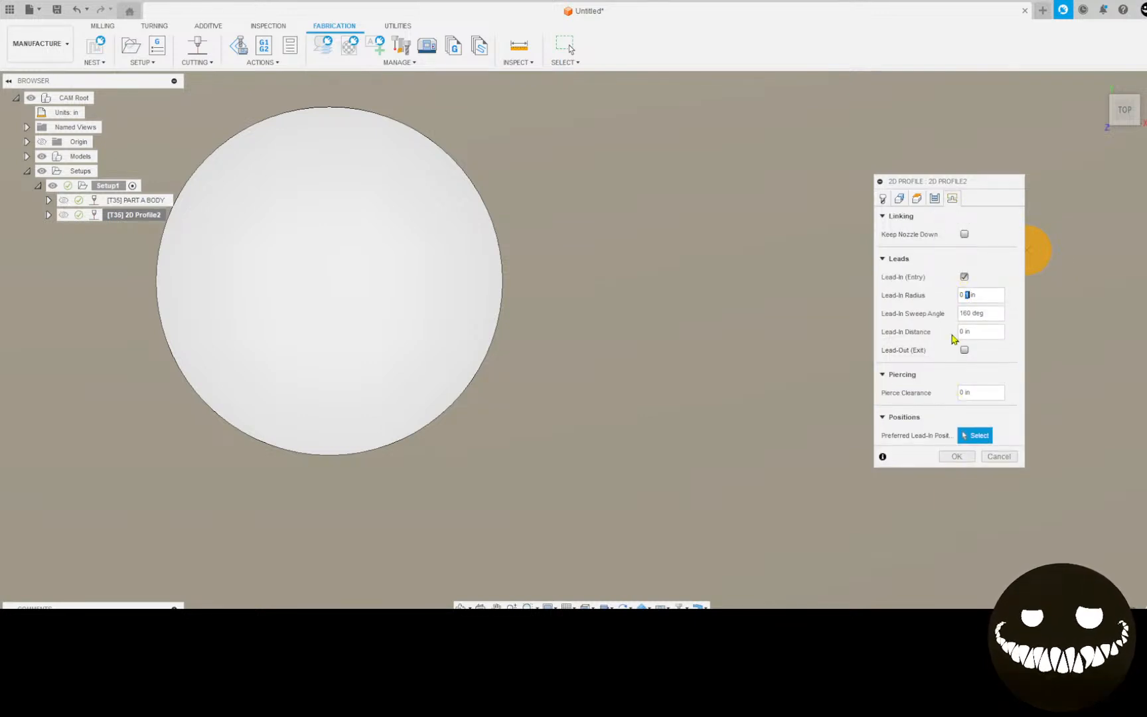
type("08")
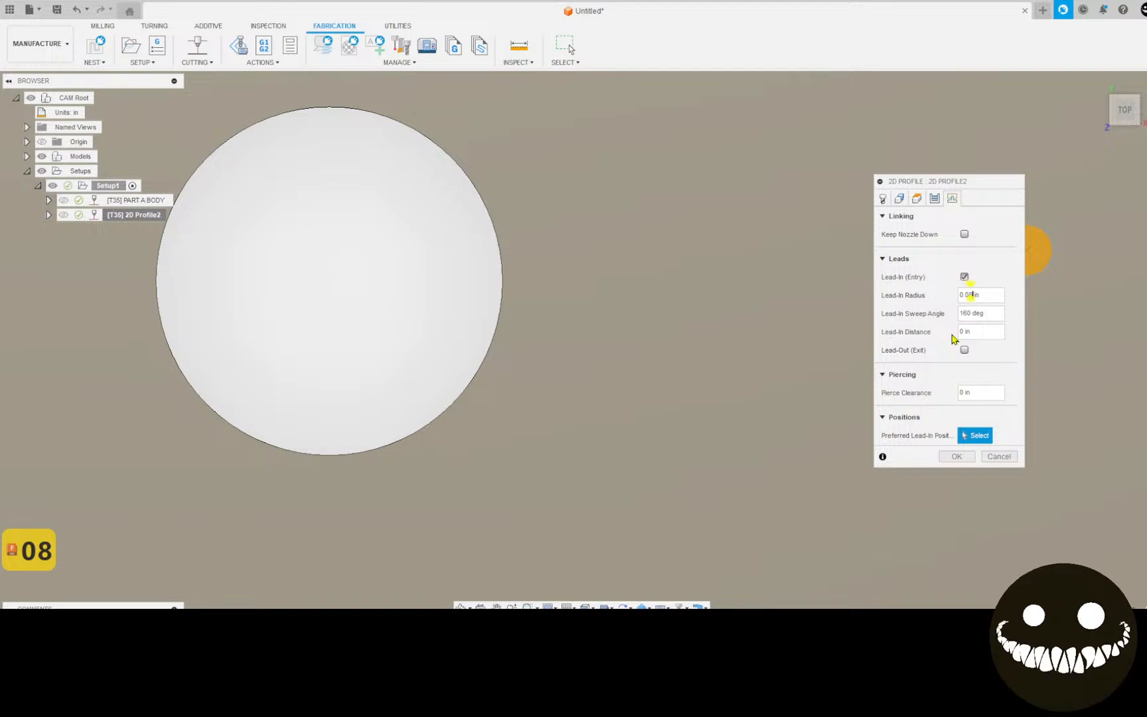
left_click(958, 455)
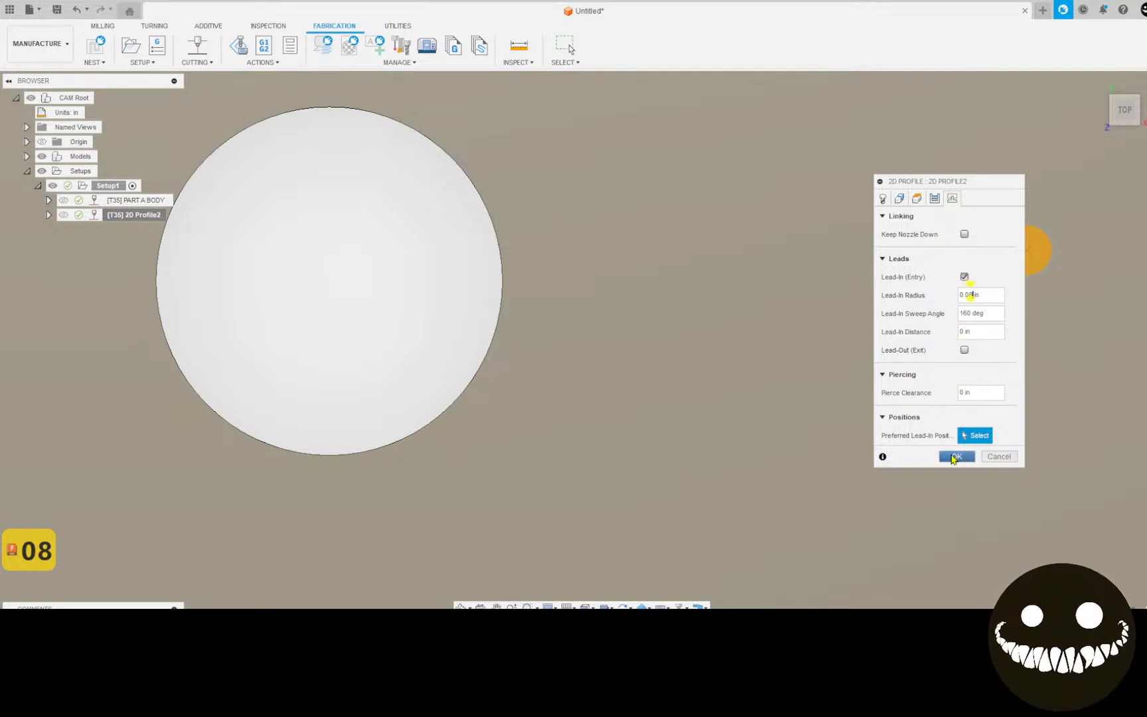
Rename the corner-hole 2D profile operation as PART A HOLES.
scroll(368, 330, "down", 6)
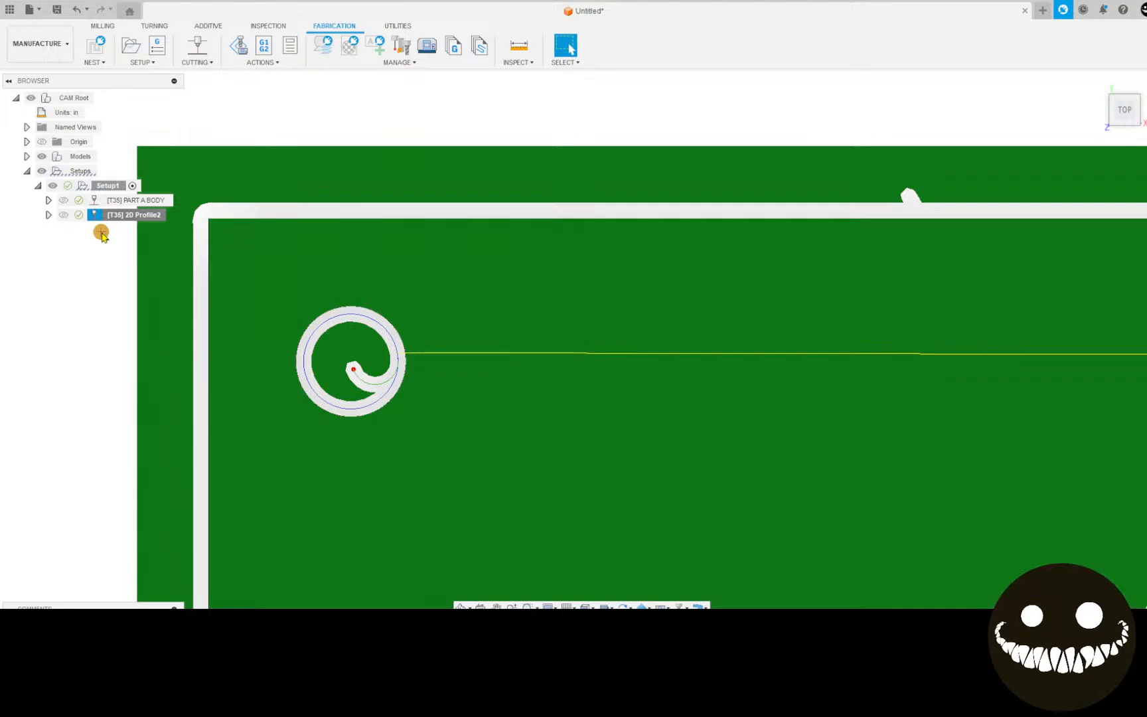
right_click(142, 218)
left_click(143, 214)
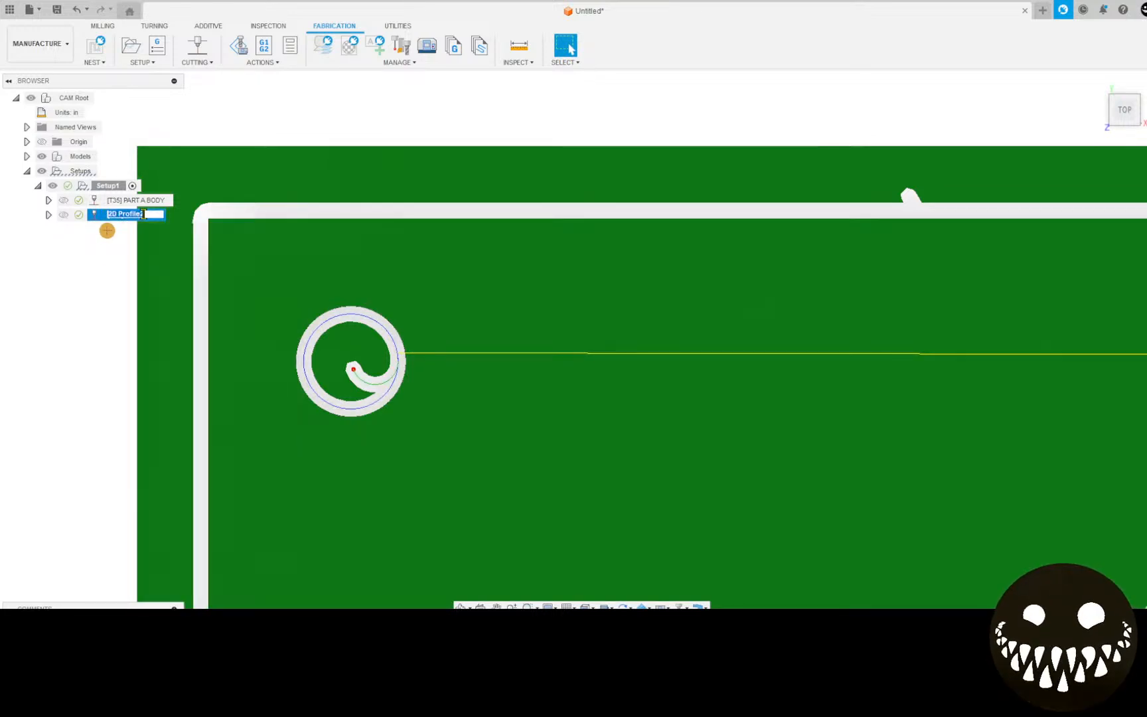
left_click(143, 214)
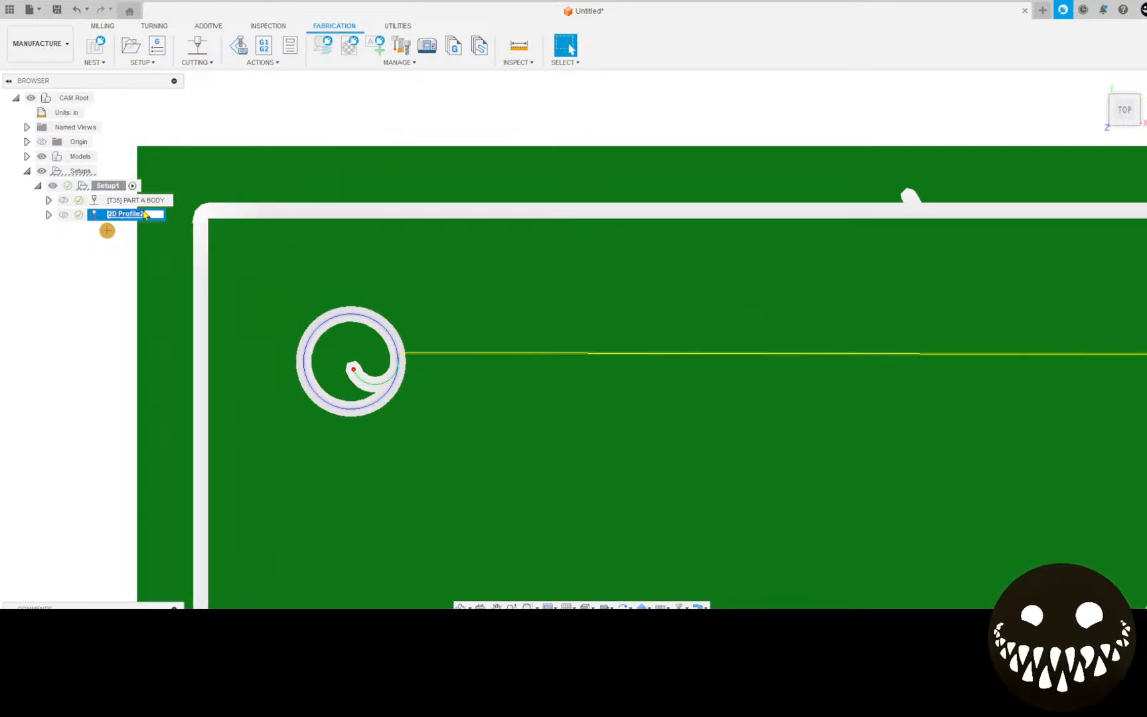
type("PART ")
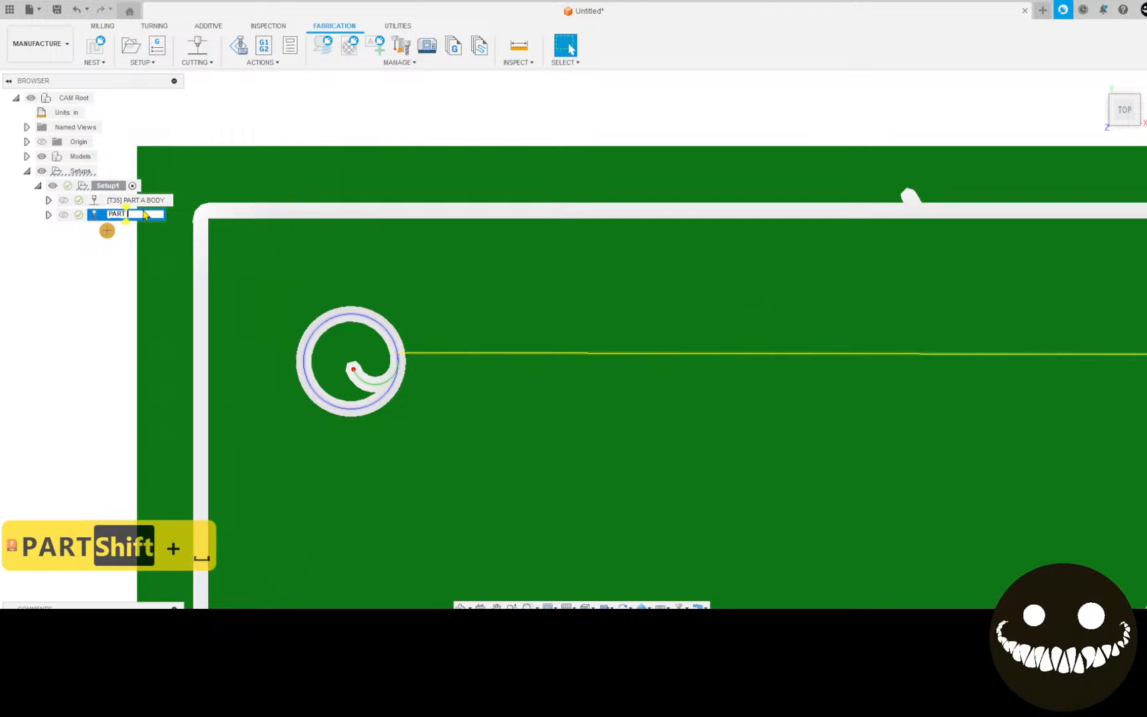
type("A")
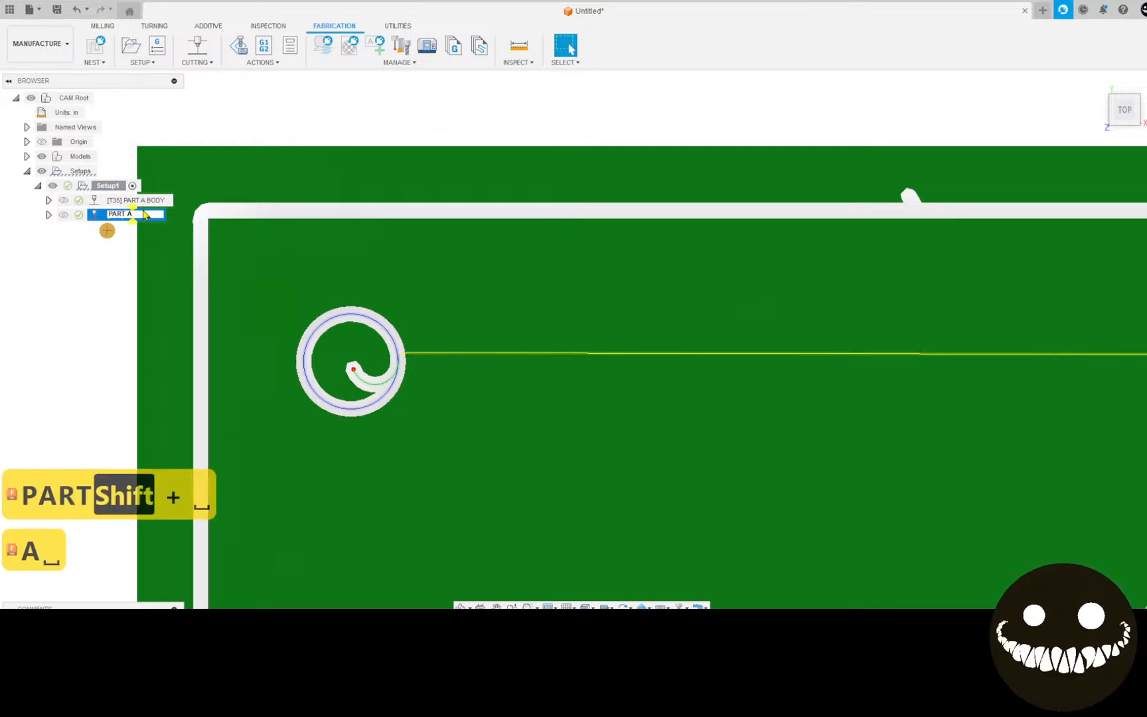
type(" HOLE")
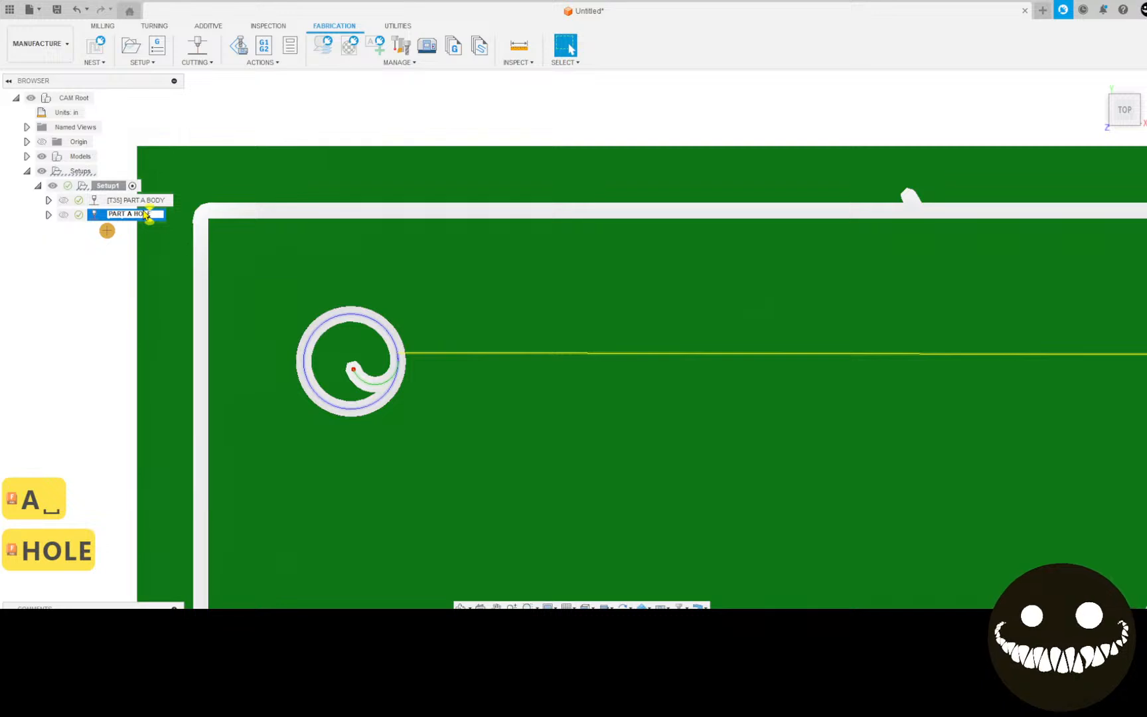
type("S")
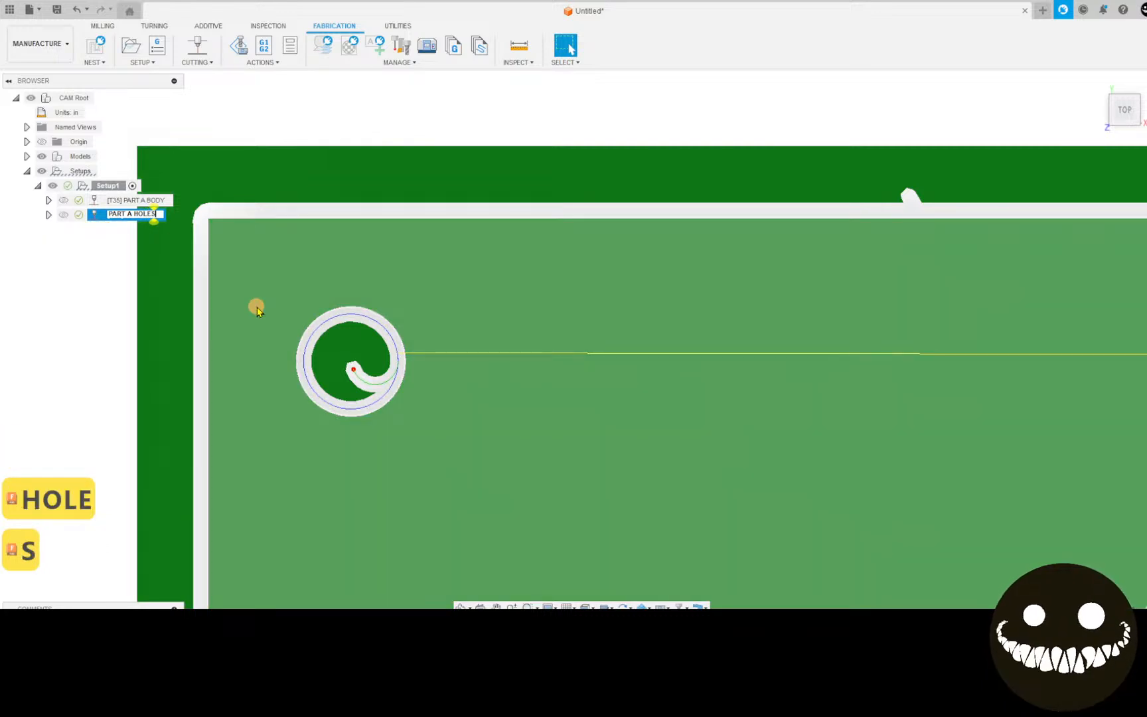
key("Return")
Examine part A's body and hole toolpaths alongside the three remaining plates.
scroll(174, 308, "down", 5)
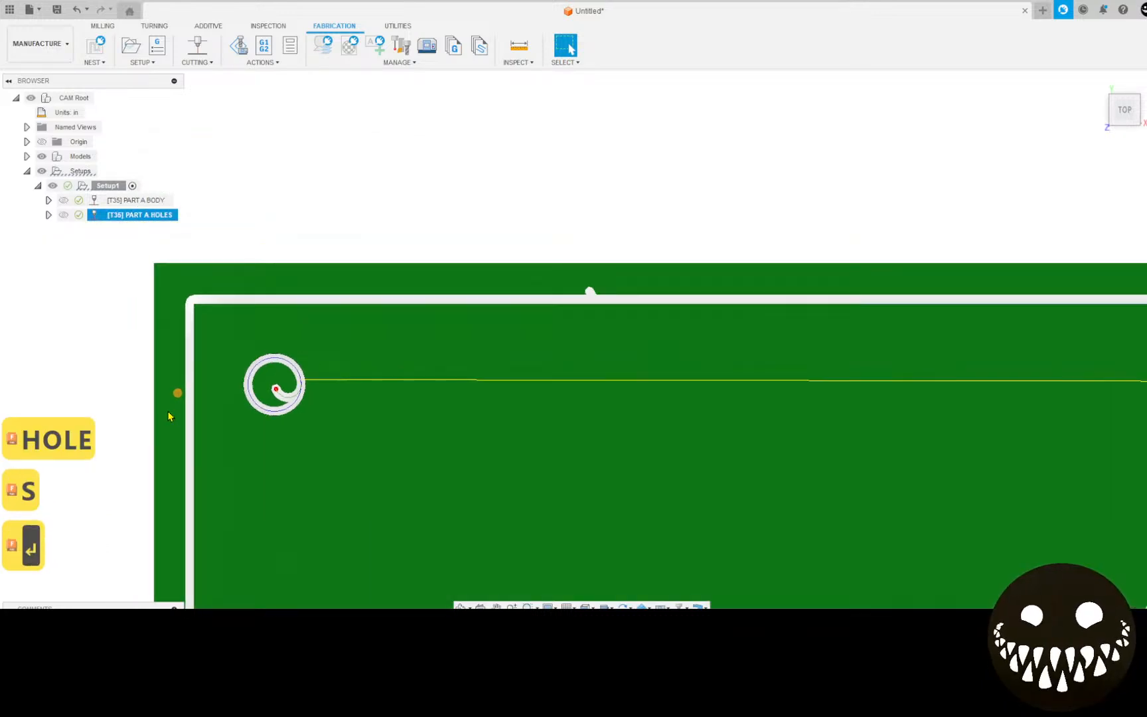
scroll(174, 308, "down", 3)
middle_click_drag(175, 308, 163, 202)
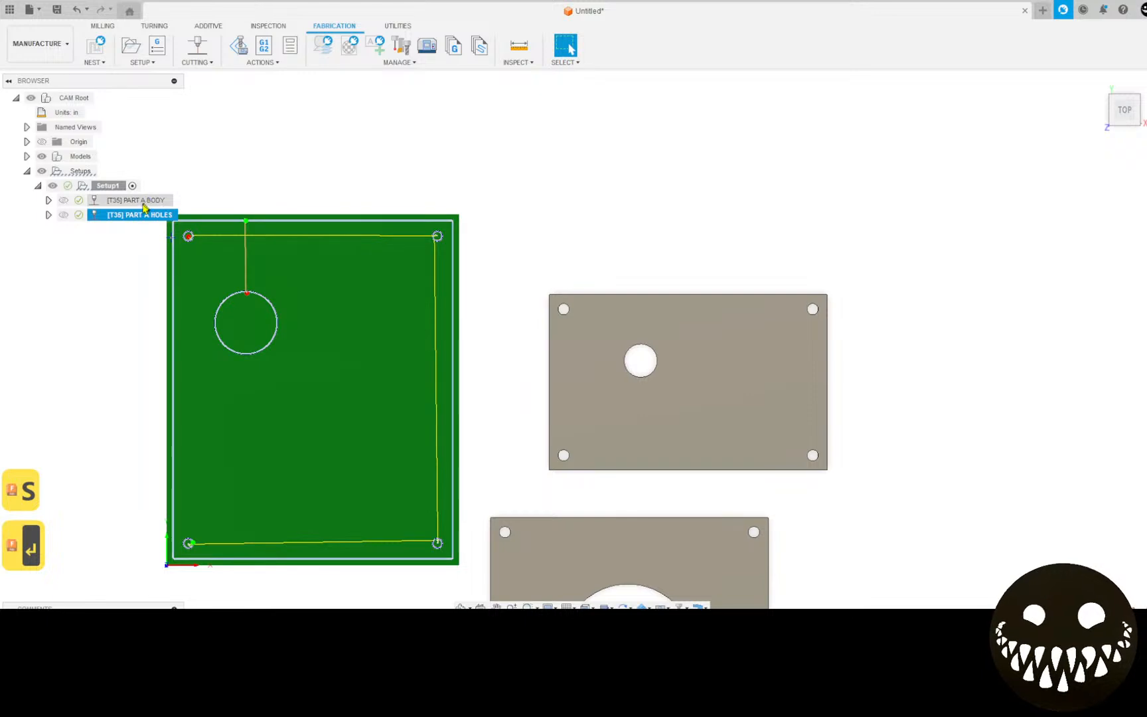
middle_click_drag(556, 370, 506, 216)
scroll(506, 216, "down", 1)
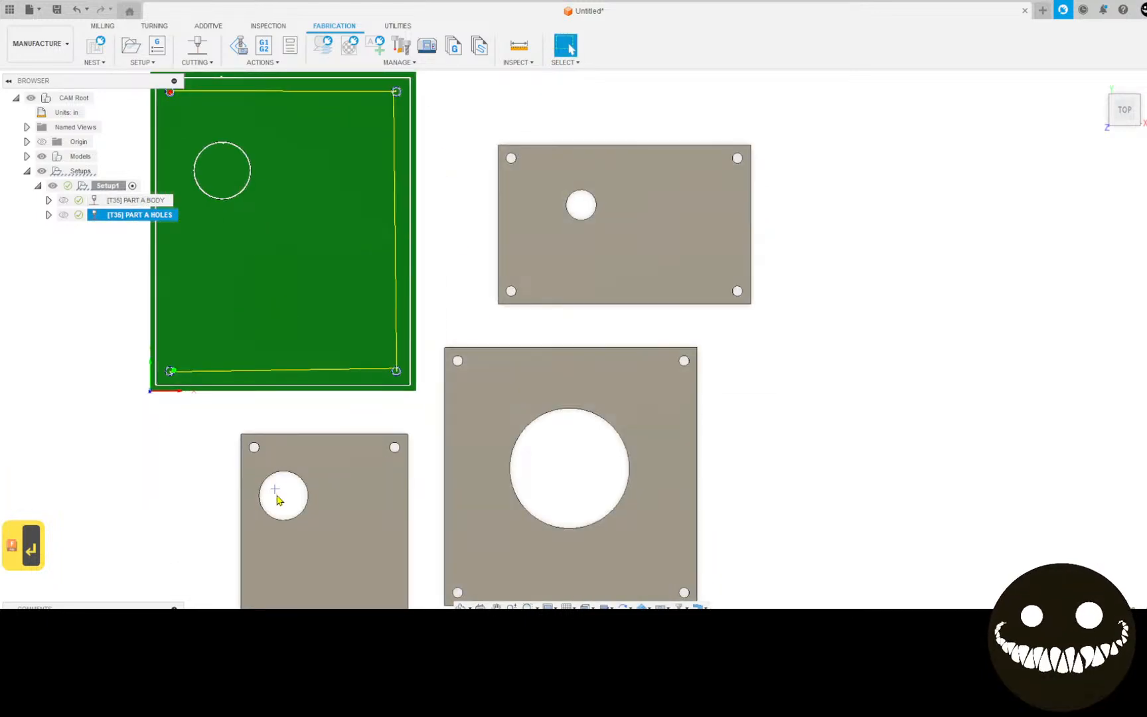
middle_click_drag(177, 299, 221, 388)
left_click(140, 265)
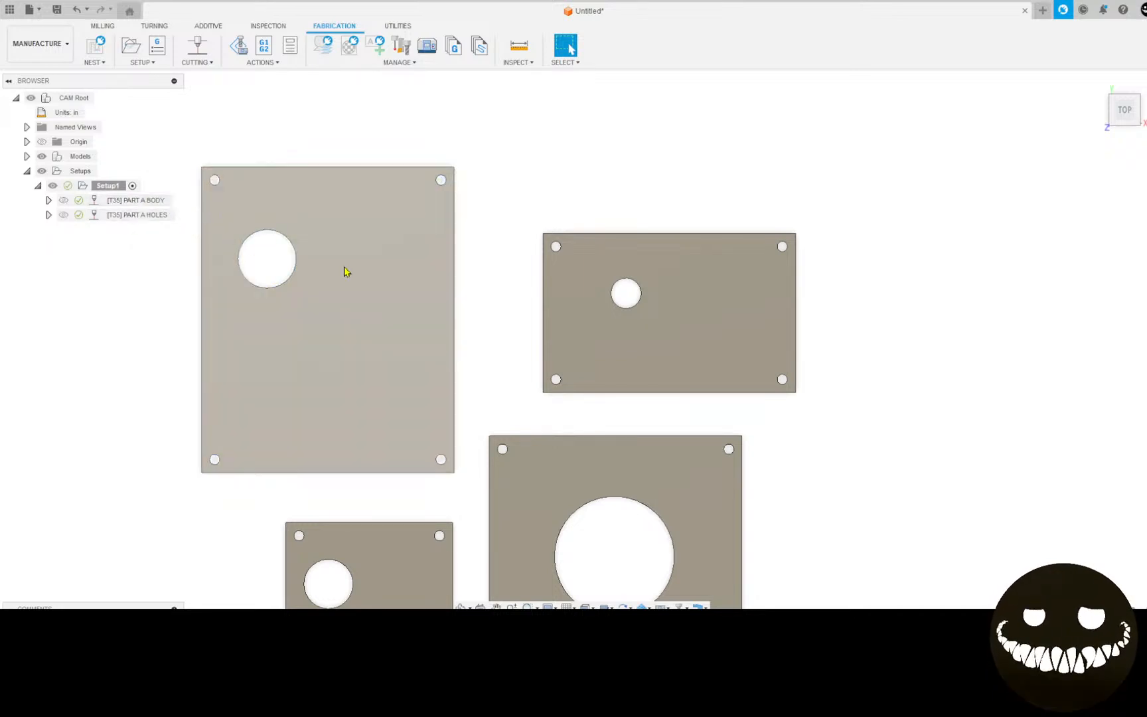
middle_click_drag(284, 248, 333, 305)
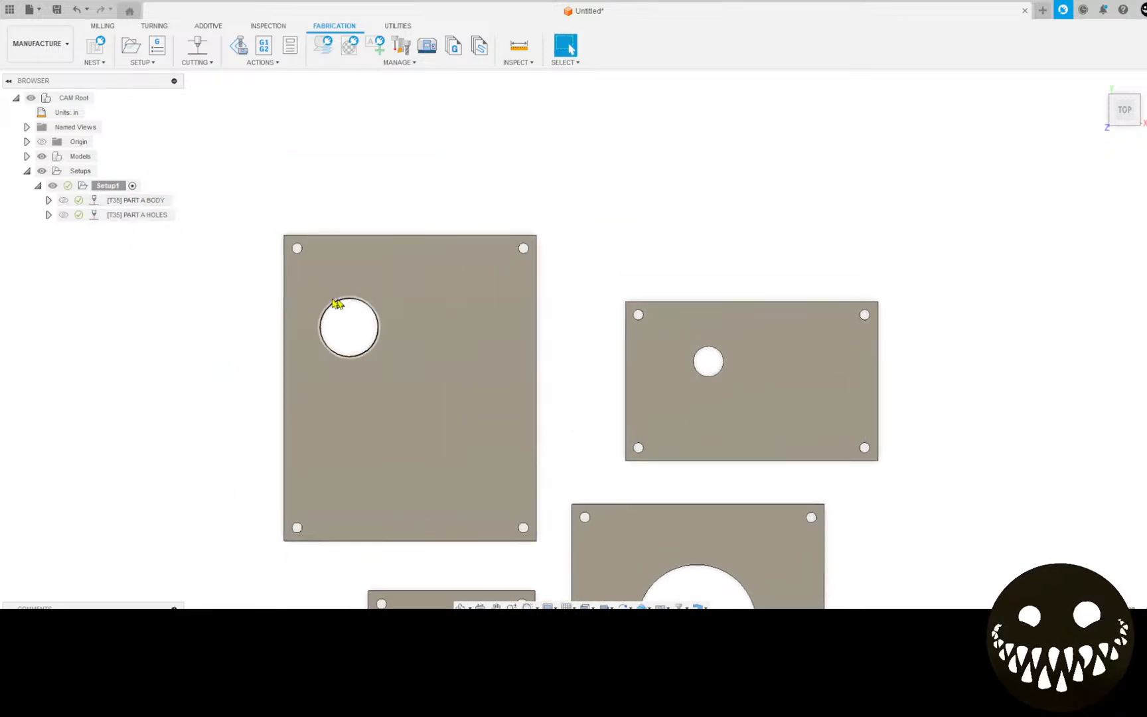
double_click(116, 189)
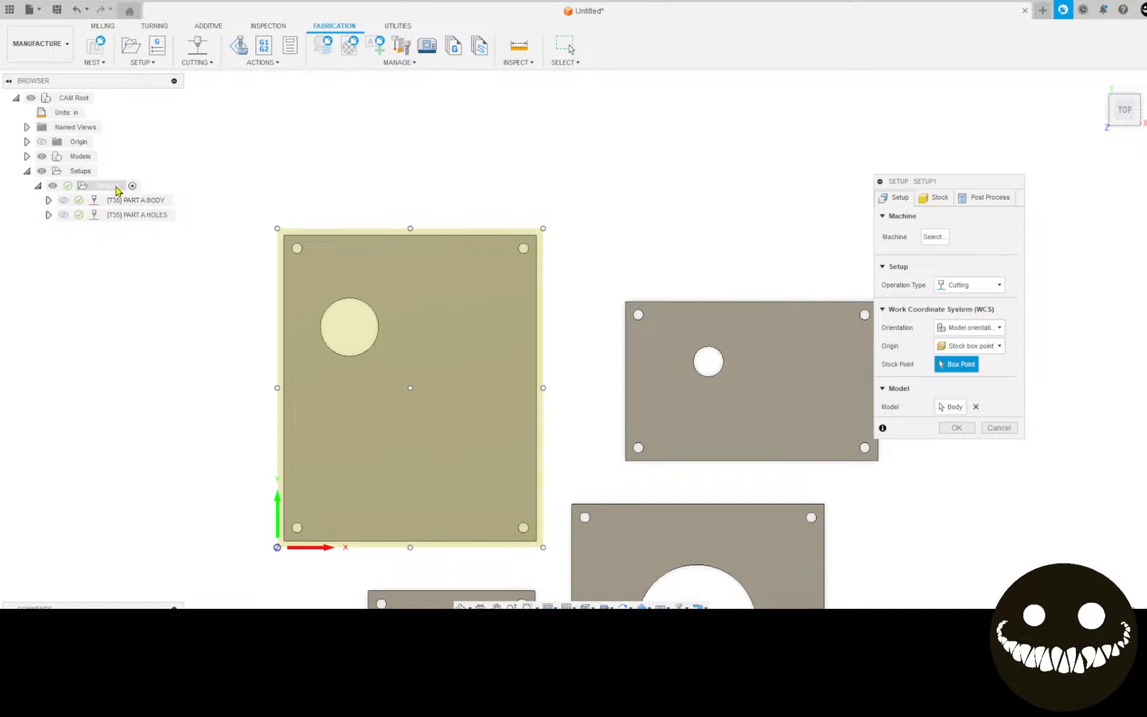
left_click(999, 428)
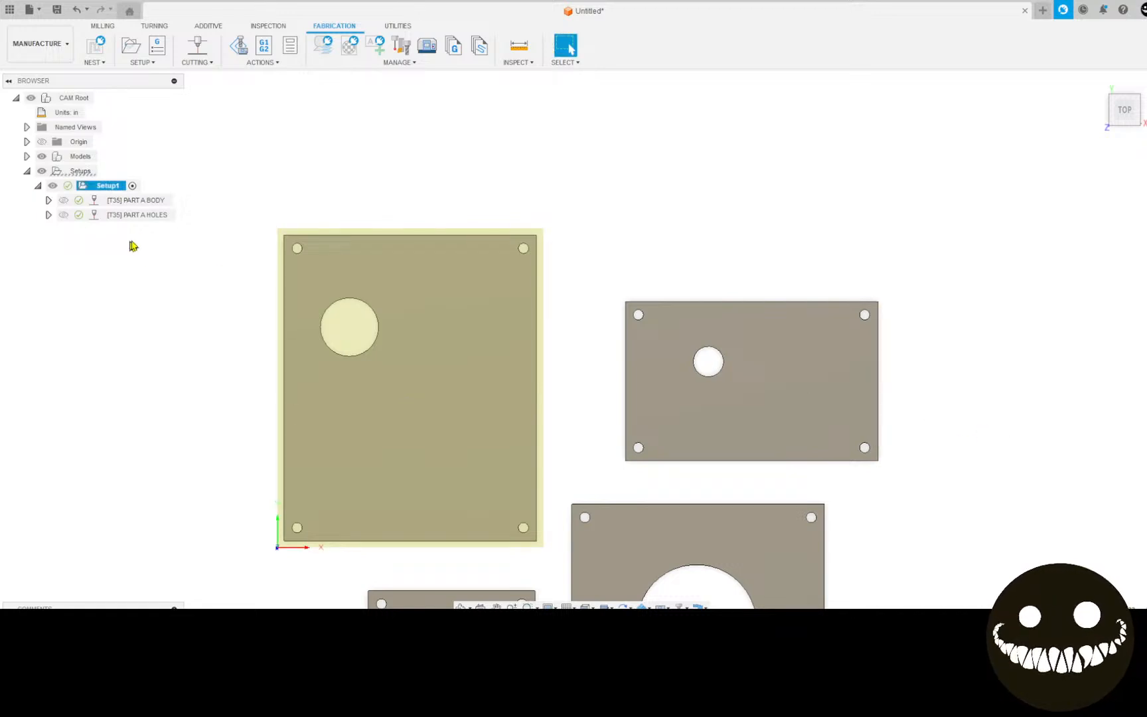
right_click(103, 192)
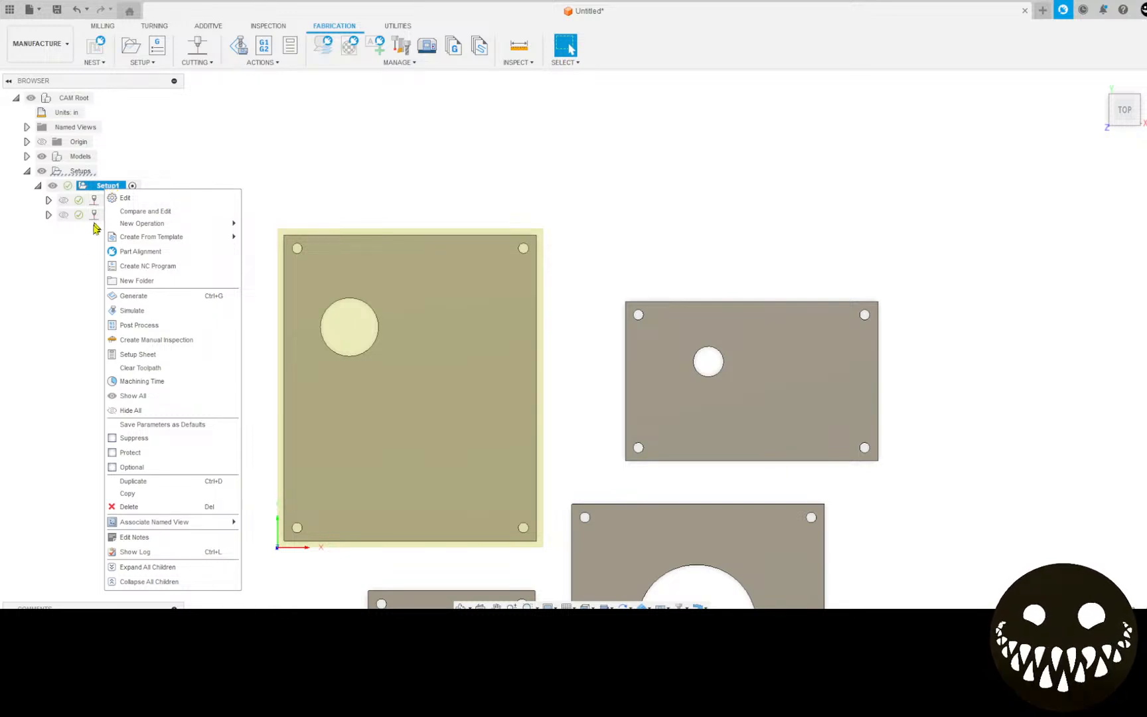
left_click(63, 274)
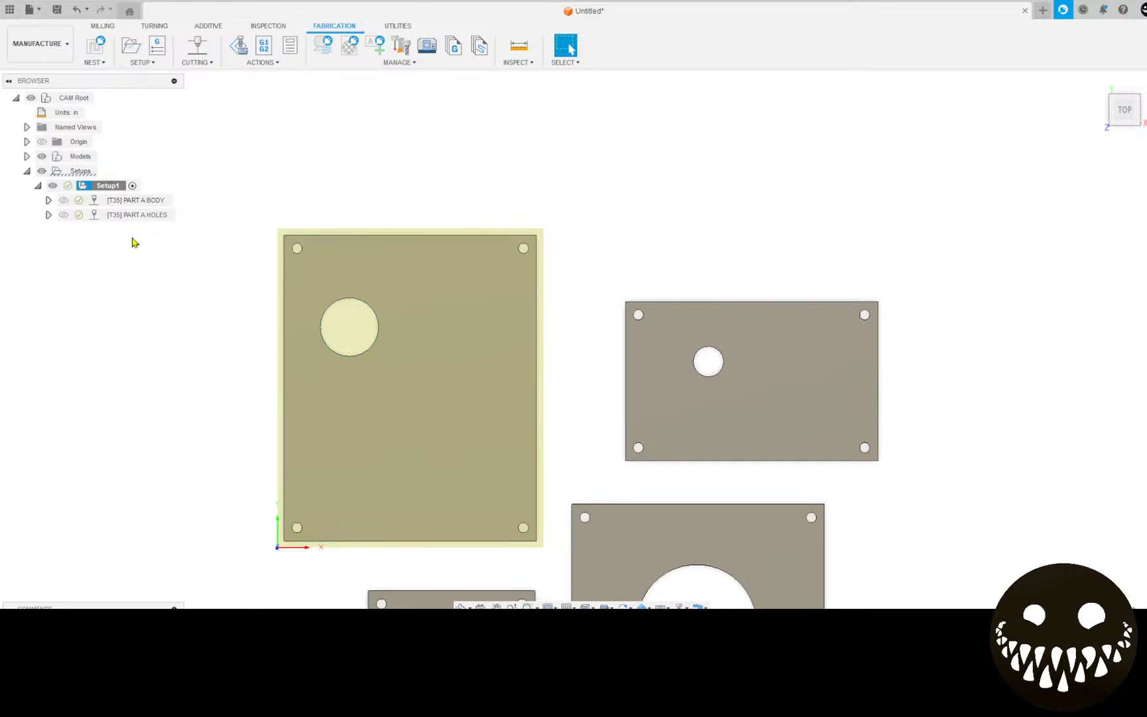
middle_click_drag(219, 325, 147, 325)
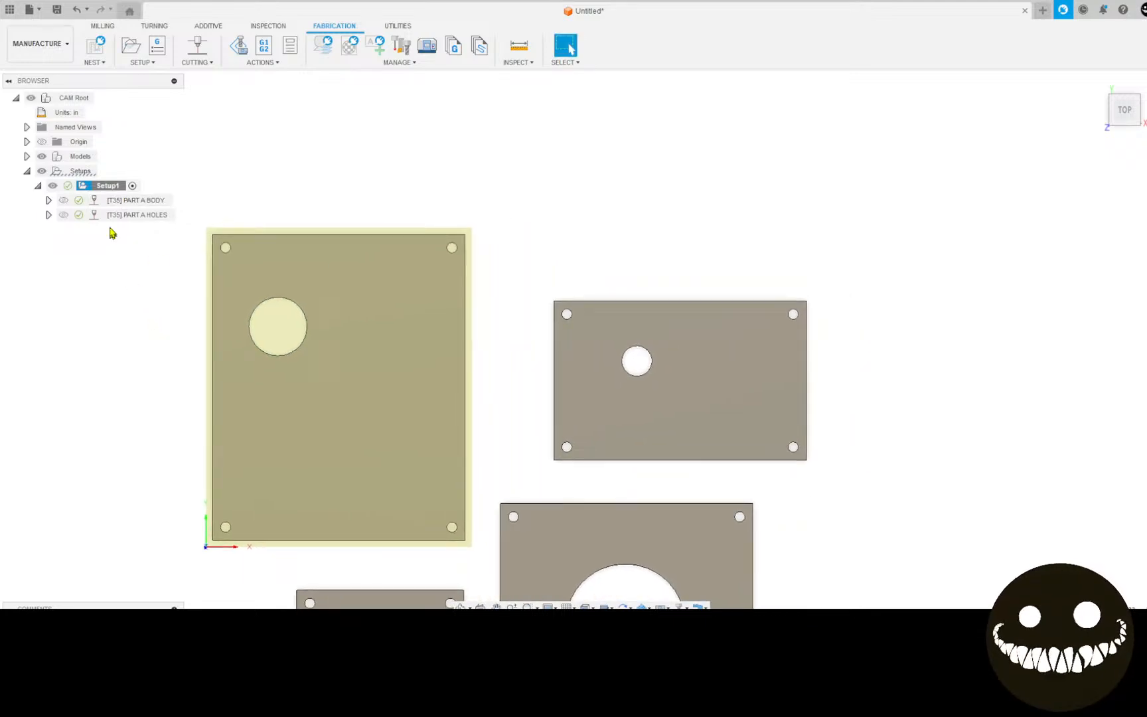
Store the PART A BODY operation as a template named BODY PROFILE EXAMPLE in the Local location.
left_click(137, 199)
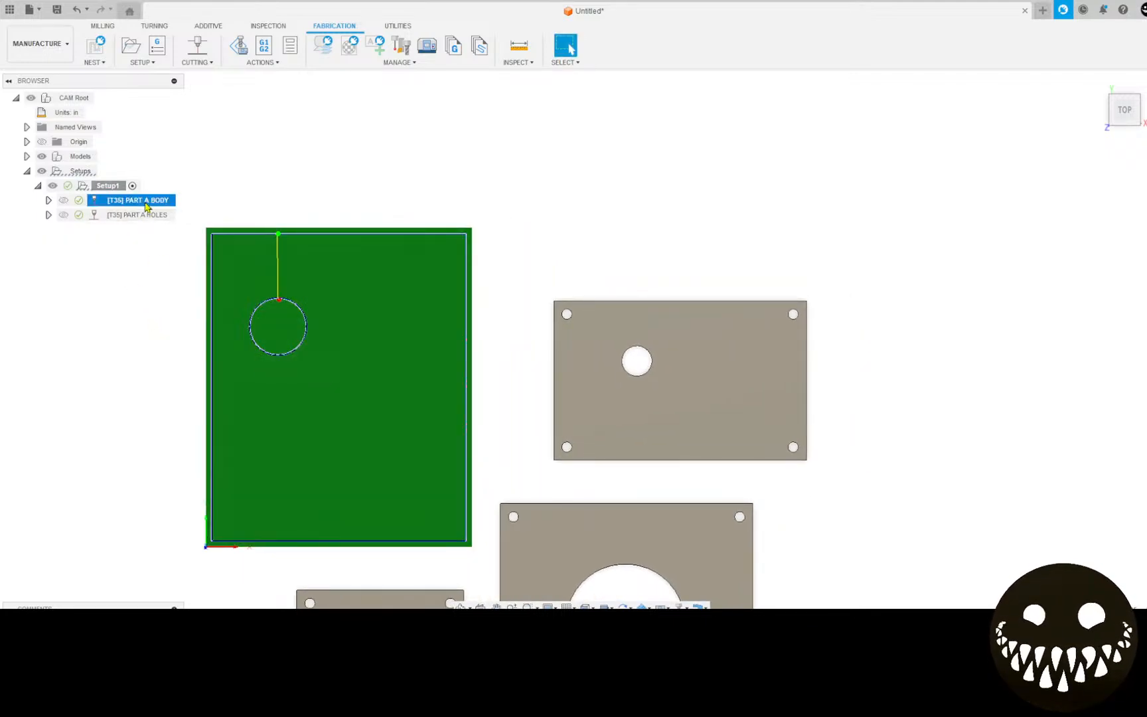
right_click(146, 206)
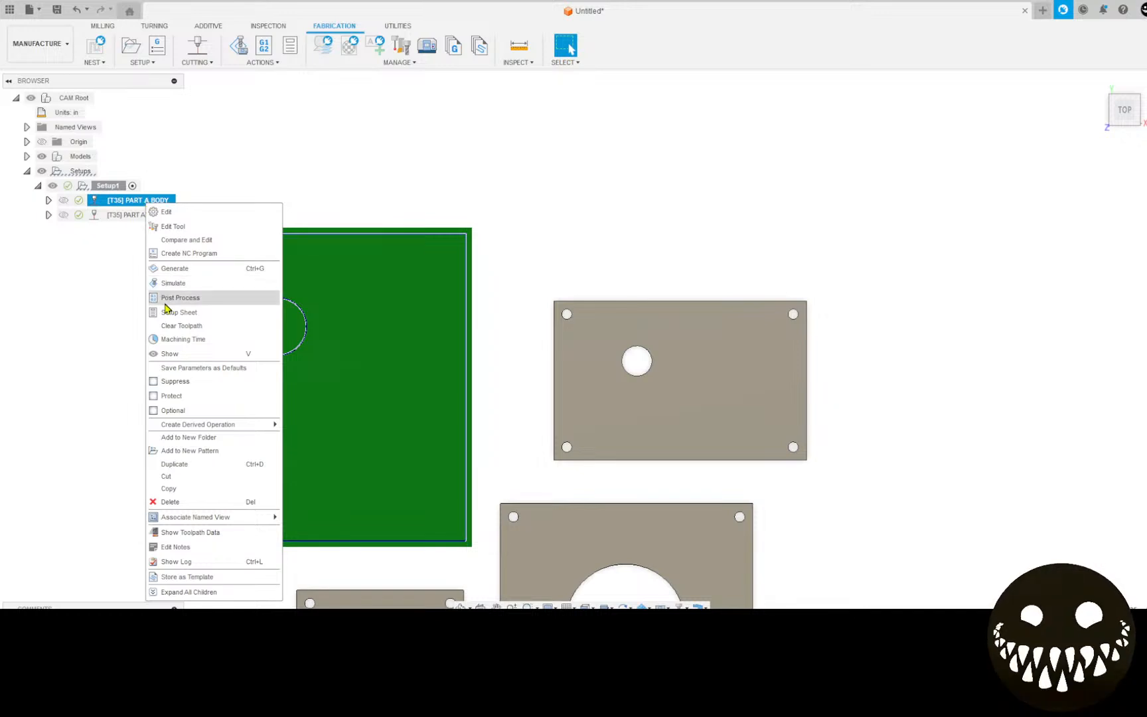
left_click(197, 577)
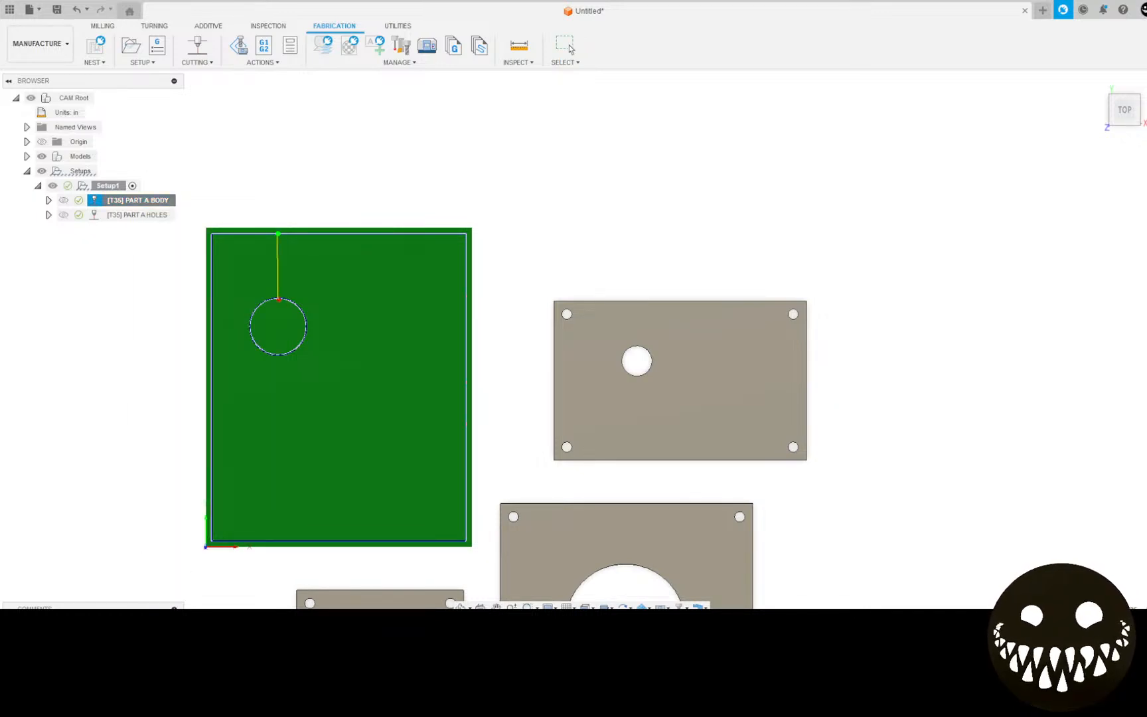
left_click_drag(277, 377, 658, 195)
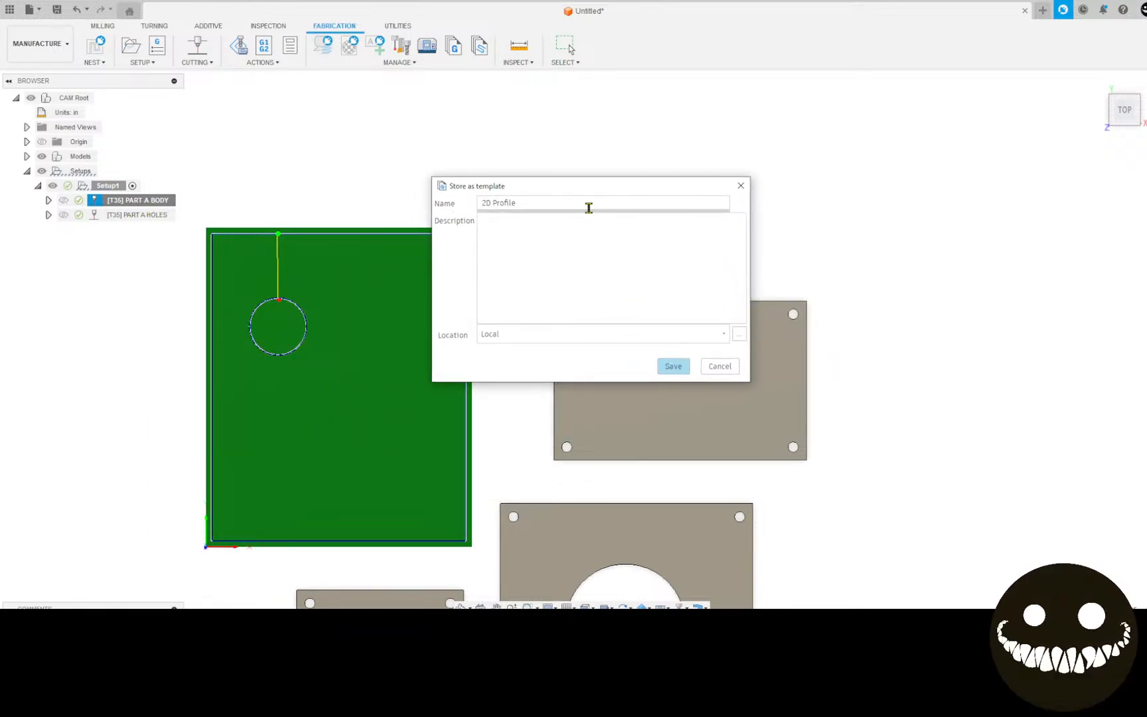
left_click(568, 204)
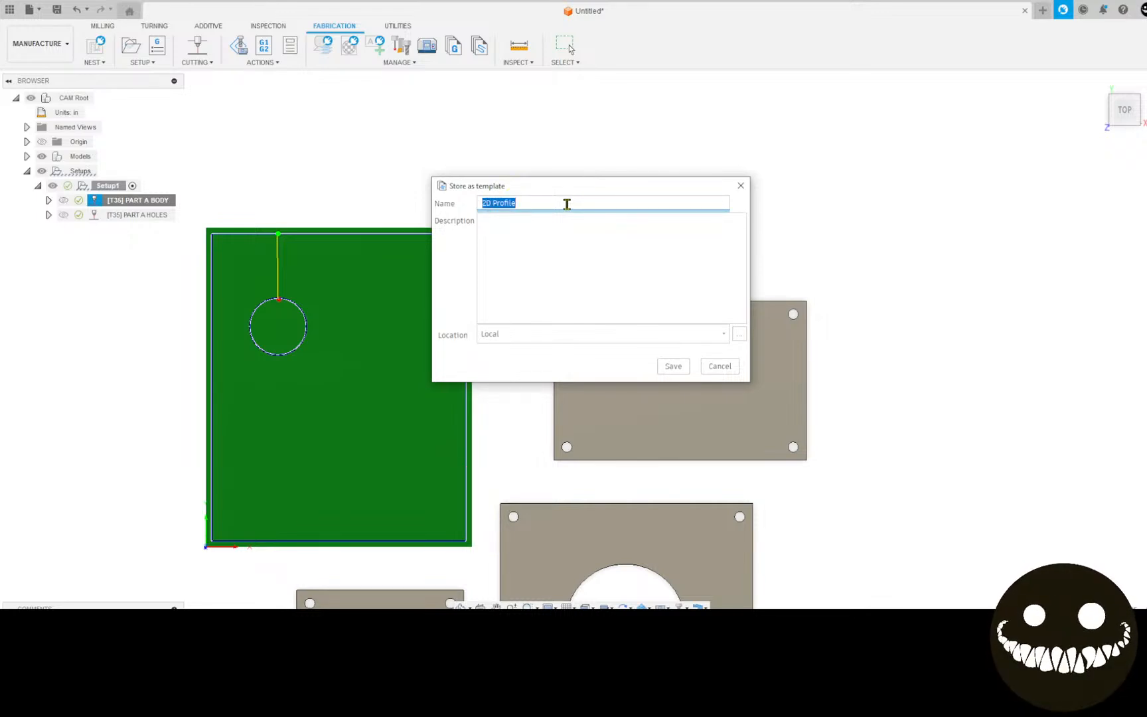
type("BOD")
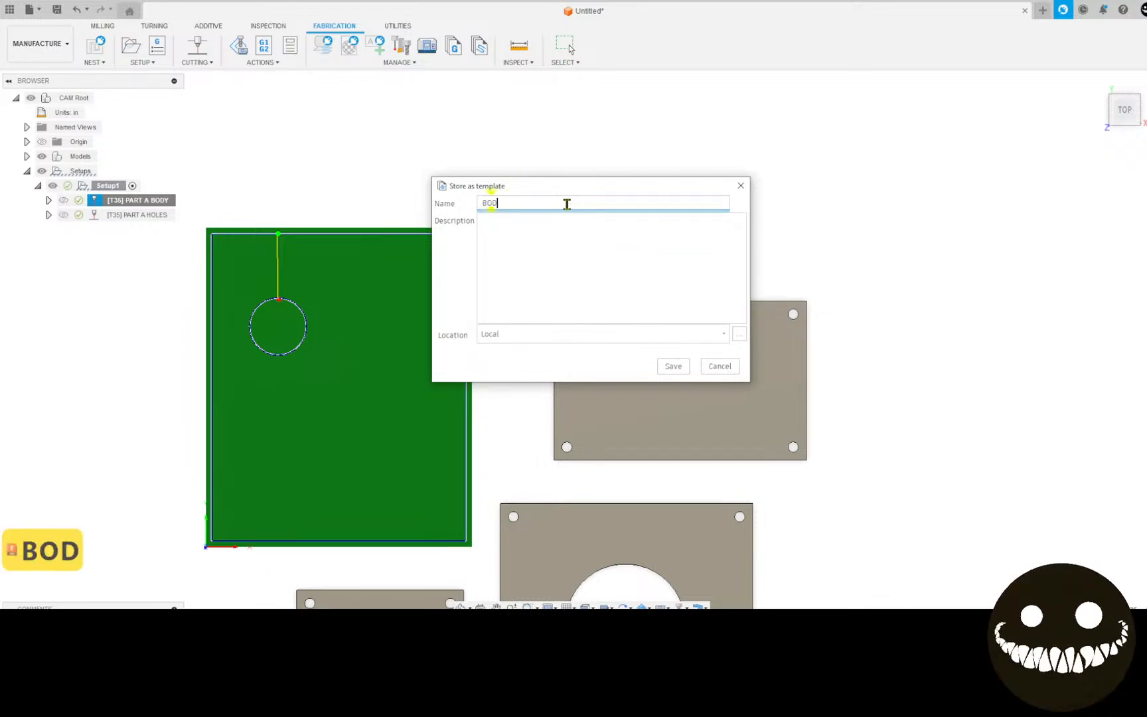
type("Y PROFI")
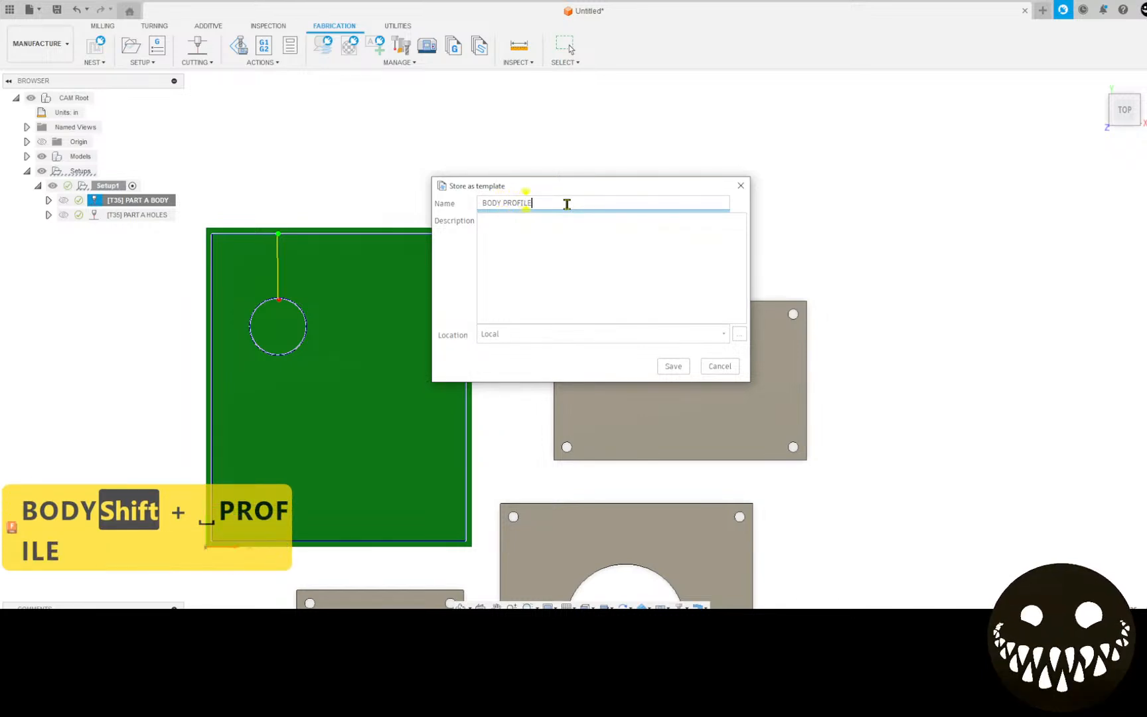
type("LE ")
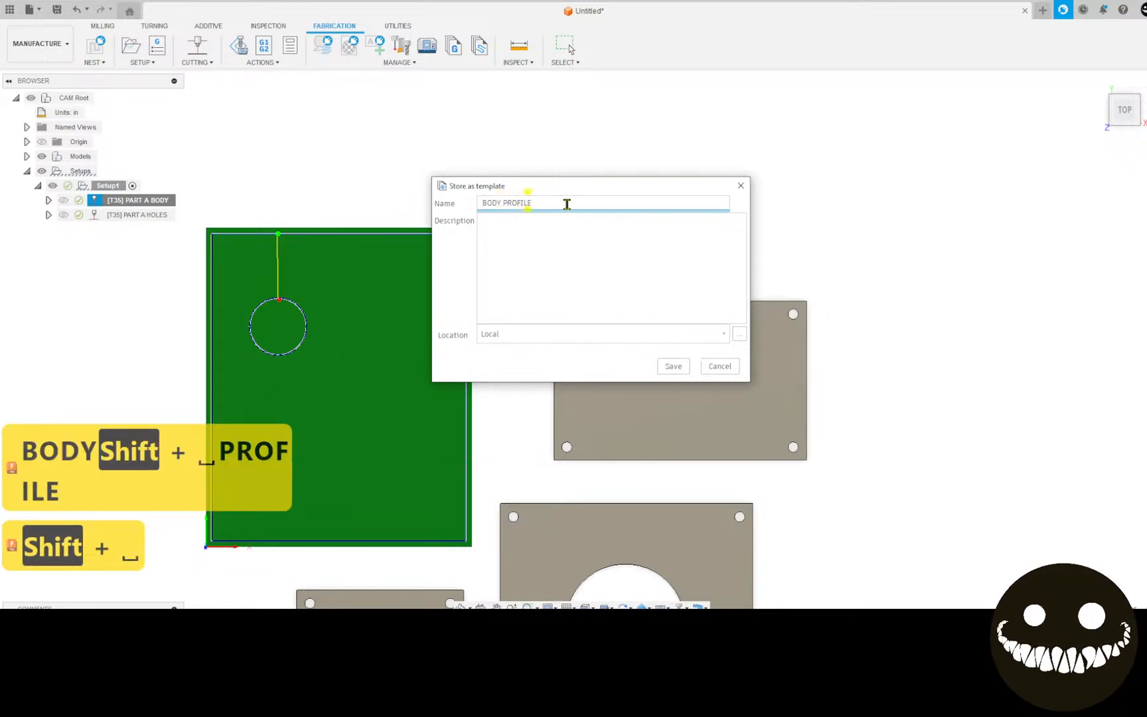
type("EXAMPLE")
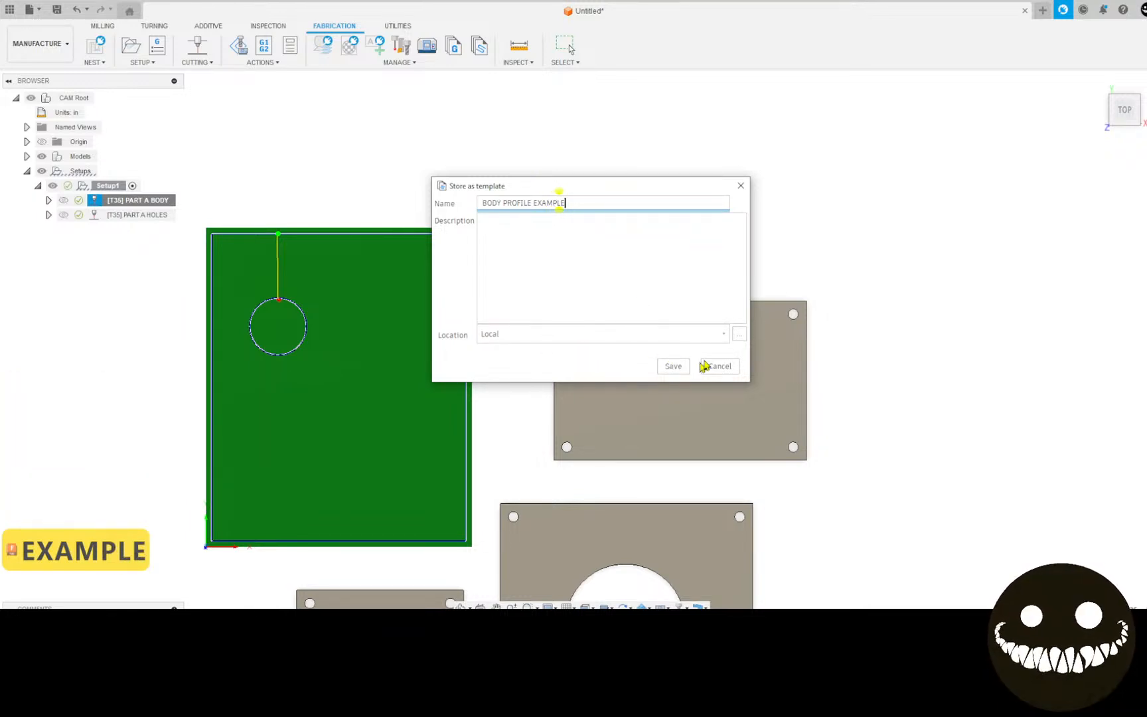
left_click(725, 334)
left_click(726, 335)
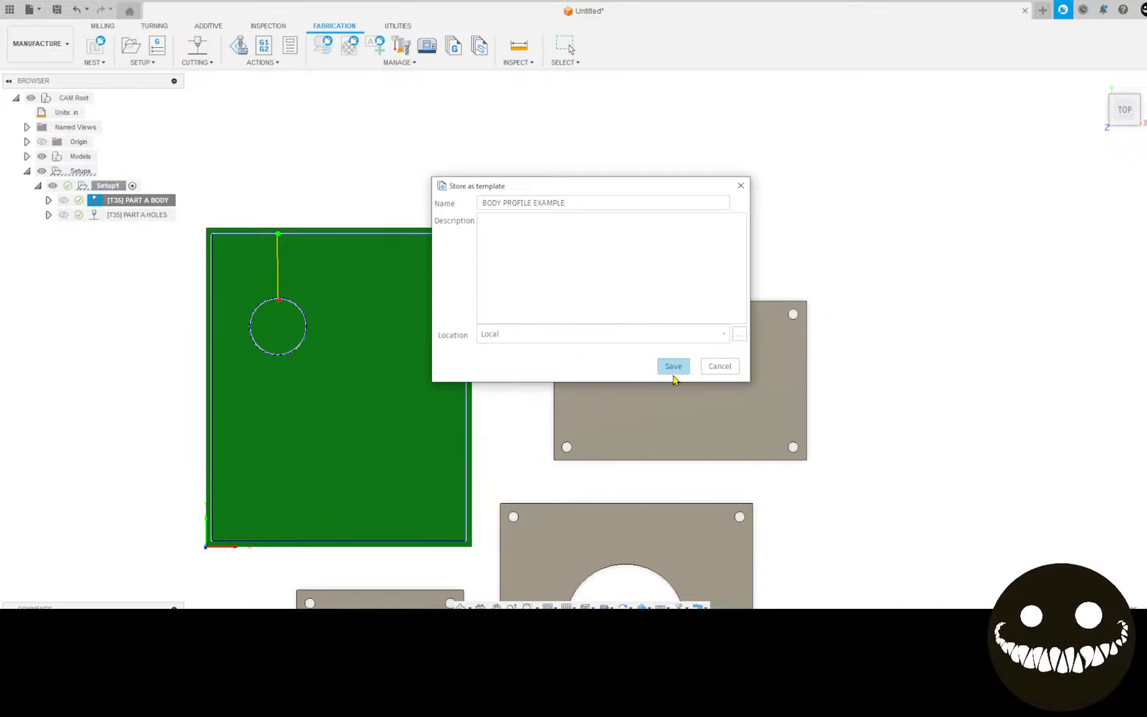
left_click(675, 368)
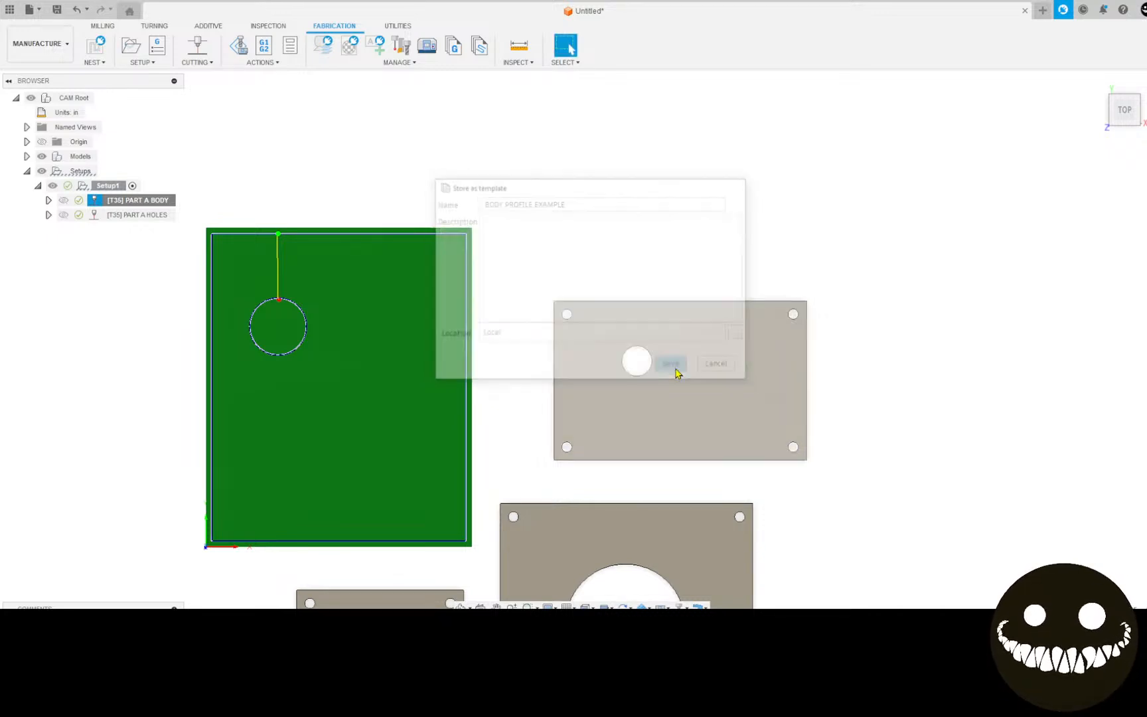
Store the PART A HOLES operation as a local template named HOLE PROFILE EXAMPLE.
right_click(140, 216)
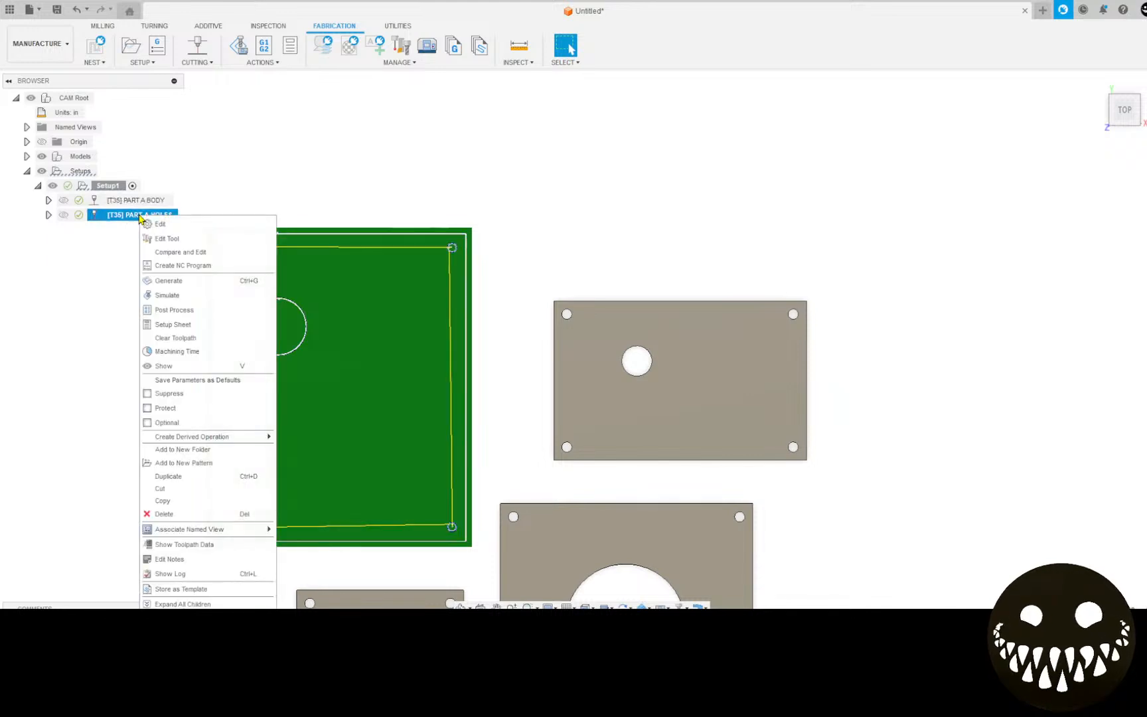
left_click(186, 590)
left_click(530, 202)
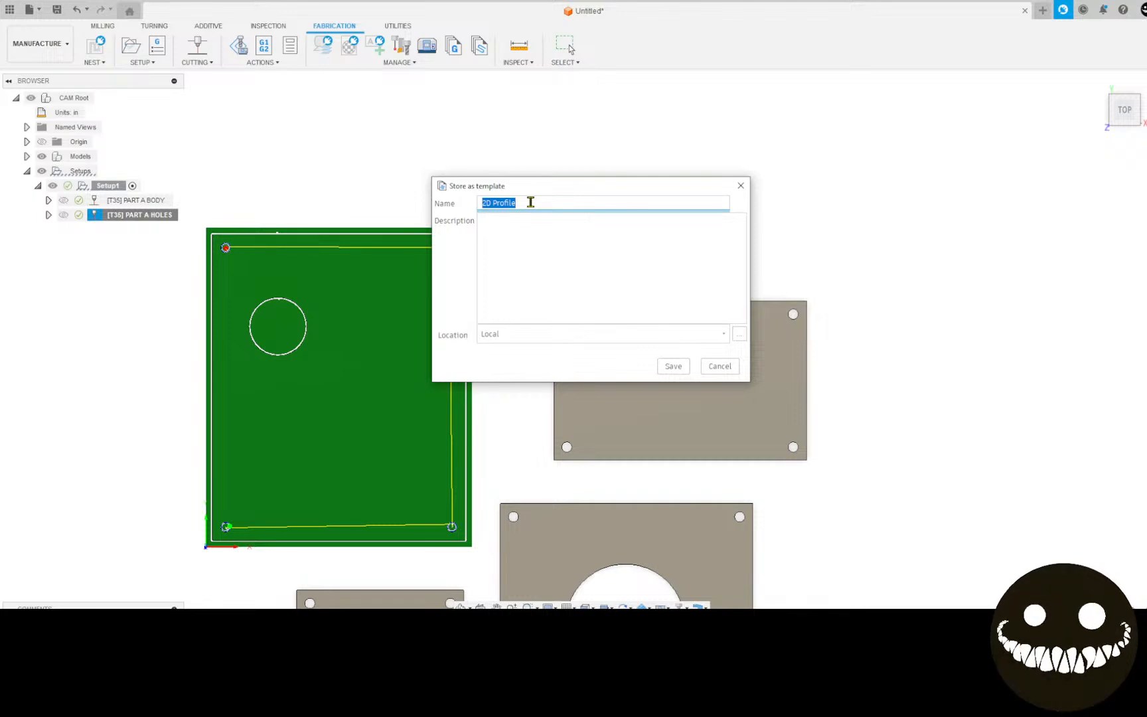
type("HOLE")
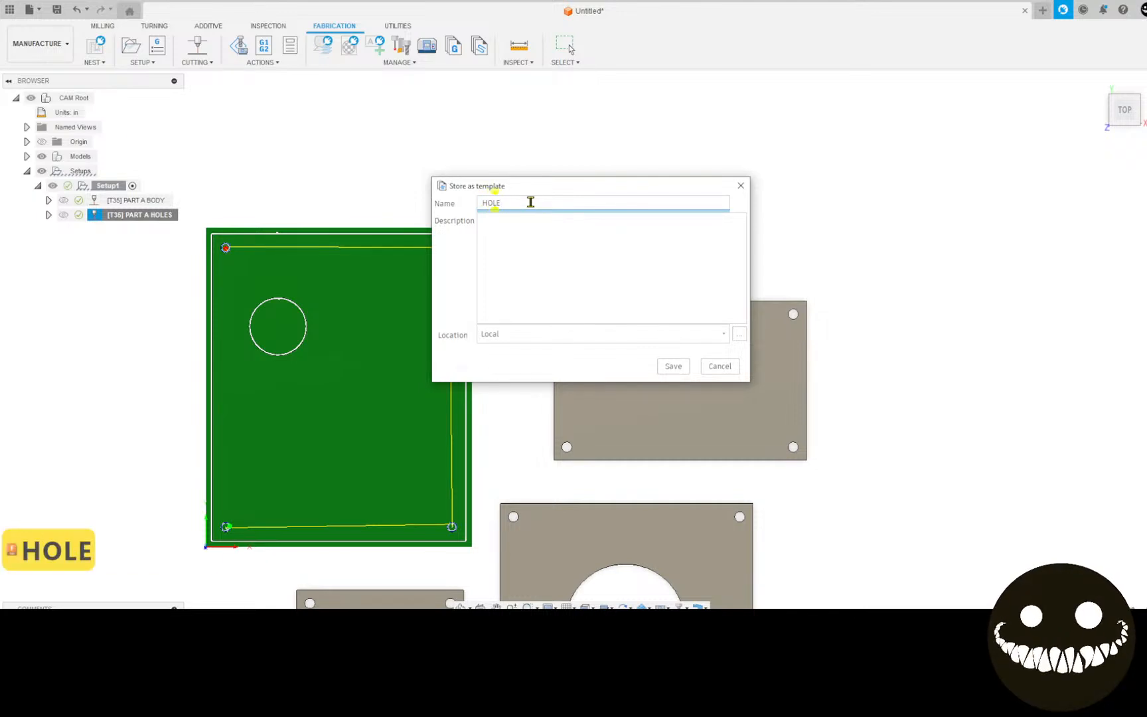
type(" PROF")
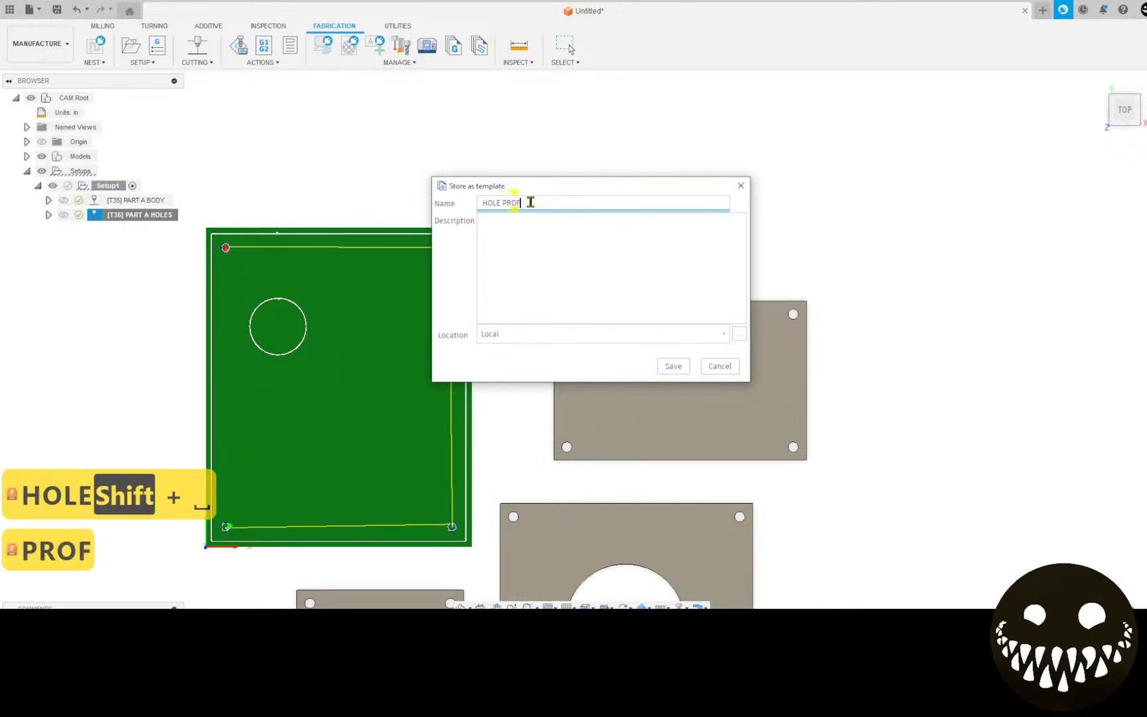
type("ILE EXAMPLE")
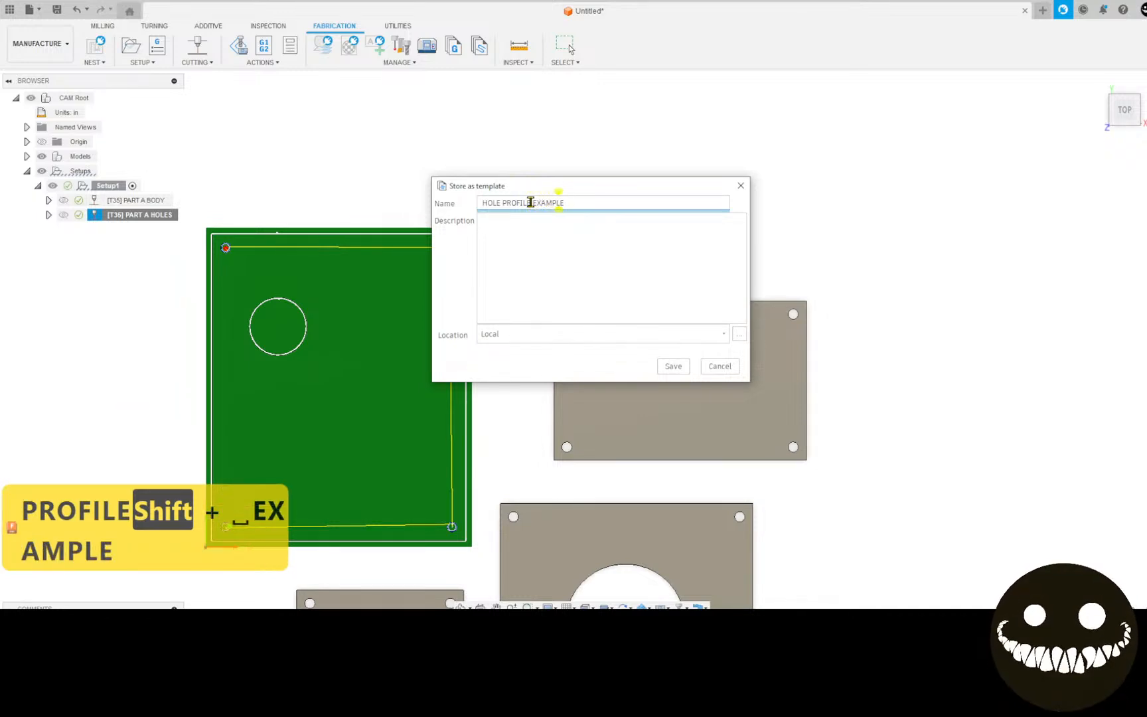
left_click(673, 367)
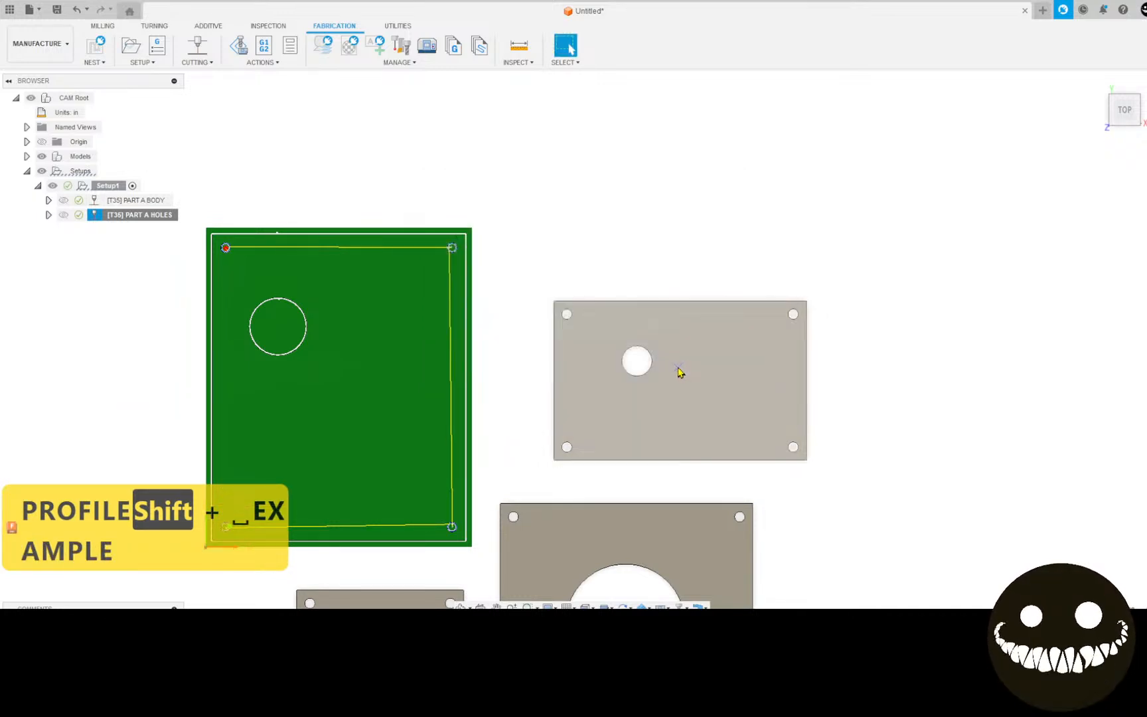
left_click(424, 148)
scroll(426, 199, "down", 1)
middle_click_drag(426, 198, 445, 170)
left_click(155, 214)
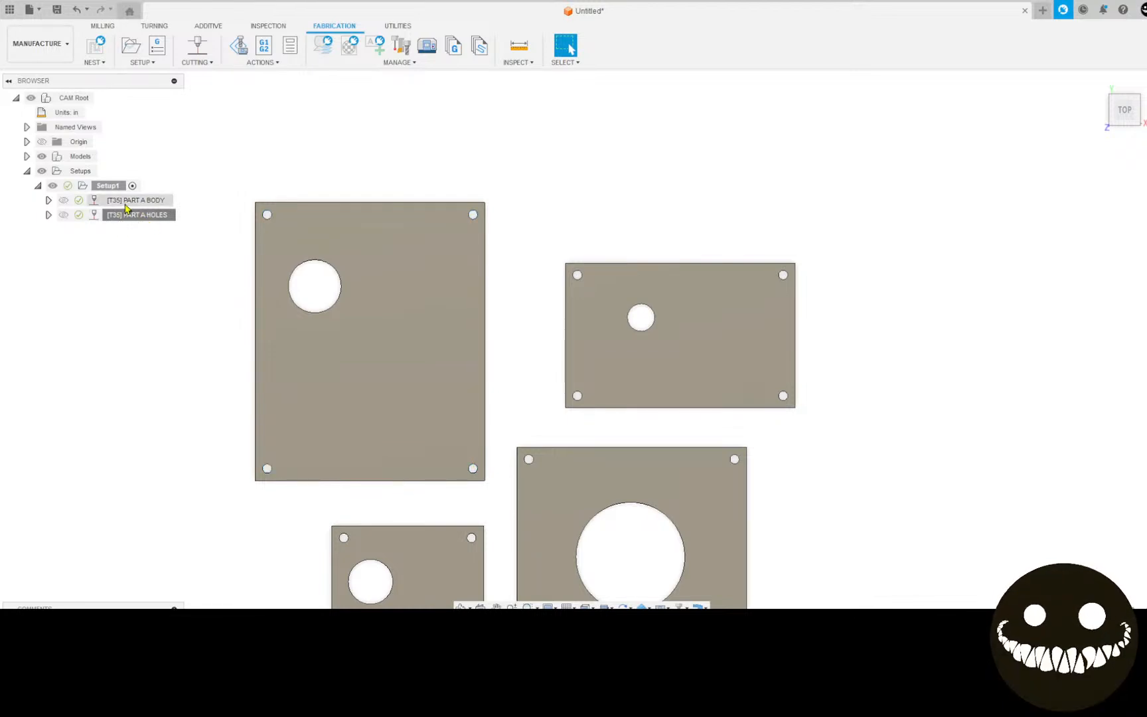
Create a second setup under Setups and define its stock as a relative size box.
left_click(157, 157)
middle_click_drag(157, 156, 166, 150)
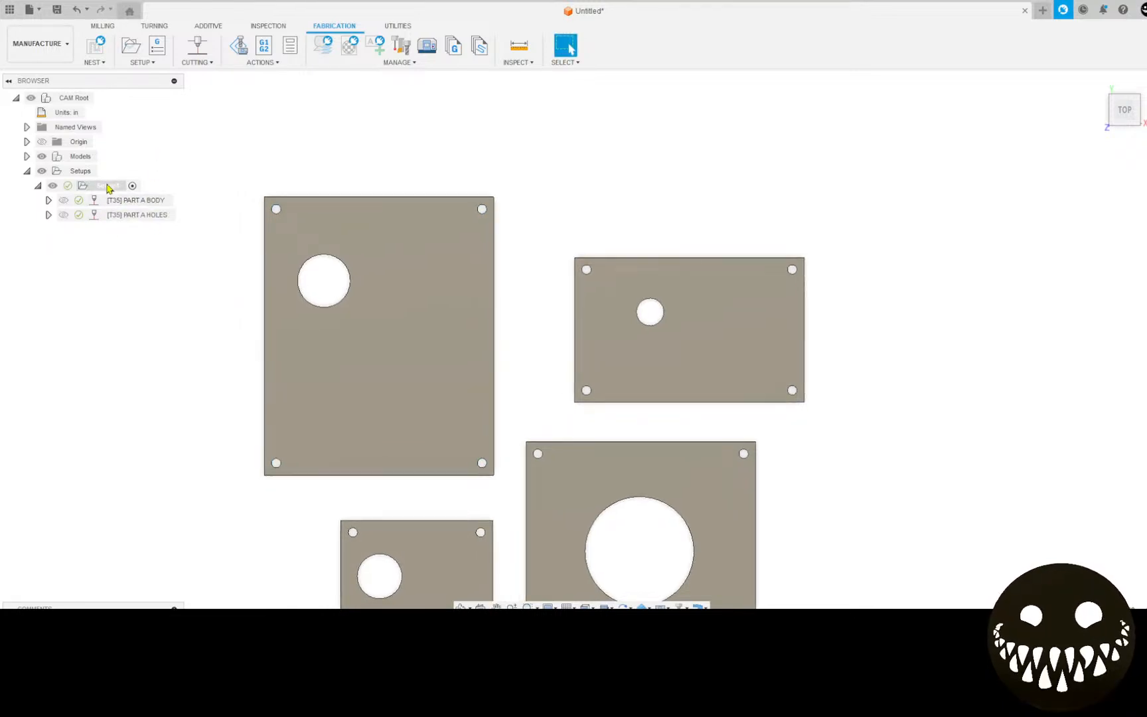
left_click(107, 186)
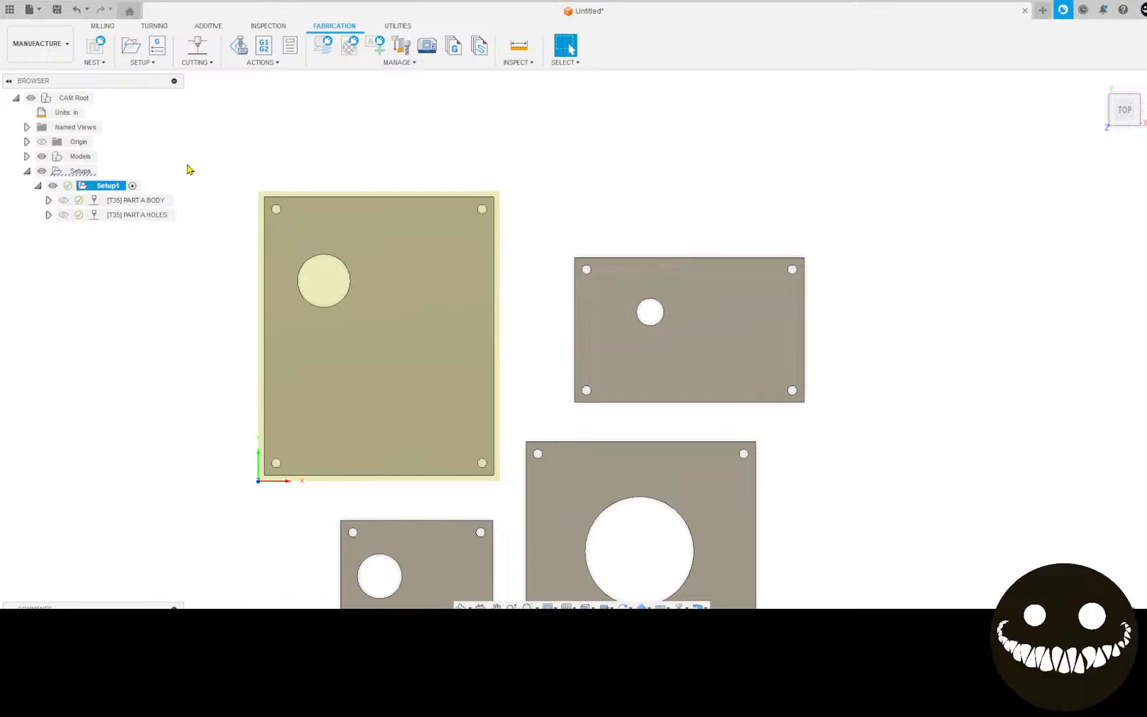
left_click(78, 173)
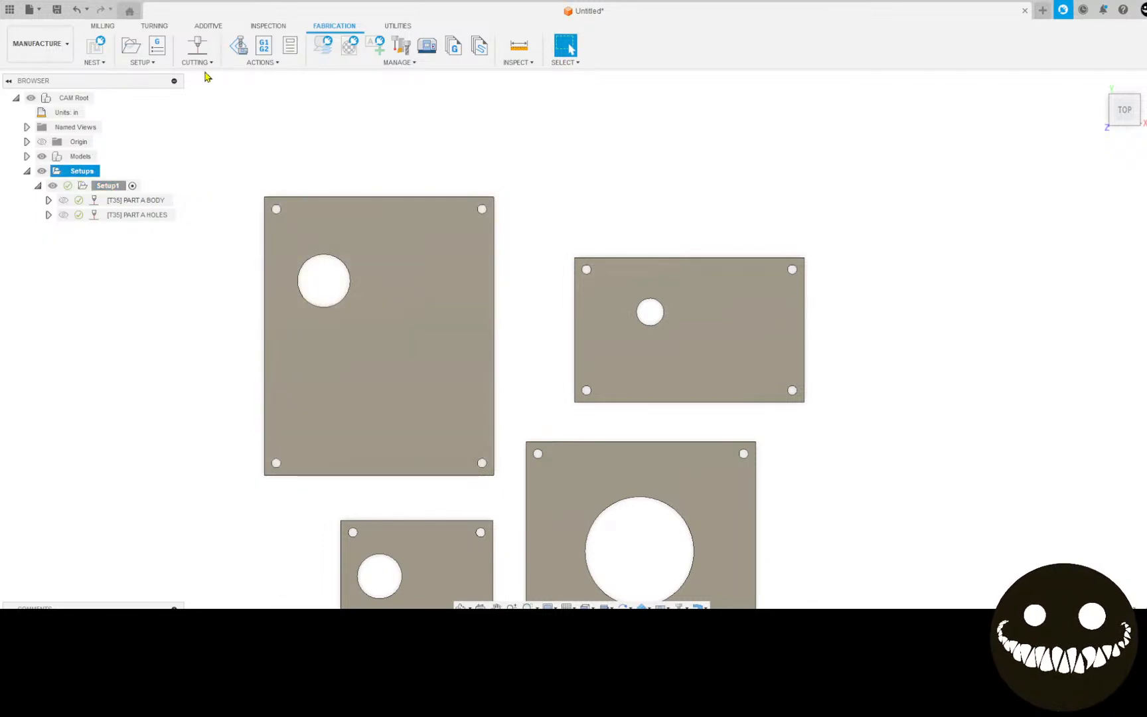
left_click(131, 53)
middle_click_drag(571, 245, 395, 147)
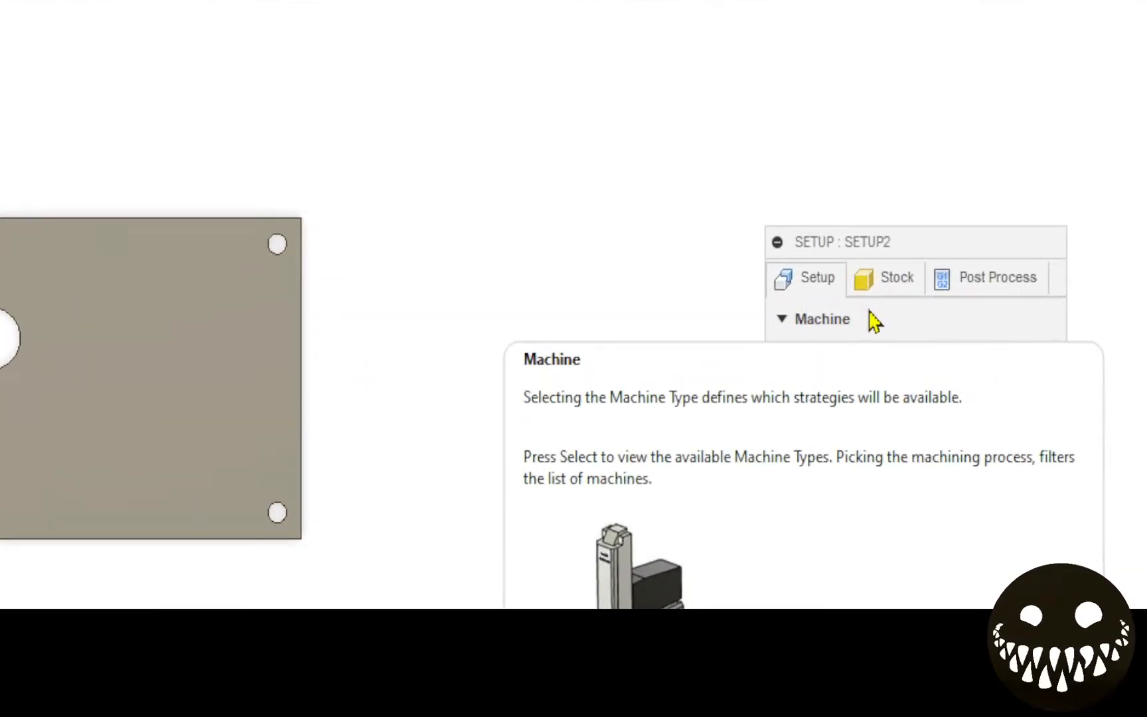
left_click(872, 292)
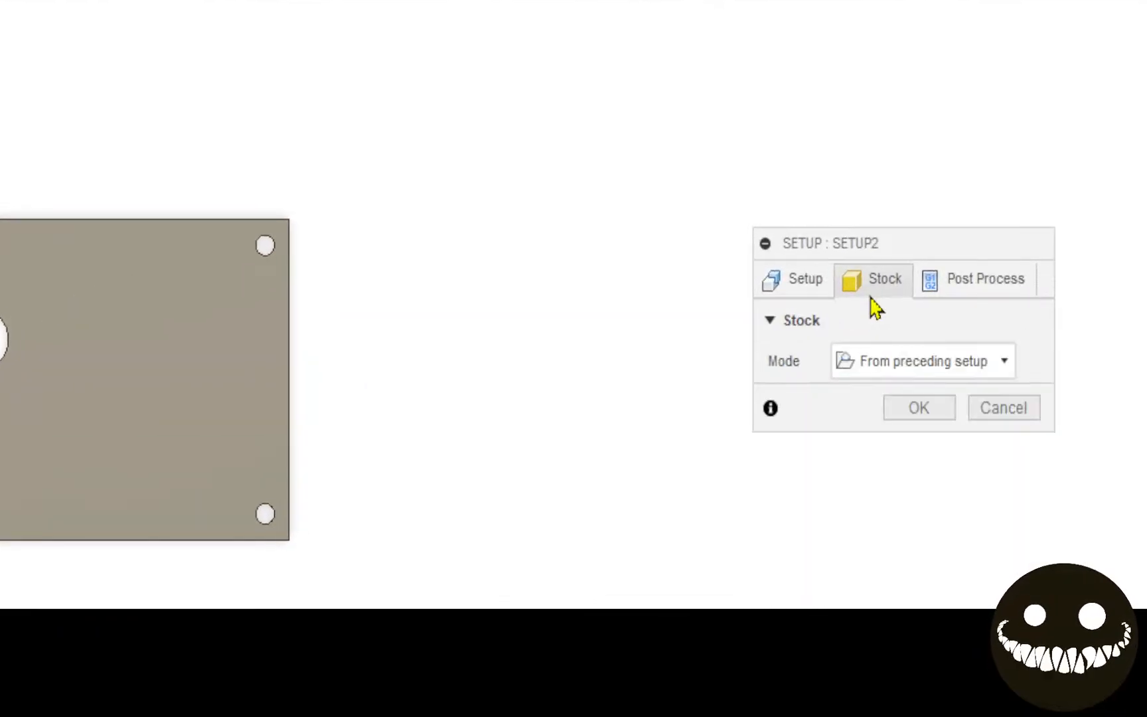
left_click(875, 362)
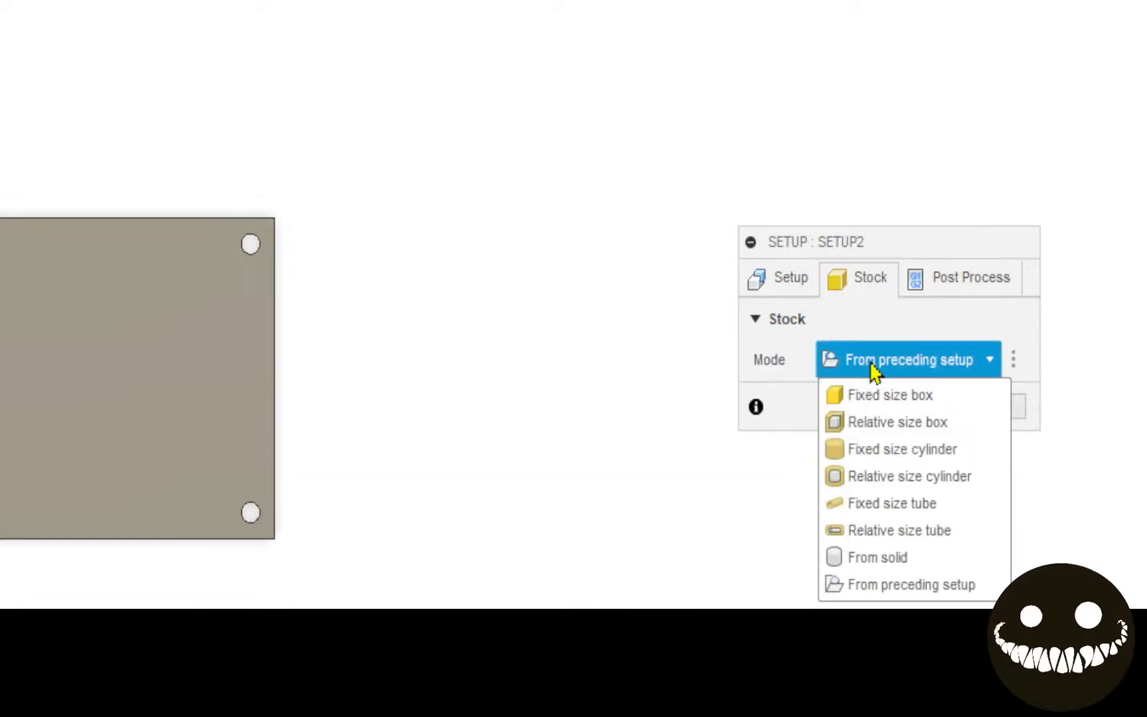
left_click(873, 425)
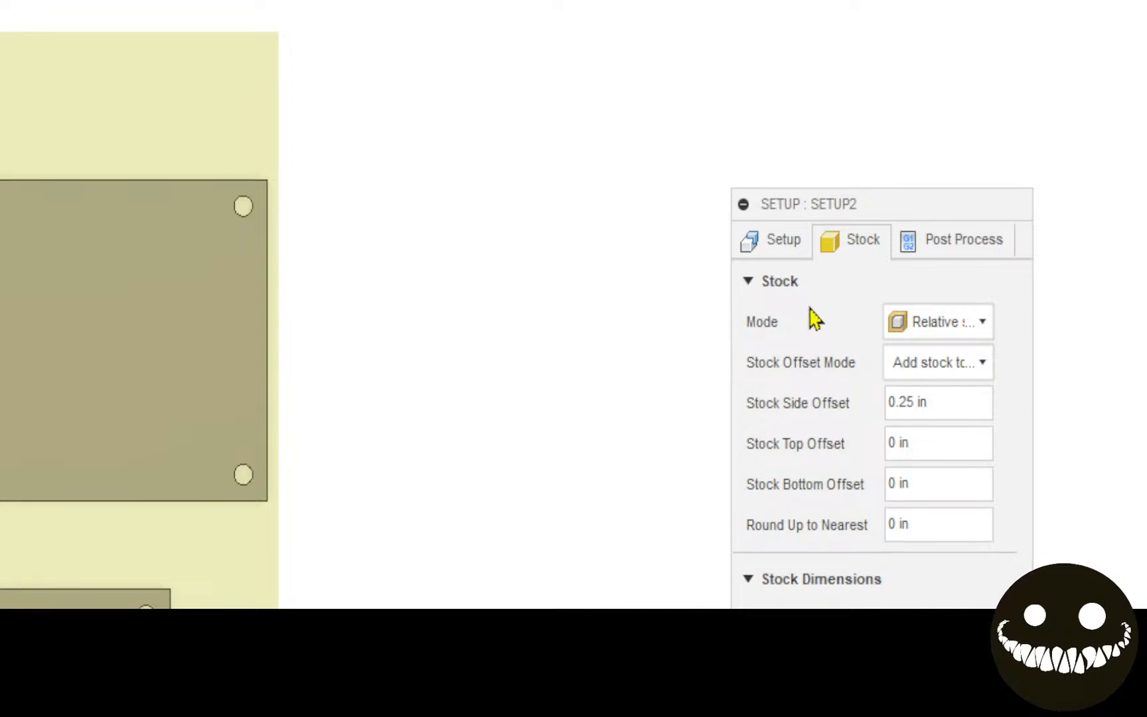
Assign the upper-right plate as the setup's model and place the work origin at the stock box's lower-left corner.
left_click(787, 243)
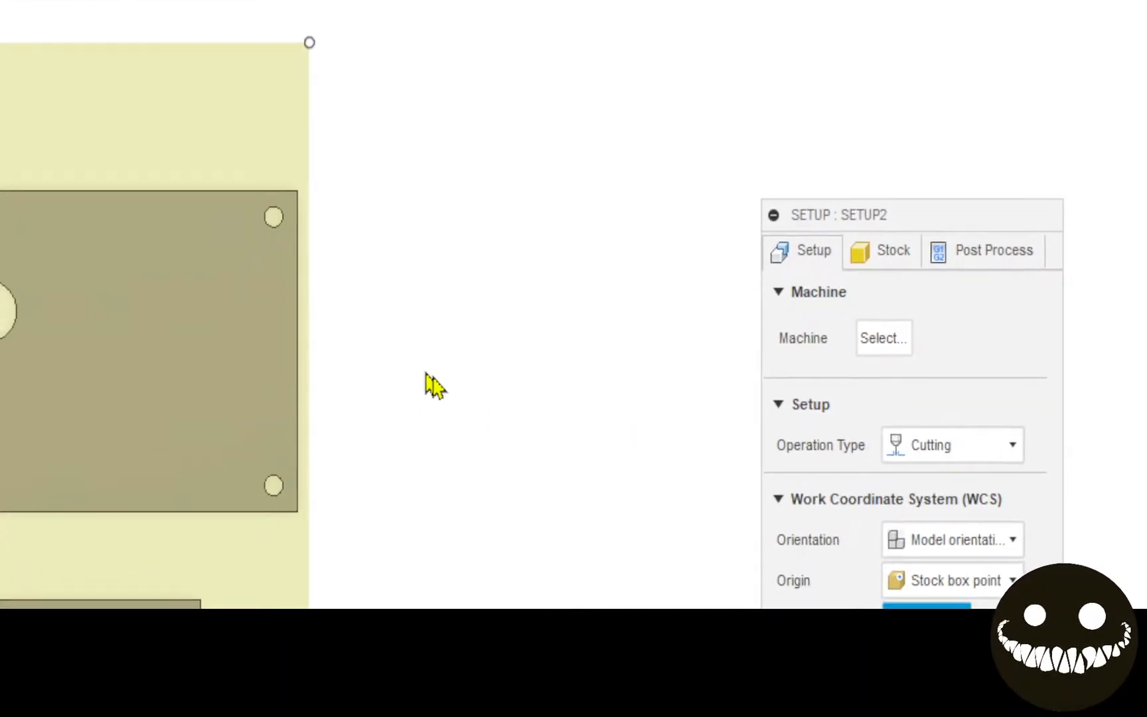
left_click(919, 509)
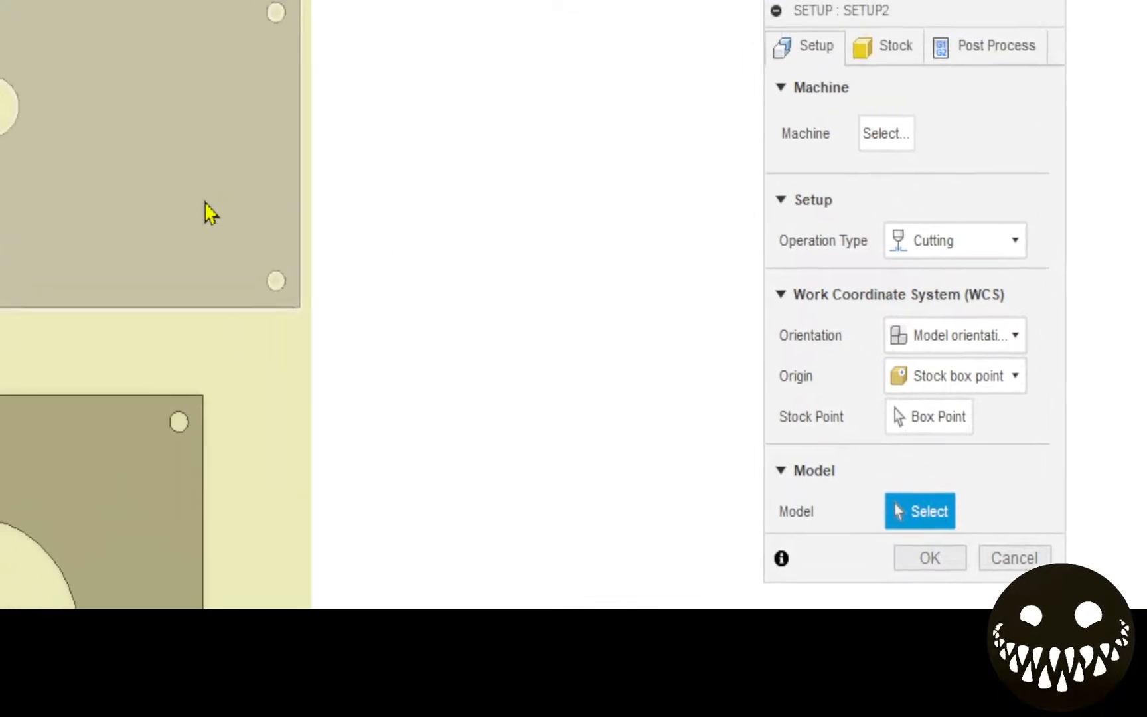
left_click(272, 292)
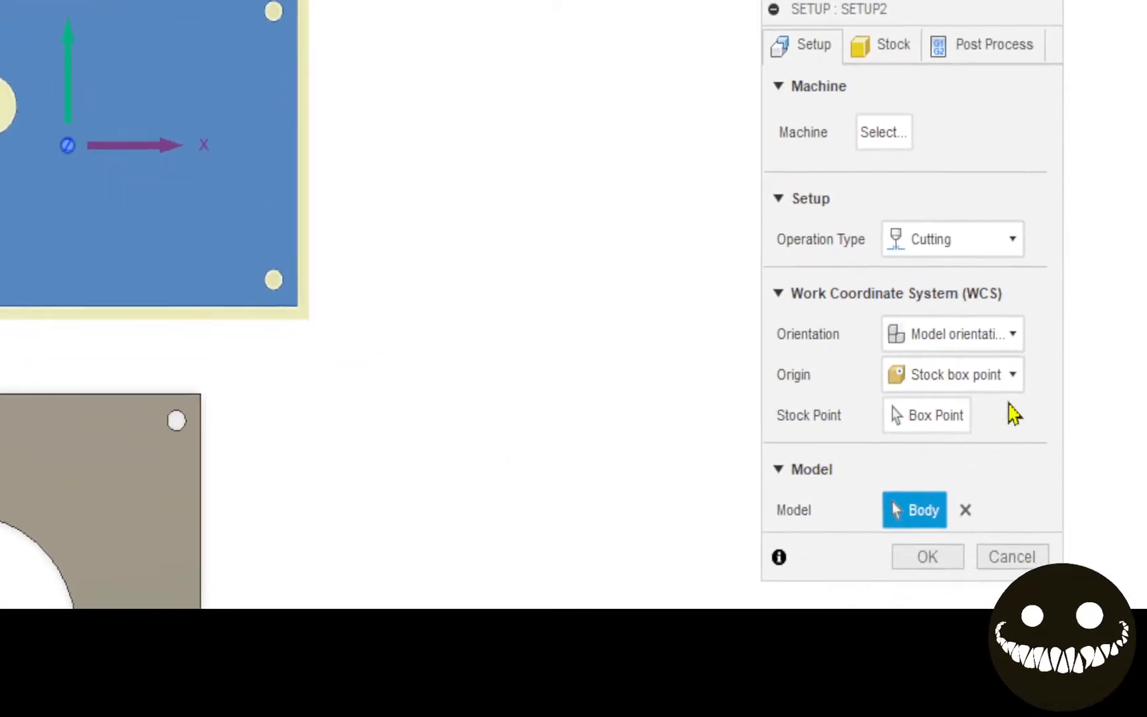
left_click(965, 417)
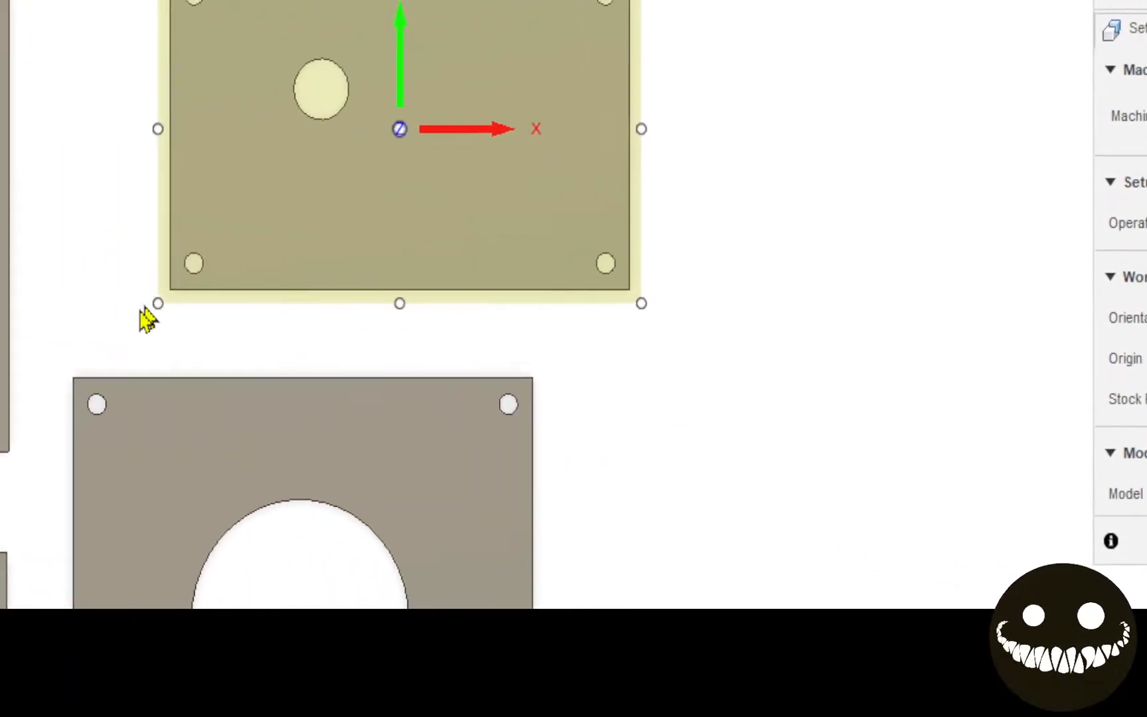
left_click(159, 304)
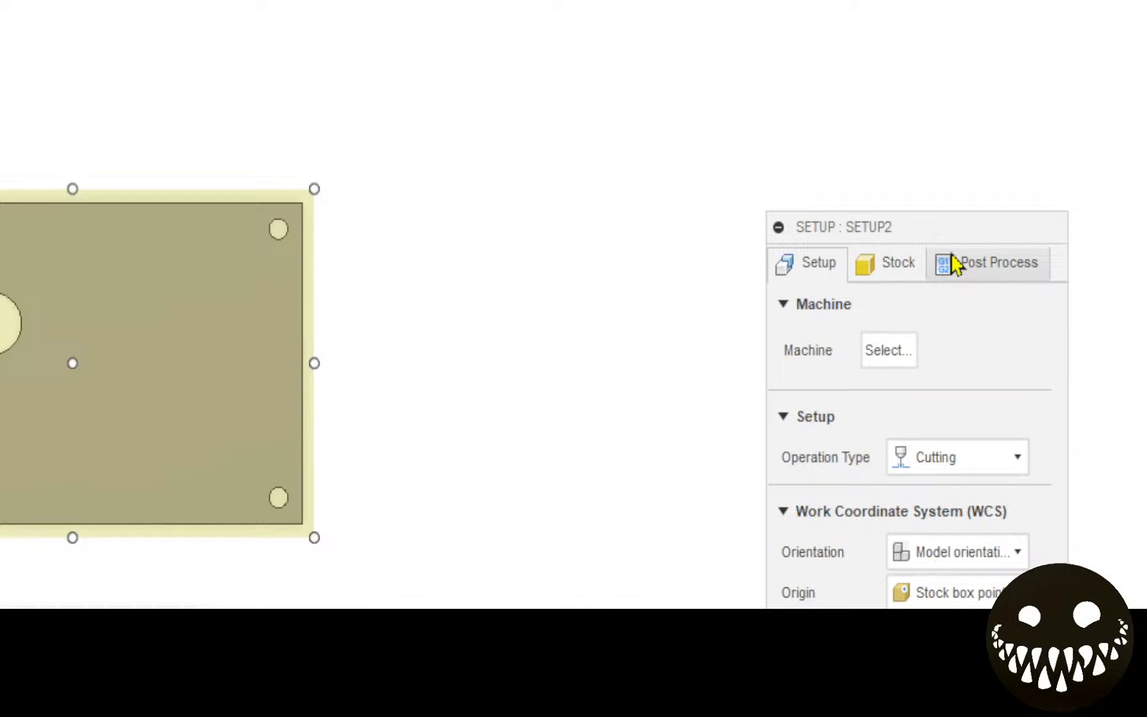
Set the setup's post-process program name to PART B and finish the setup.
left_click(884, 302)
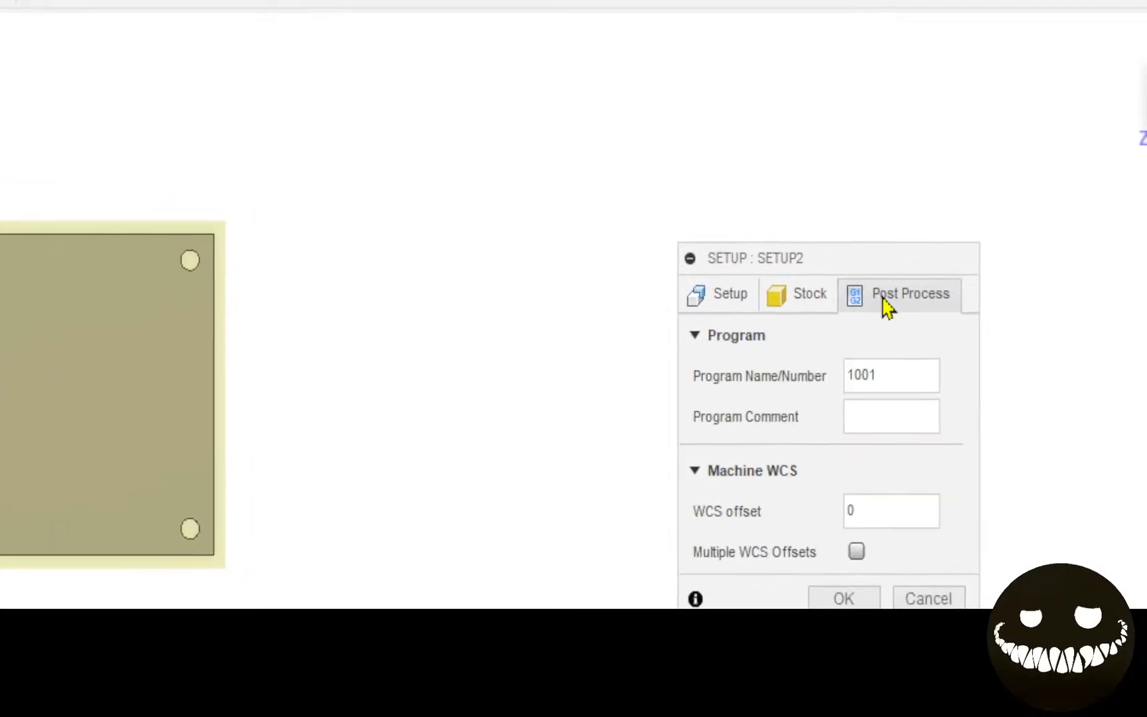
double_click(863, 378)
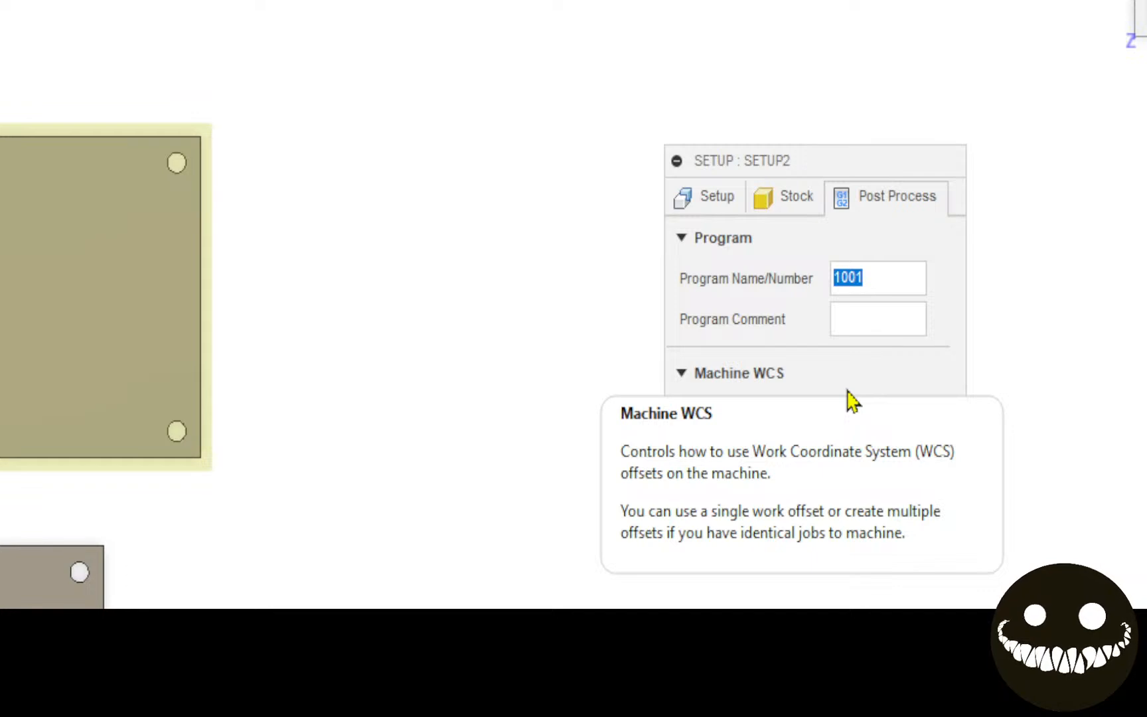
type("PART B")
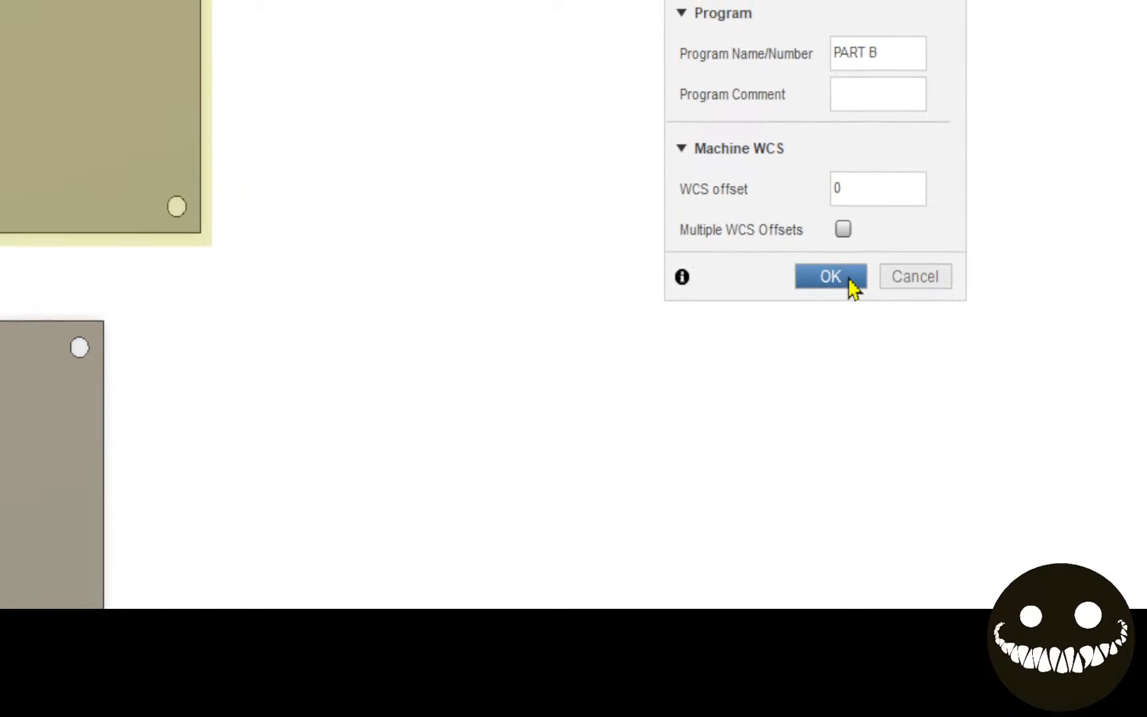
left_click(844, 219)
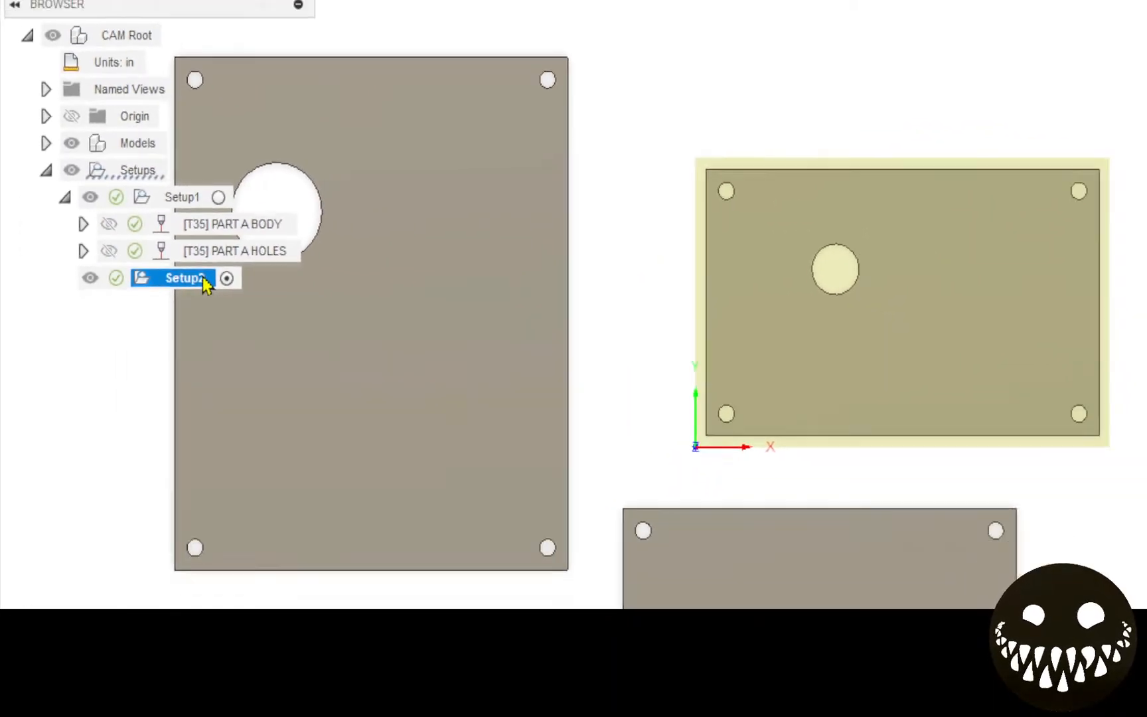
Create an operation in Setup2 from the BODY PROFILE EXAMPLE template.
key("ctrl+q")
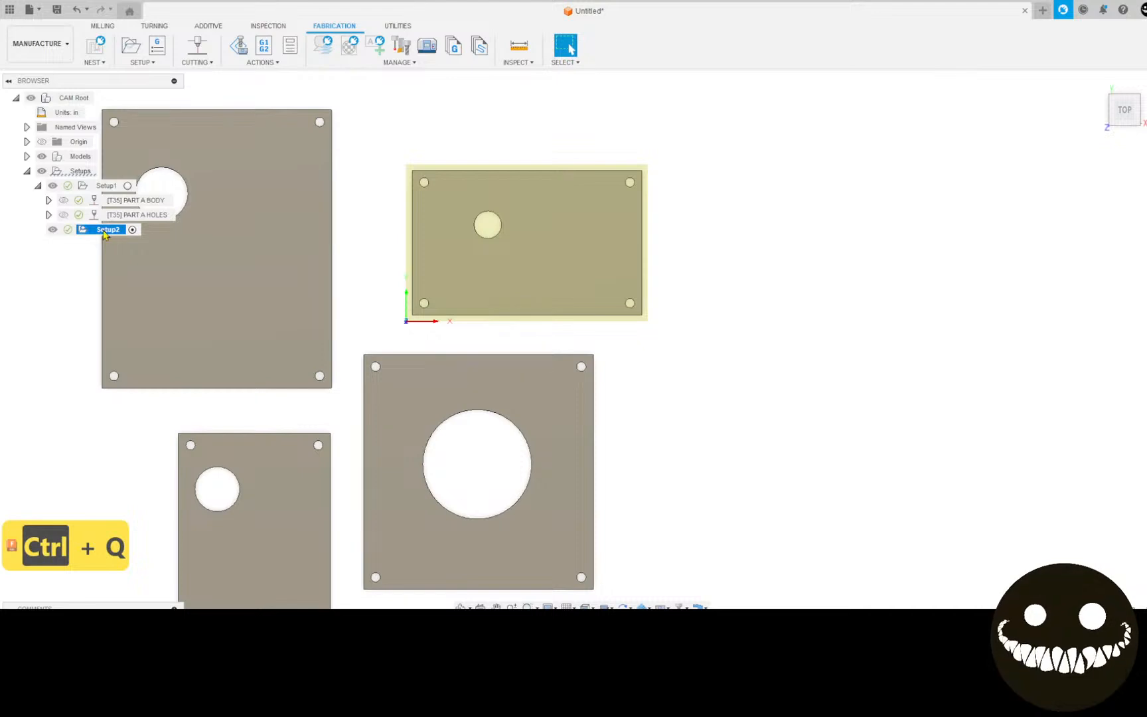
key("ctrl+q")
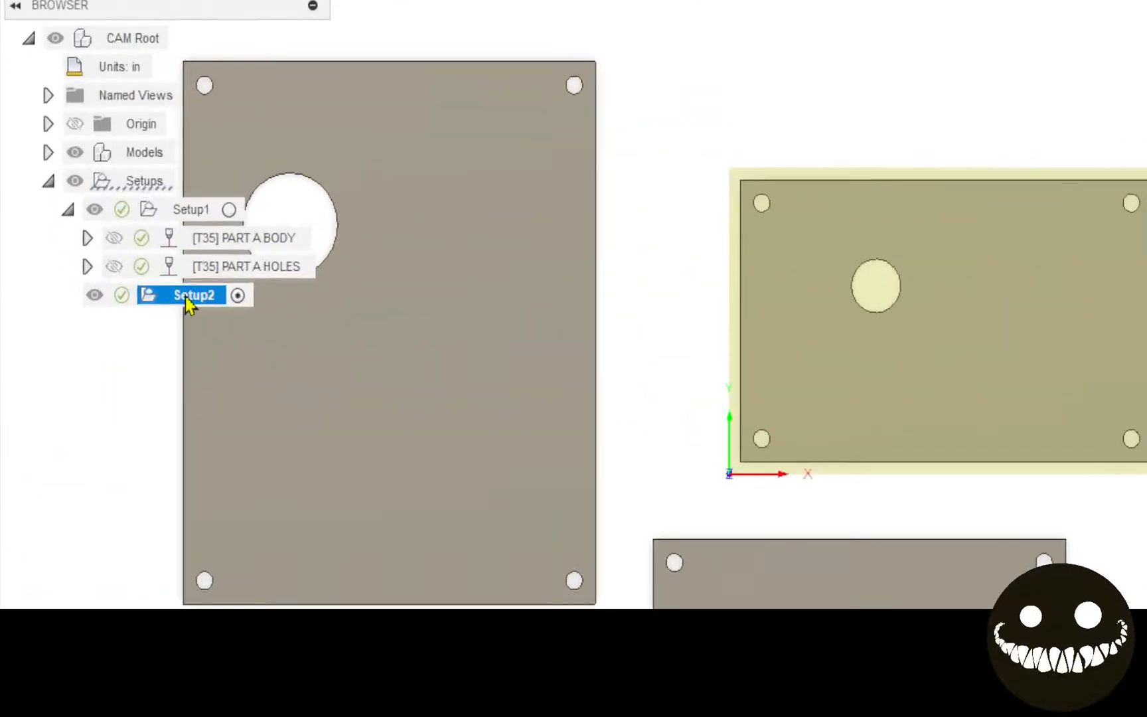
right_click(104, 233)
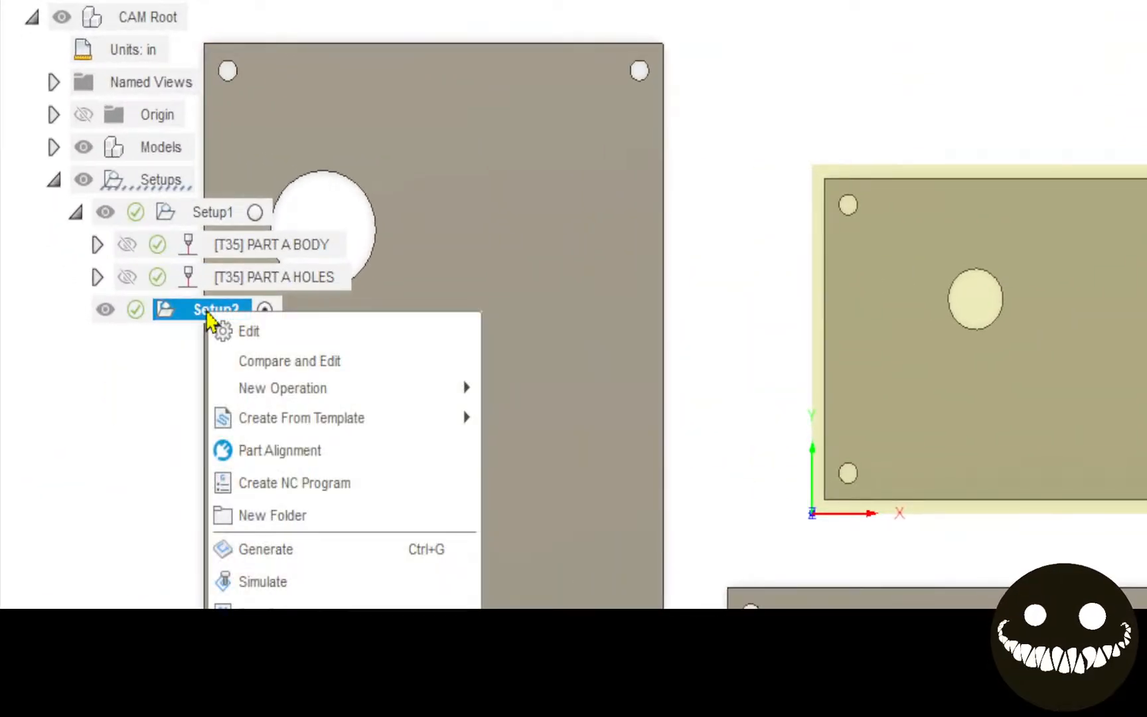
mouse_move(328, 422)
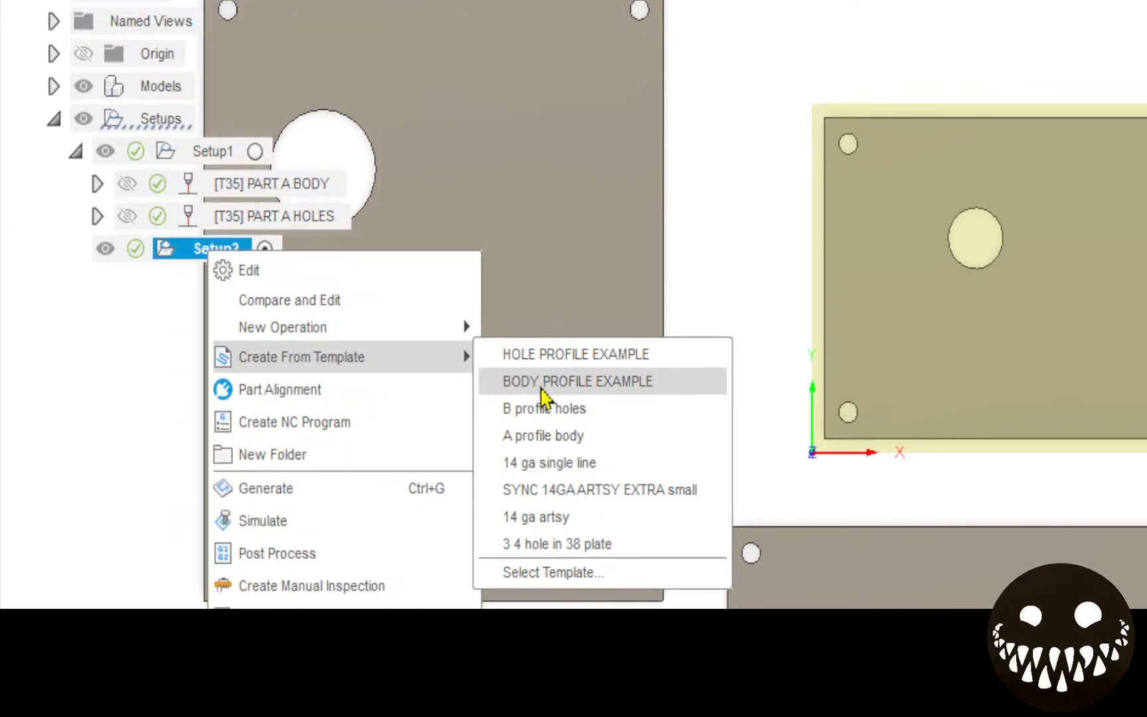
left_click(541, 390)
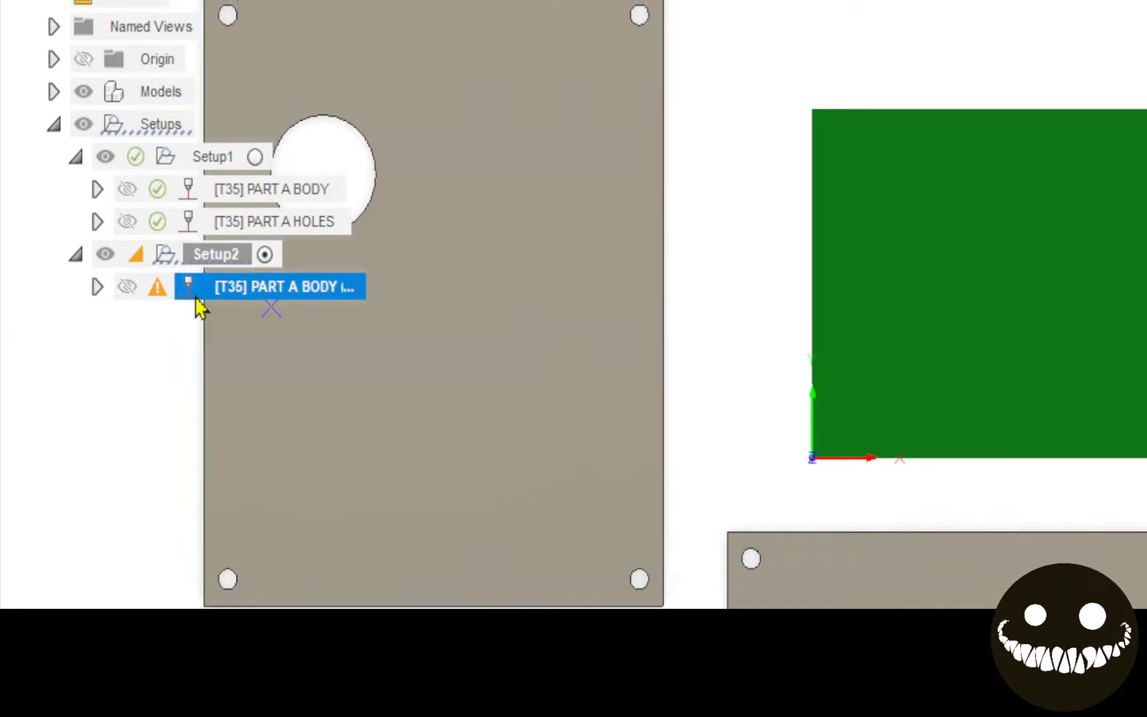
Edit Setup2's body profile operation to cut the upper-right plate's outer outline and its large interior hole.
right_click(233, 295)
left_click(292, 313)
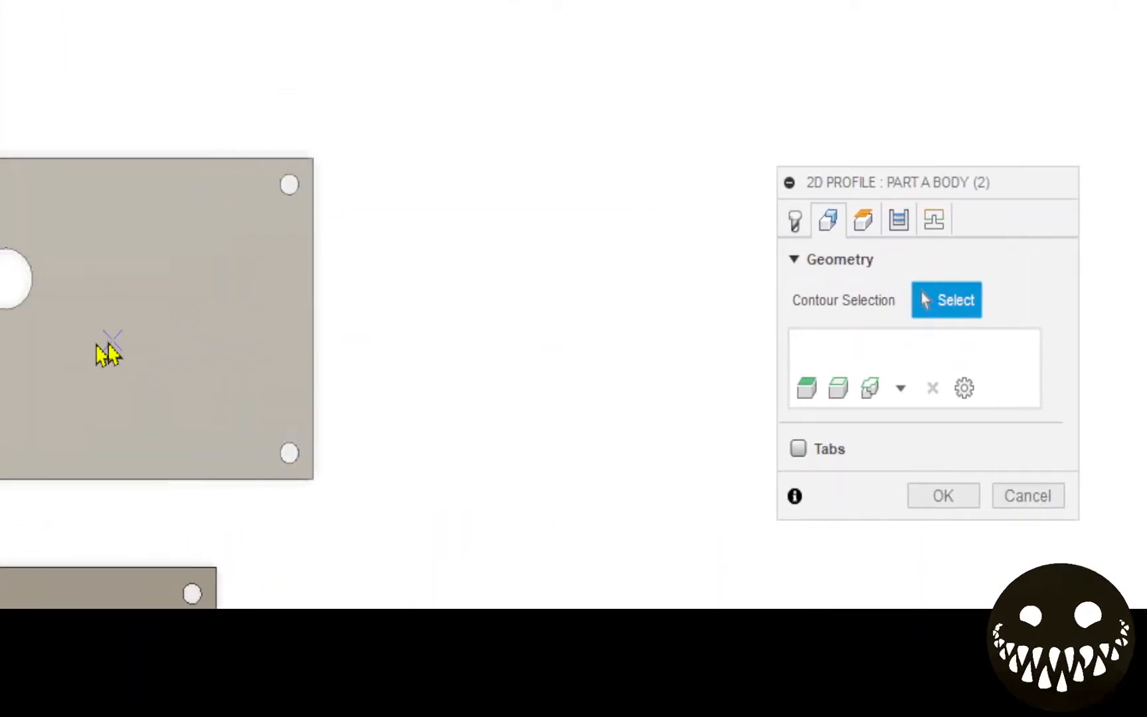
left_click(131, 254)
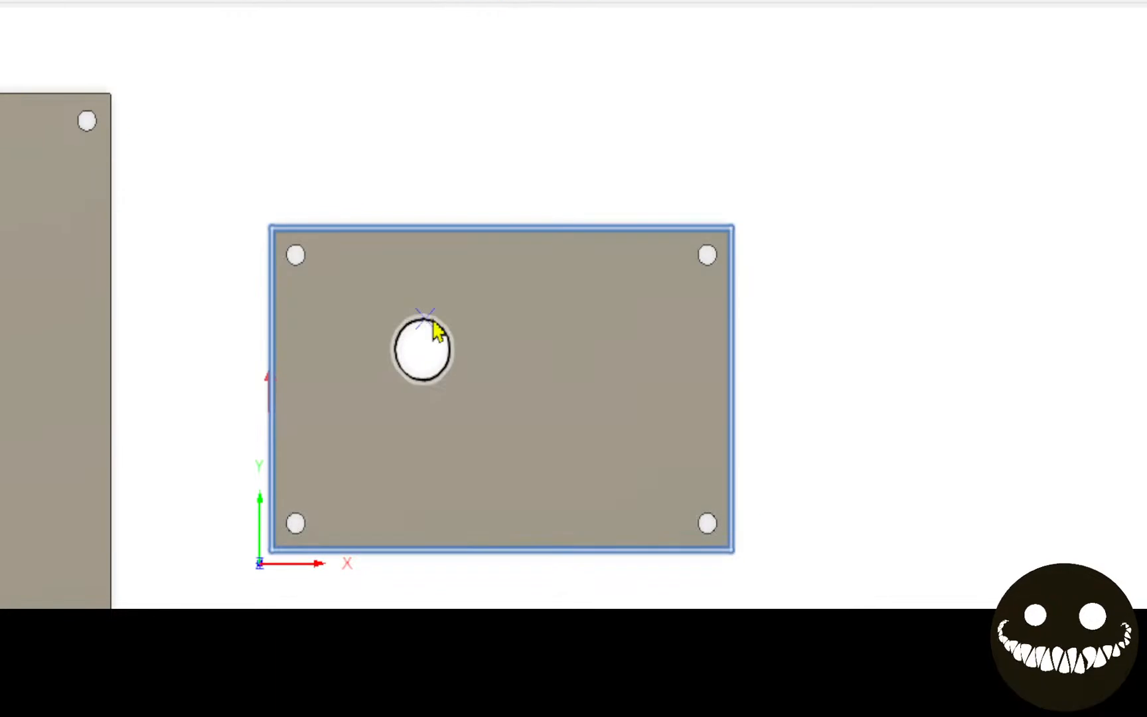
left_click(433, 323)
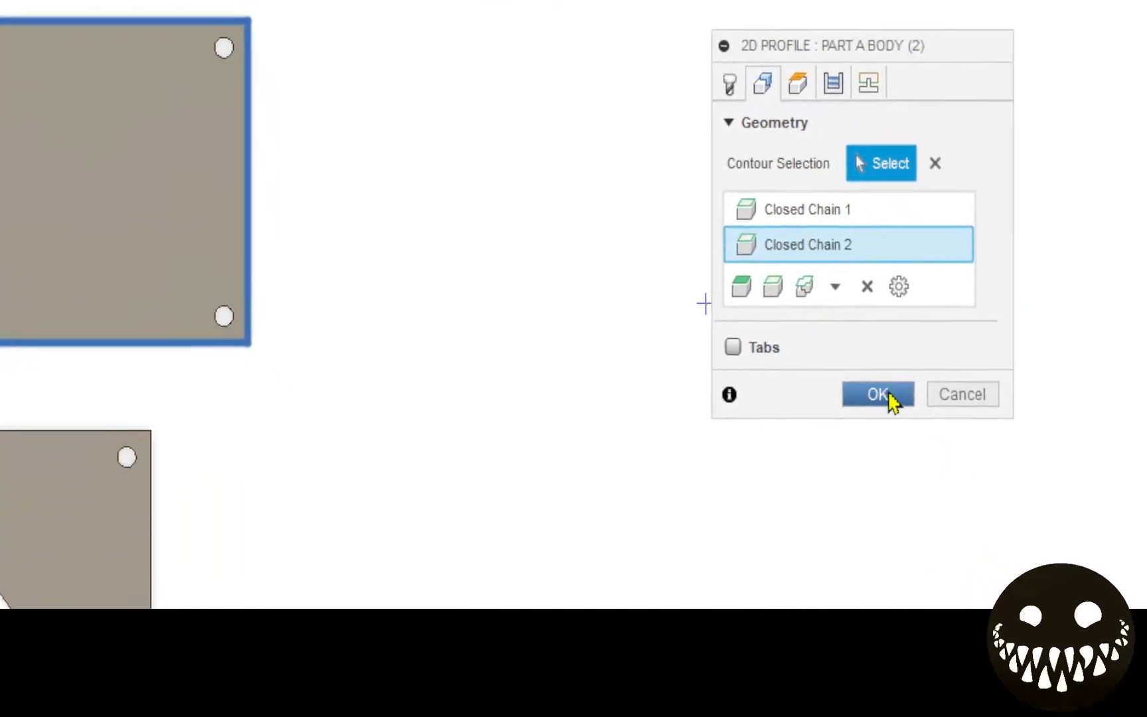
left_click(886, 396)
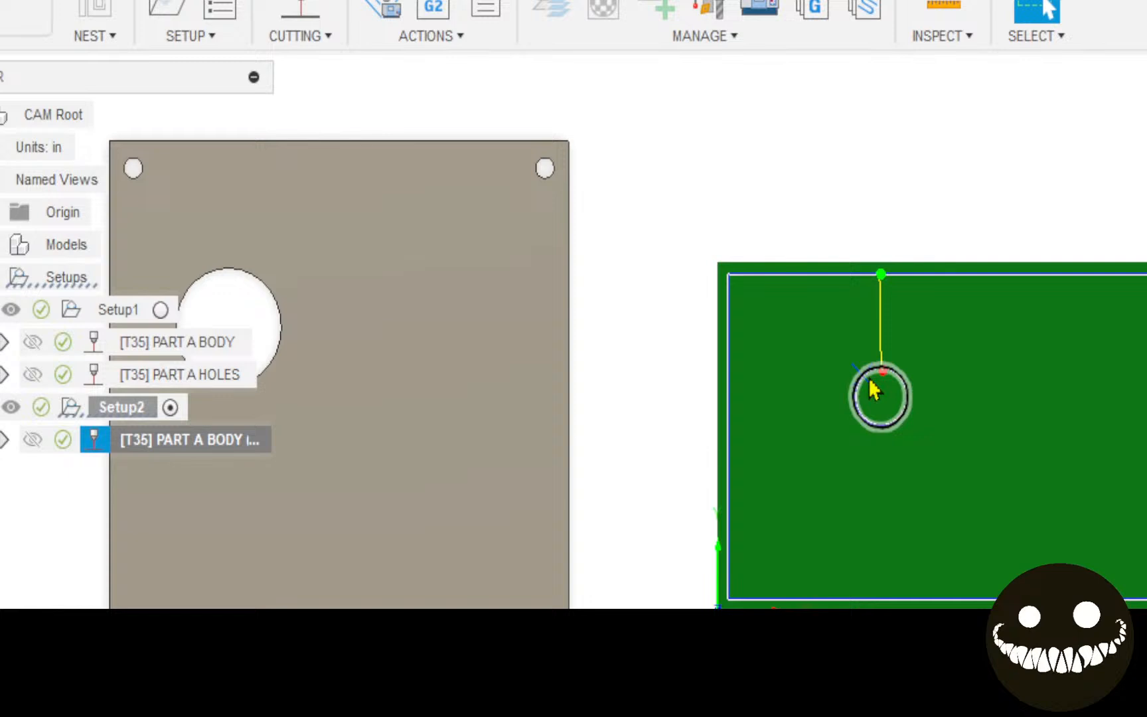
Create a second operation in Setup2 from the HOLE PROFILE EXAMPLE template.
scroll(831, 396, "up", 5)
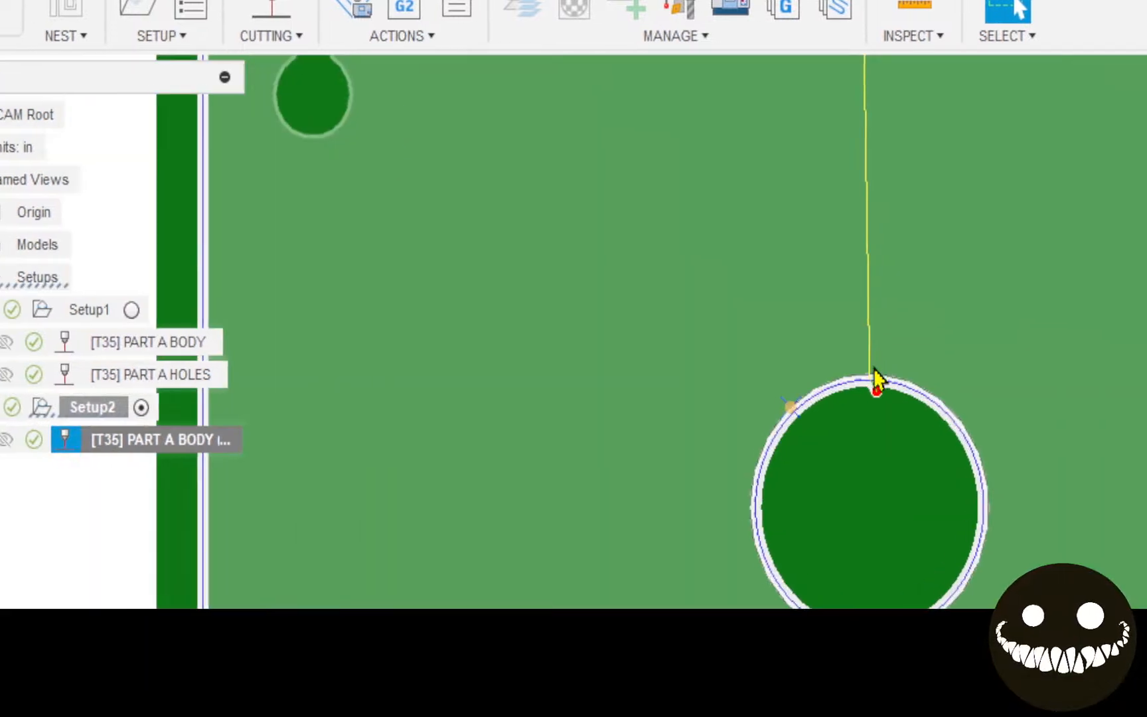
scroll(875, 380, "up", 6)
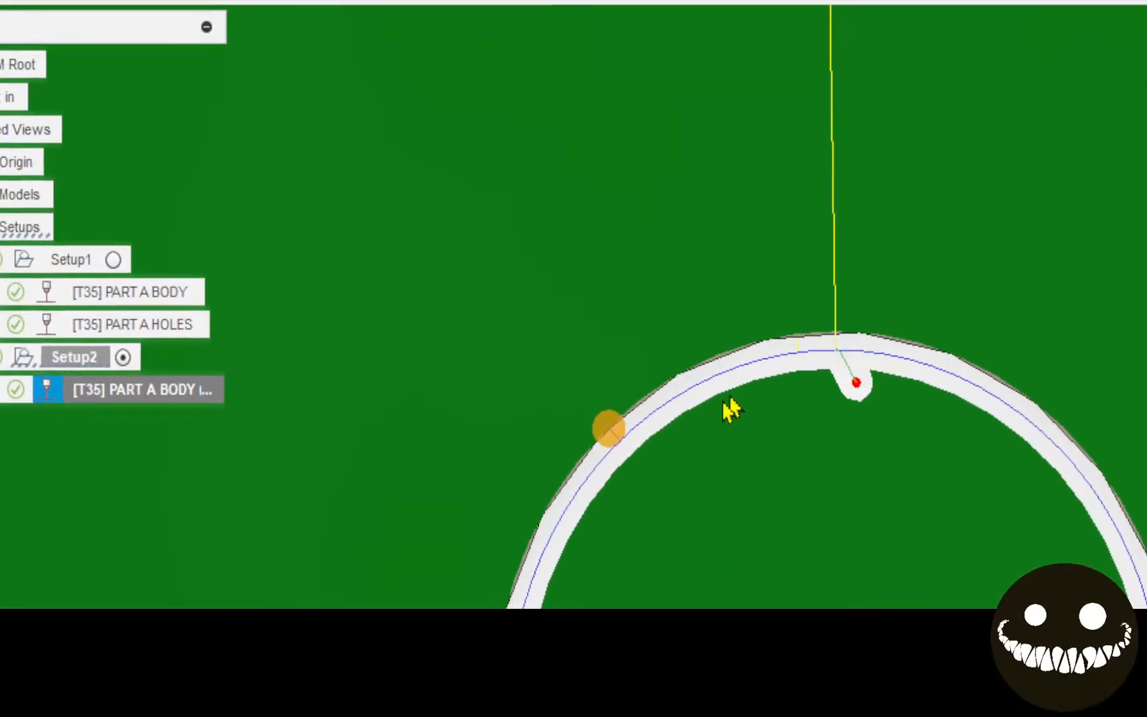
scroll(589, 139, "down", 8)
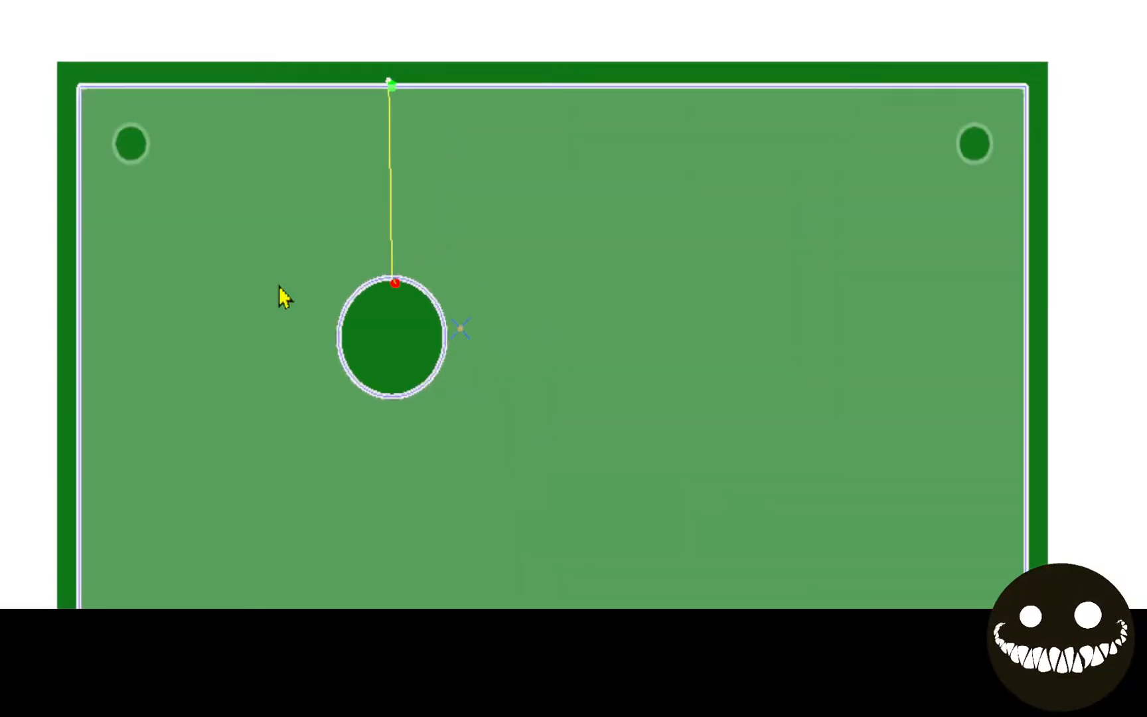
middle_click_drag(259, 305, 233, 335)
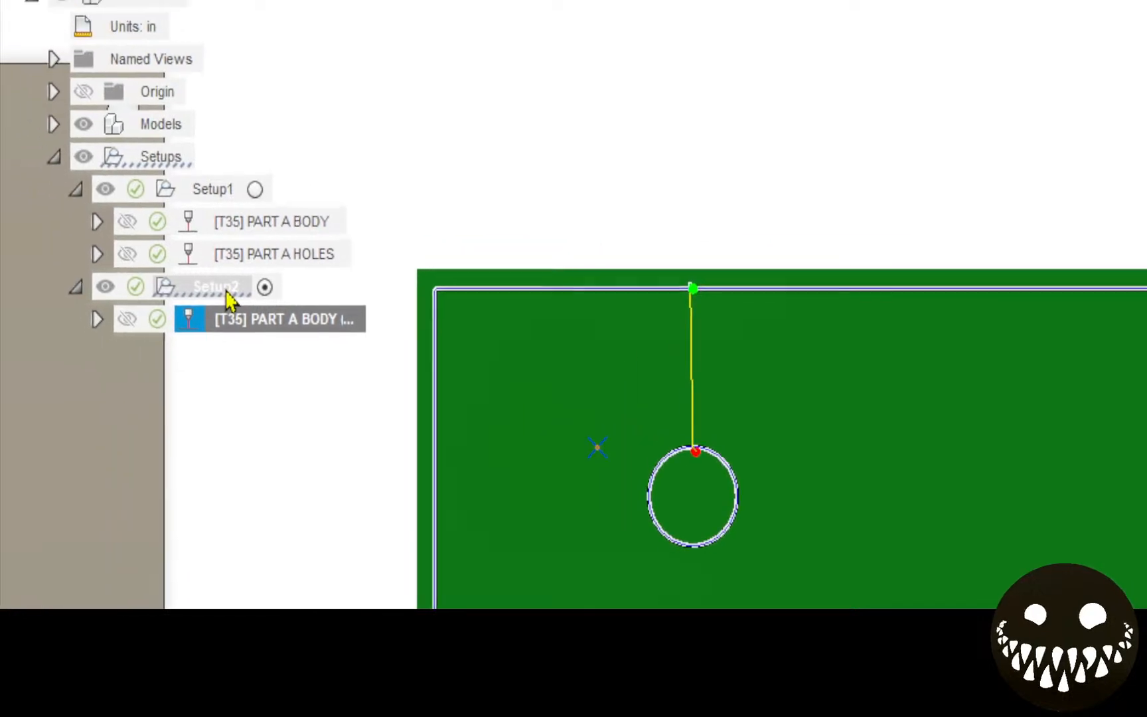
right_click(228, 306)
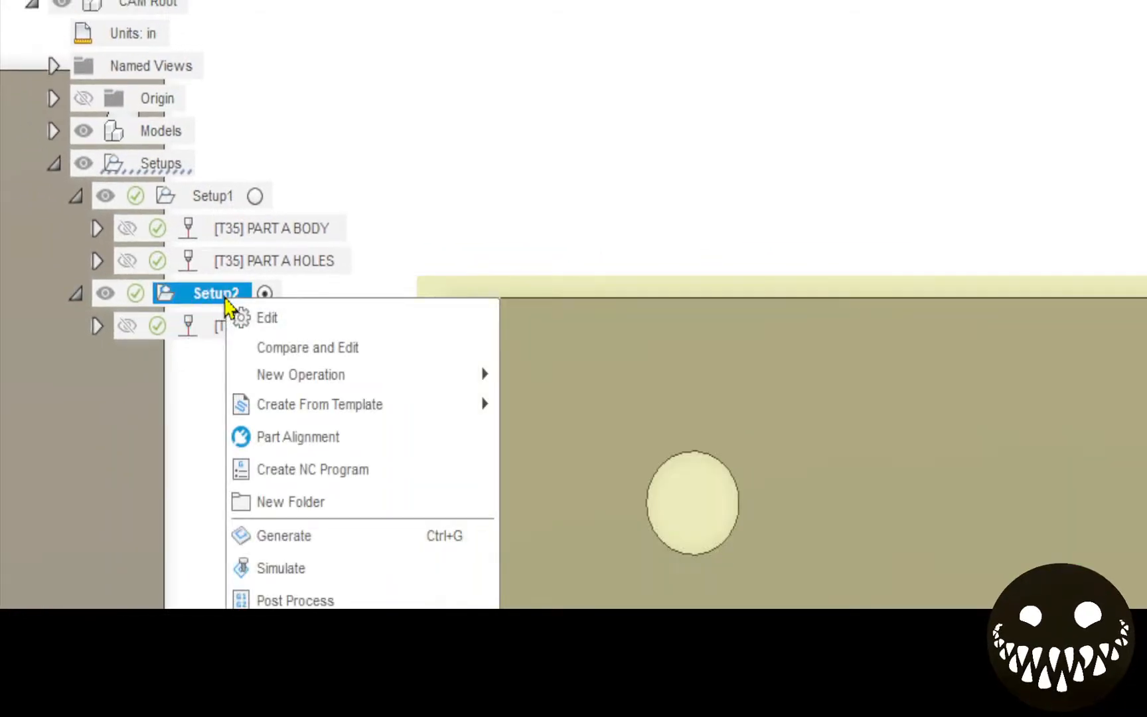
mouse_move(329, 406)
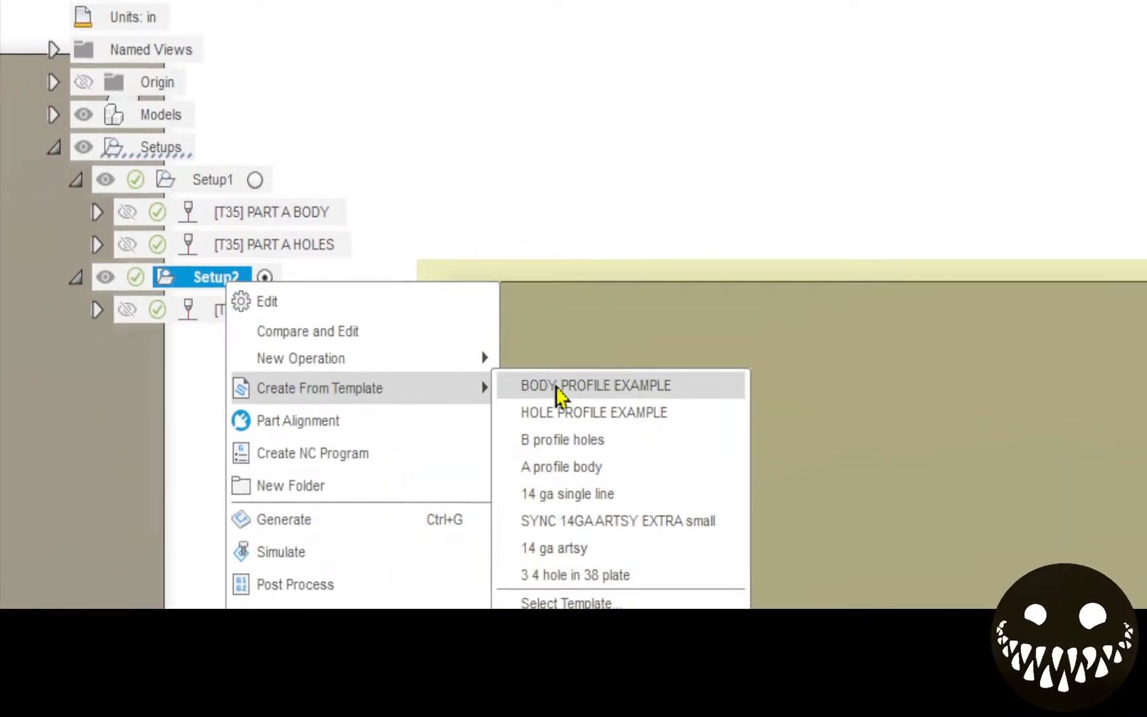
left_click(589, 421)
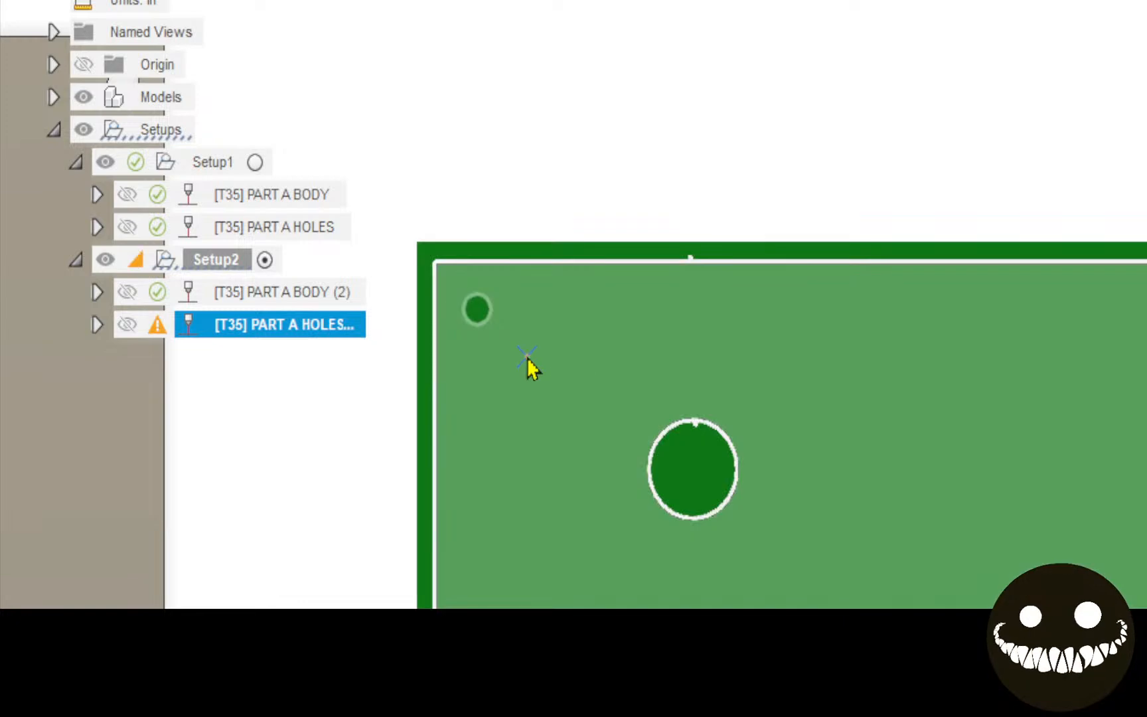
Edit Setup2's holes profile operation, replacing its invalid contour selections with the upper-right plate's four small corner holes.
double_click(194, 324)
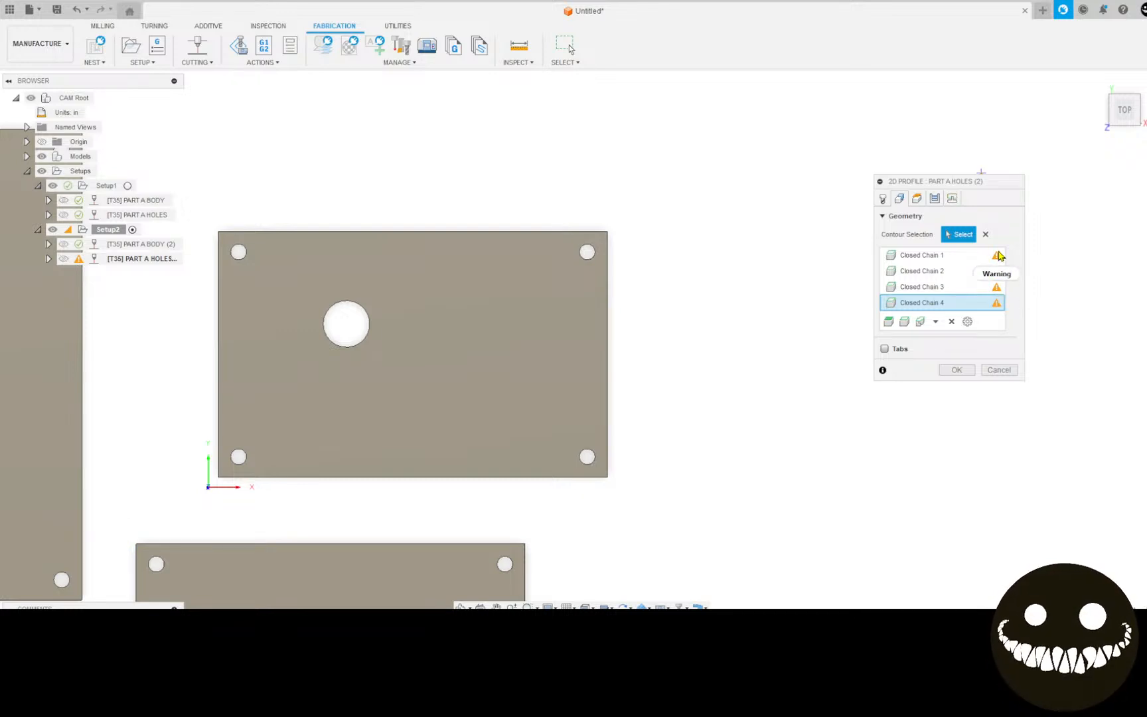
mouse_move(999, 255)
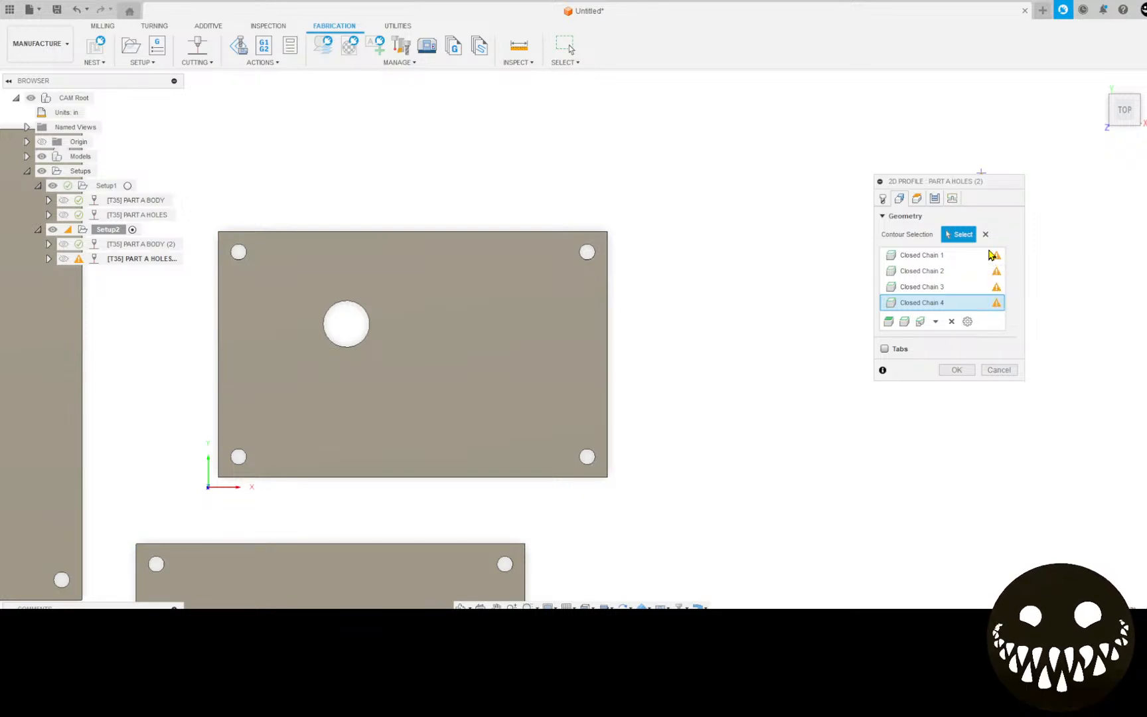
left_click(986, 234)
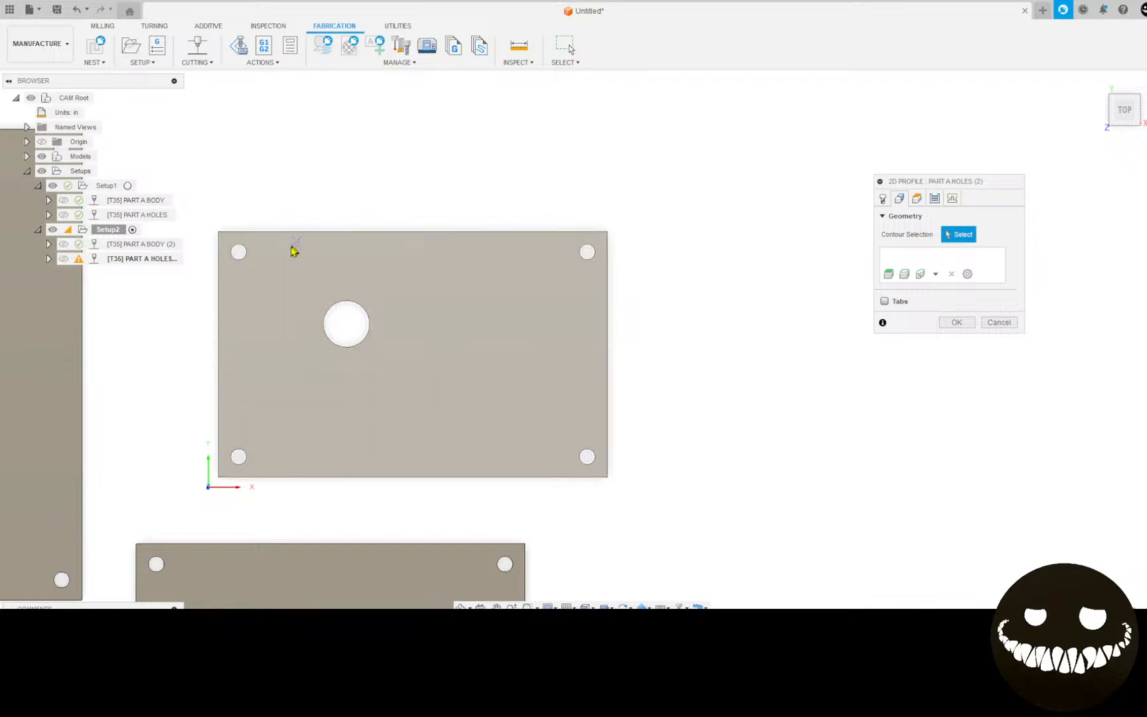
left_click(241, 253)
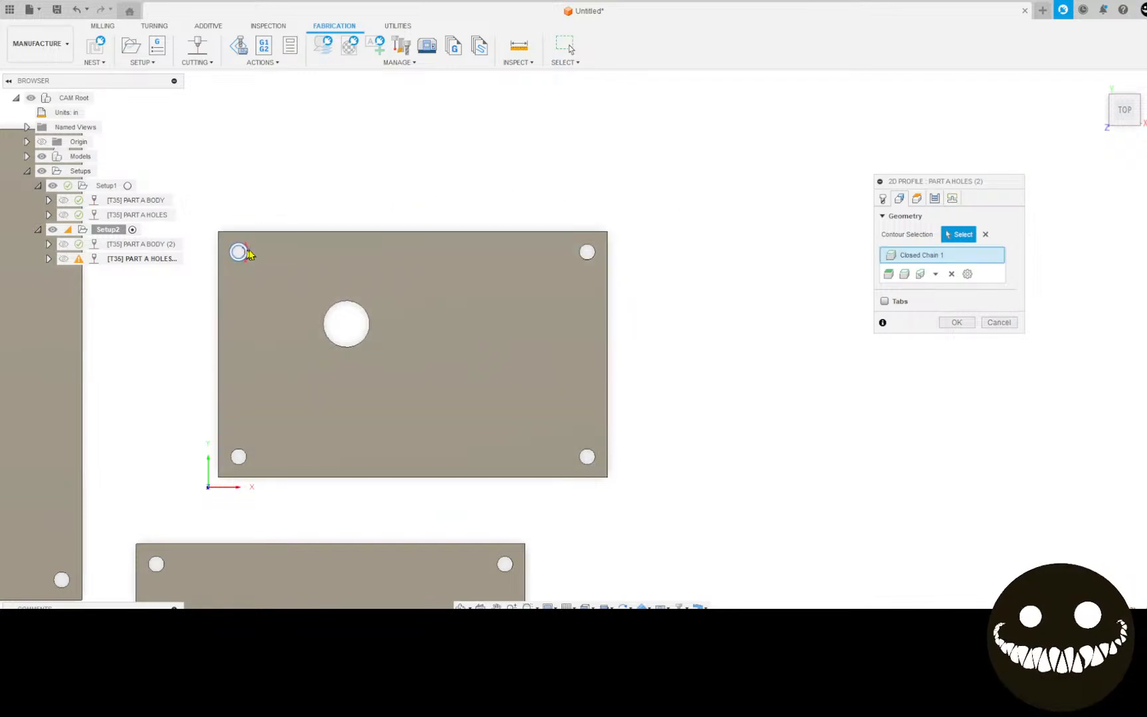
left_click(583, 258)
left_click(587, 457)
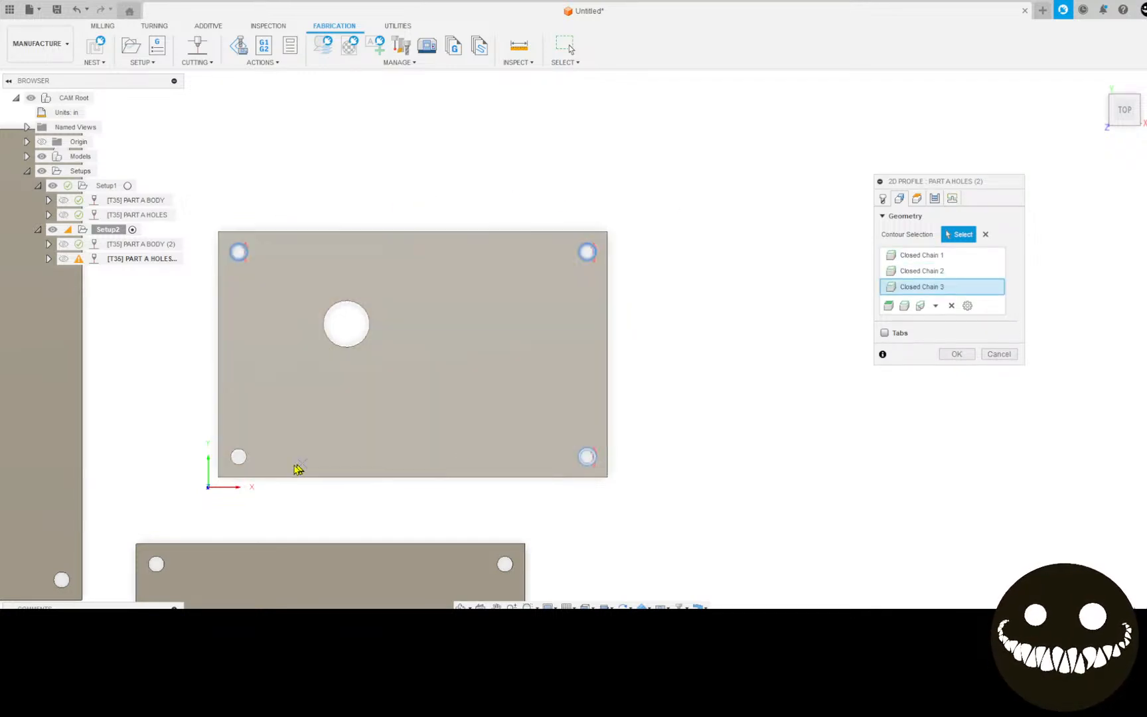
left_click(238, 457)
left_click(956, 370)
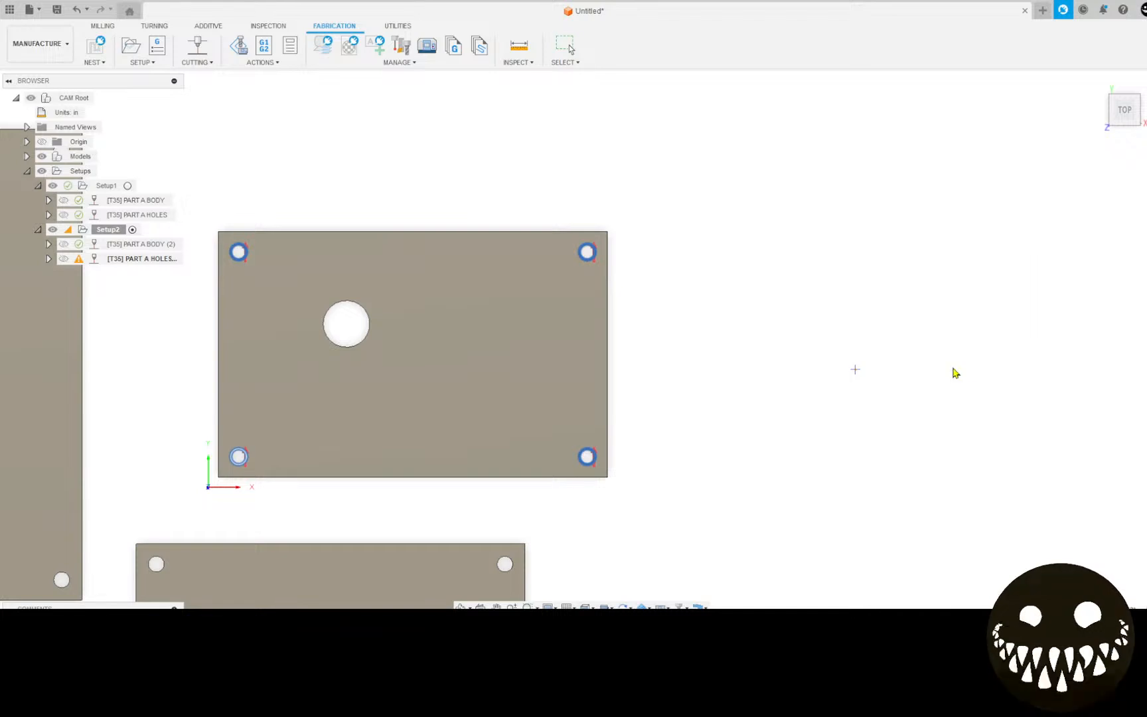
scroll(587, 254, "up", 5)
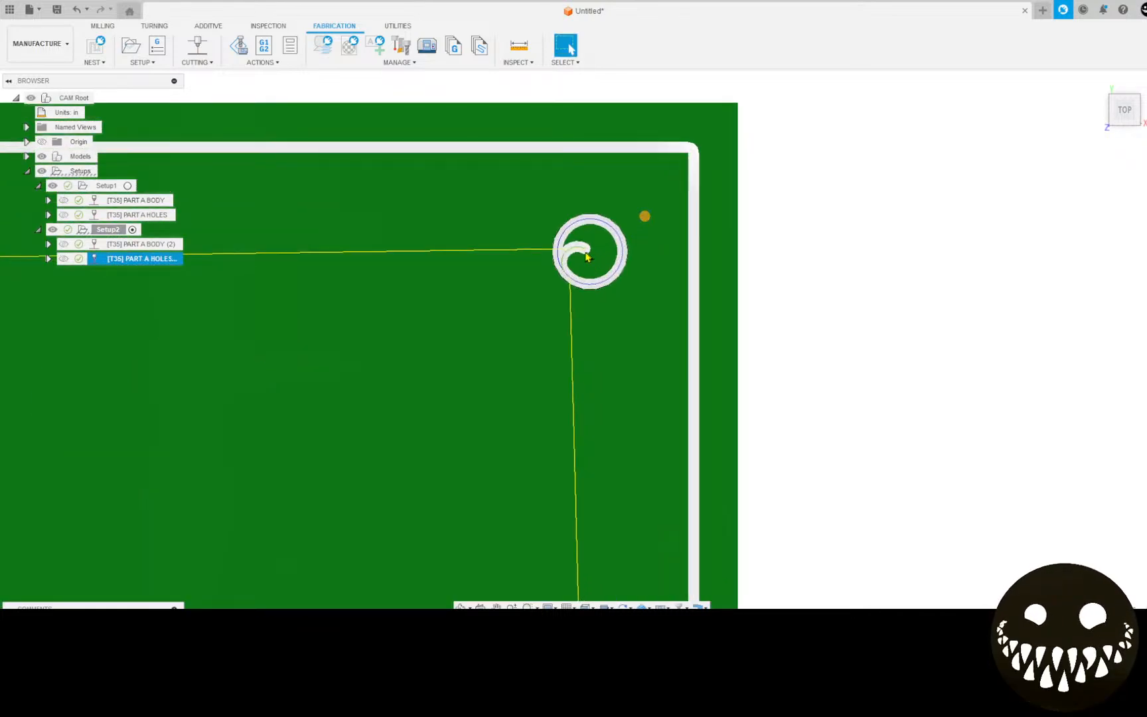
scroll(368, 392, "down", 6)
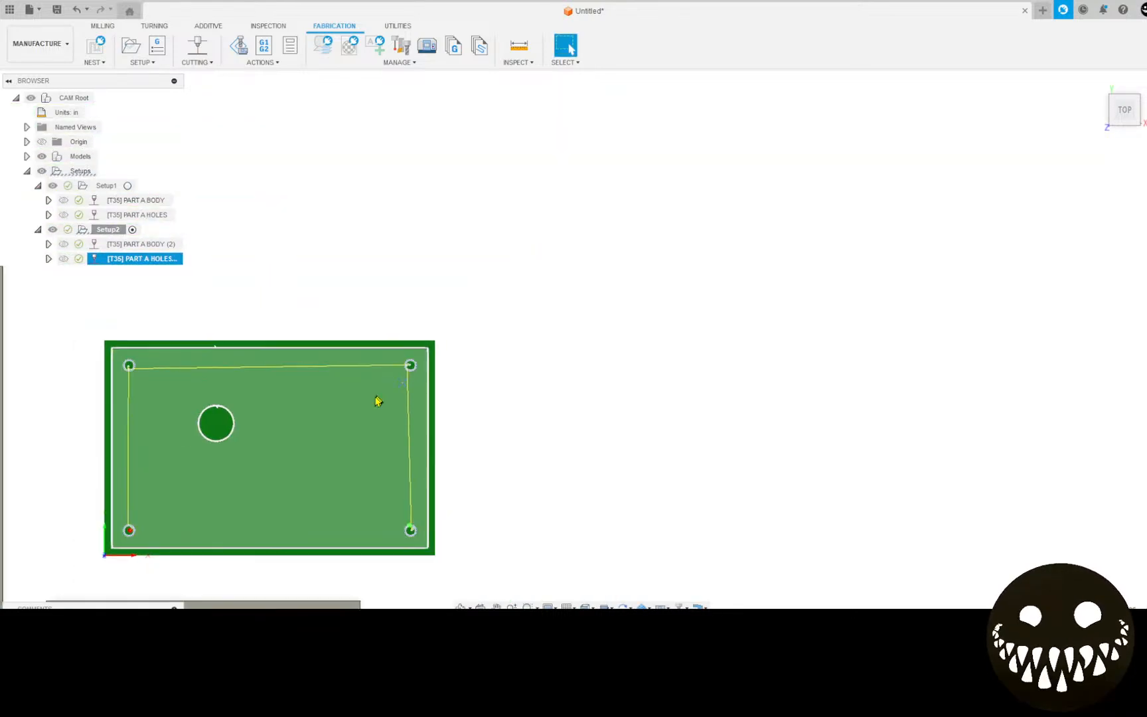
scroll(378, 401, "down", 5)
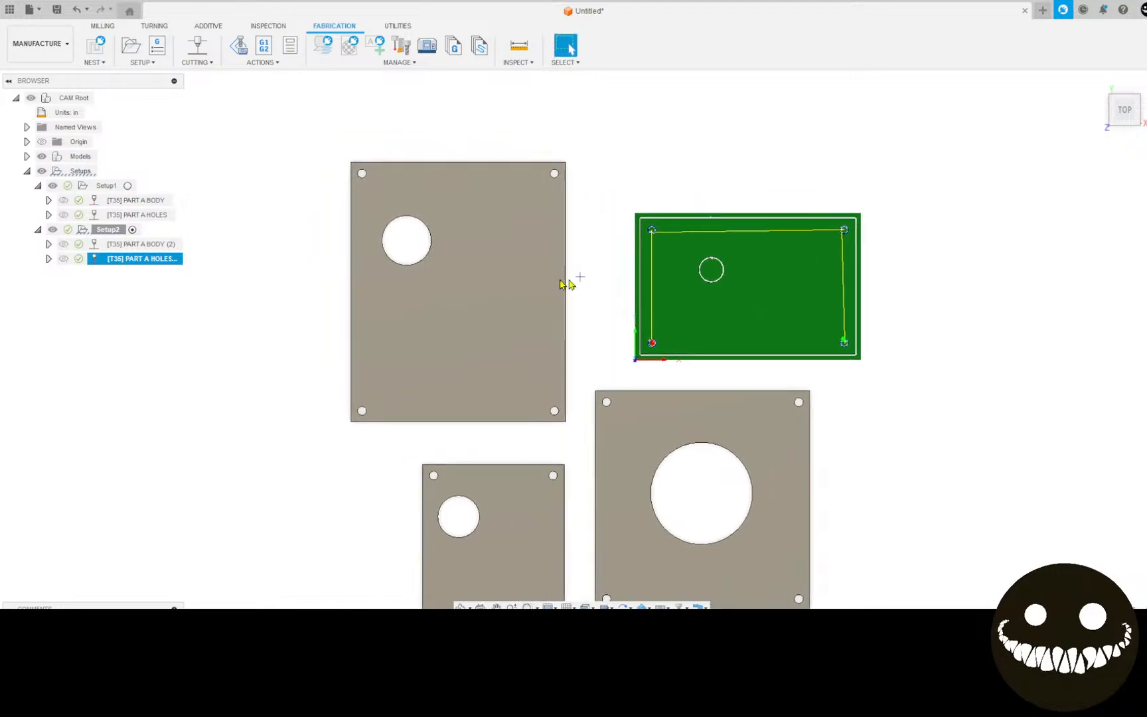
left_click(255, 269)
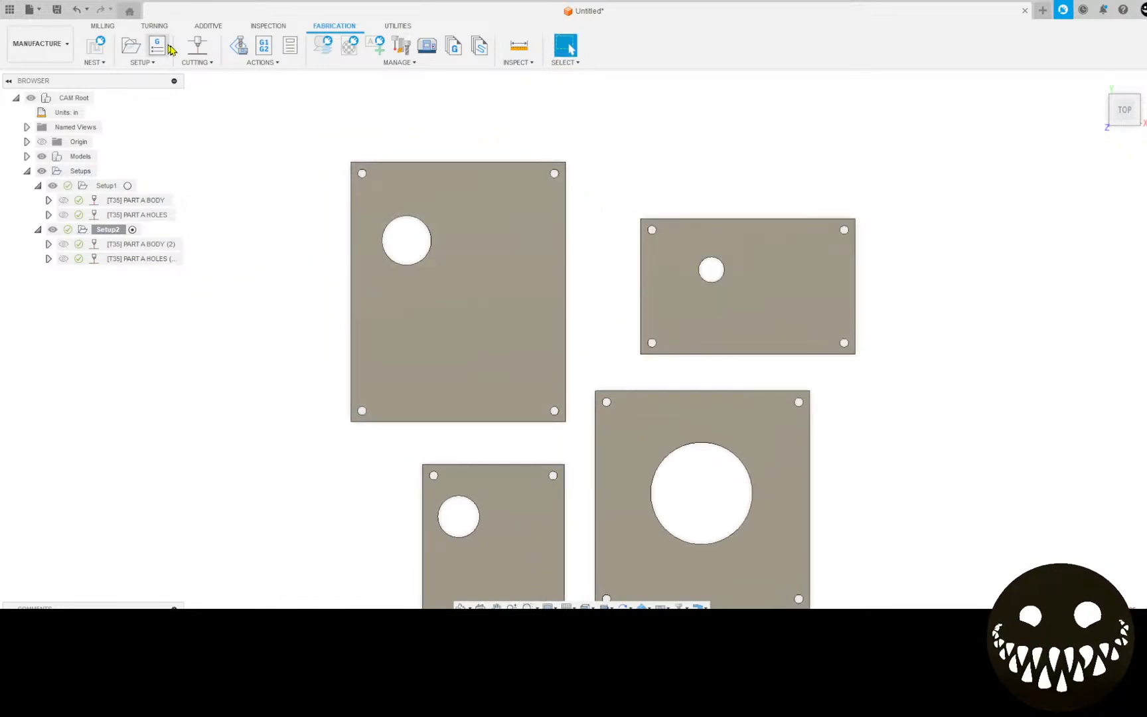
Create a third cutting setup with its stock mode set to Relative size box.
left_click(130, 46)
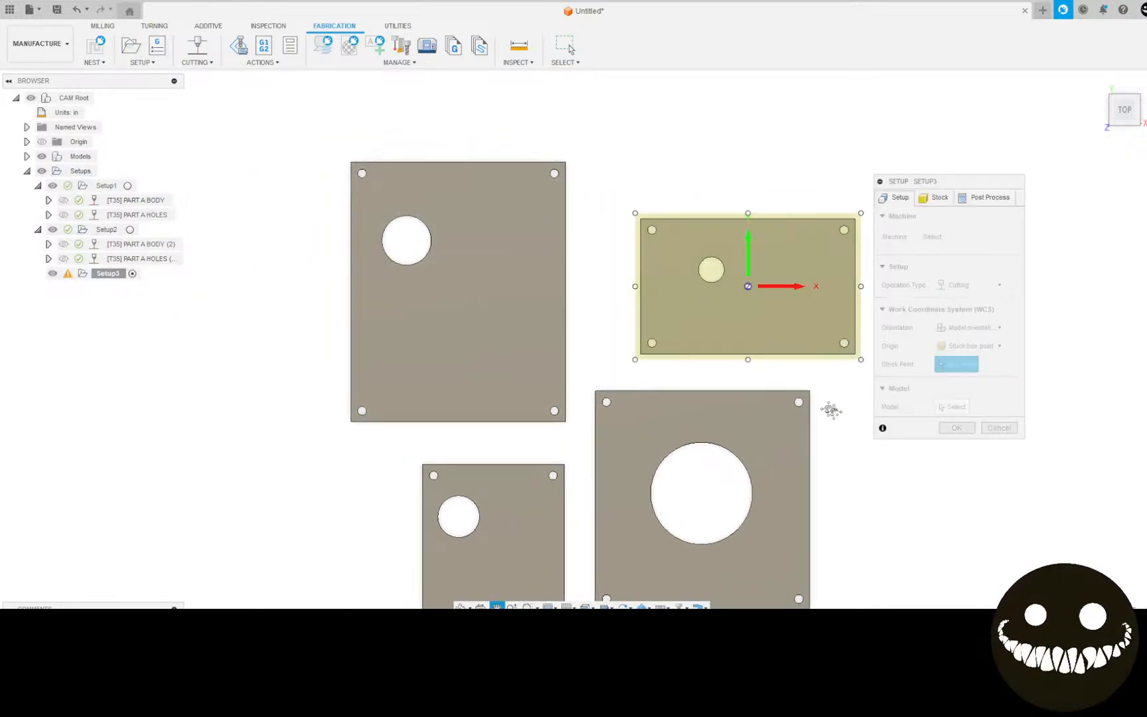
middle_click_drag(831, 409, 785, 305)
left_click(935, 197)
left_click(960, 236)
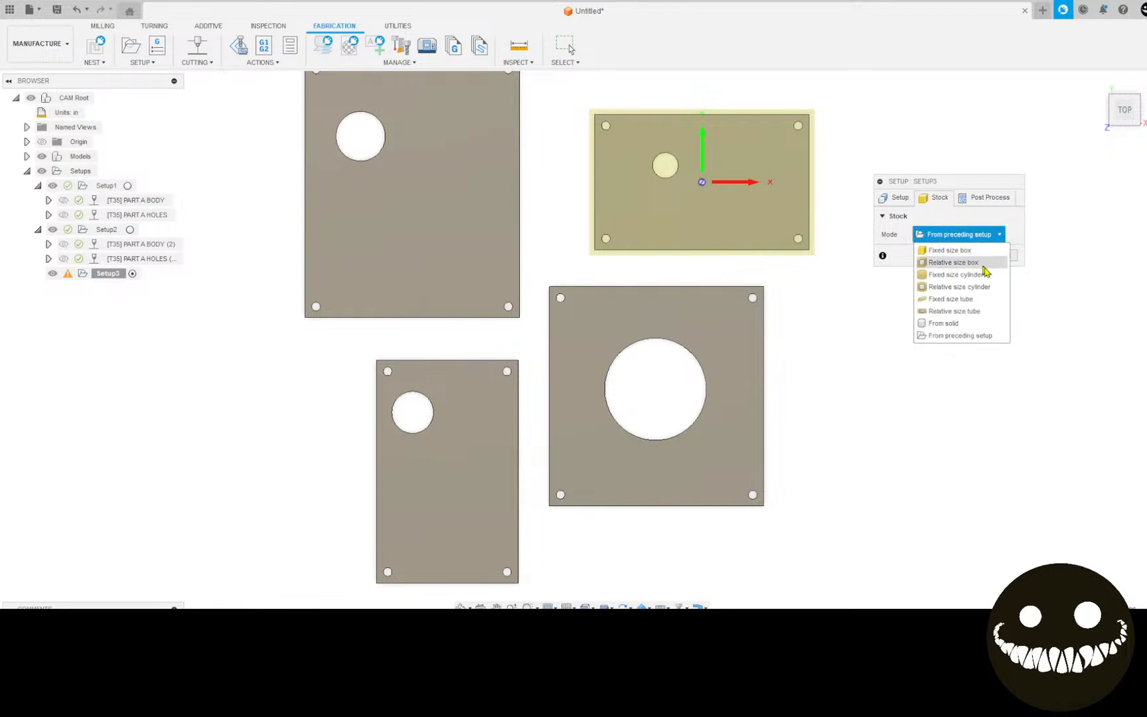
left_click(984, 265)
Assign the tall narrow plate as Setup3's model and place the work origin at its stock's lower-left corner.
left_click(905, 199)
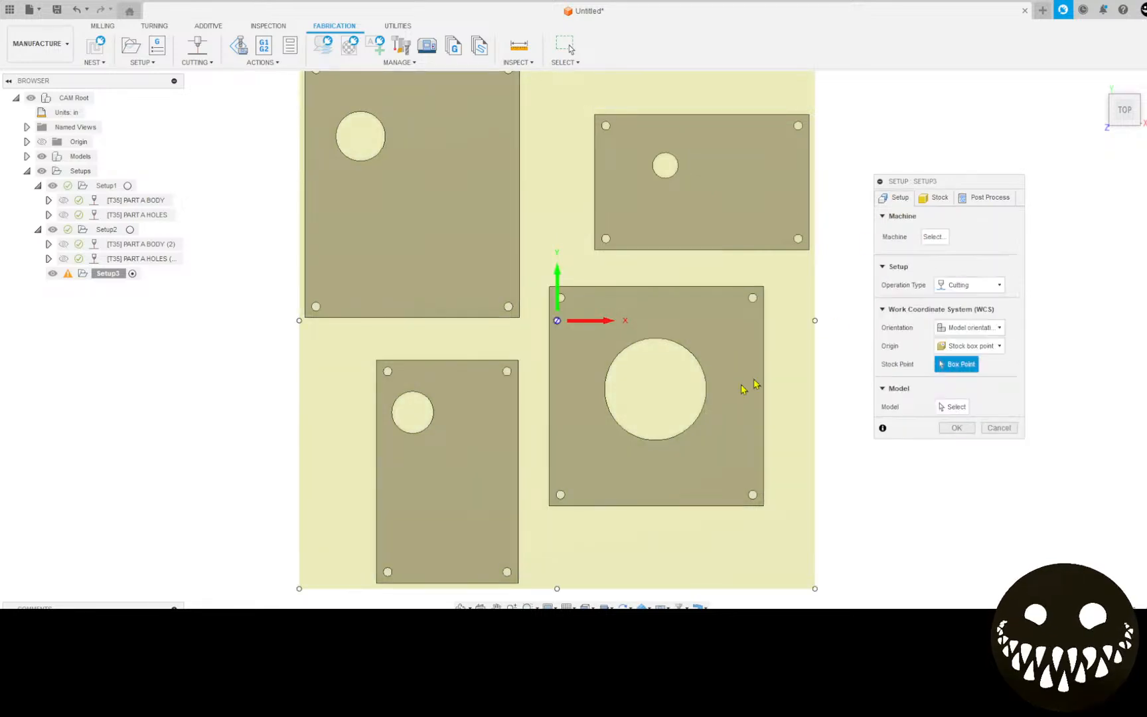
left_click(947, 406)
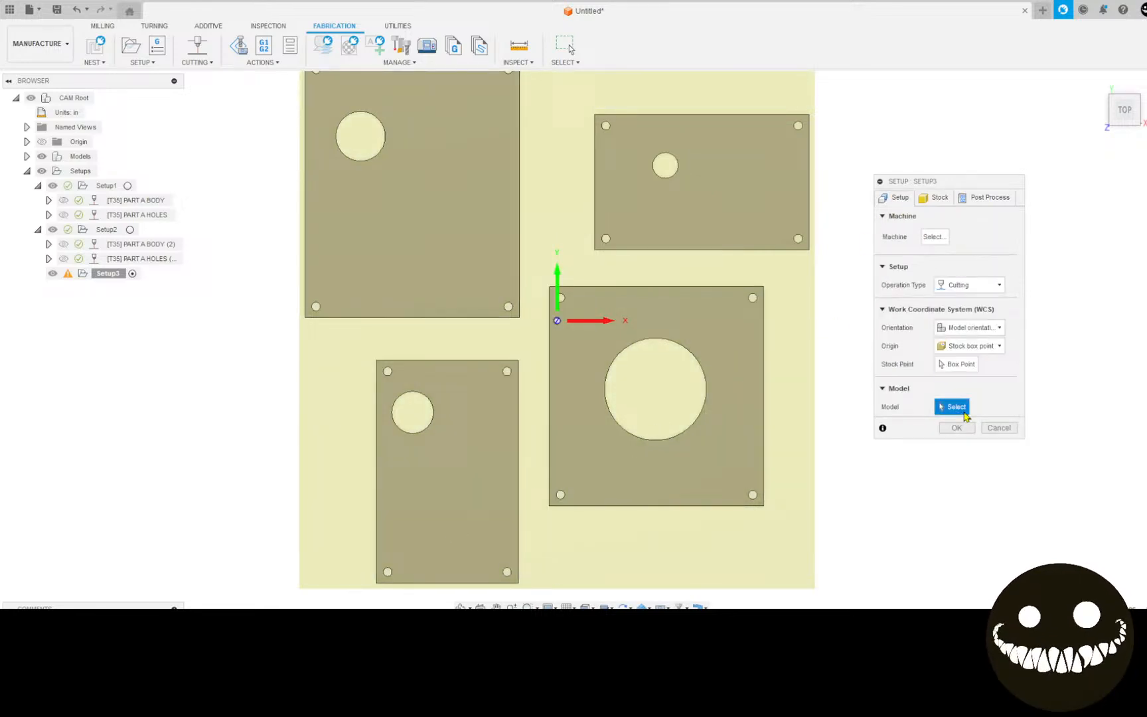
left_click(445, 476)
middle_click_drag(544, 241, 578, 218)
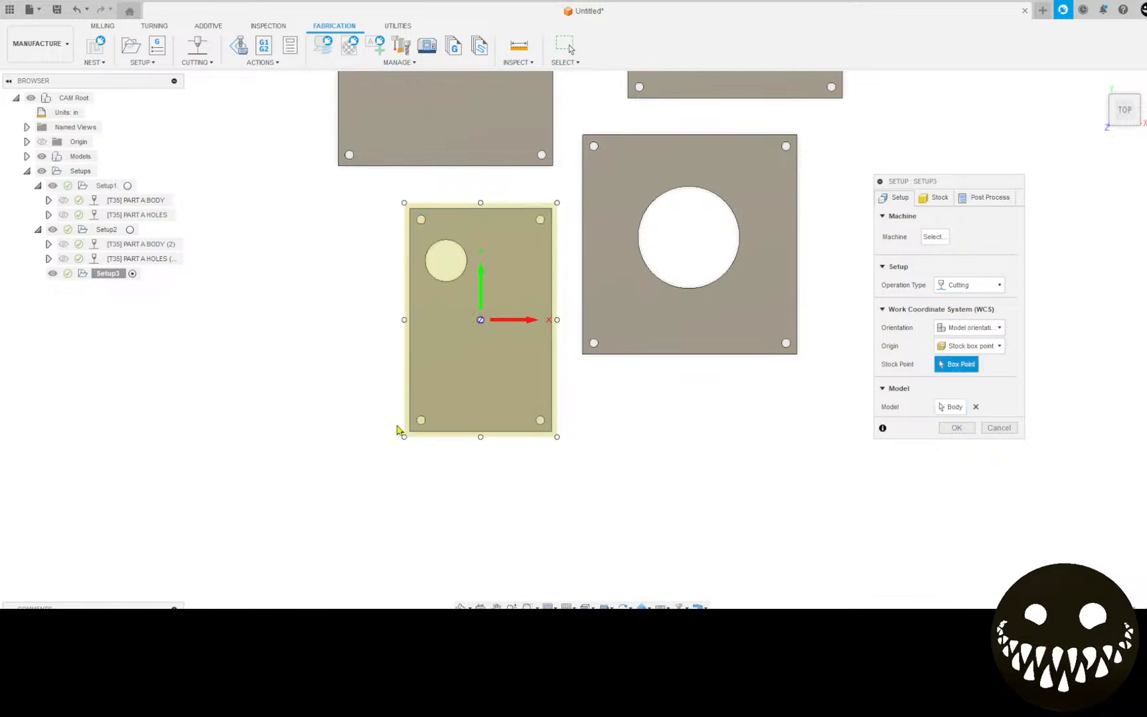
left_click(405, 438)
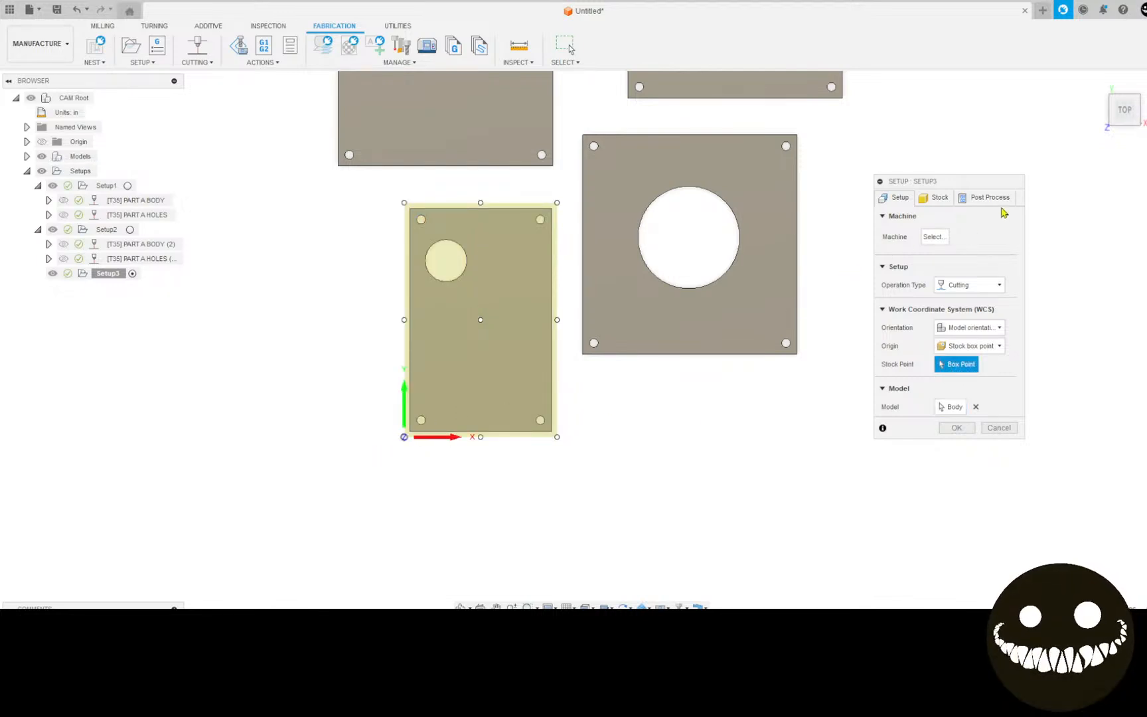
Set Setup3's program name to PART C and accept the setup.
left_click(992, 197)
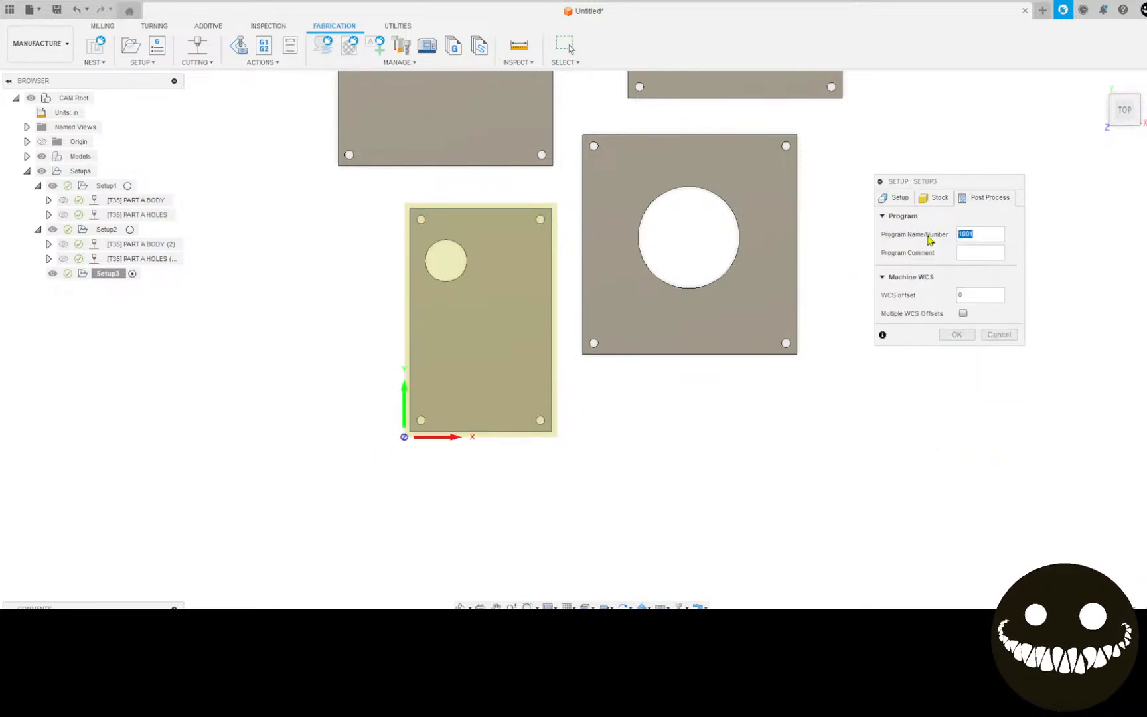
type("PARE")
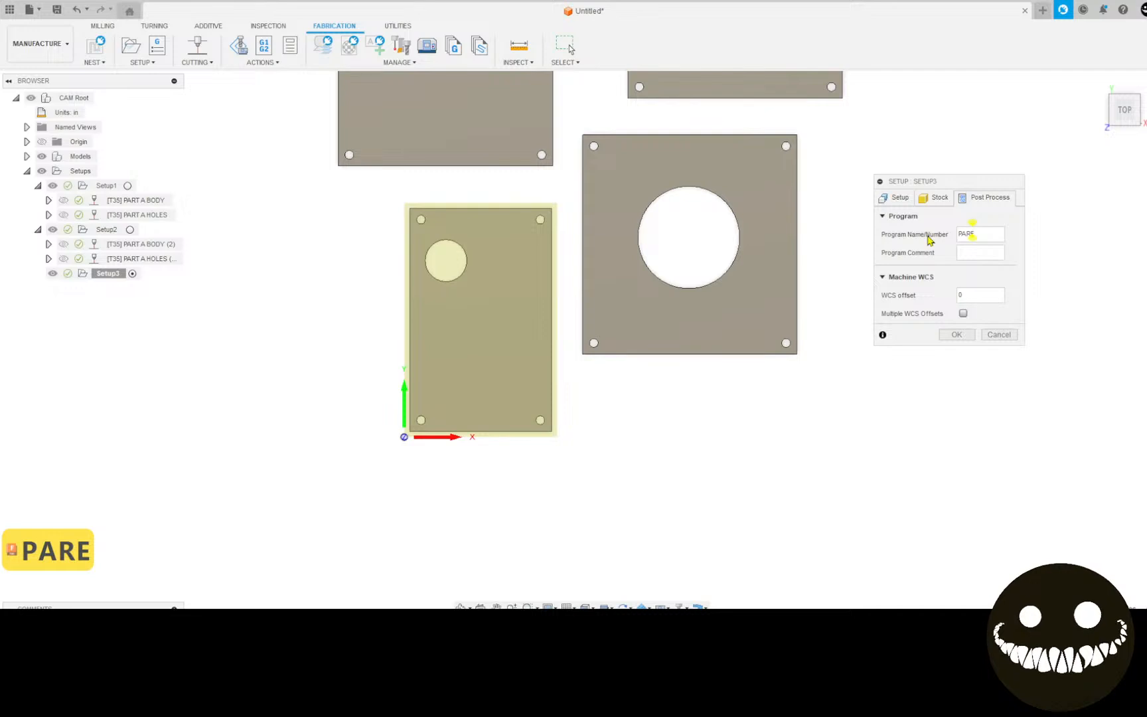
key("BackSpace")
type("T ")
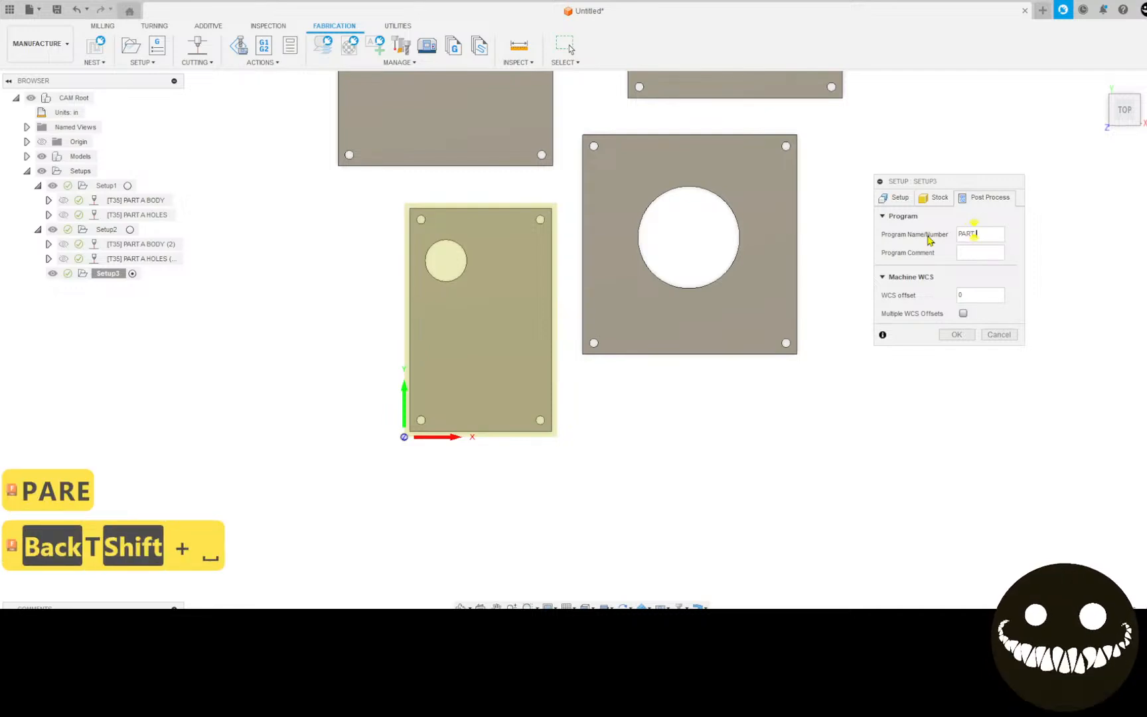
type("C")
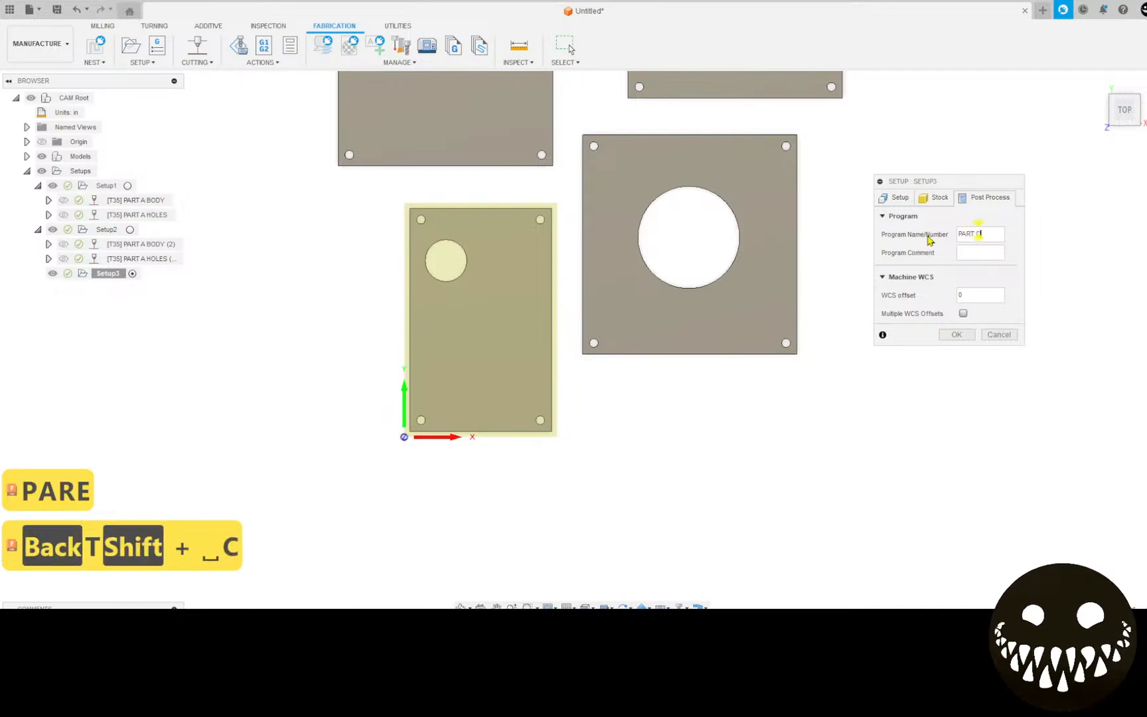
left_click(960, 341)
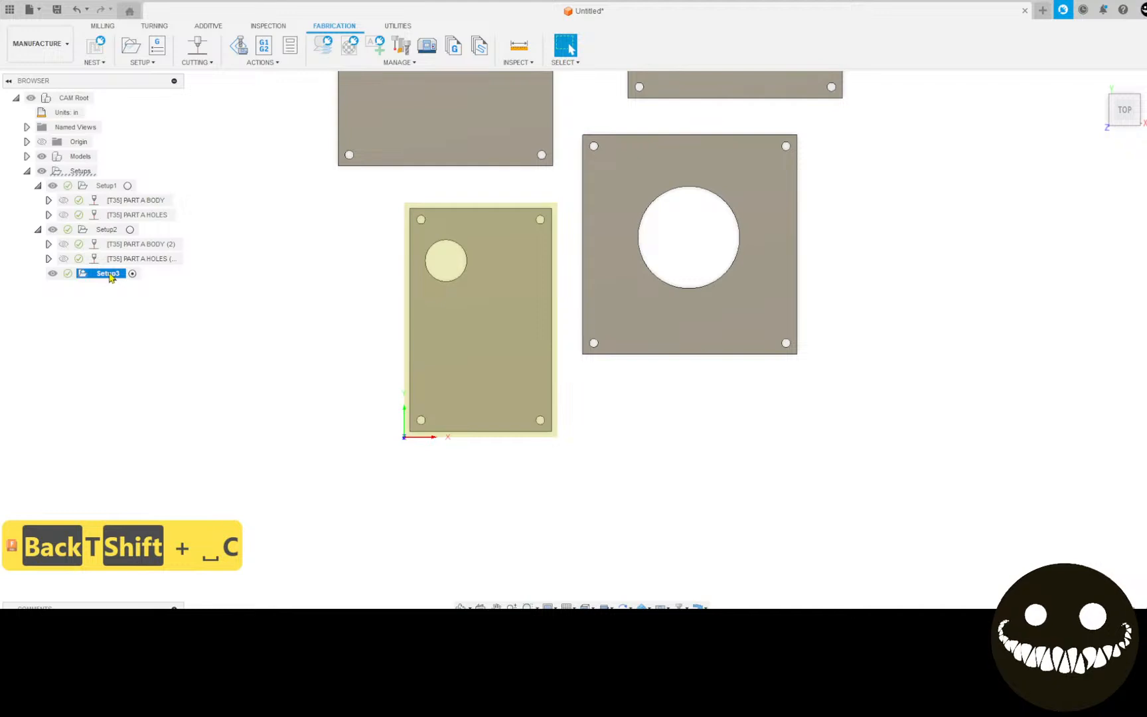
Add a cutting operation to Setup3 from the BODY PROFILE EXAMPLE template.
right_click(111, 278)
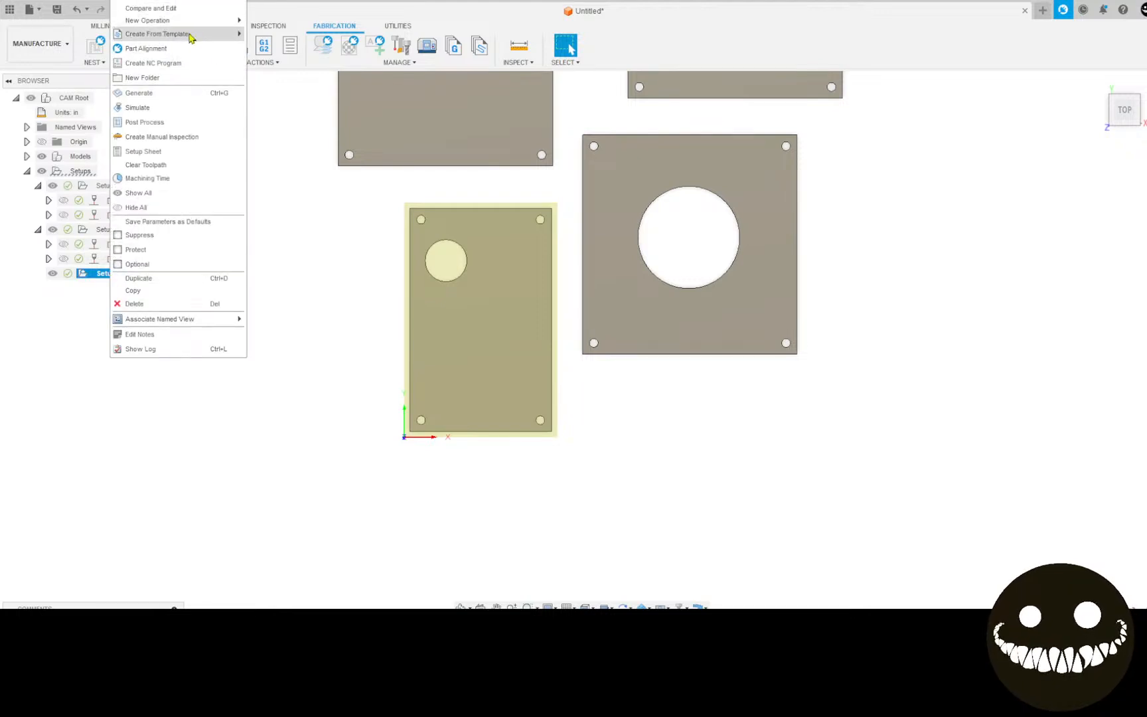
mouse_move(190, 36)
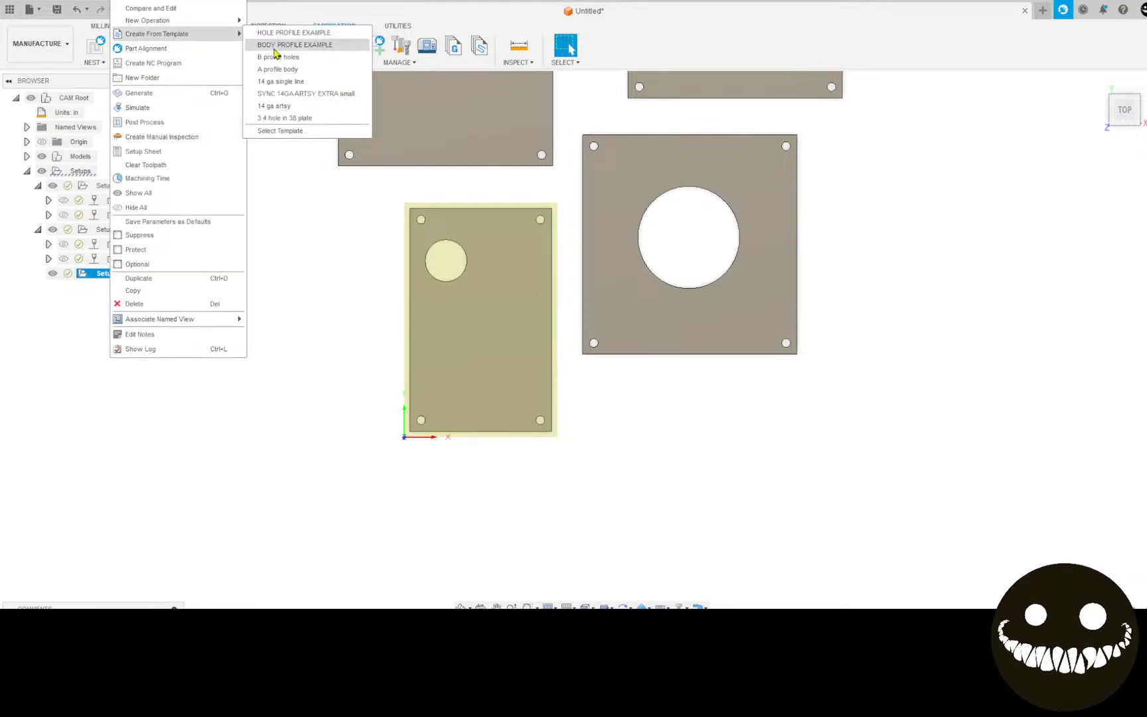
left_click(278, 45)
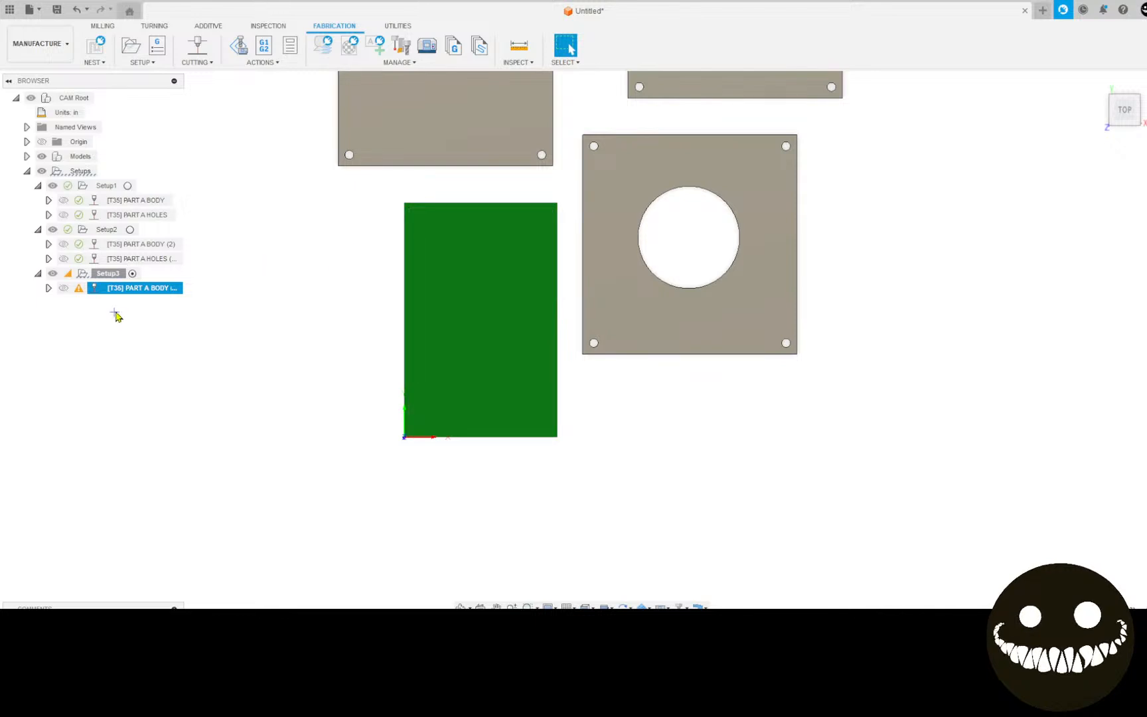
Replace the new body profile's contours with the narrow plate's large hole and outer edge.
double_click(93, 290)
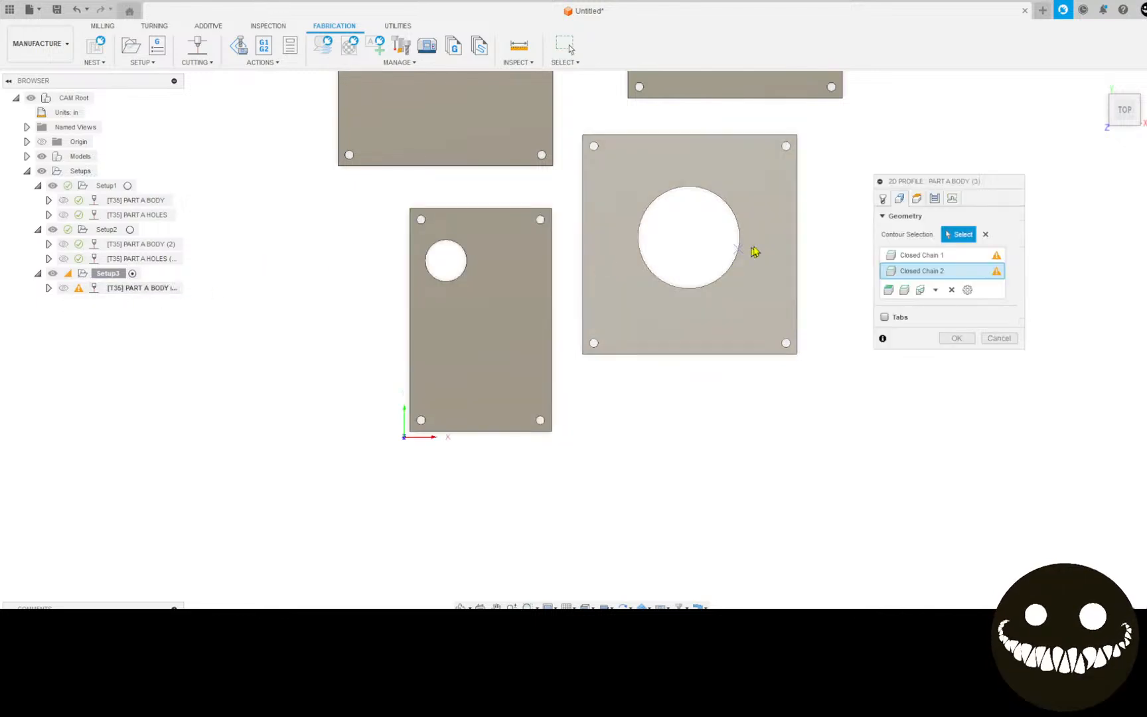
left_click(986, 234)
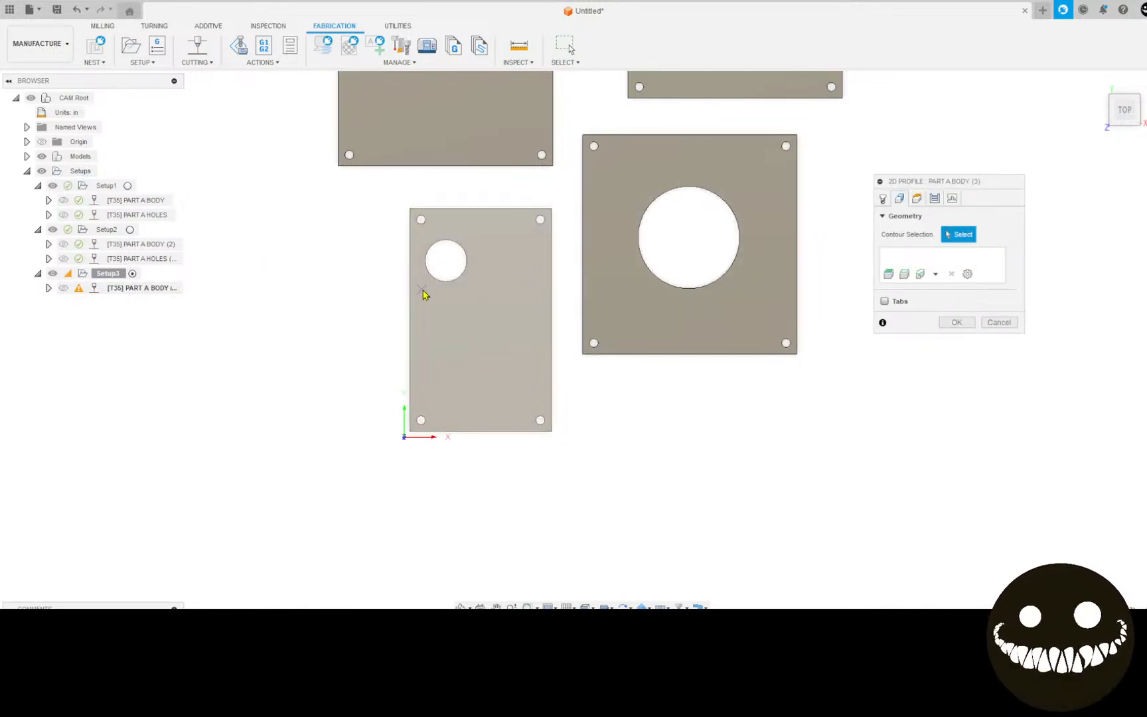
left_click(440, 282)
left_click(411, 282)
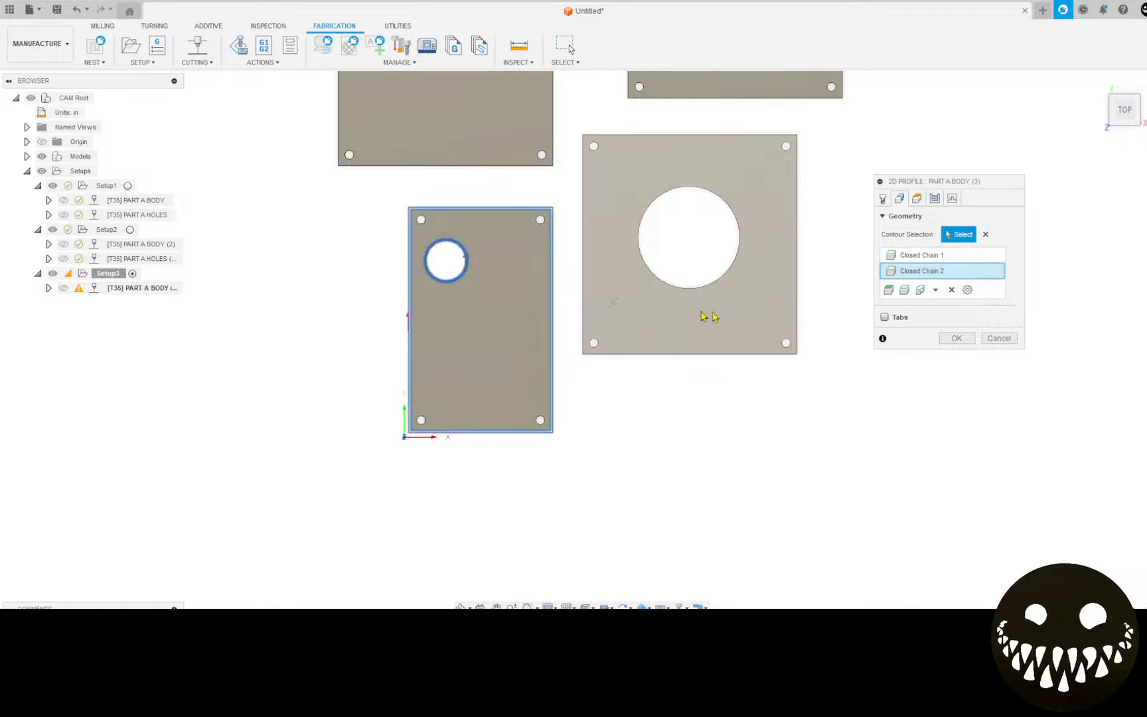
left_click(959, 339)
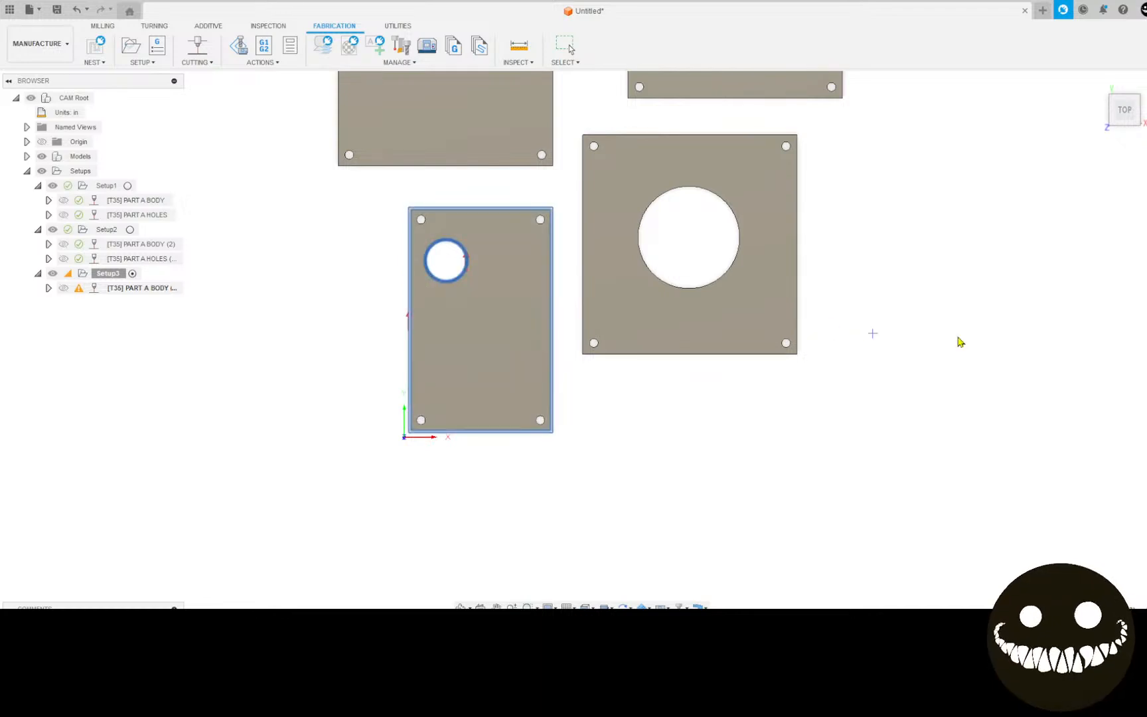
Add a second cutting operation to Setup3 from the HOLE PROFILE EXAMPLE template.
right_click(110, 273)
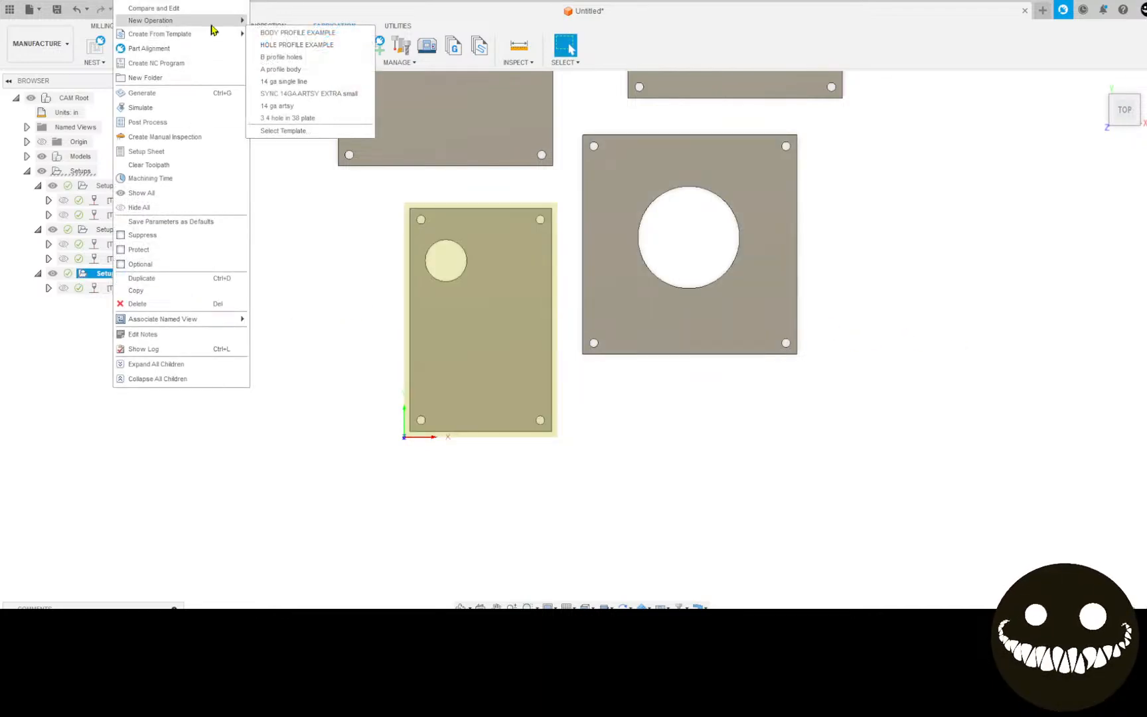
mouse_move(212, 25)
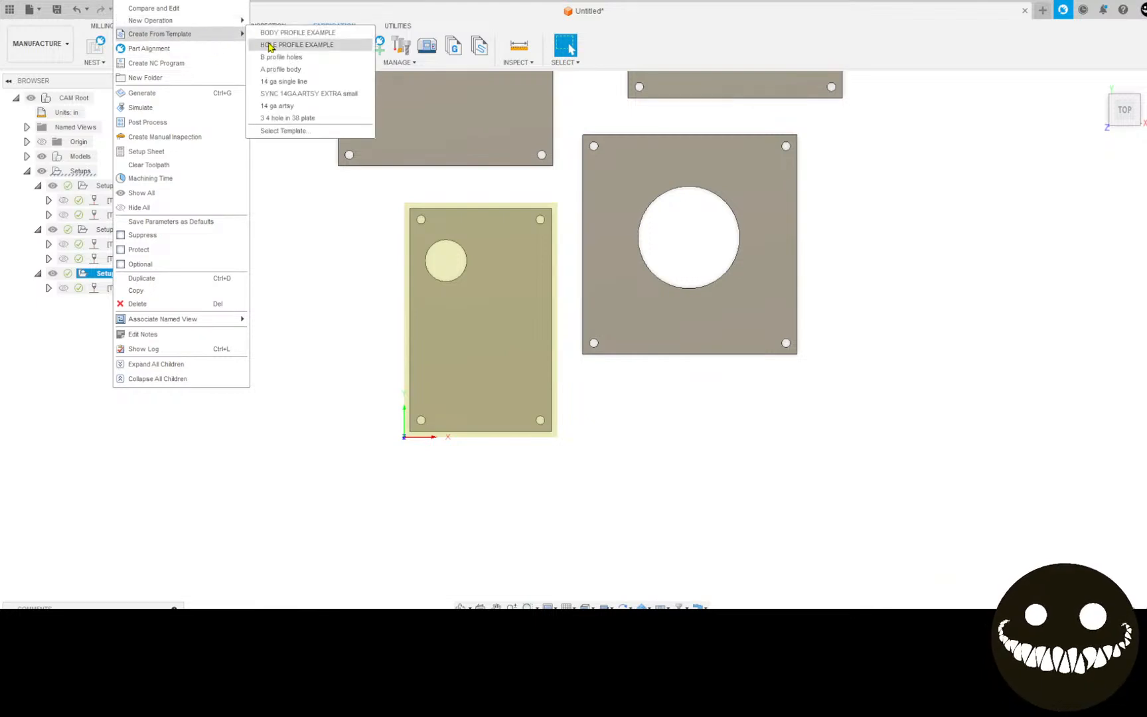
left_click(270, 47)
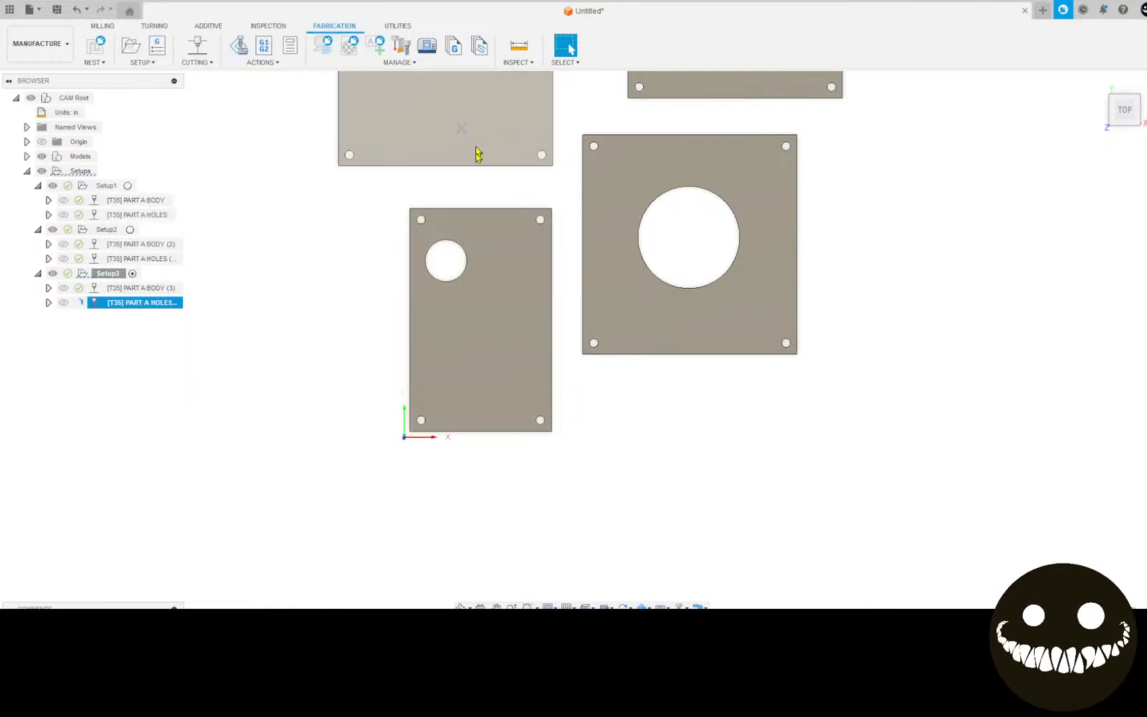
Replace the new hole profile's contours with the four small corner holes of the narrow plate.
double_click(97, 304)
left_click(985, 234)
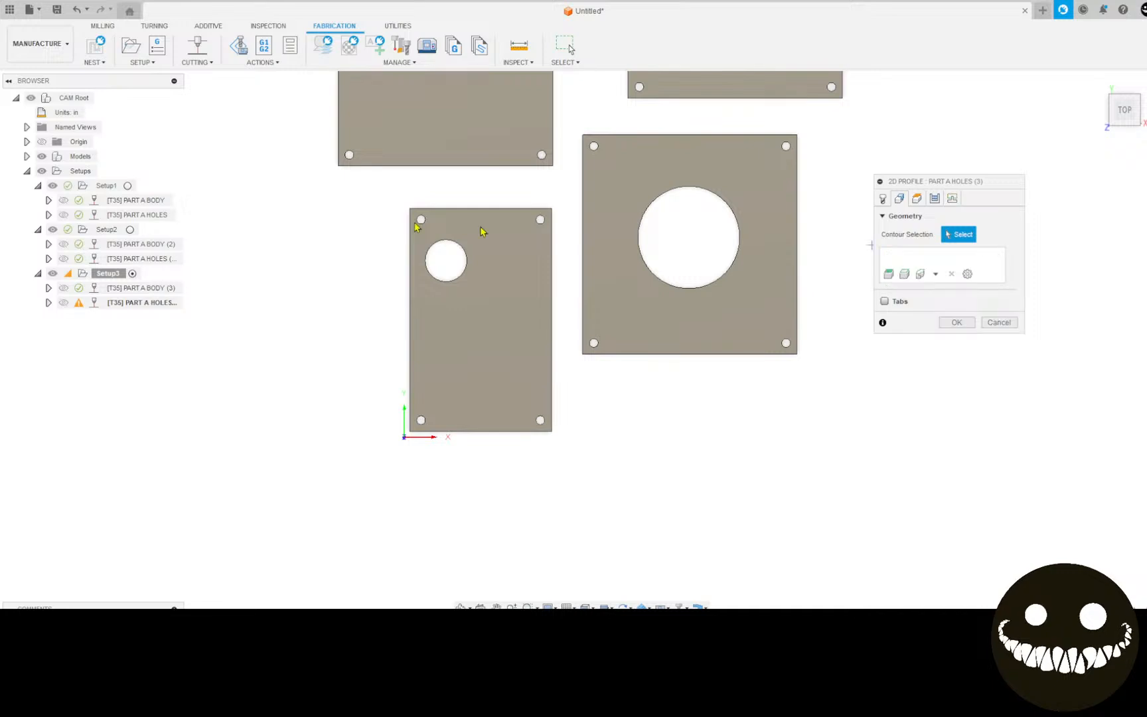
left_click(419, 218)
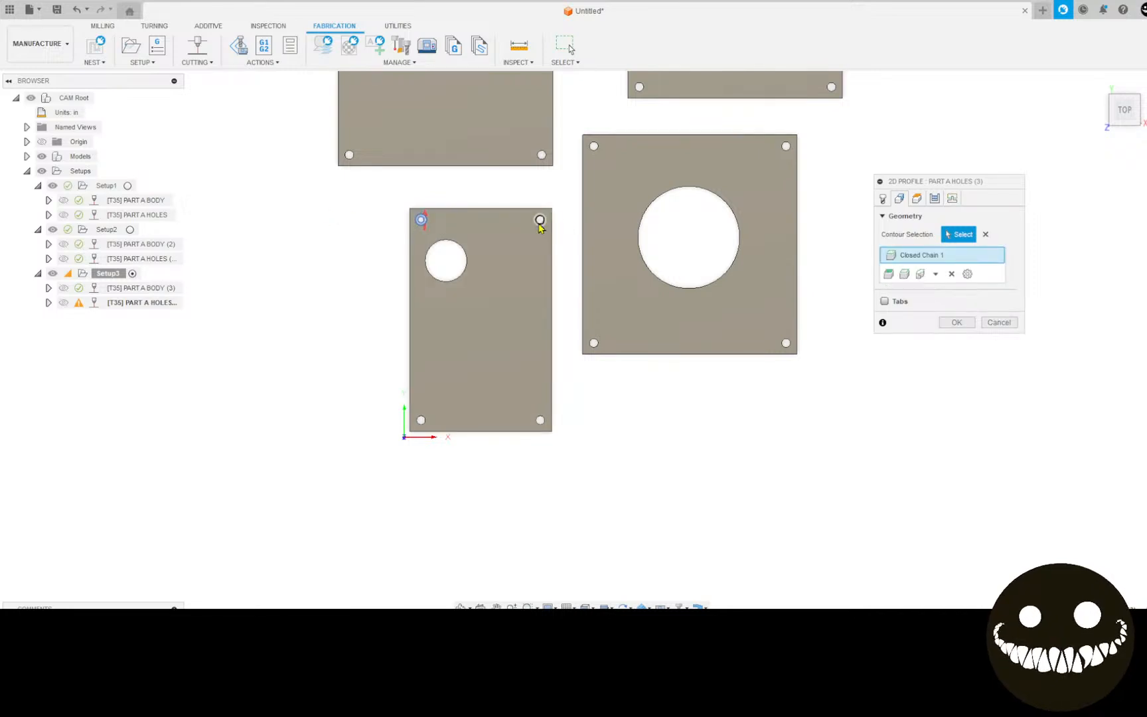
left_click(540, 221)
left_click(540, 420)
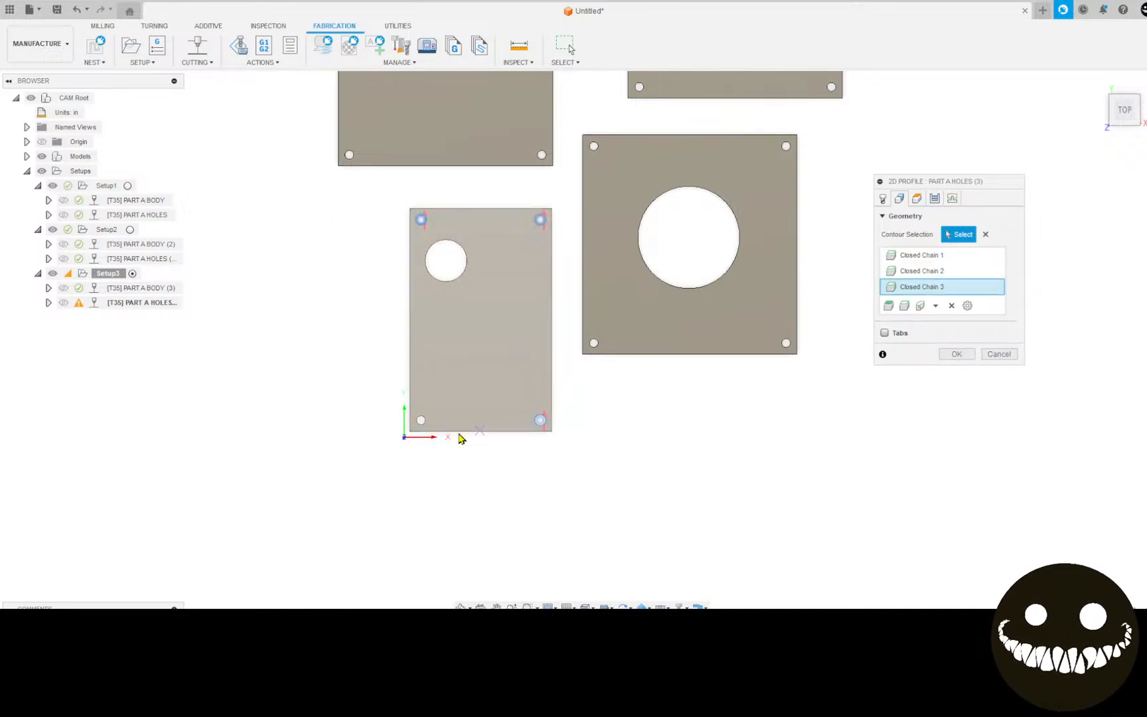
left_click(421, 420)
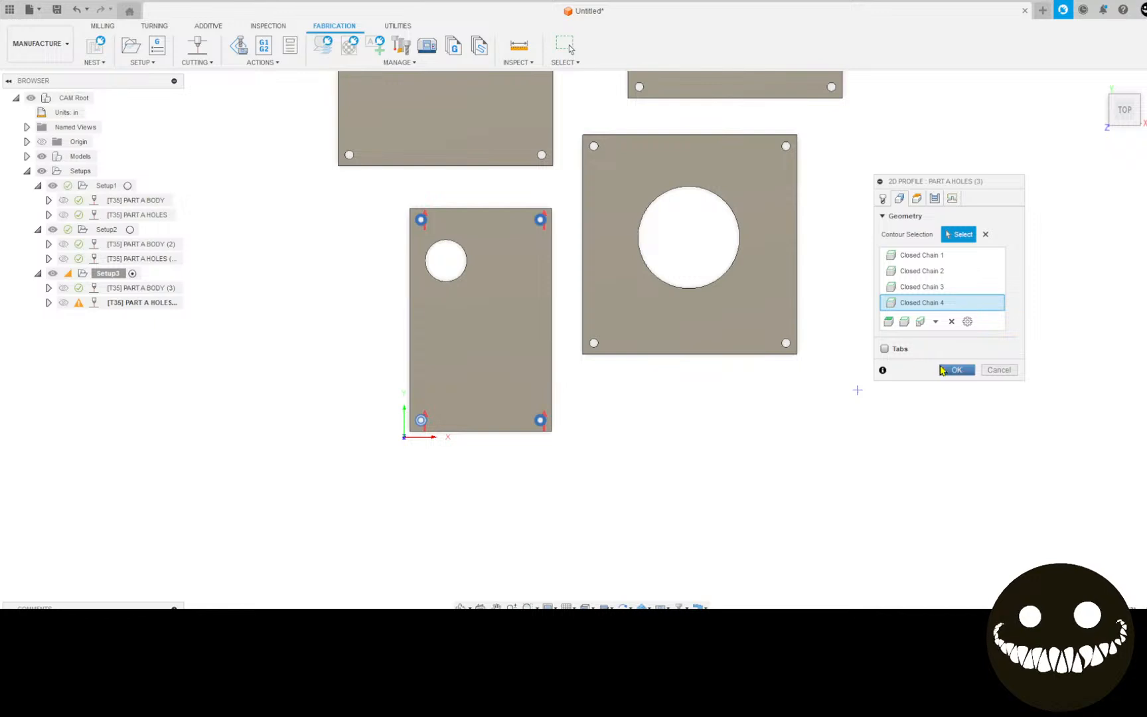
left_click(943, 370)
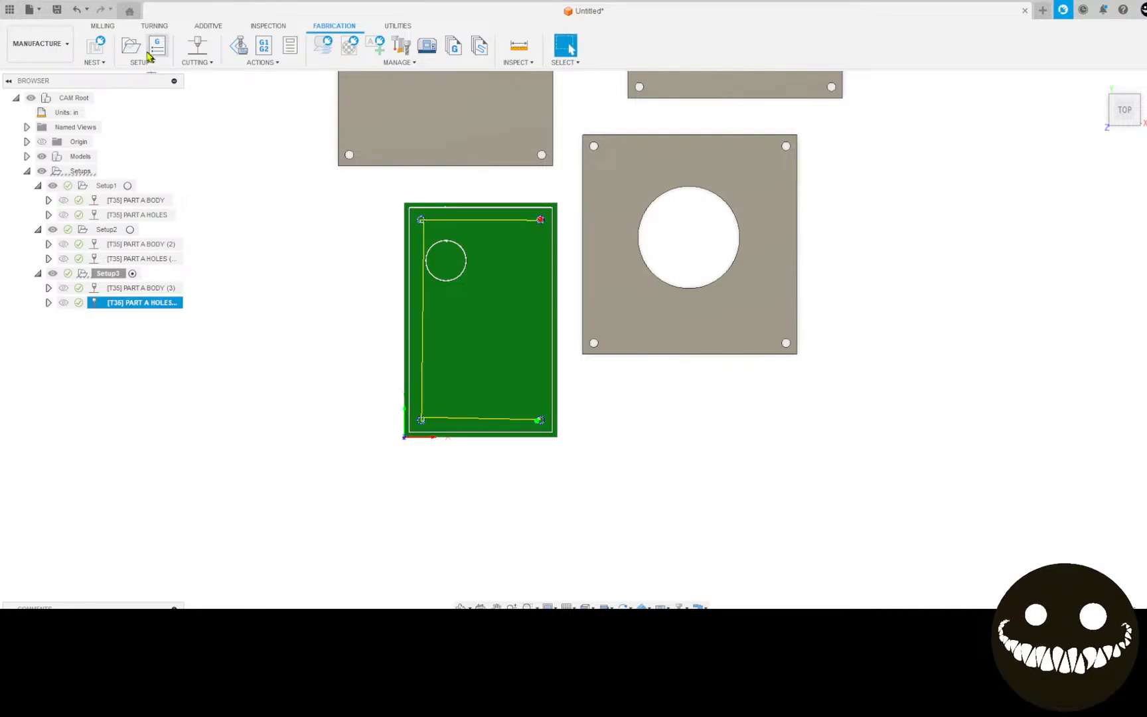
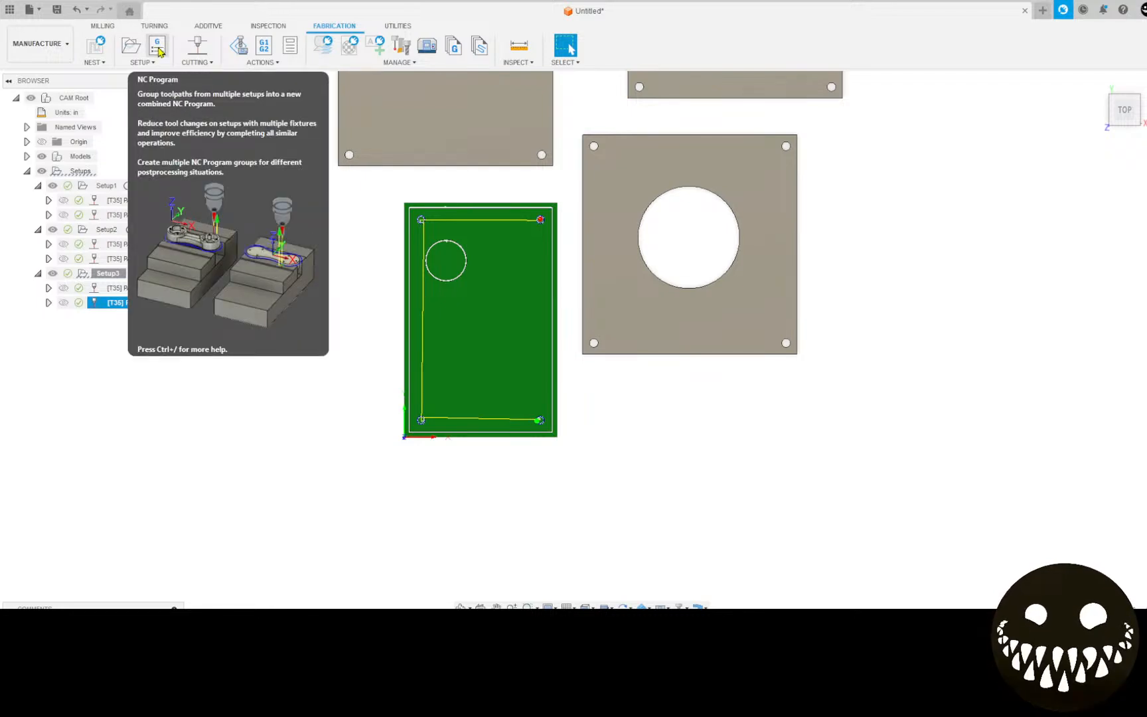
Create a fourth cutting setup with its stock mode set to Relative size box.
left_click(131, 46)
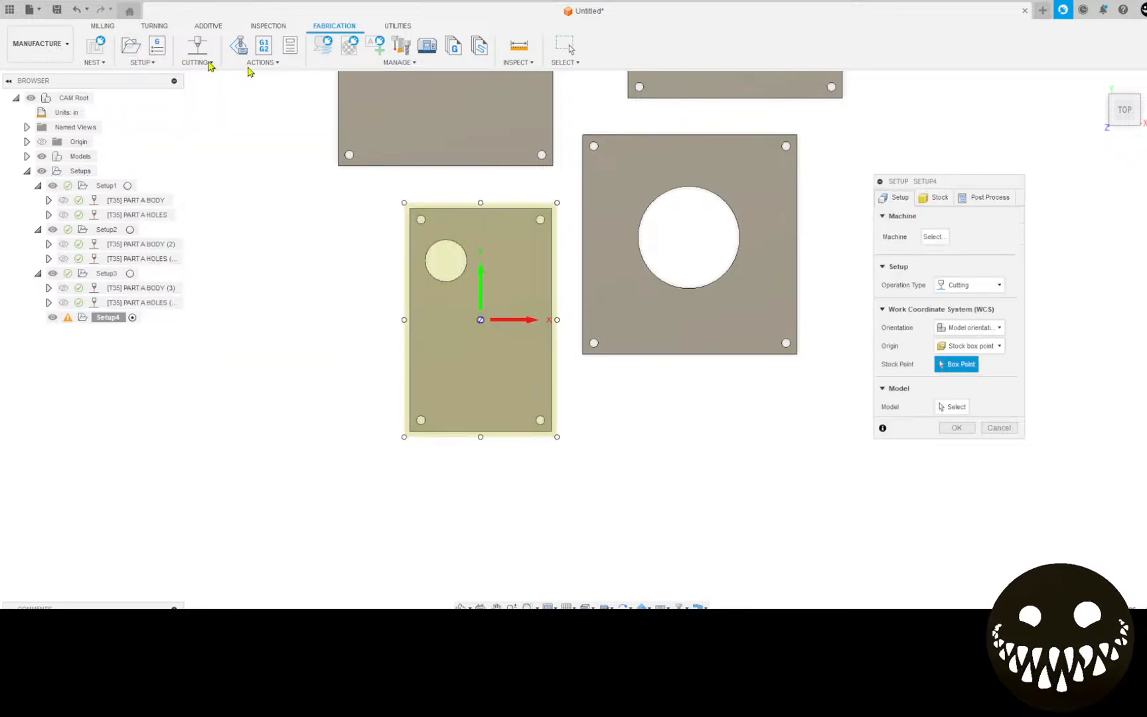
left_click(945, 202)
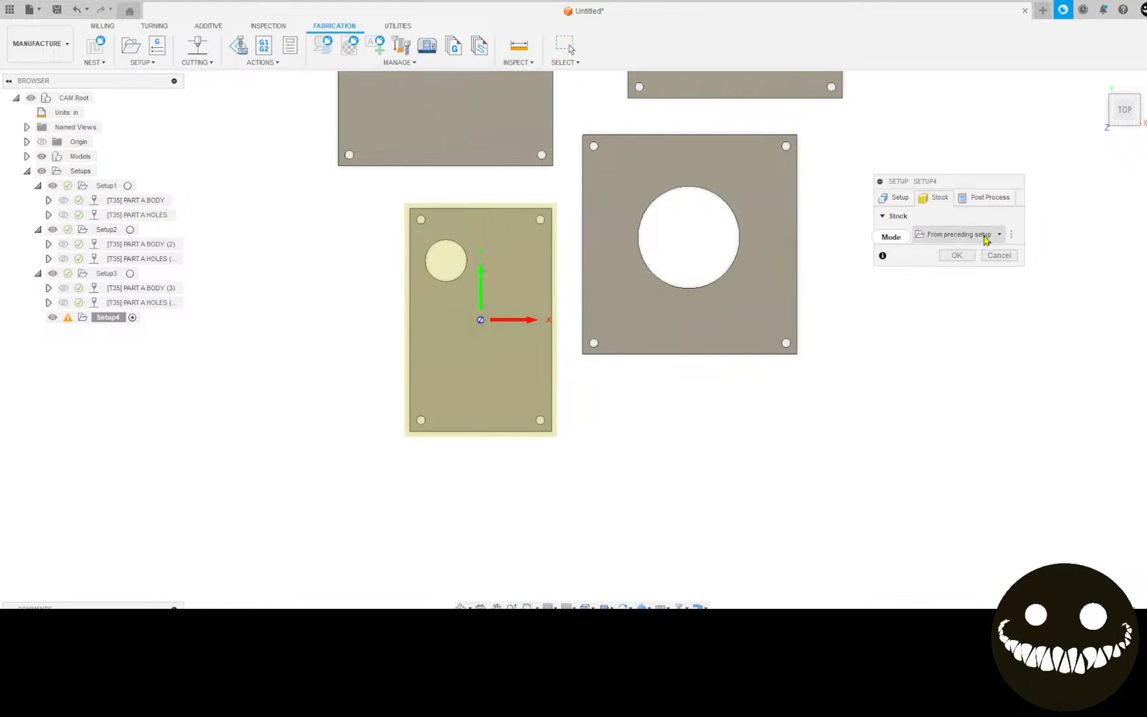
left_click(991, 235)
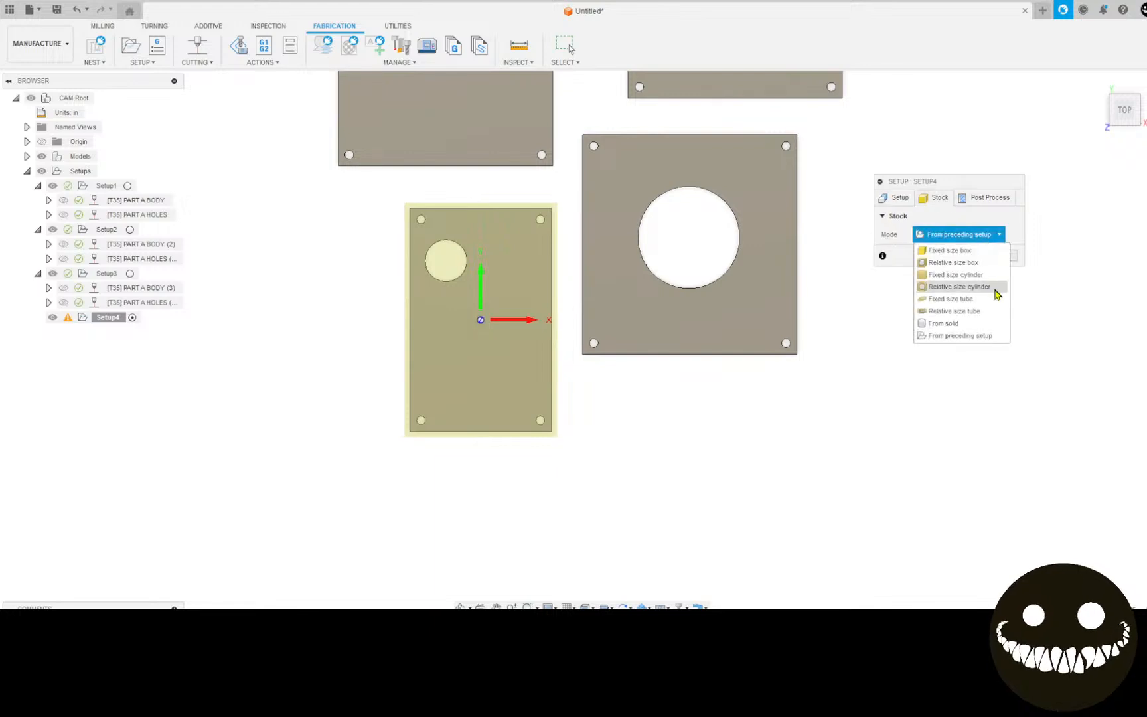
left_click(975, 263)
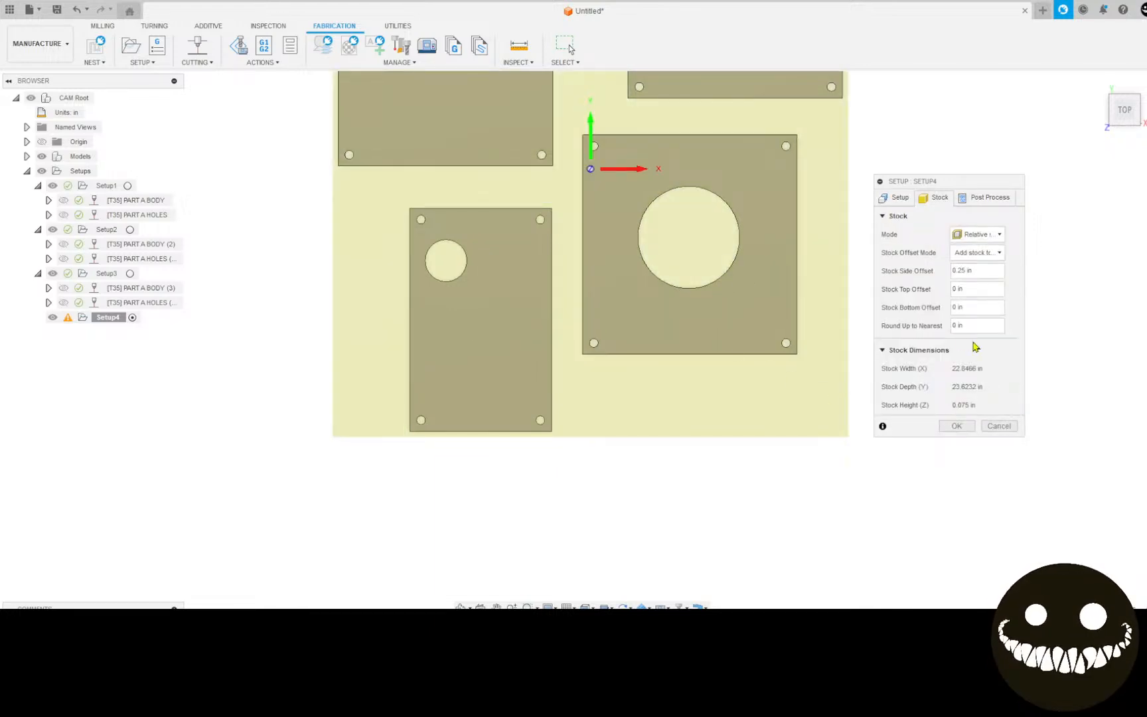
Assign the plate with the largest hole as Setup4's model and place the work origin at its stock's lower-left corner.
left_click(901, 198)
left_click(950, 405)
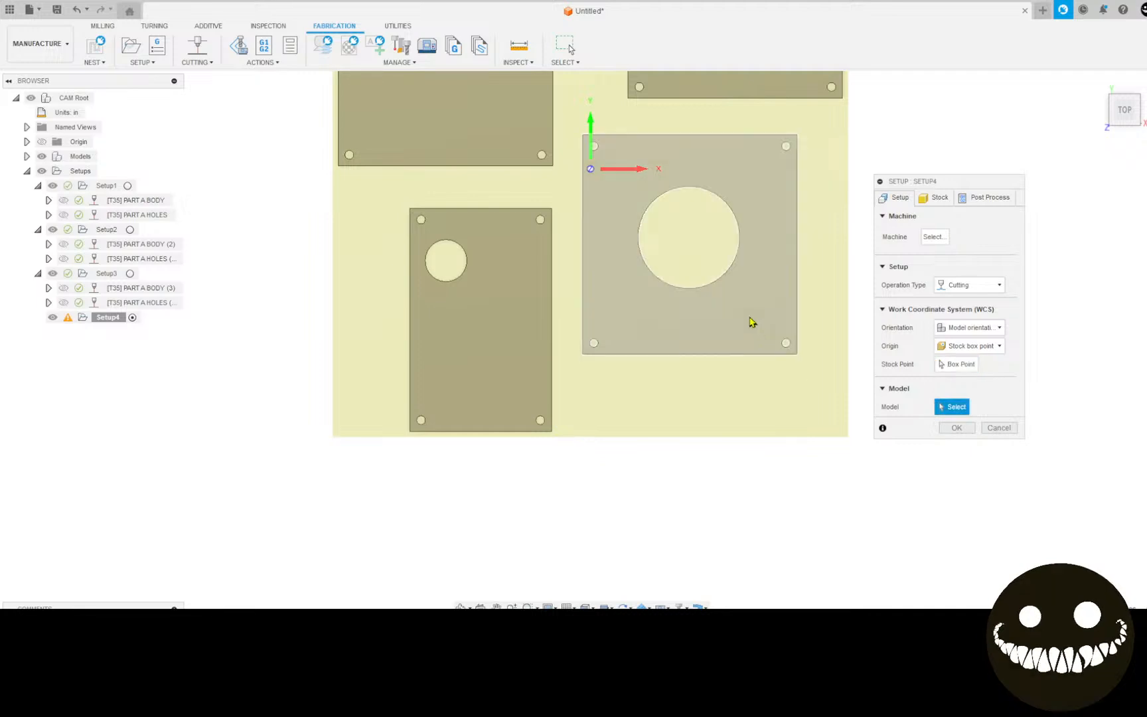
left_click(750, 323)
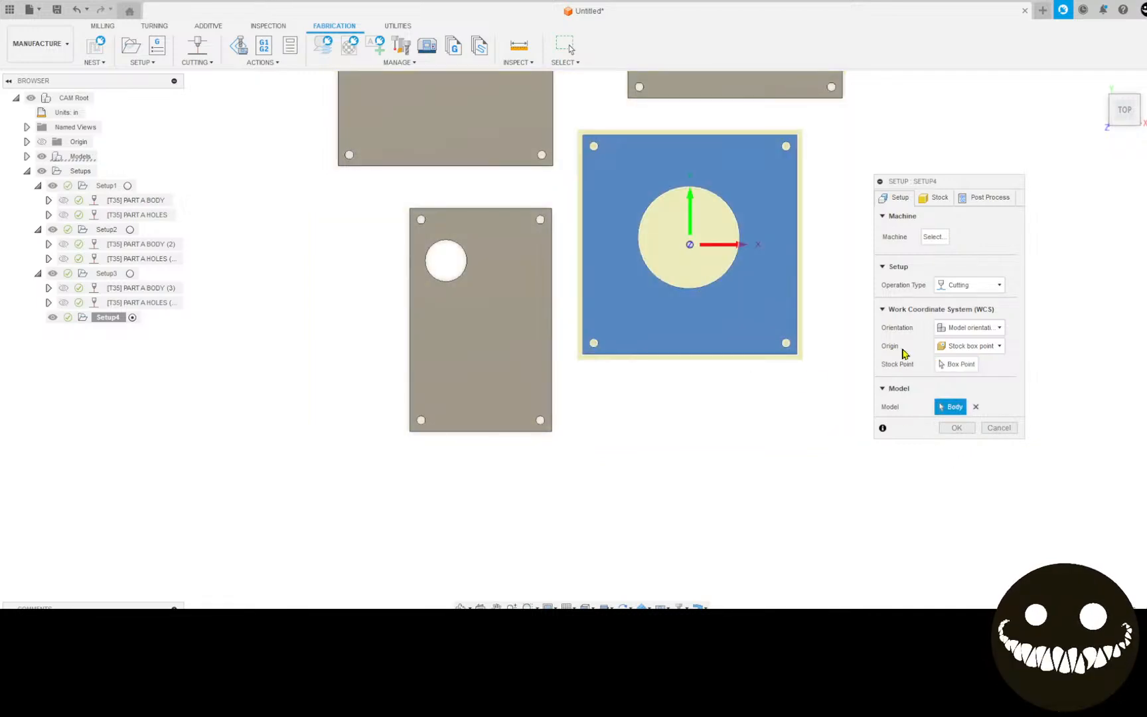
left_click(956, 364)
left_click(578, 360)
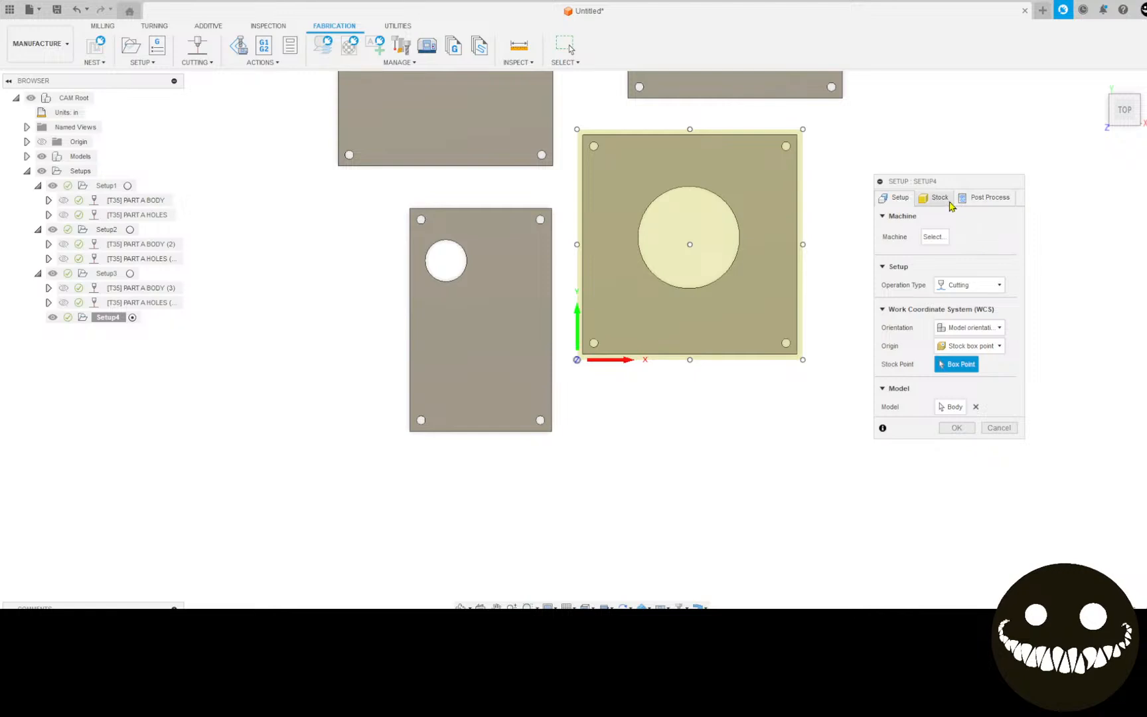
Set Setup4's post-process program name to PART D and accept the setup.
left_click(989, 197)
left_click_drag(989, 233, 928, 234)
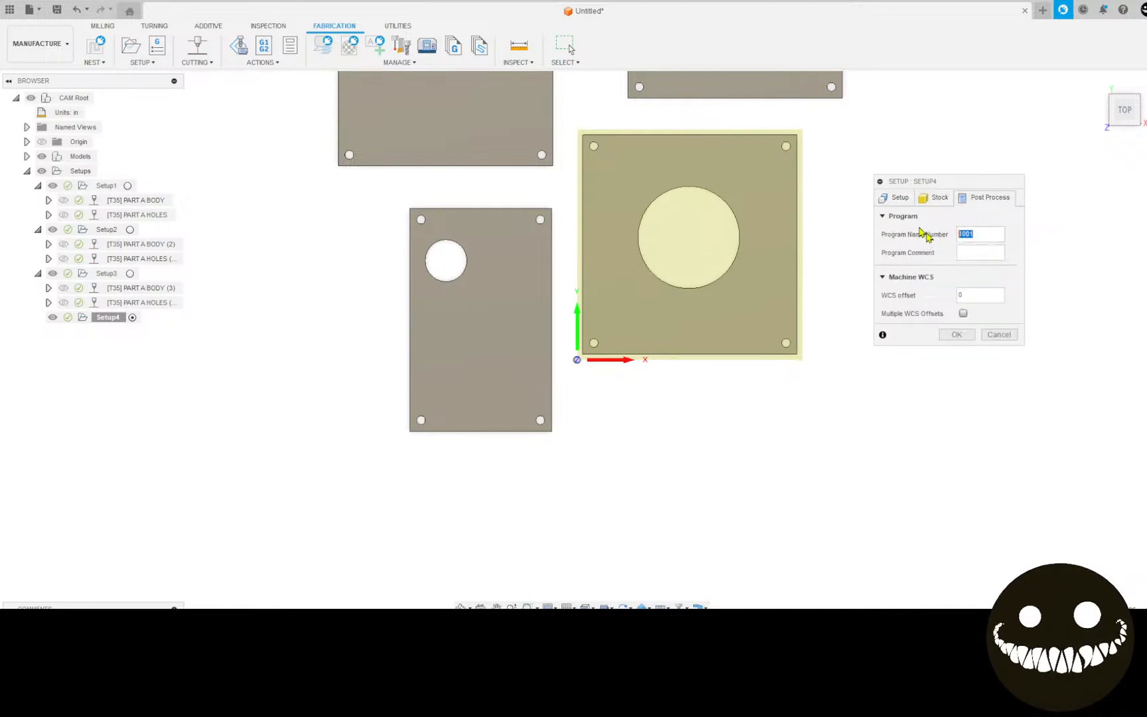
type("PART D")
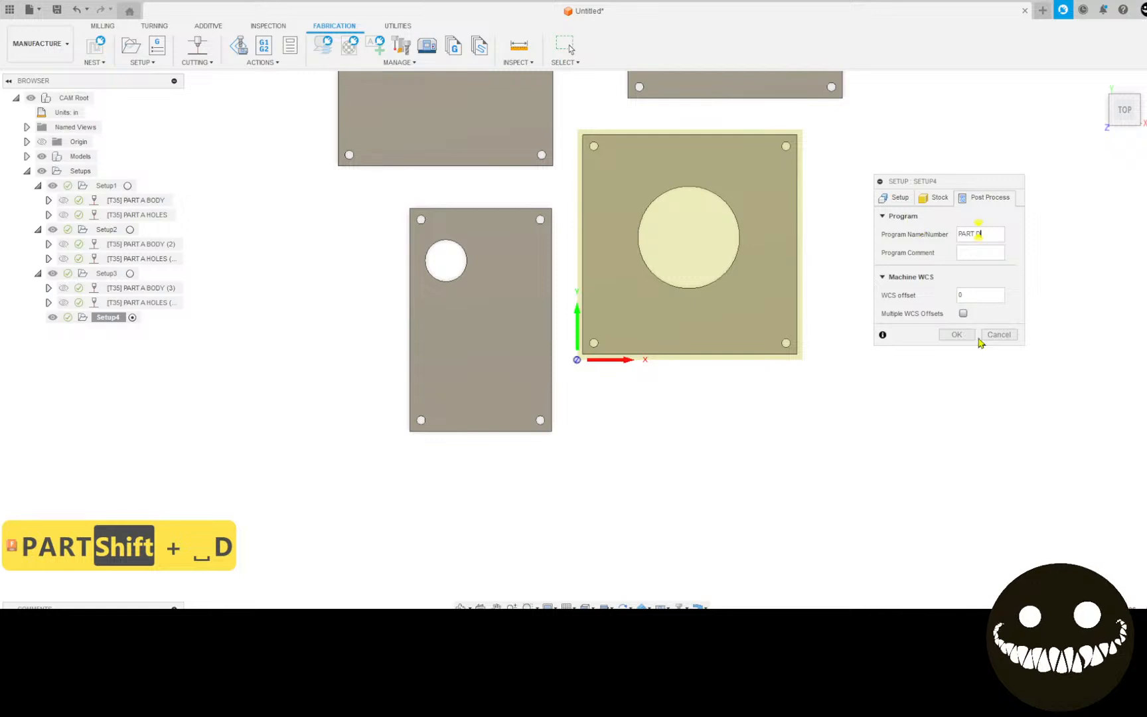
left_click(957, 335)
Add a cutting operation to Setup4 from the BODY PROFILE EXAMPLE template.
right_click(117, 319)
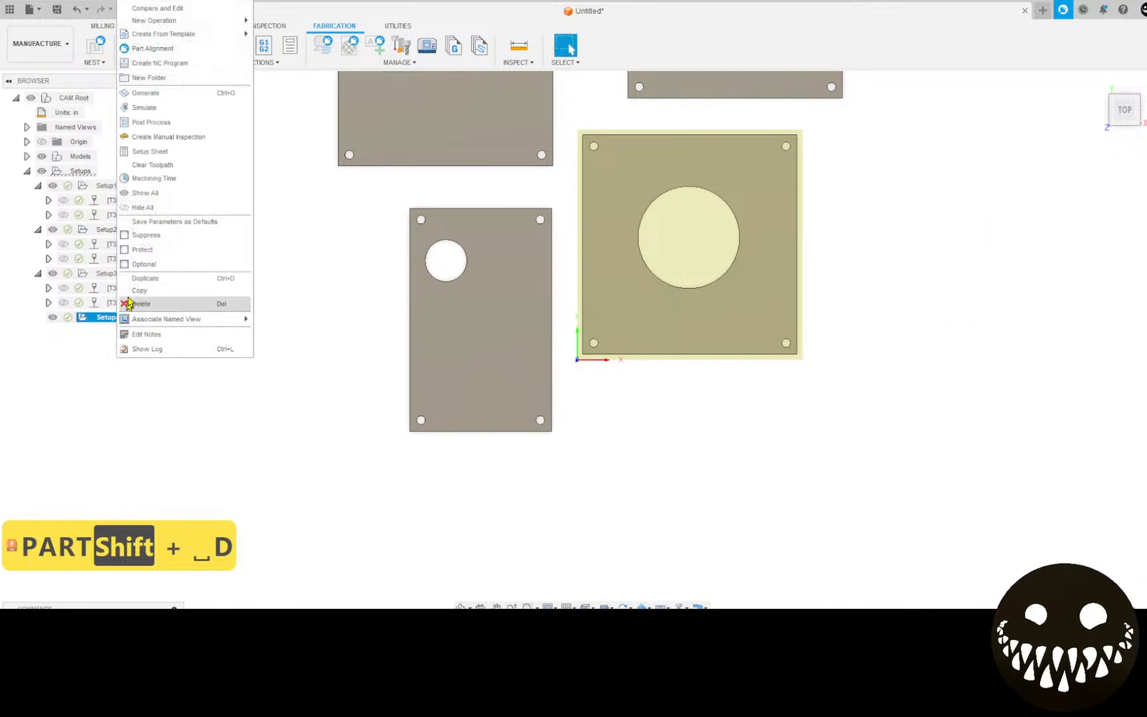
mouse_move(183, 33)
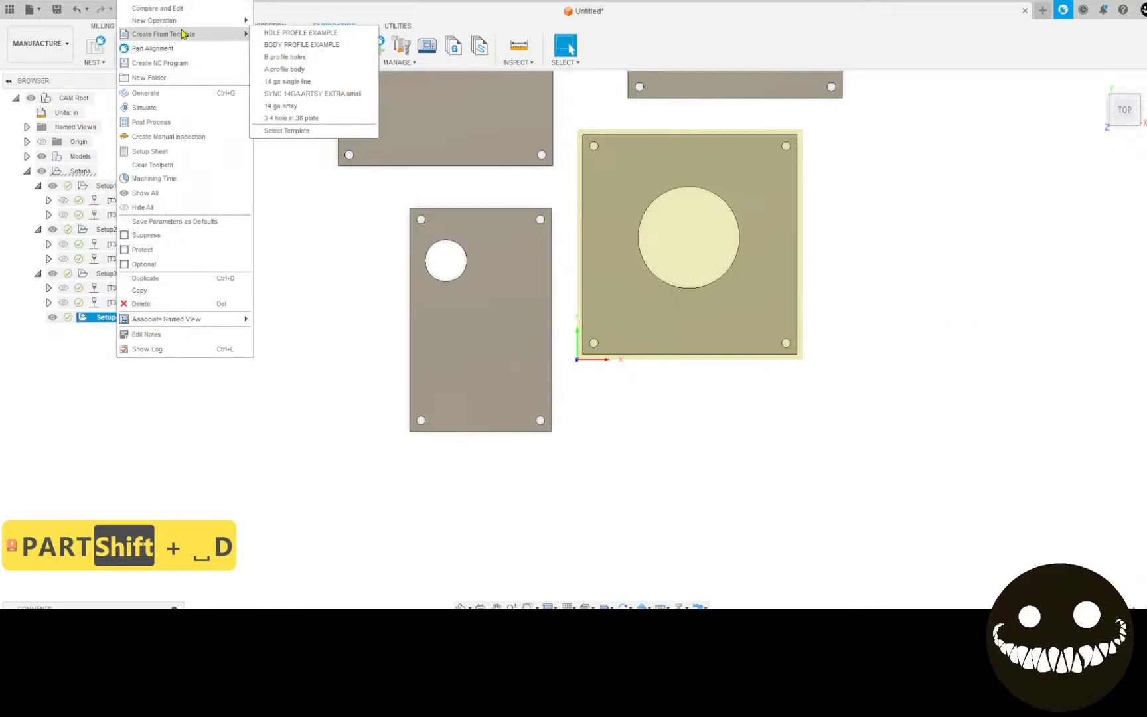
left_click(335, 44)
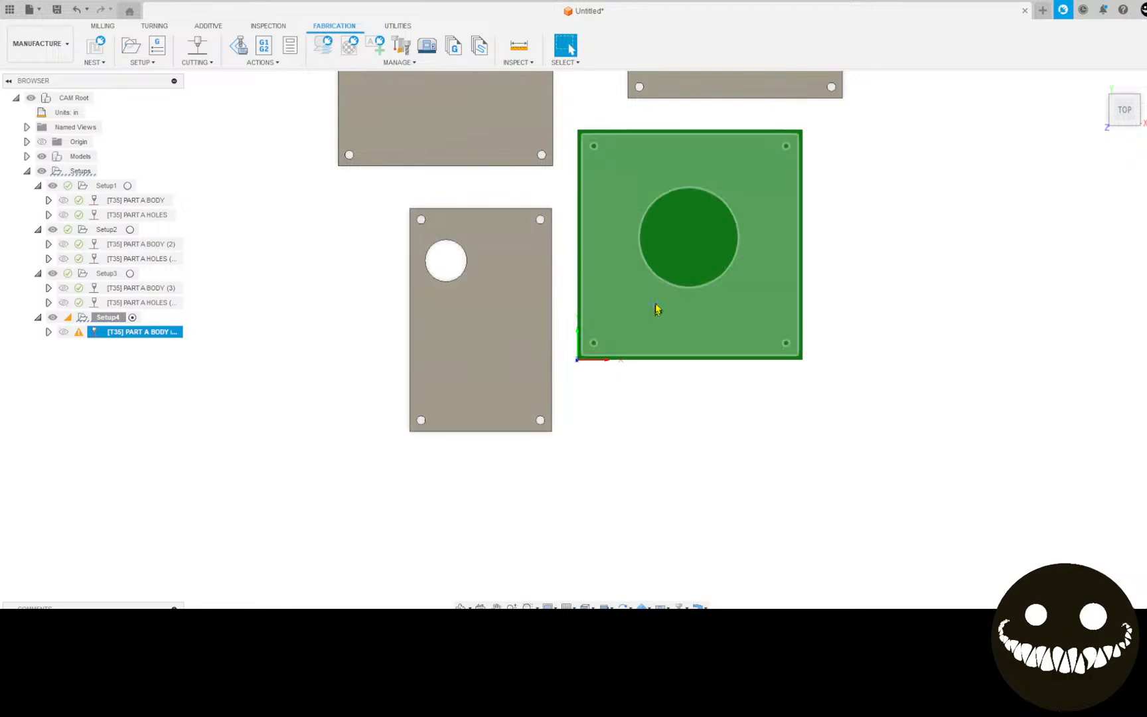
Replace the new body profile's contours with the outer edge and the large central hole of Setup4's plate.
double_click(97, 332)
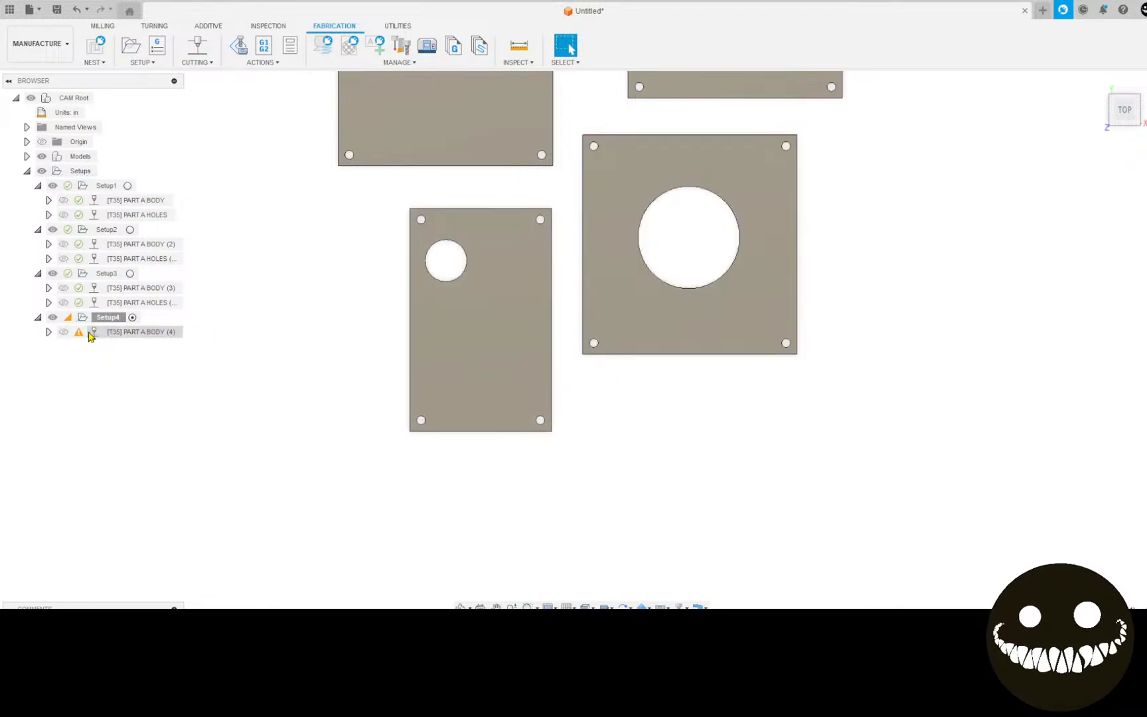
left_click(986, 233)
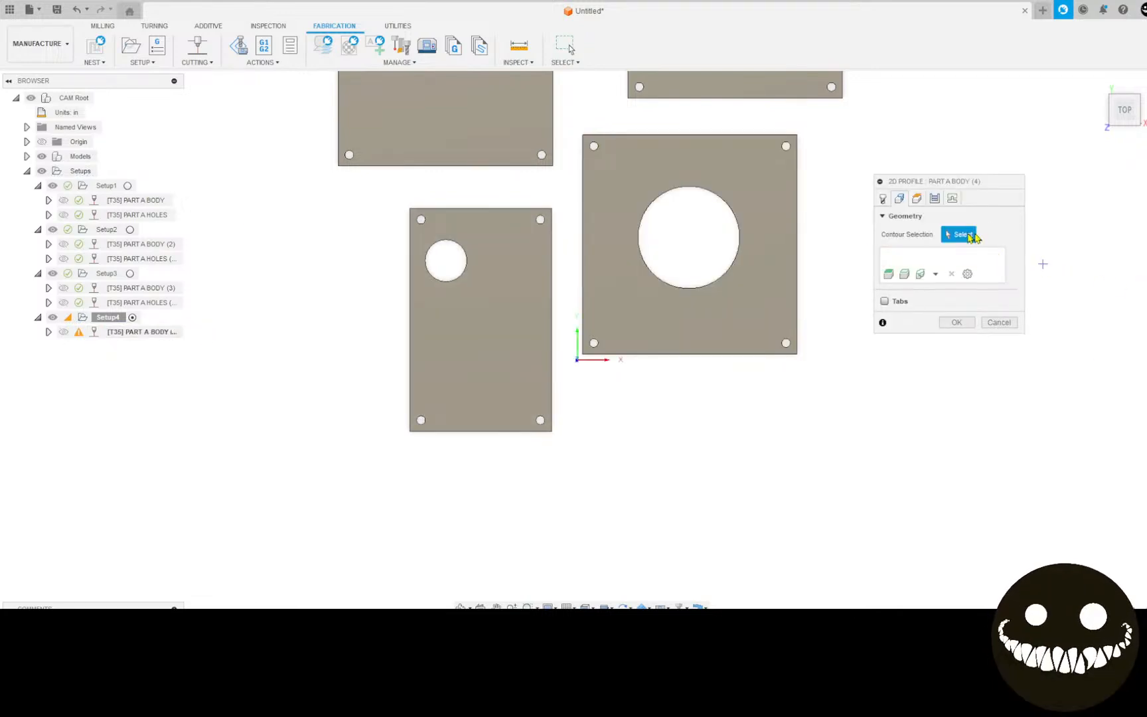
left_click(799, 227)
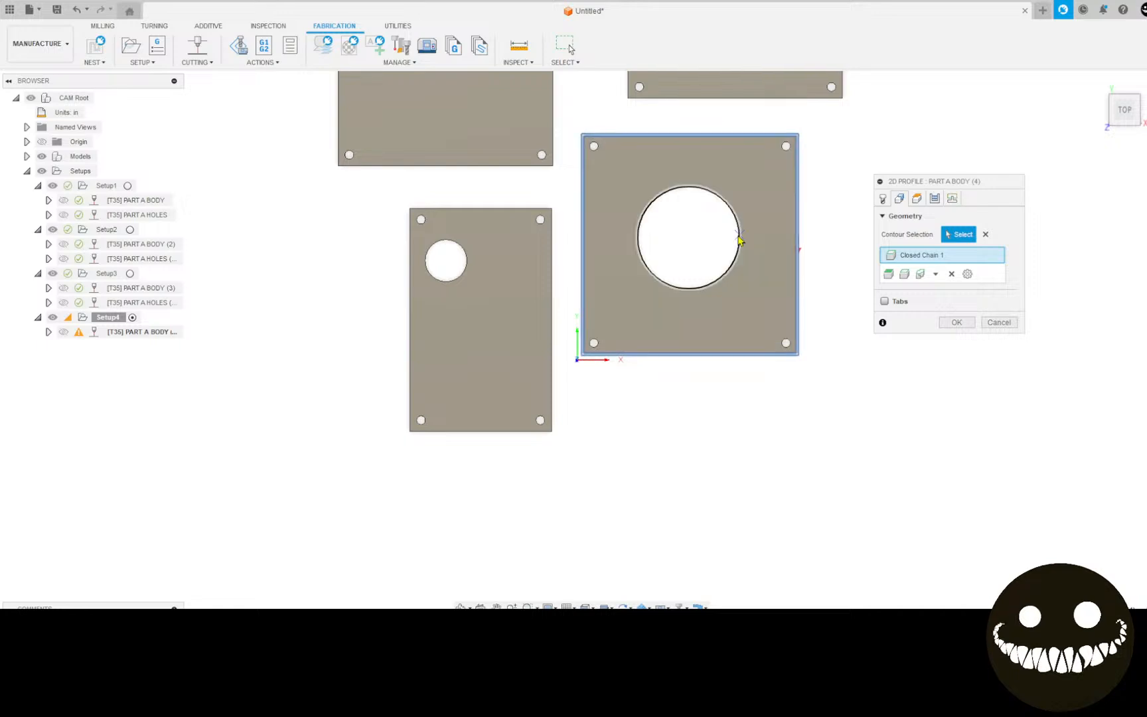
left_click(739, 235)
left_click(957, 338)
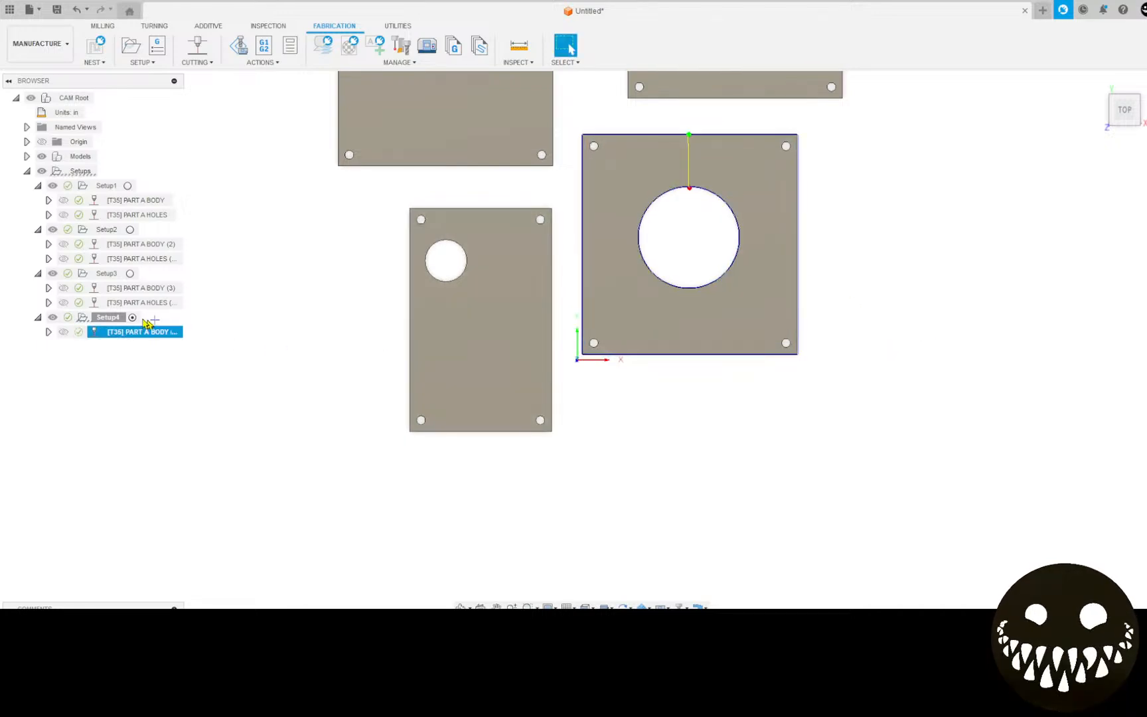
Add a second cutting operation to Setup4 from the HOLE PROFILE EXAMPLE template.
right_click(109, 317)
mouse_move(186, 33)
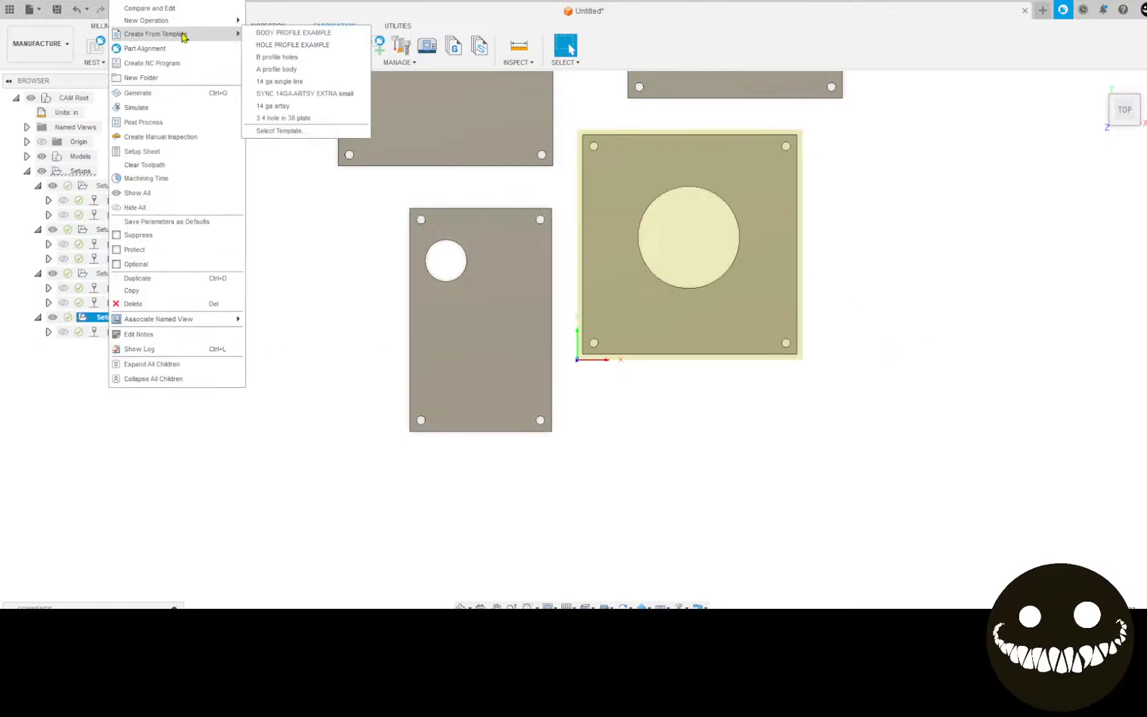
left_click(297, 50)
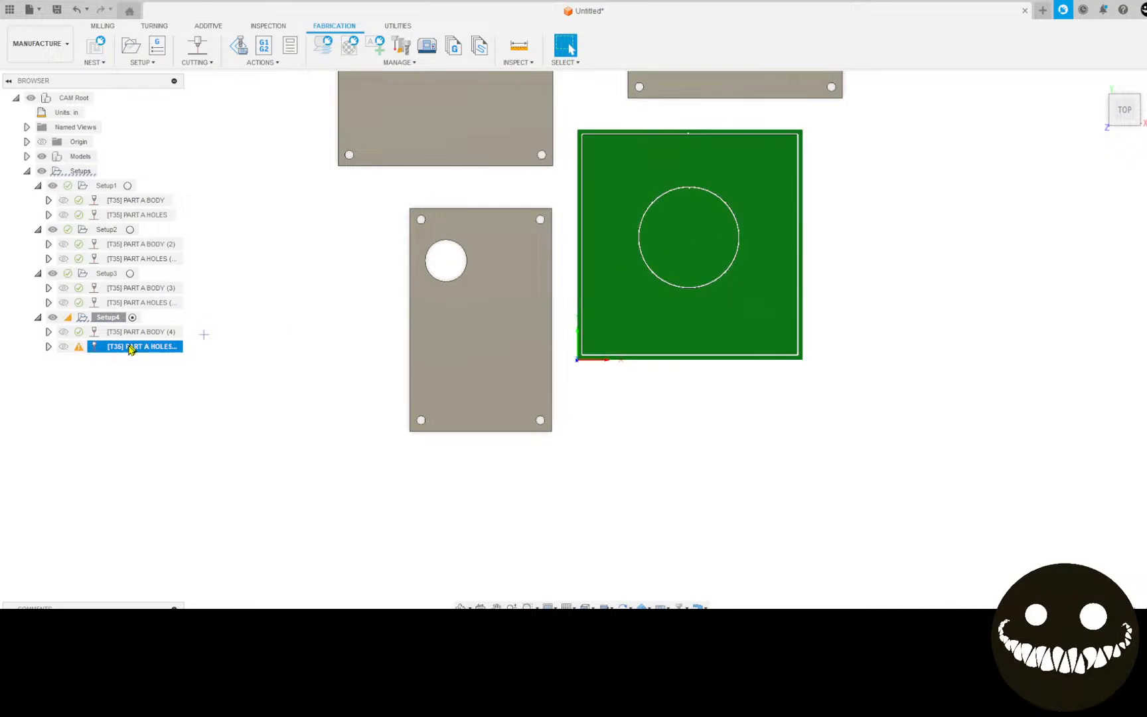
Replace the new hole profile's contours with the four small corner holes of the plate with the largest hole.
double_click(97, 348)
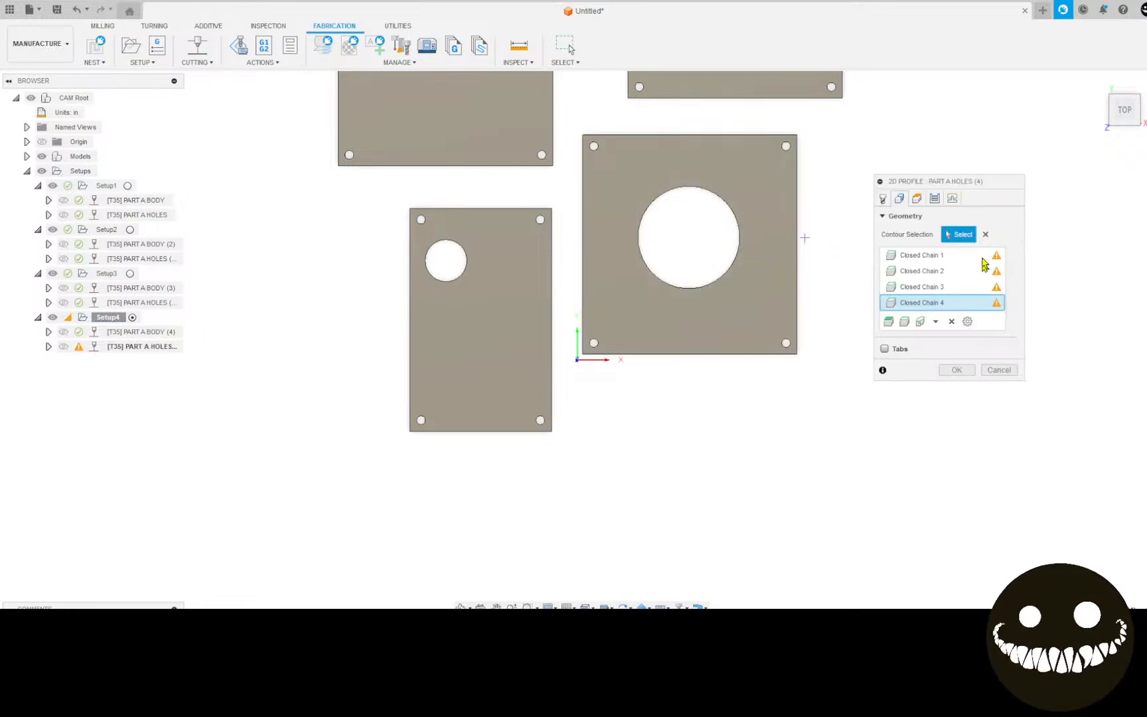
left_click(986, 234)
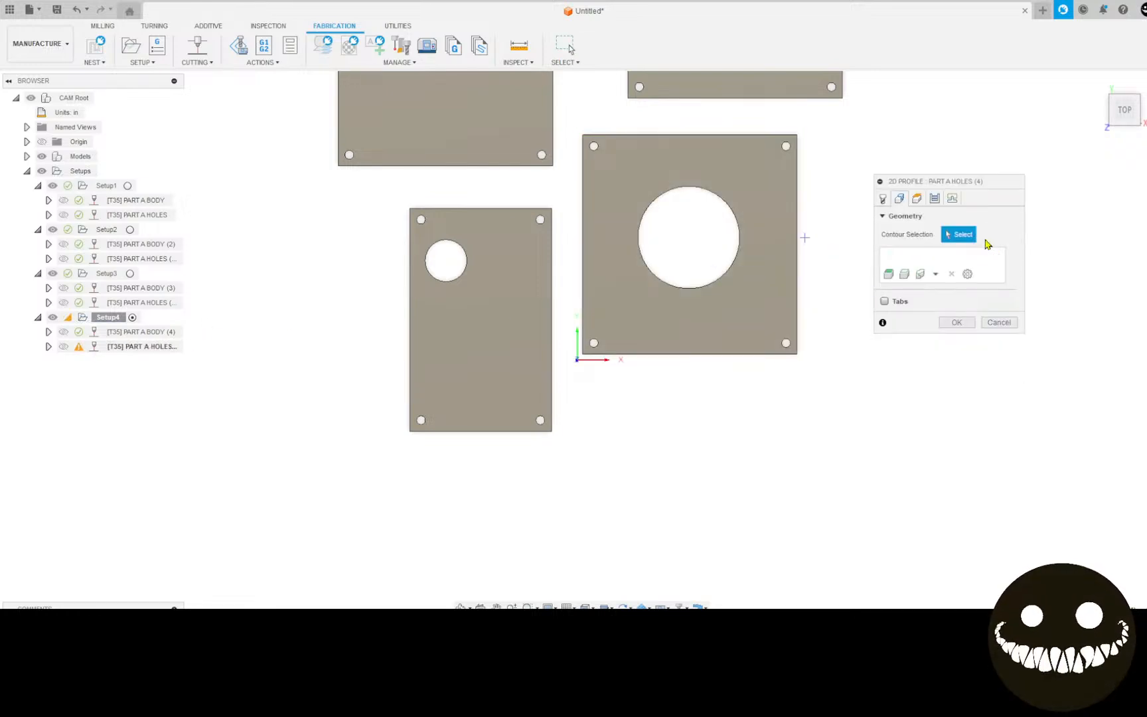
left_click(786, 344)
left_click(787, 146)
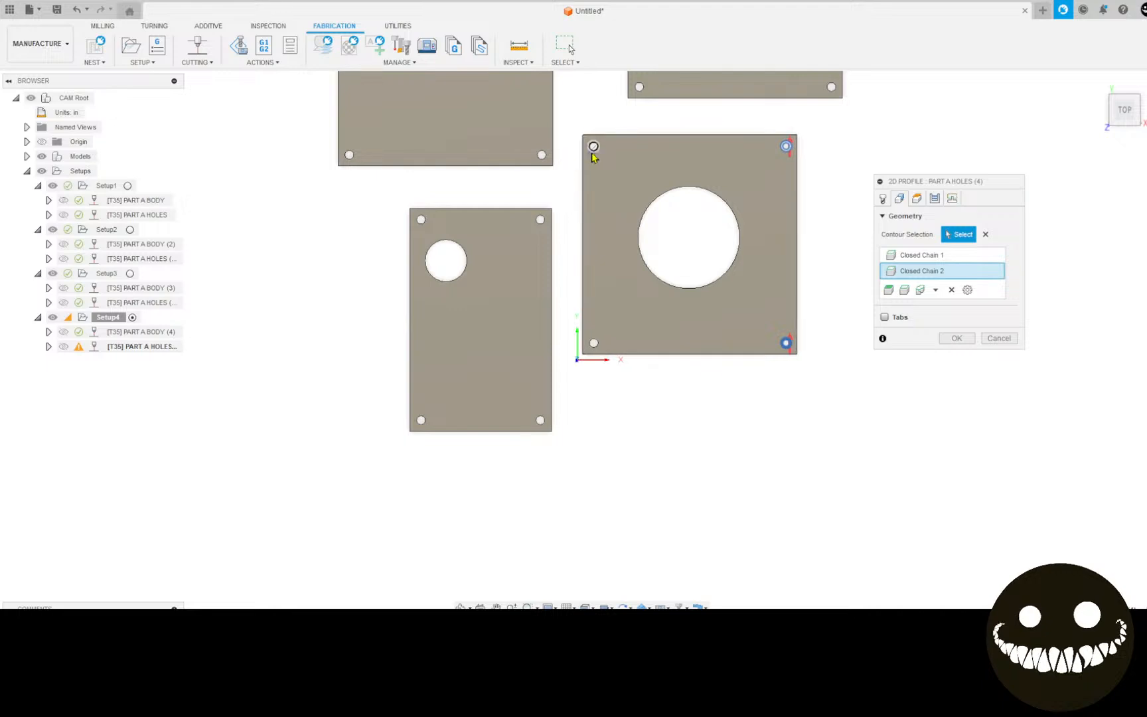
left_click(594, 147)
left_click(594, 343)
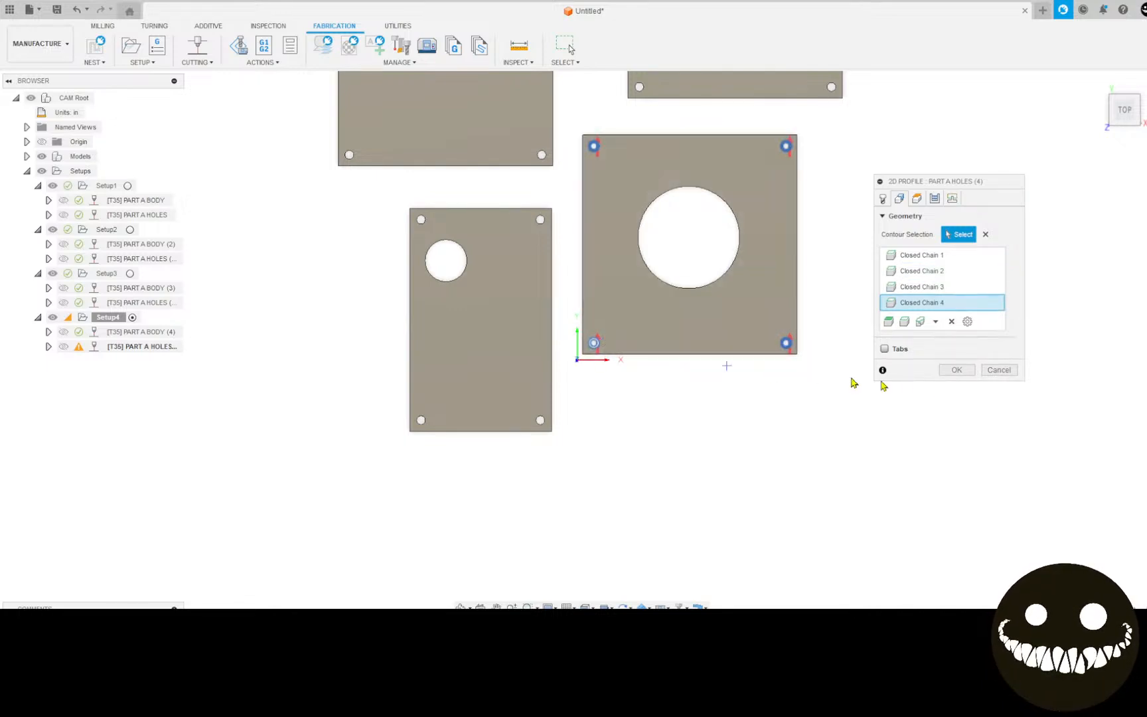
left_click(957, 371)
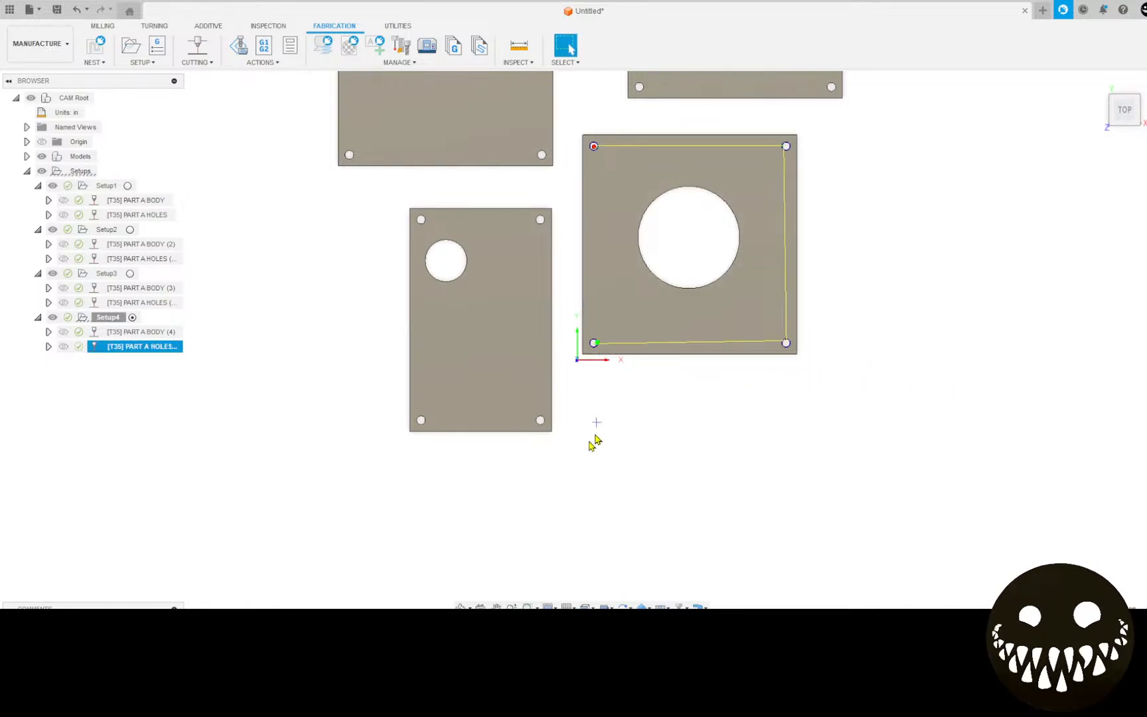
Check the program and file name in Setup1's NC program settings, and close them without creating a program.
scroll(324, 391, "down", 3)
middle_click_drag(333, 320, 305, 390)
scroll(273, 275, "down", 2)
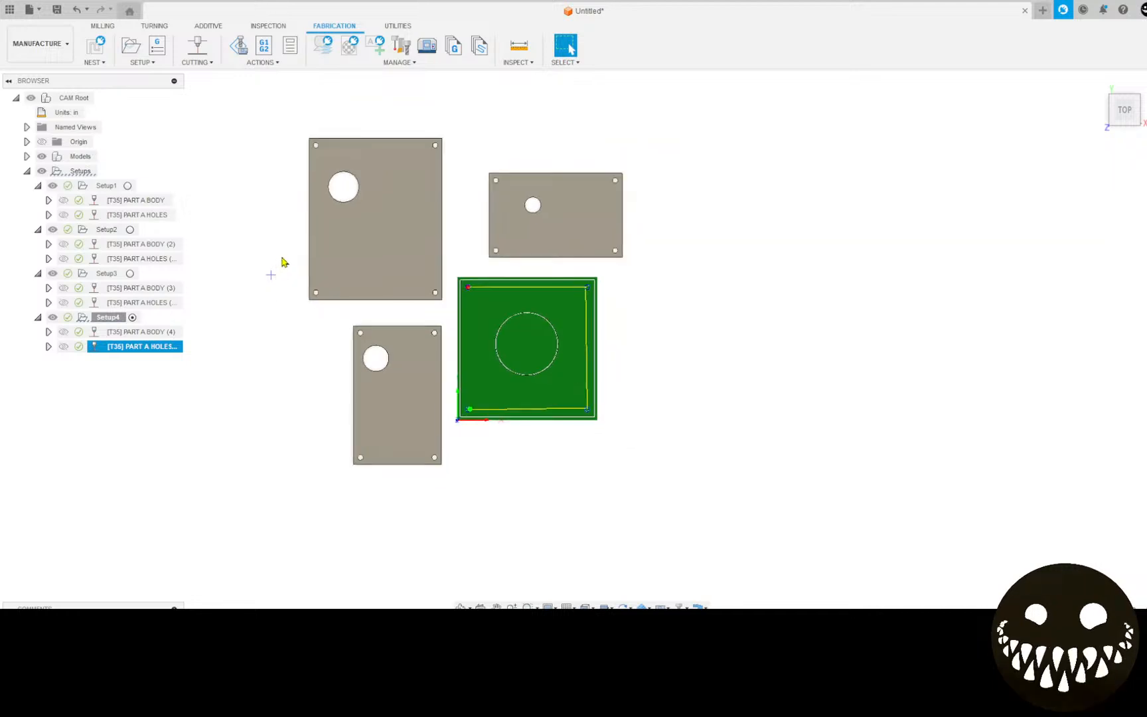
middle_click_drag(282, 262, 203, 264)
scroll(257, 300, "up", 2)
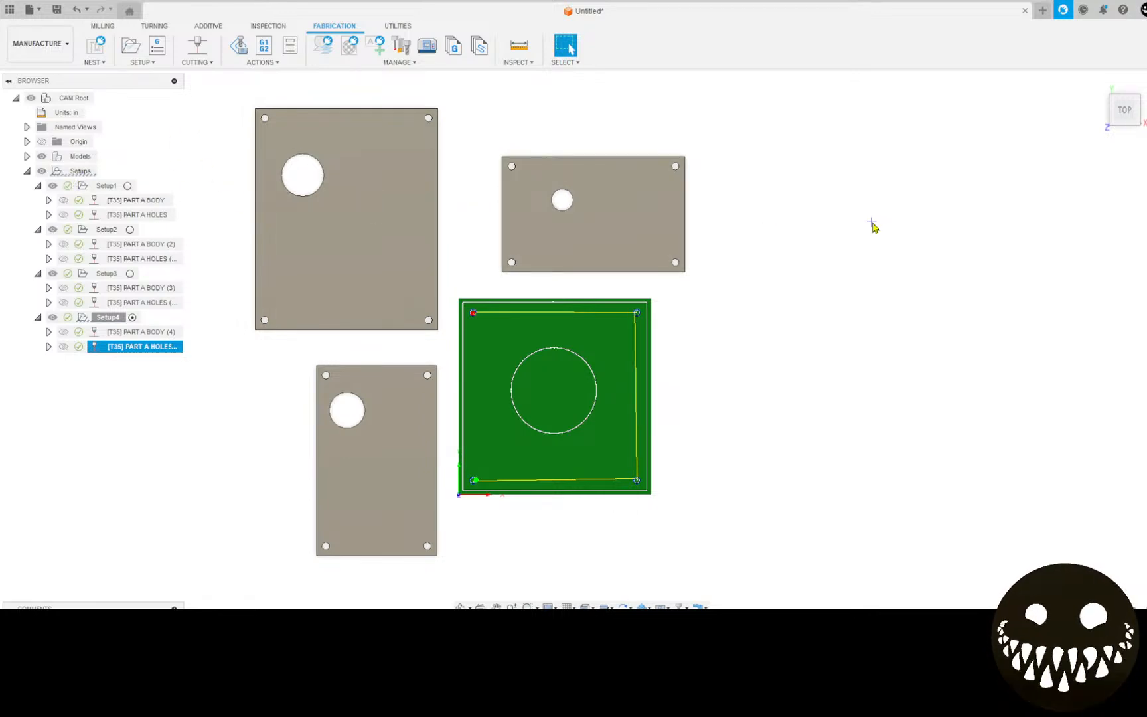
key("Escape")
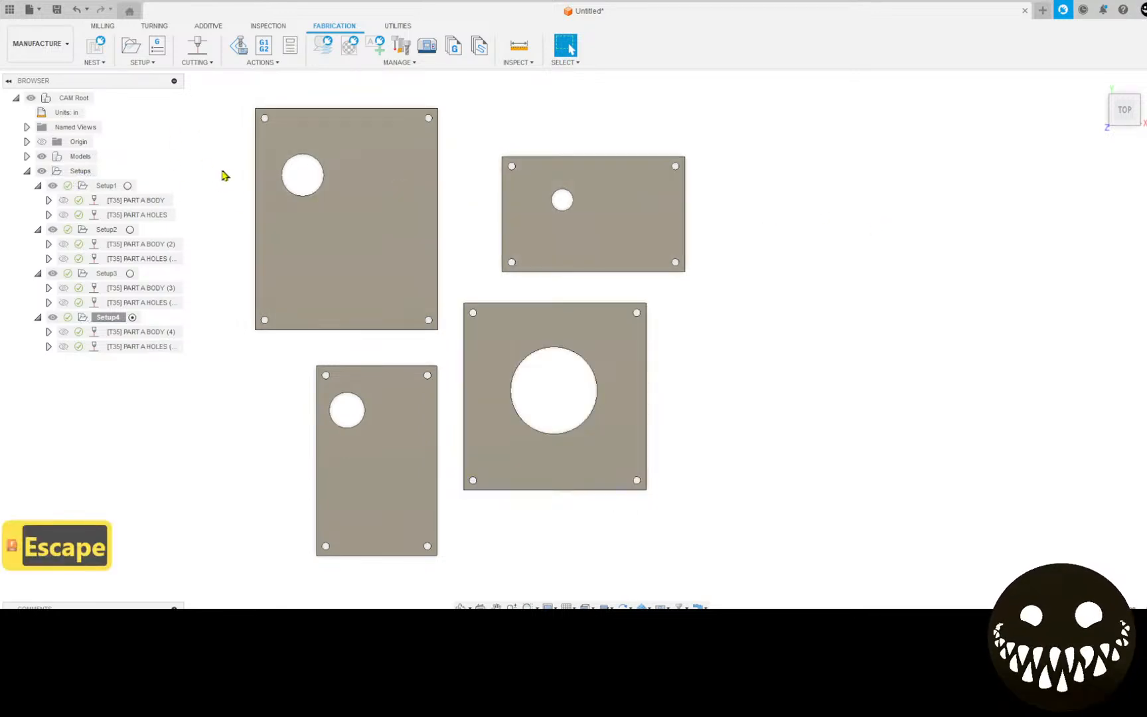
left_click(107, 187)
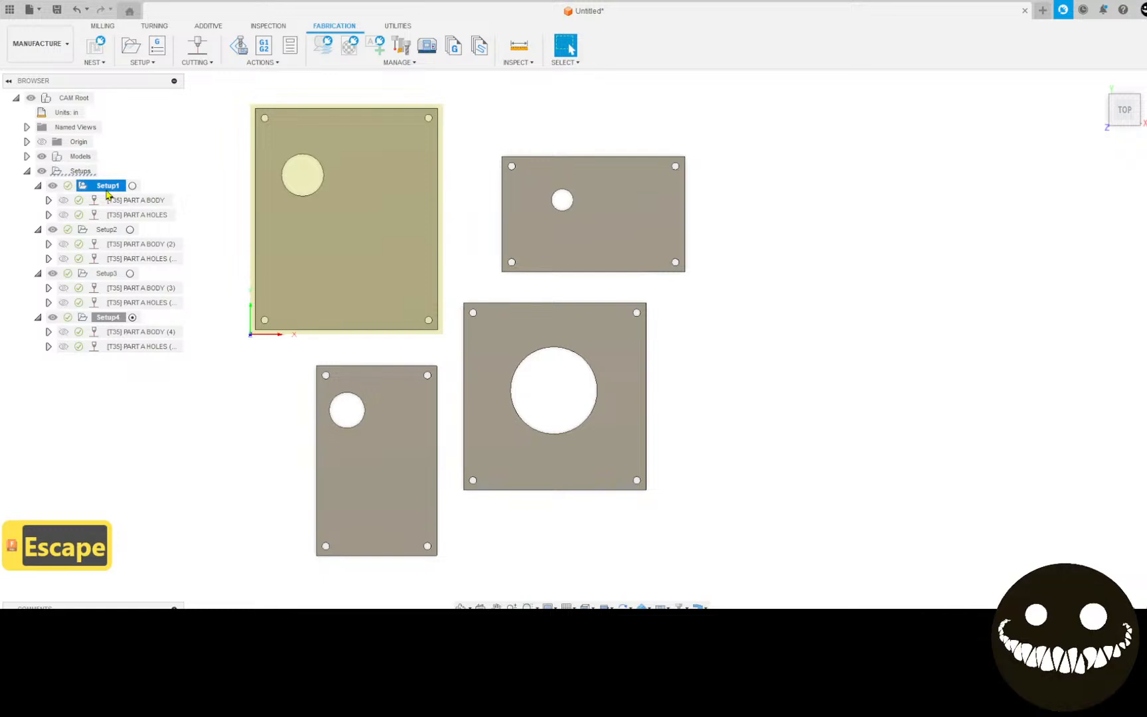
left_click(158, 45)
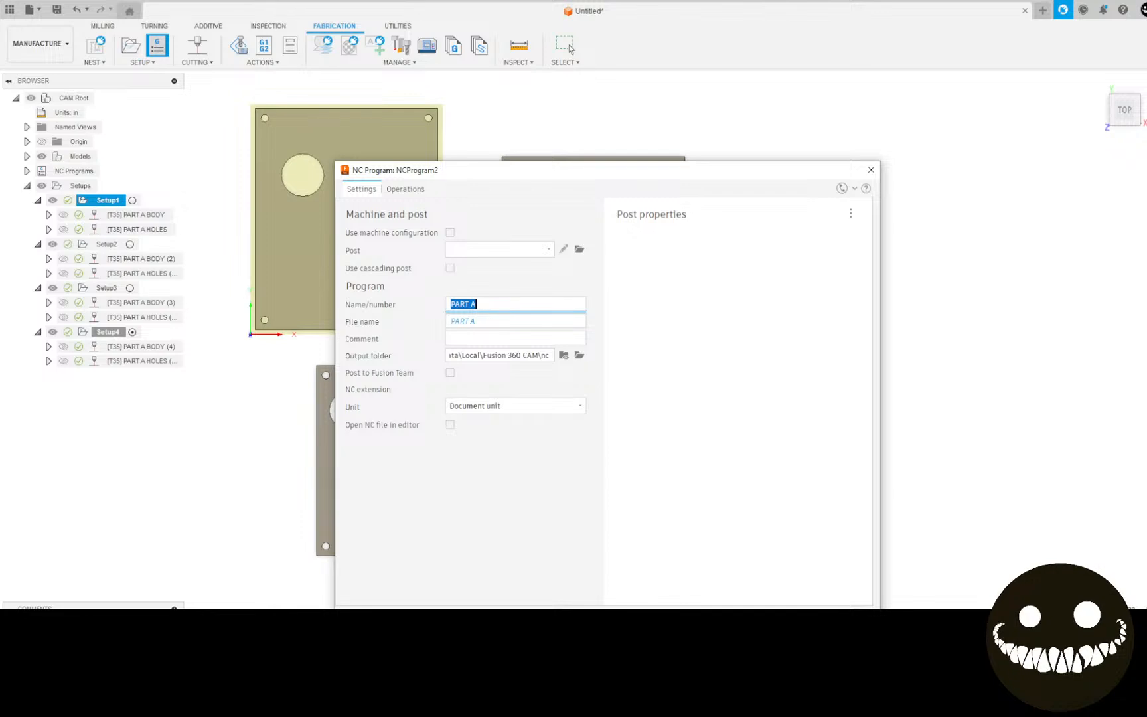
left_click(848, 621)
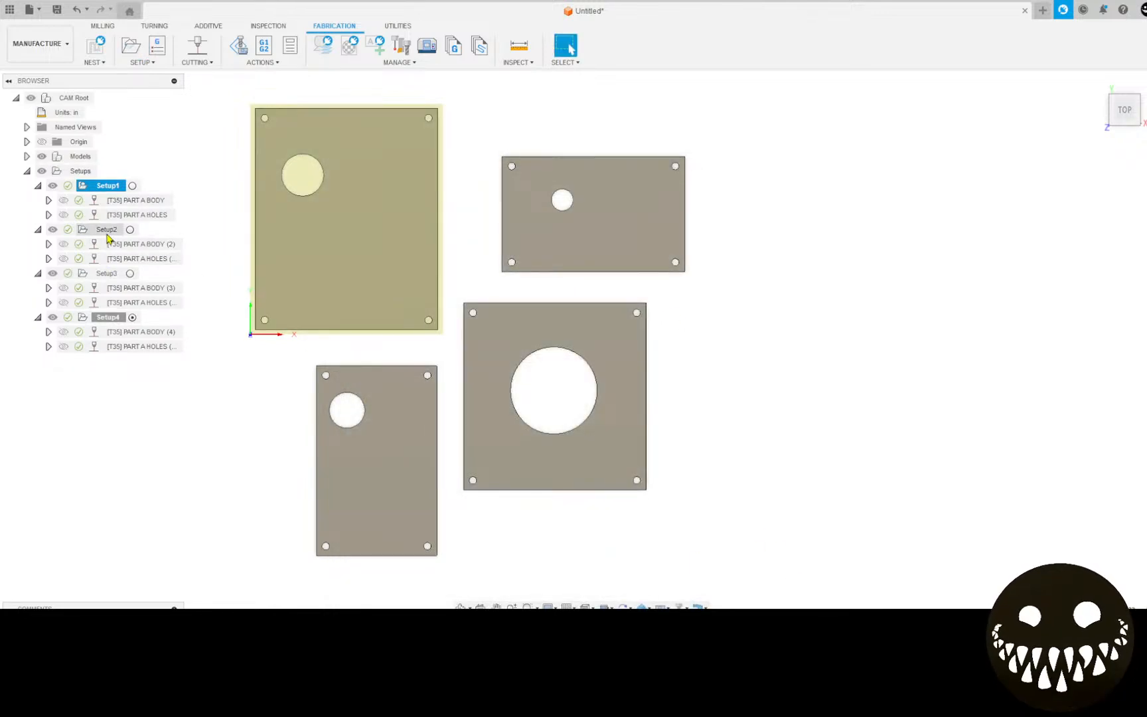
Check the program and file name in Setup2's NC program settings, and close them without creating a program.
double_click(105, 231)
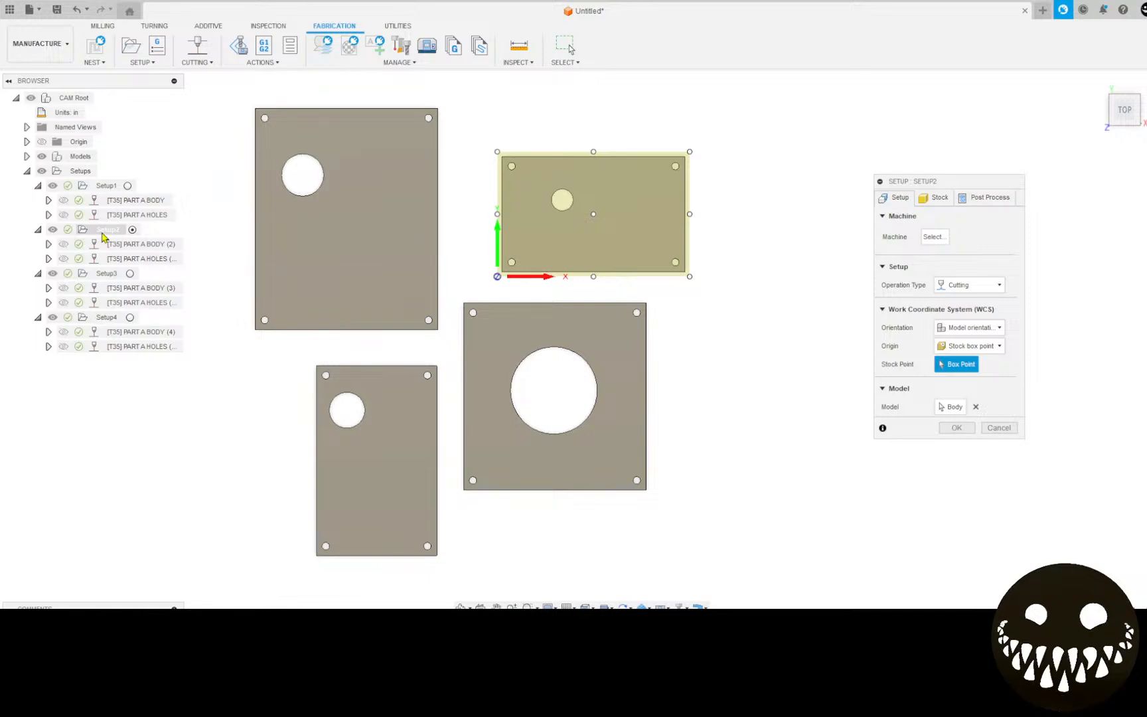
left_click(997, 428)
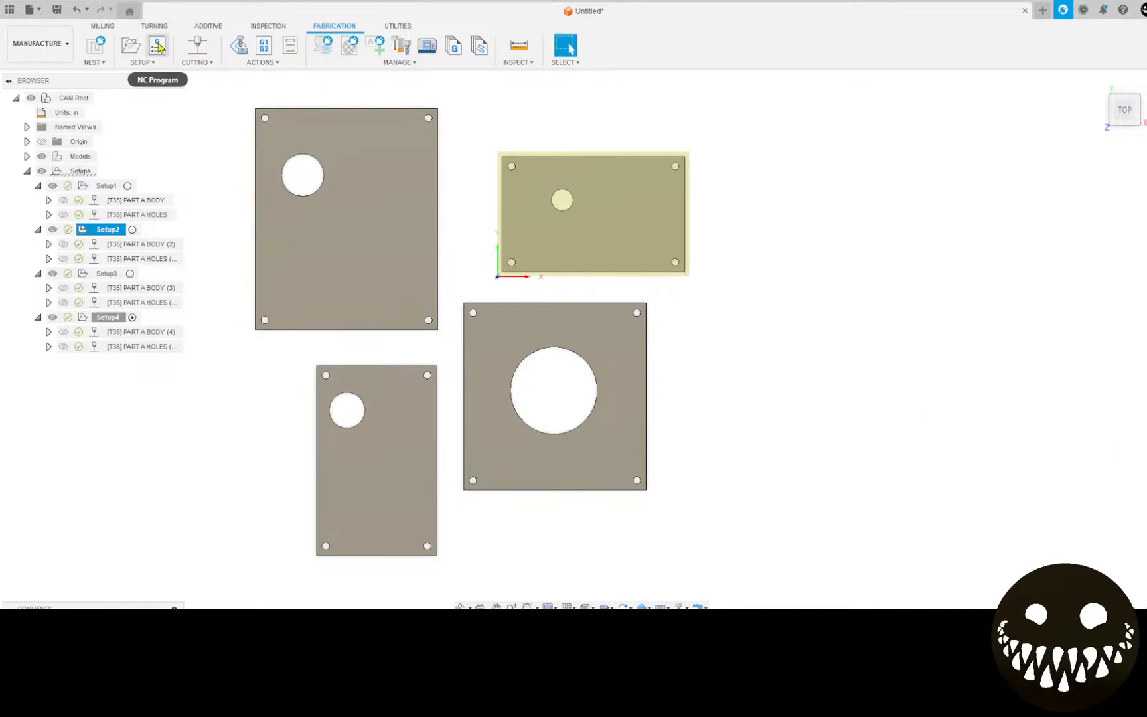
left_click(158, 46)
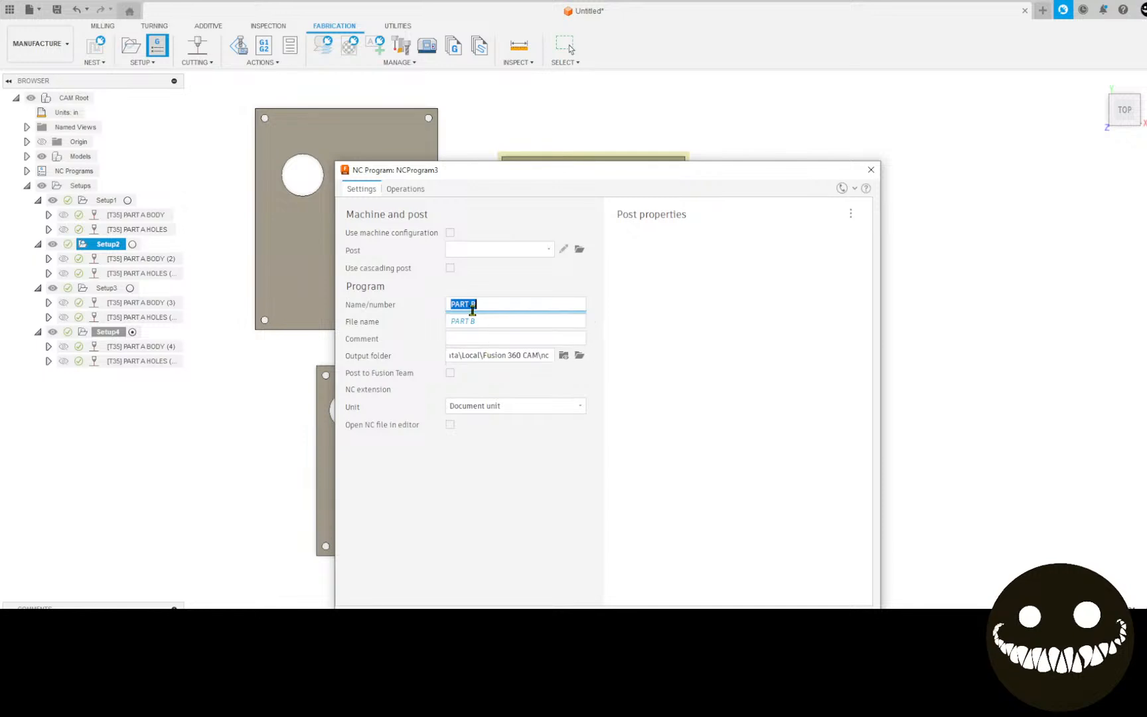
left_click(847, 620)
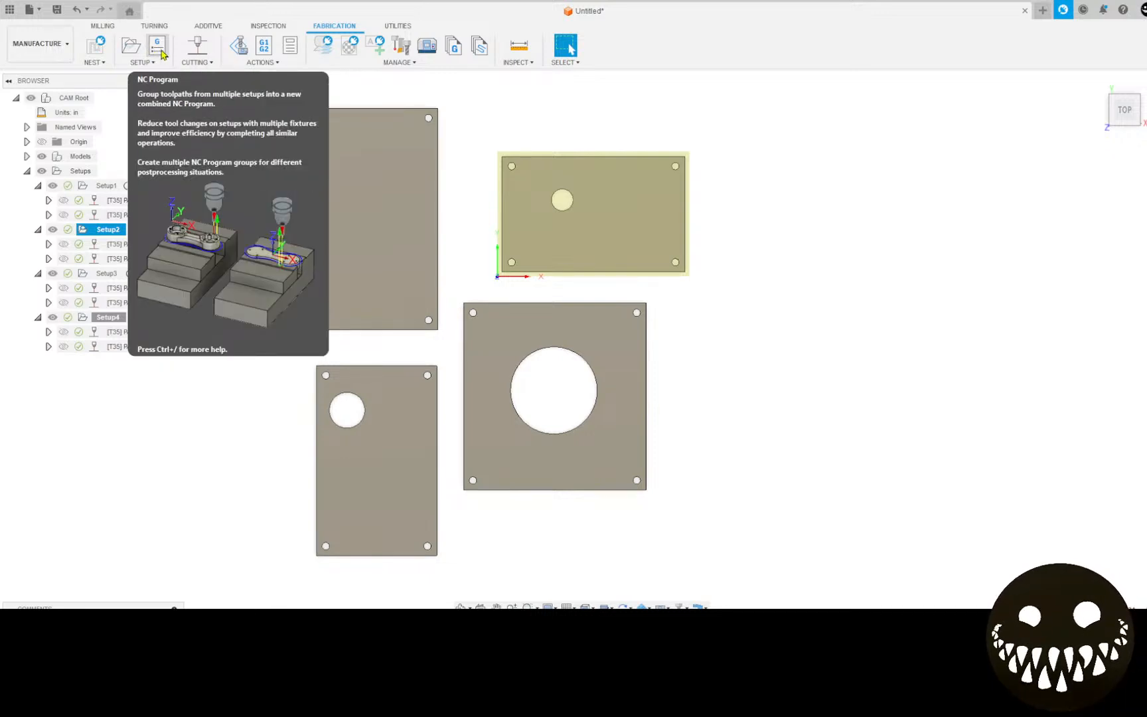
Check the program and file names in the NC program settings of Setup3 and Setup4, closing each without creating a program.
left_click(108, 274)
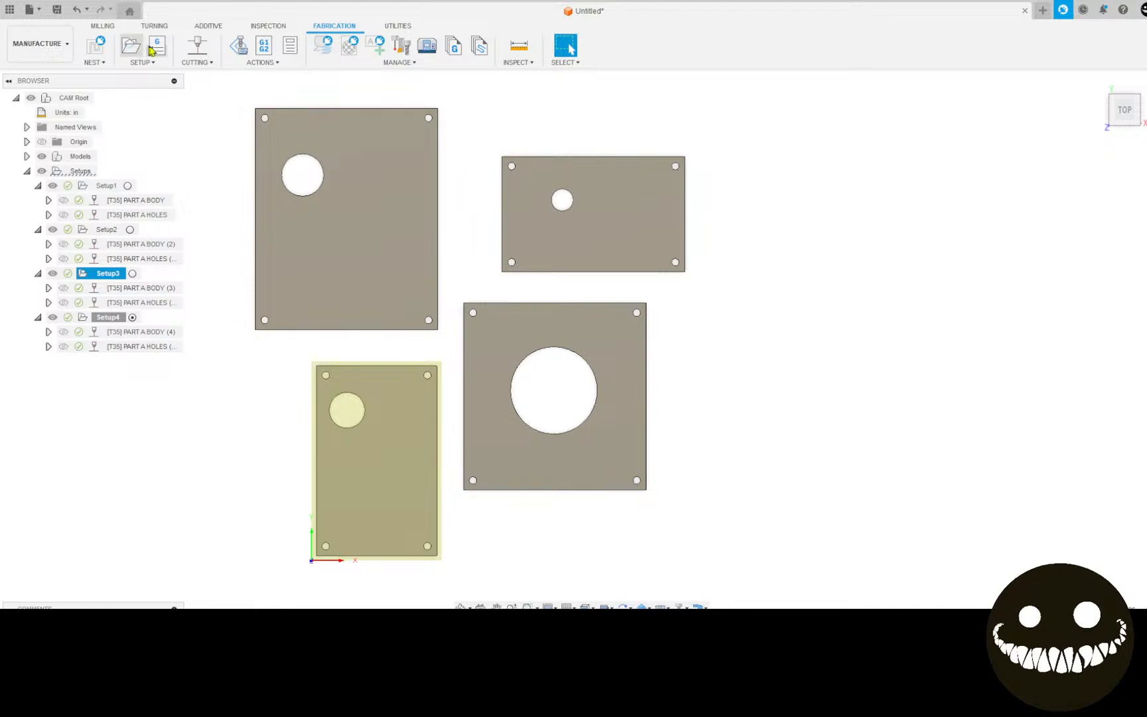
left_click(156, 46)
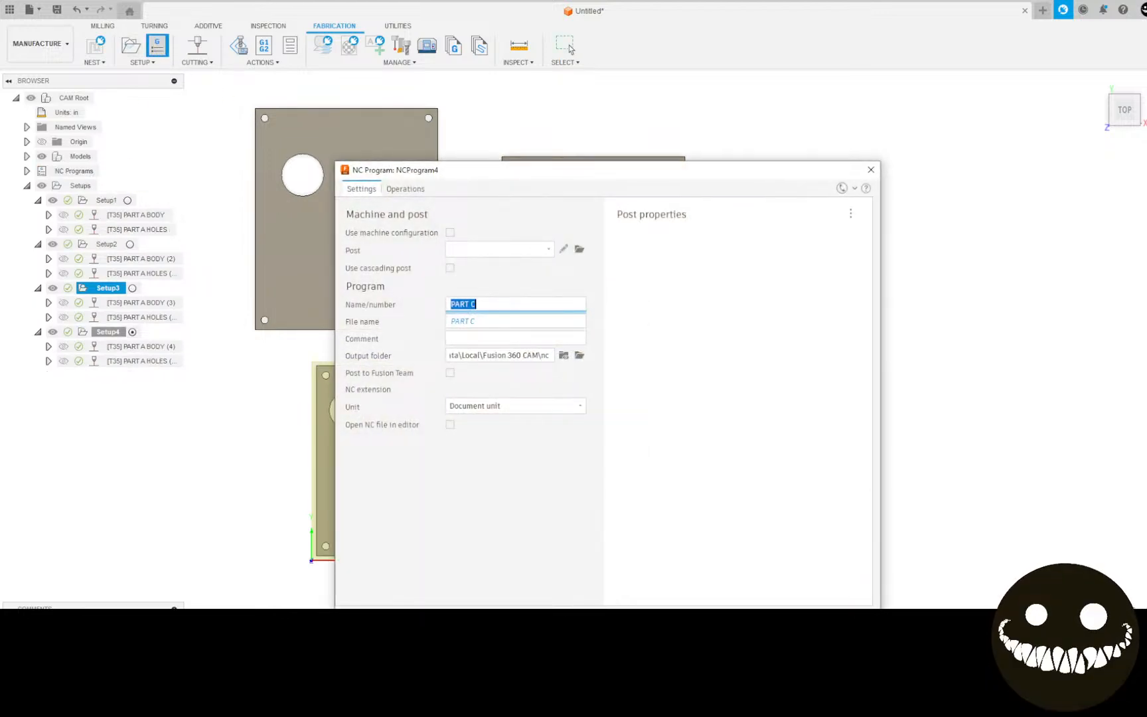
left_click(846, 622)
left_click(113, 319)
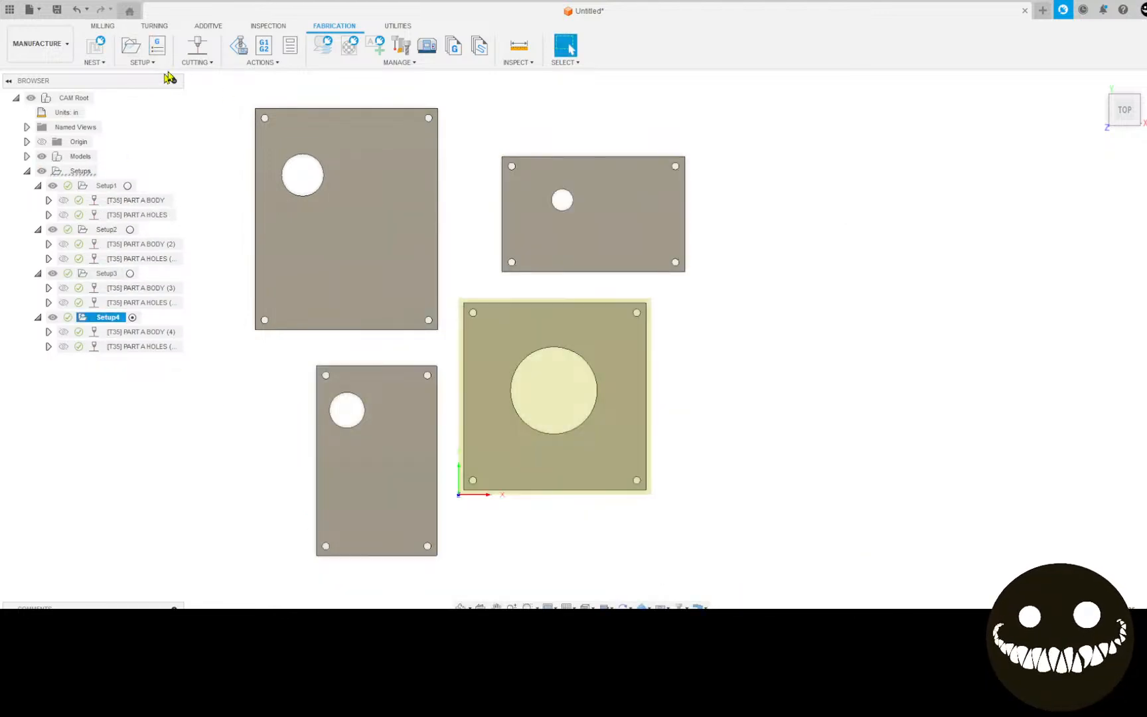
left_click(158, 46)
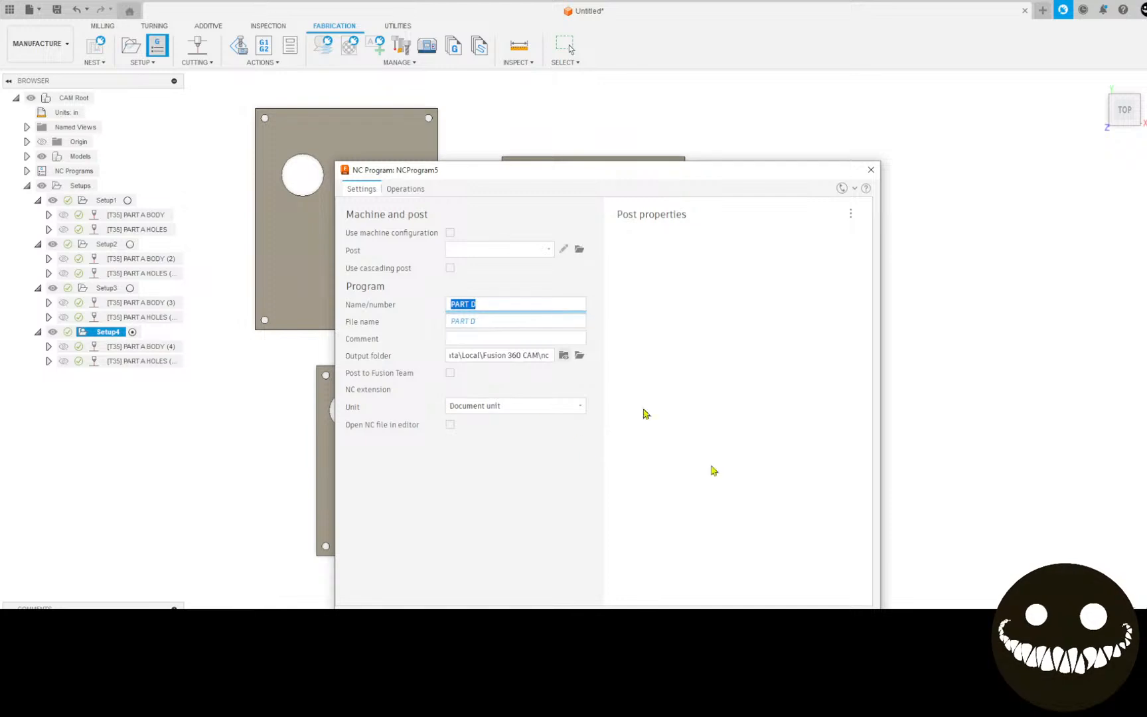
key("Escape")
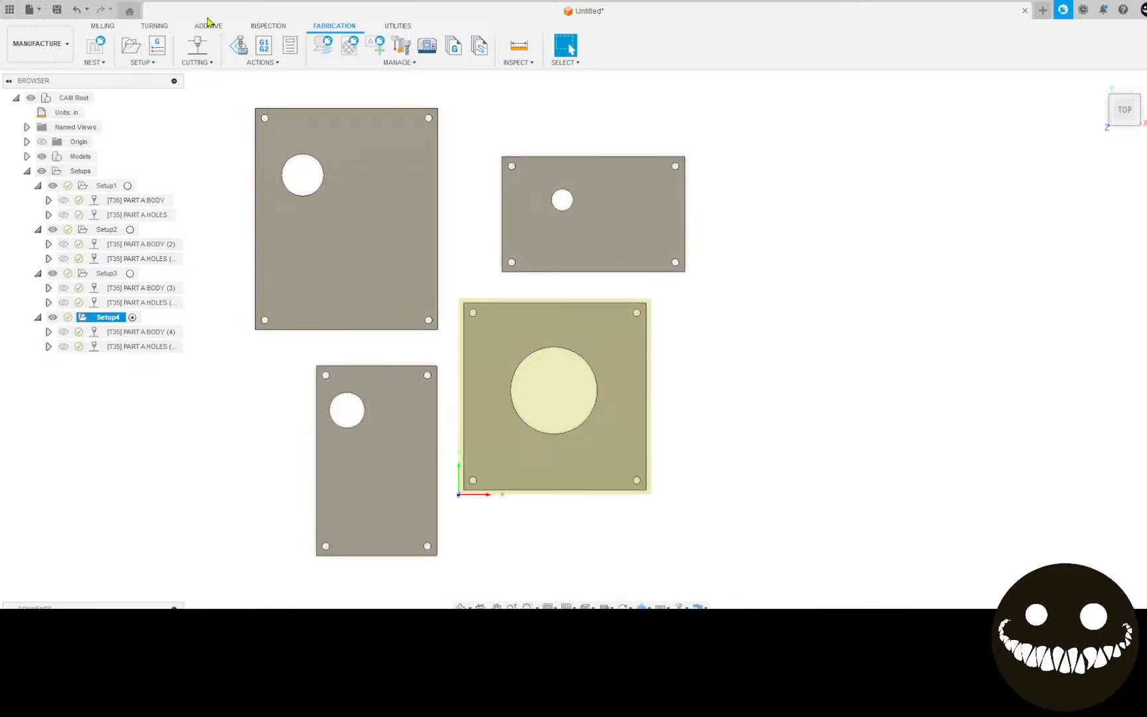
Simulate Setup4's body and hole toolpaths and examine the cuts on its stock.
left_click(237, 44)
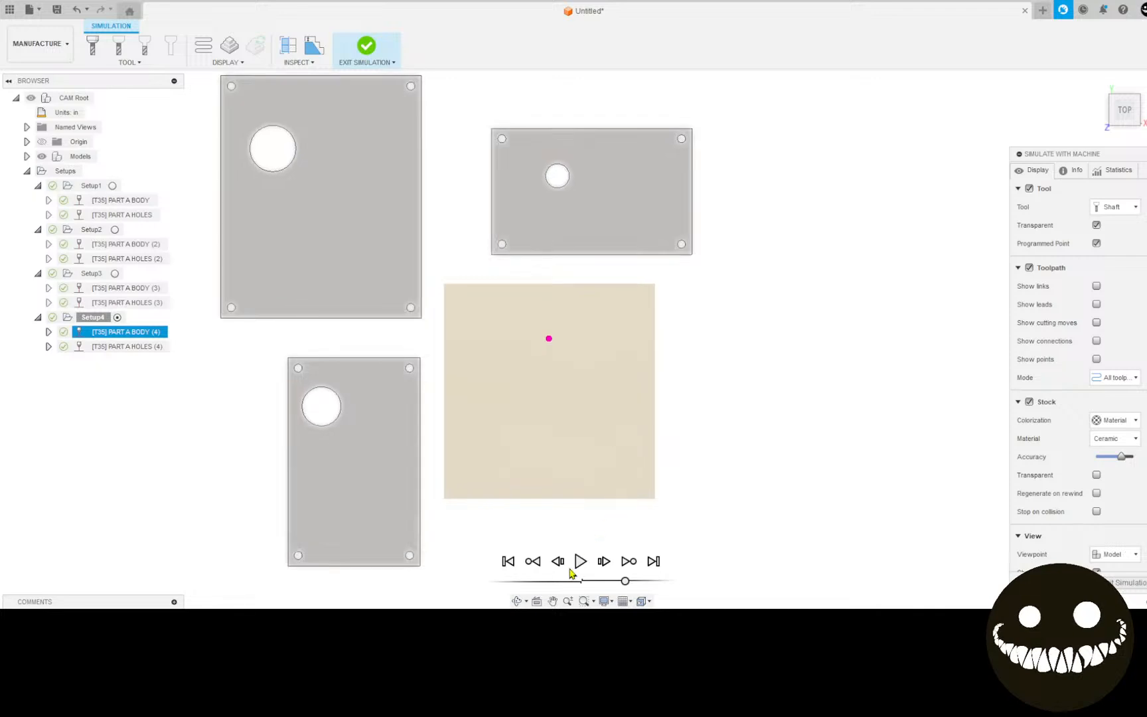
scroll(593, 514, "up", 5)
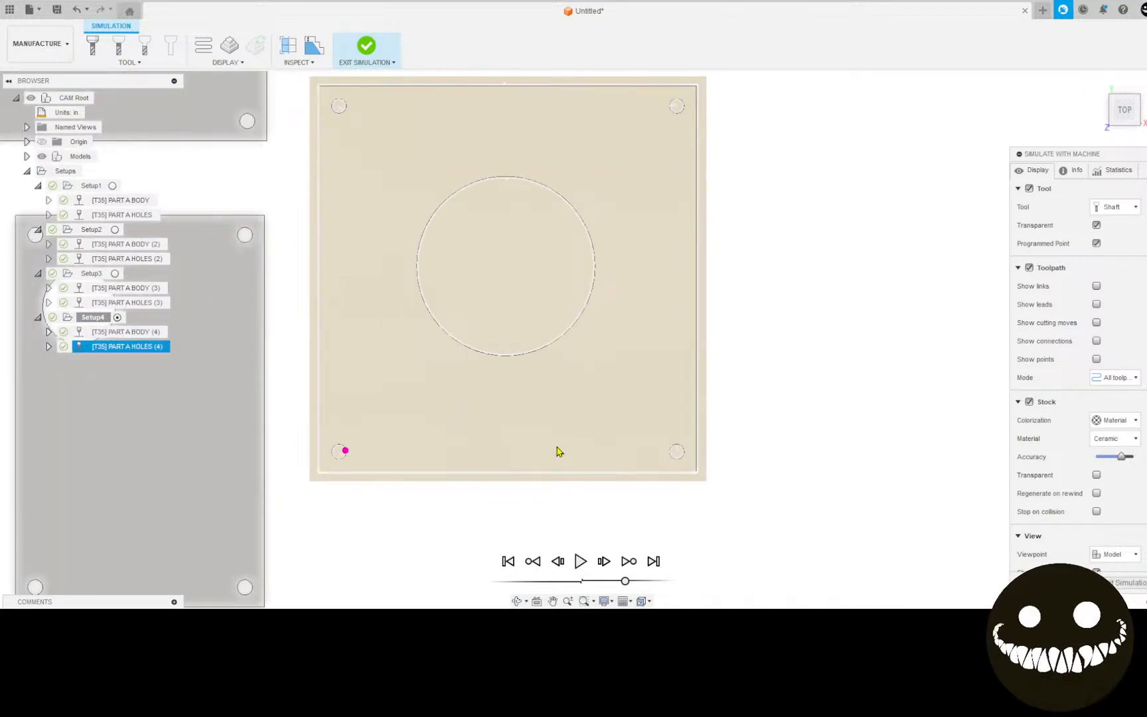
scroll(463, 299, "down", 3)
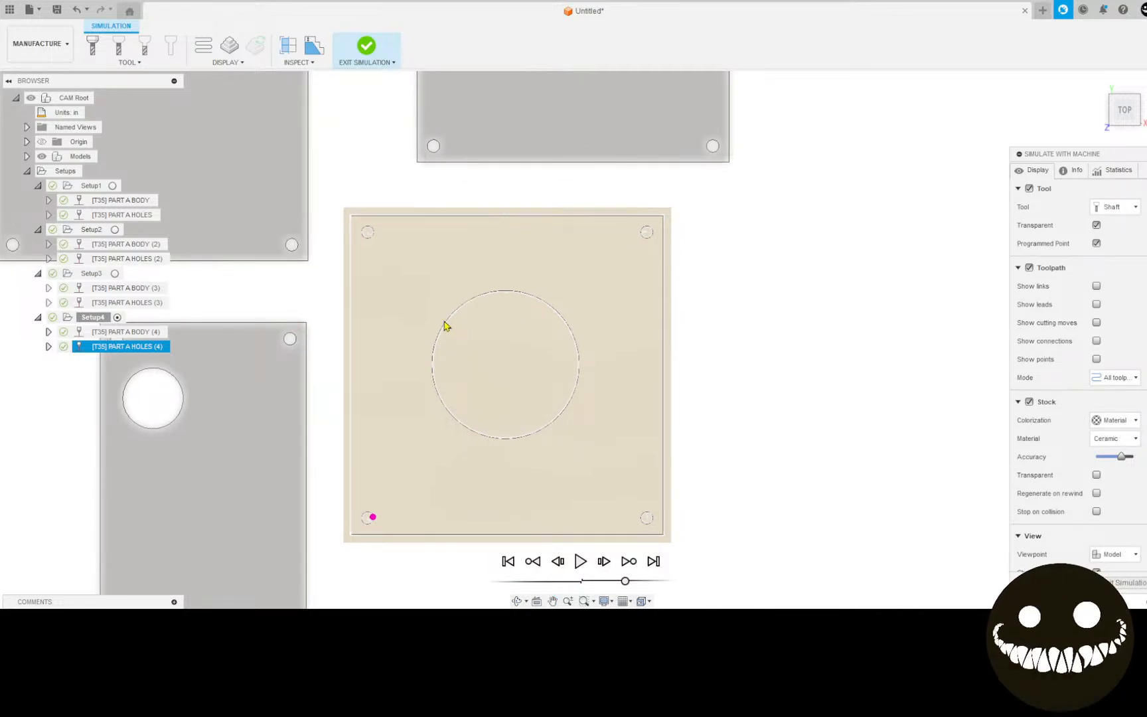
scroll(402, 358, "down", 2)
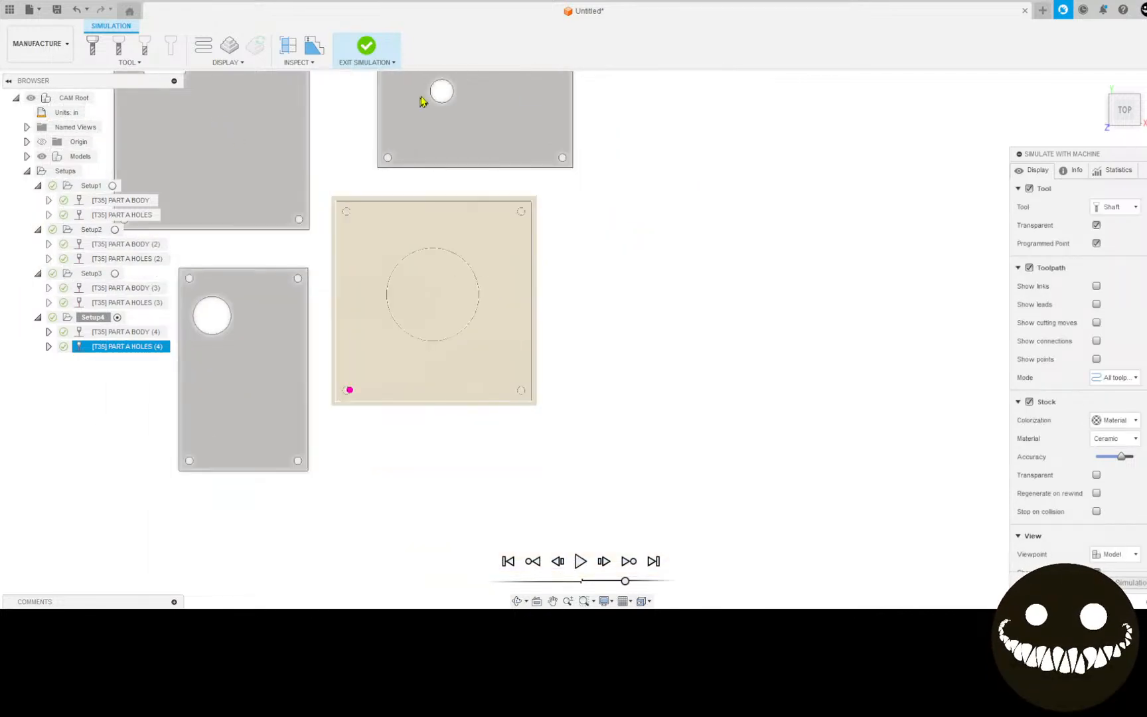
Examine the layout of all four plates around Setup4's simulated cuts, and exit the simulation.
scroll(403, 356, "down", 2)
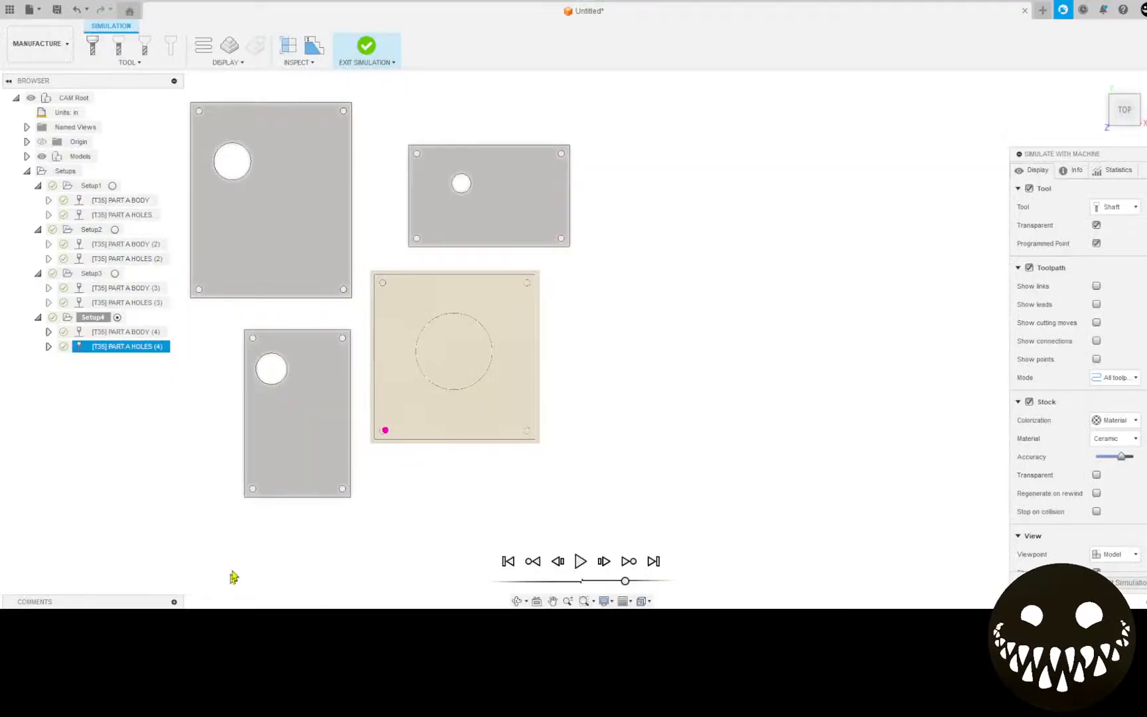
scroll(230, 576, "down", 2)
middle_click_drag(297, 515, 339, 530)
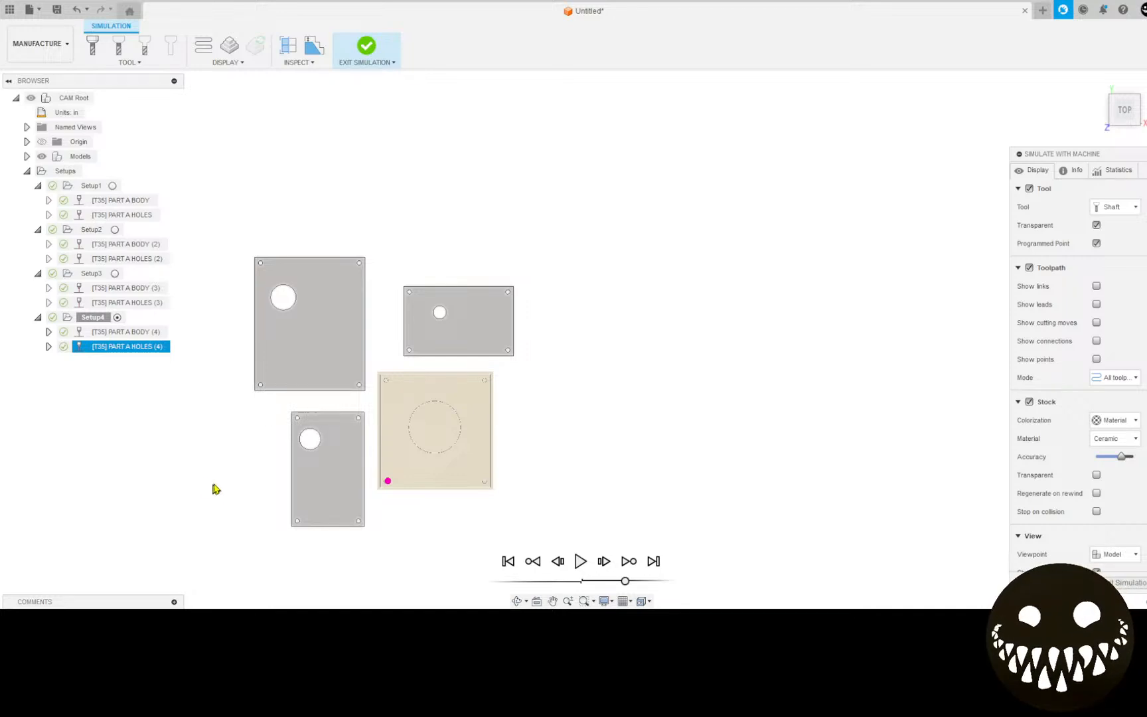
scroll(225, 476, "down", 1)
middle_click_drag(225, 476, 185, 420)
scroll(307, 435, "up", 4)
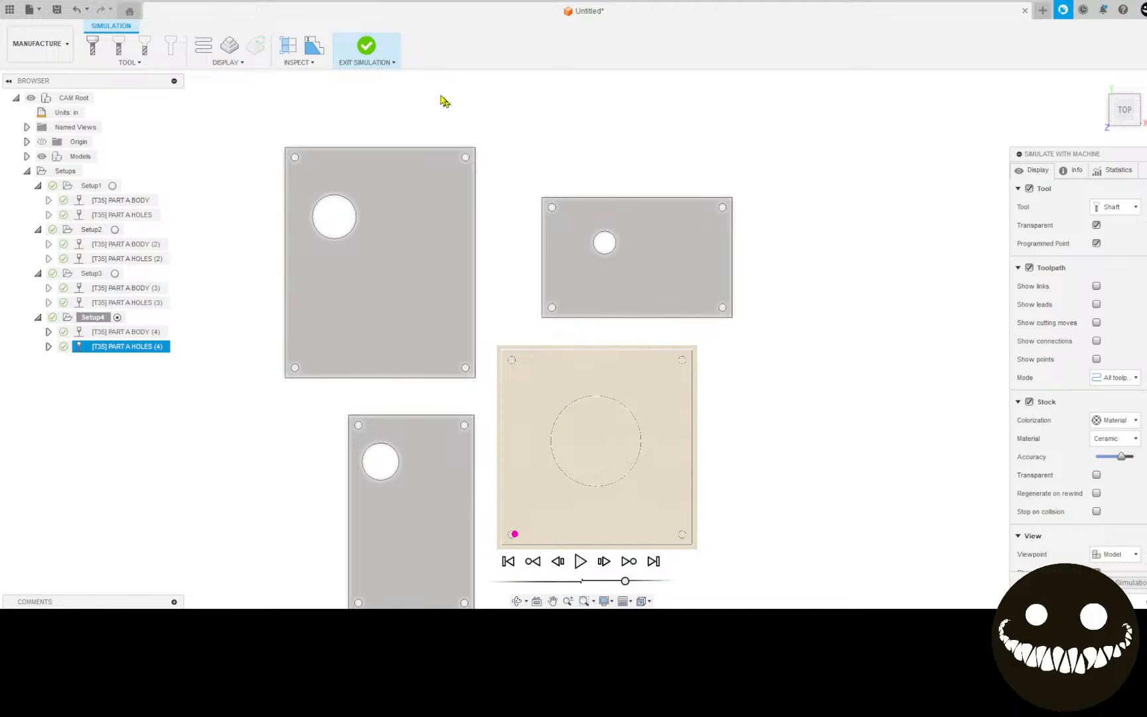
left_click(367, 46)
Rename the body toolpath in Setup2 as PART B BODY (2).
left_click(134, 244)
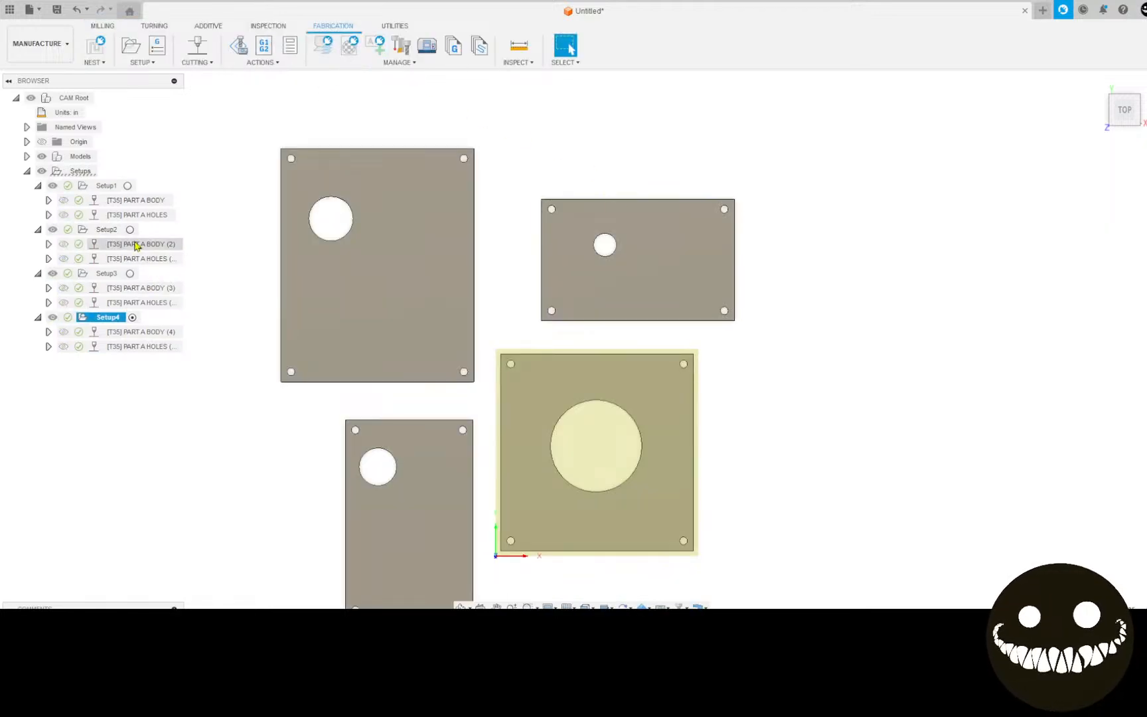
left_click(134, 244)
left_click(132, 244)
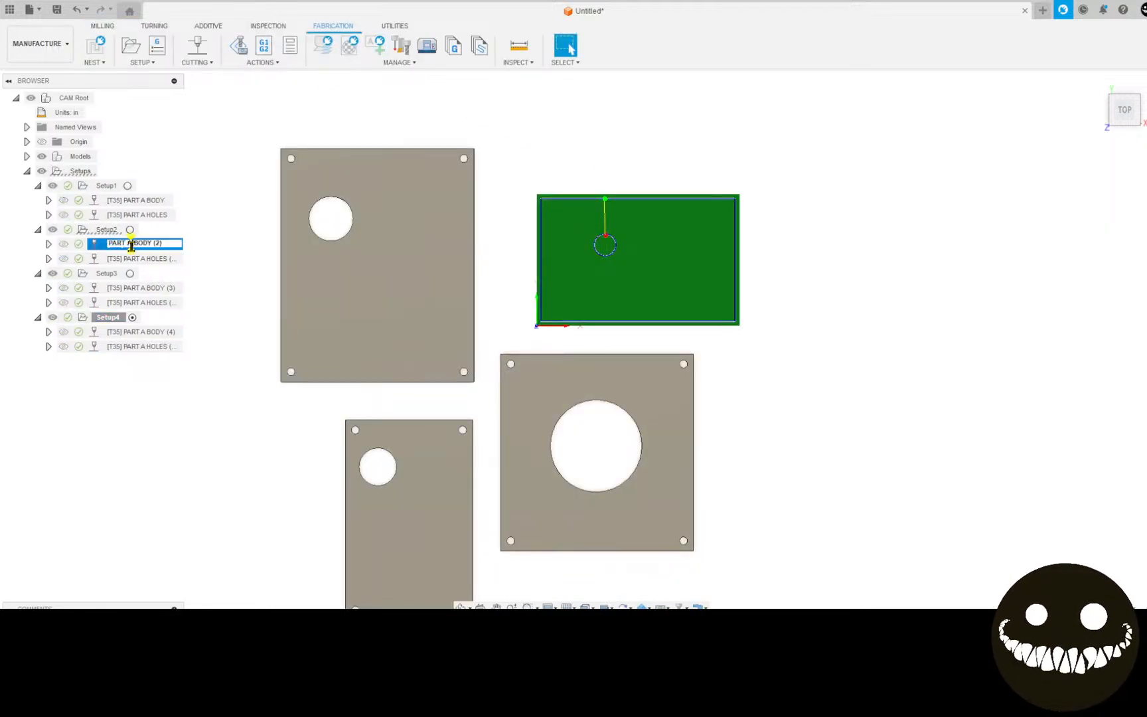
type("b")
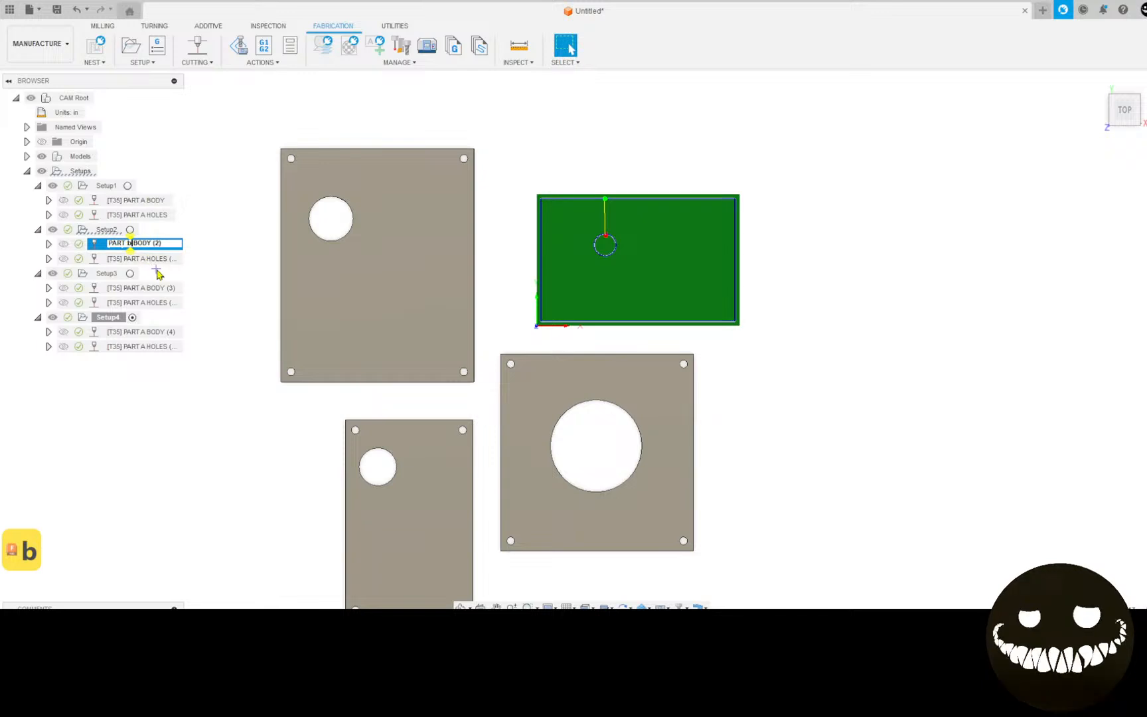
key("BackSpace")
type("B")
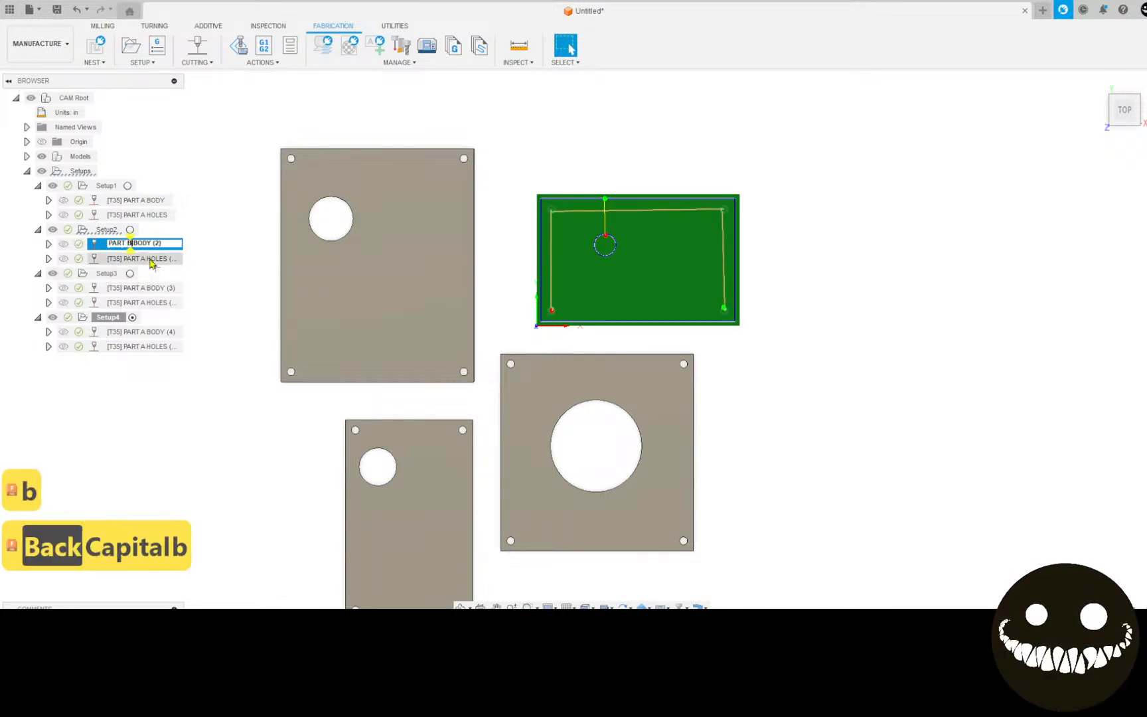
type("]")
key("Return")
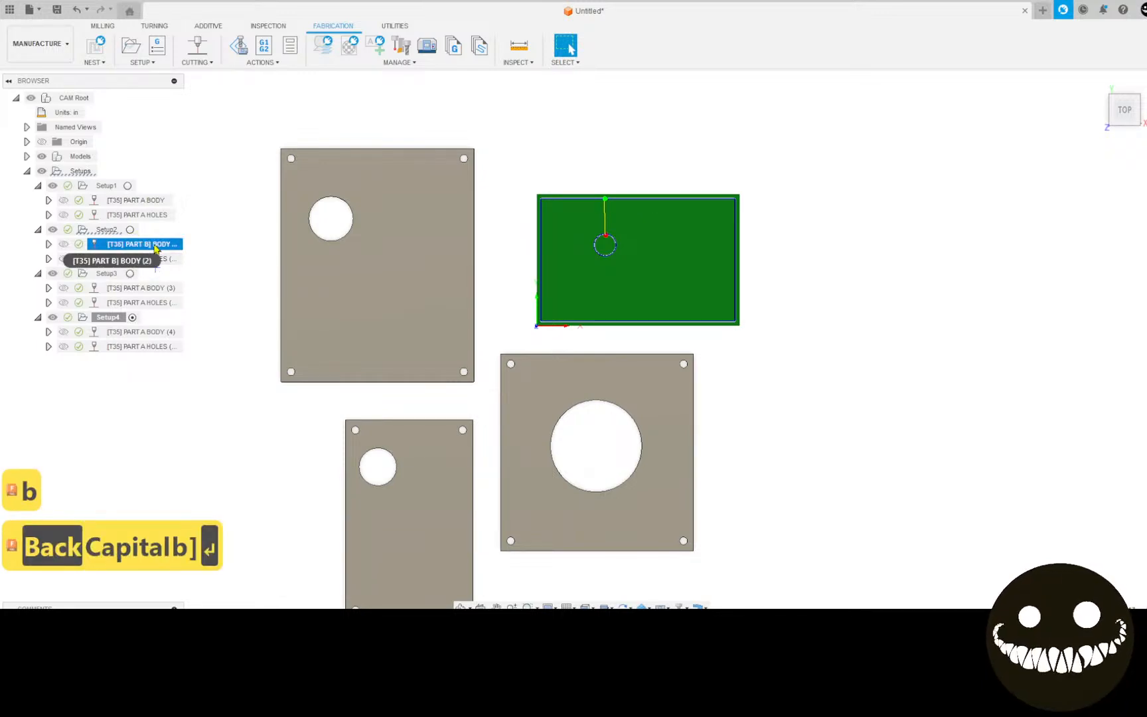
left_click(150, 244)
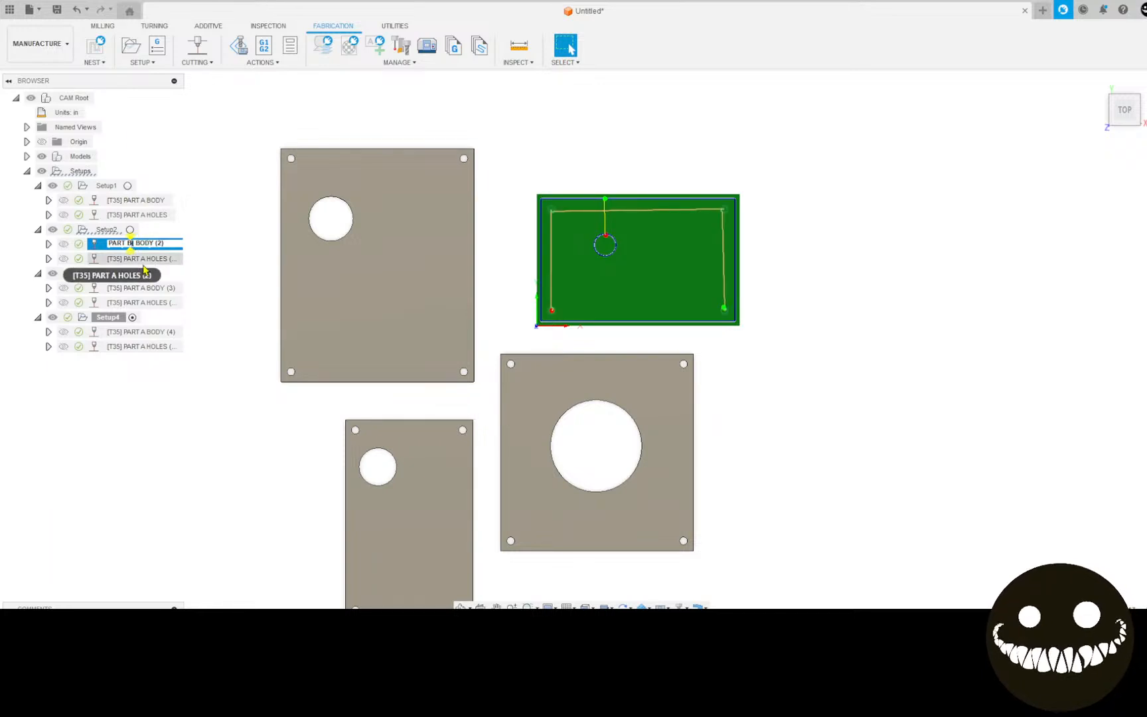
key("Delete")
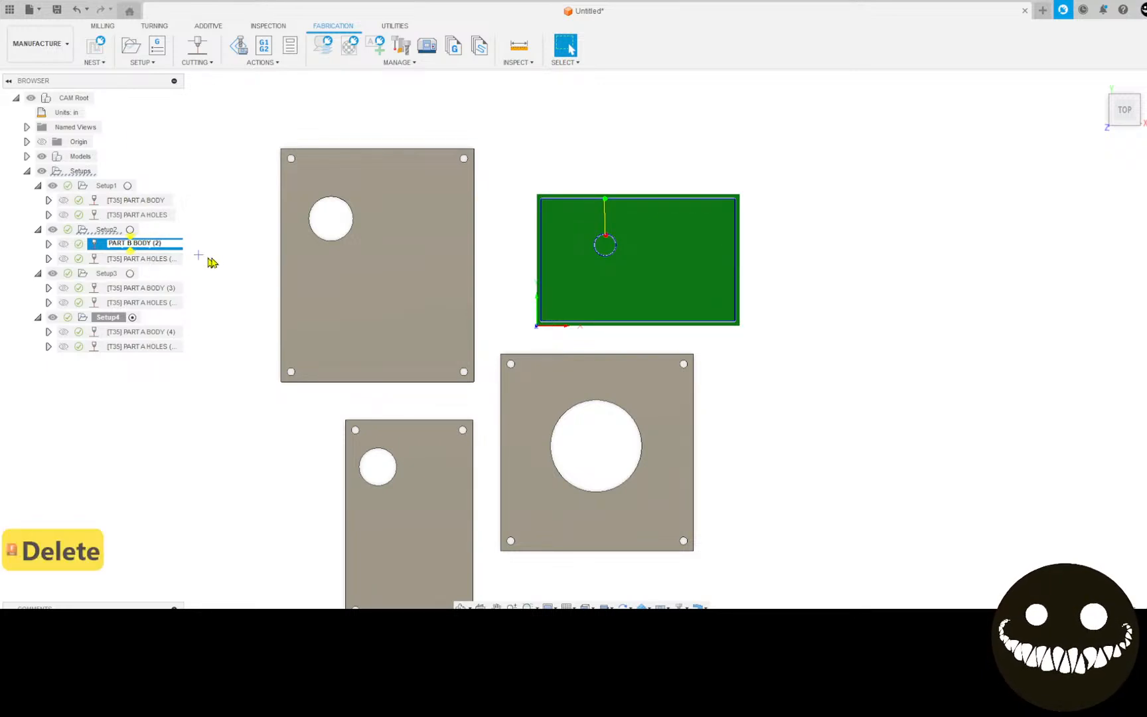
key("Return")
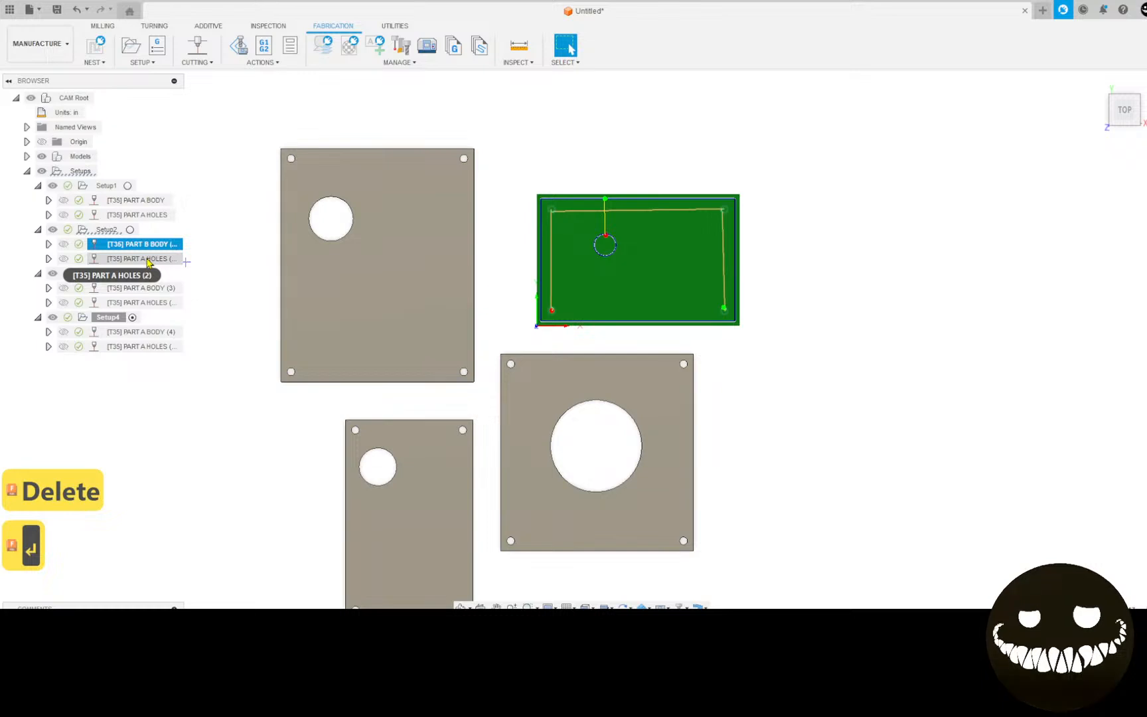
Rename the holes toolpath in Setup2 as PART B HOLES (2).
left_click(147, 259)
left_click(147, 259)
double_click(147, 259)
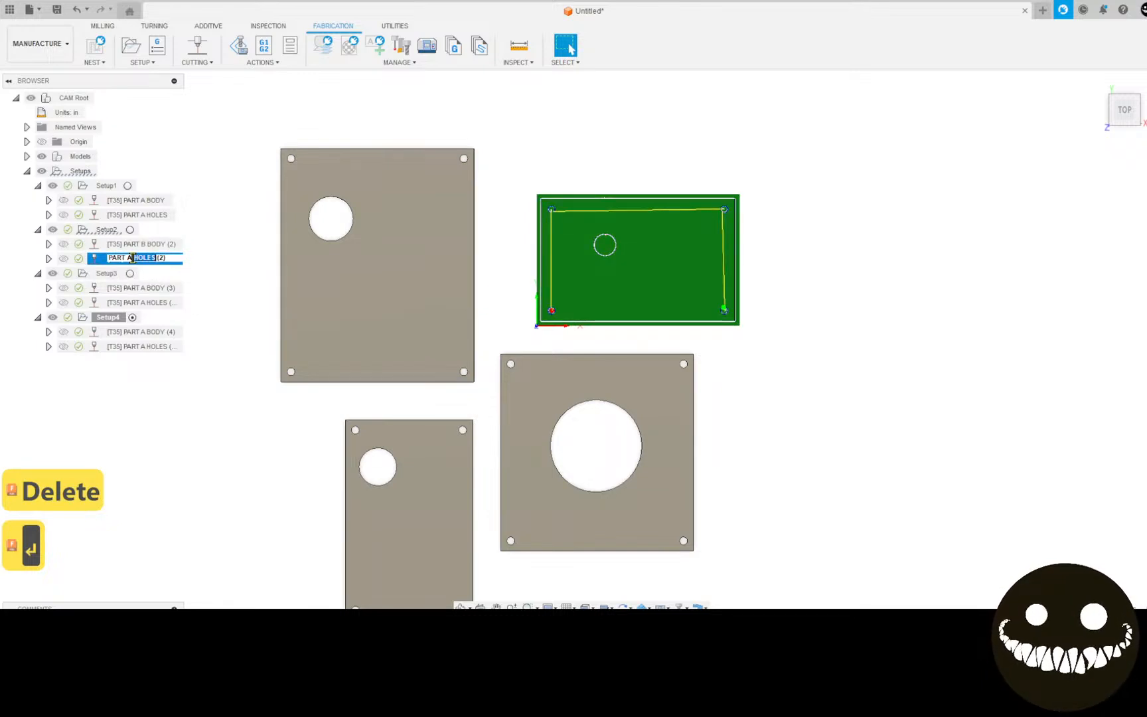
left_click(131, 258)
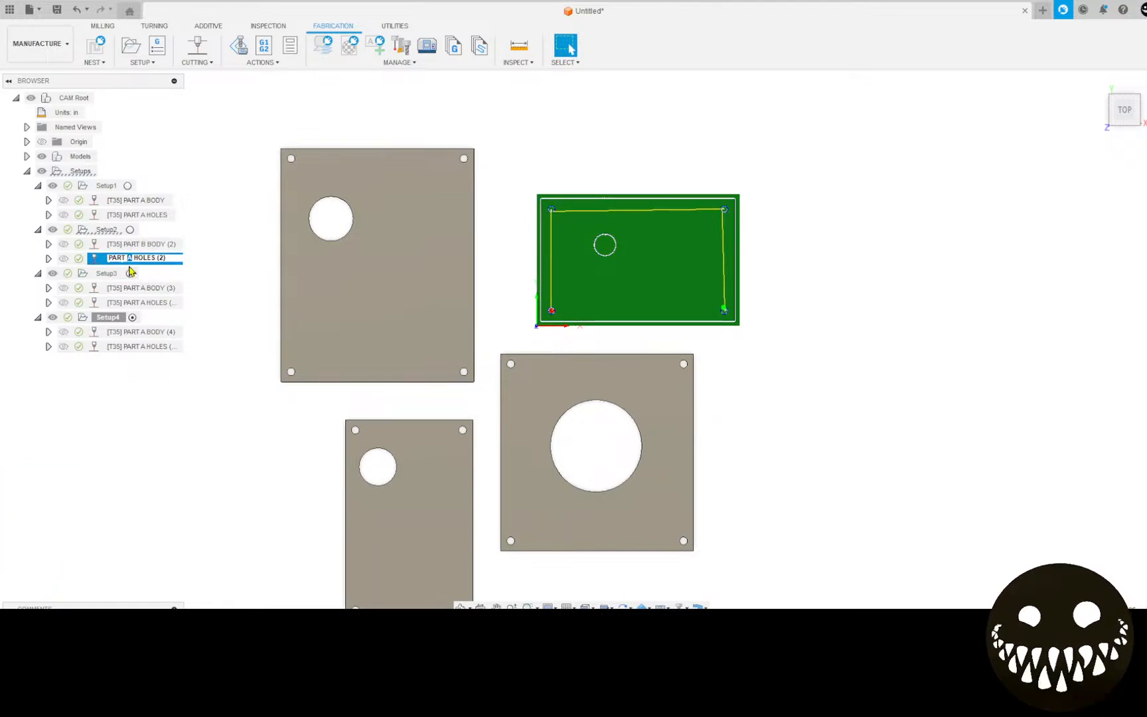
type("B")
key("Return")
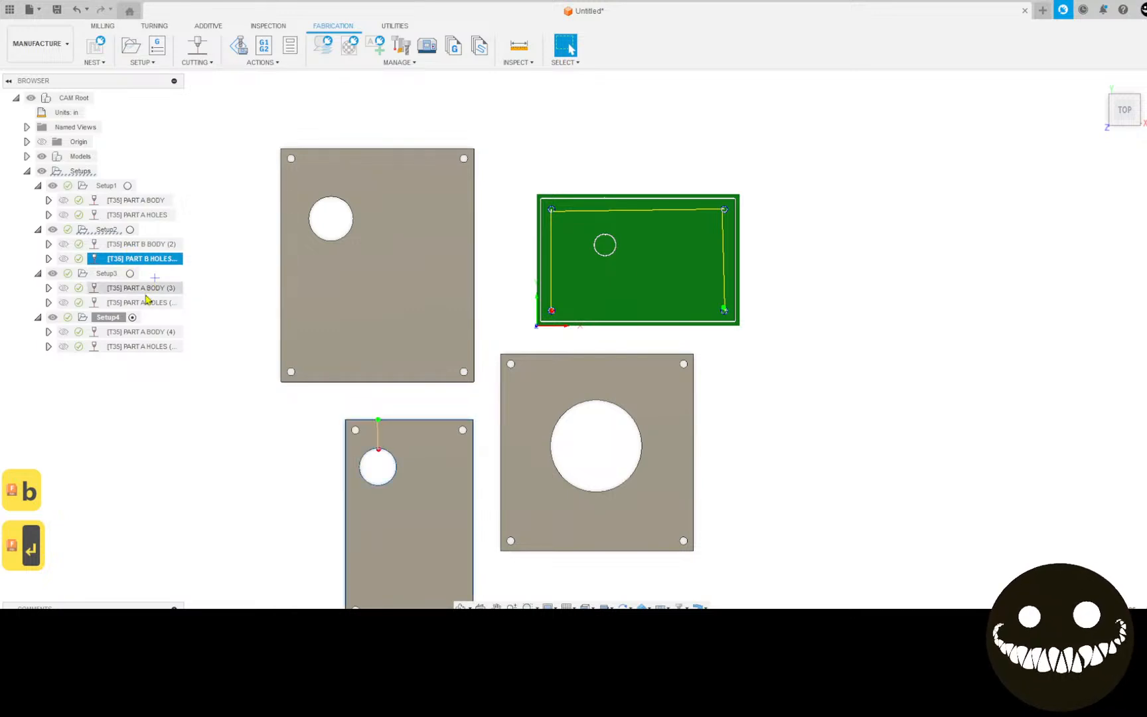
double_click(144, 290)
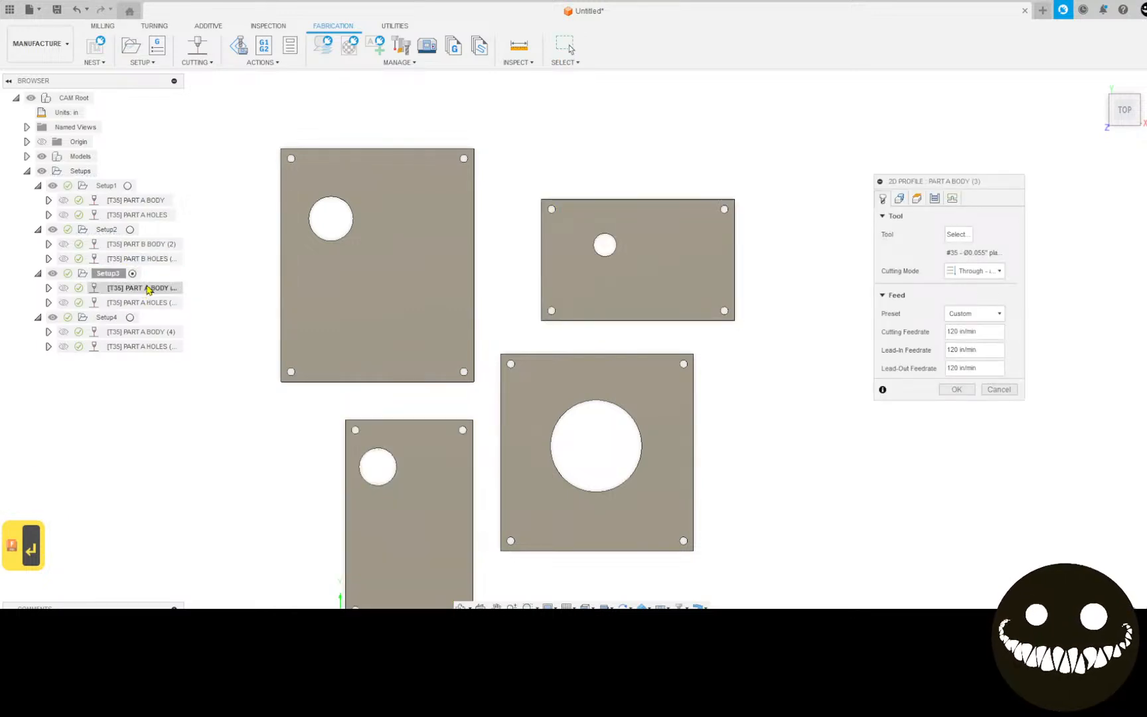
left_click(995, 391)
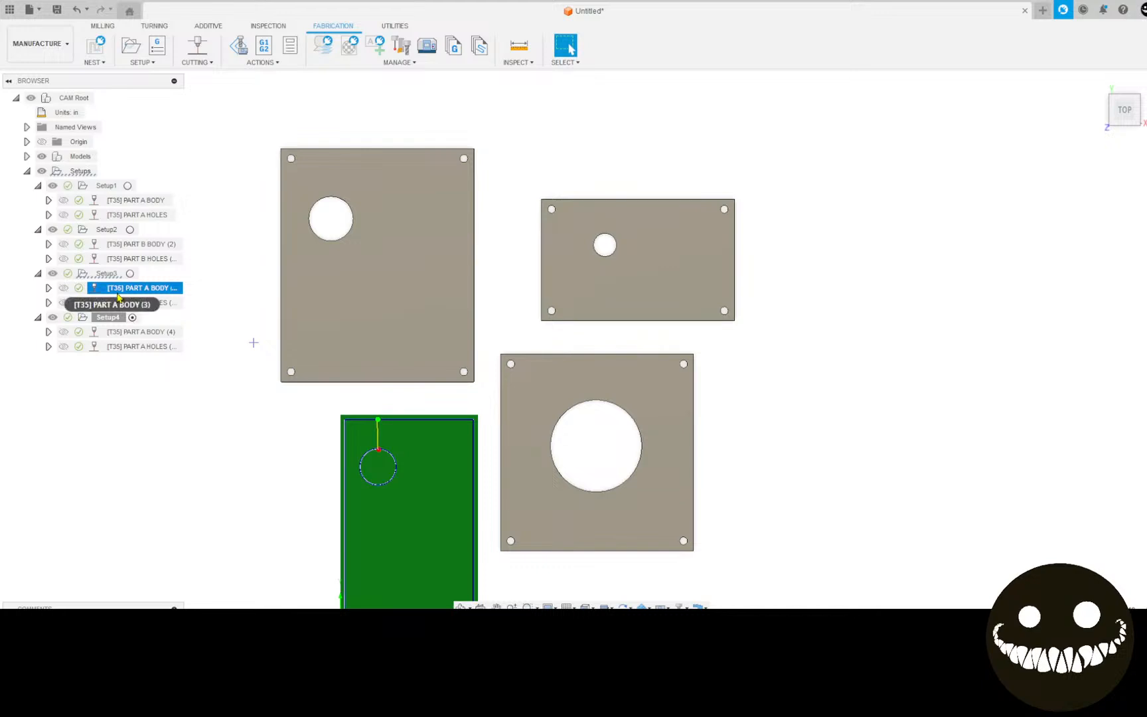
scroll(218, 280, "down", 1)
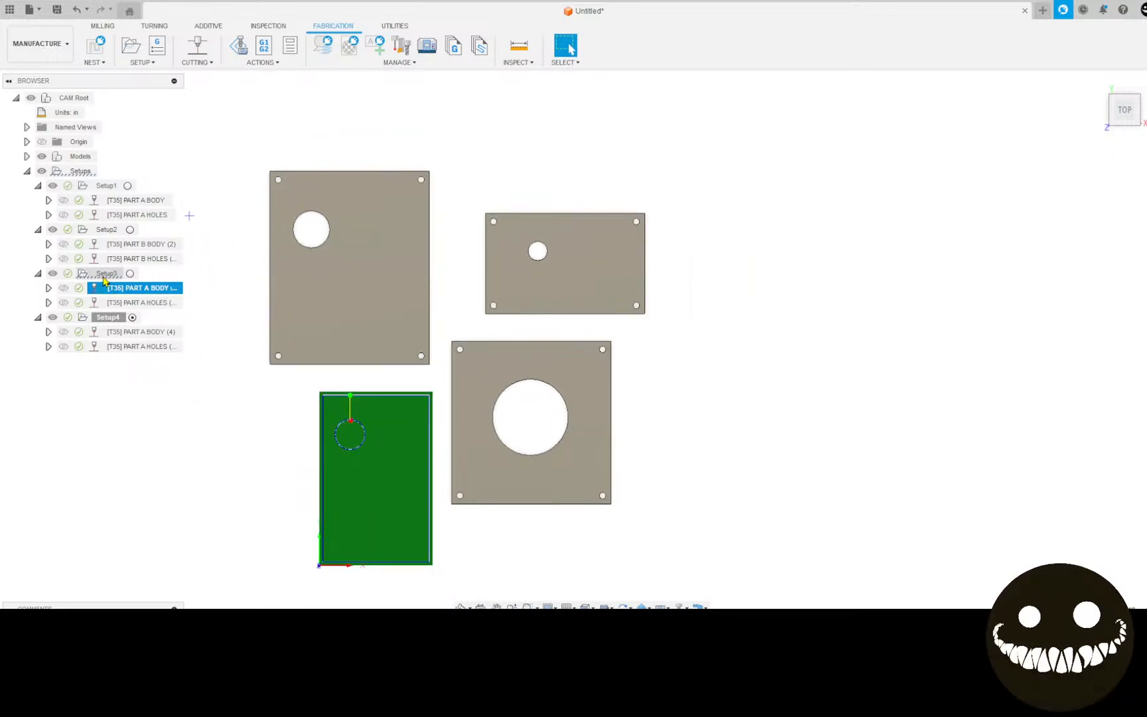
left_click(106, 186)
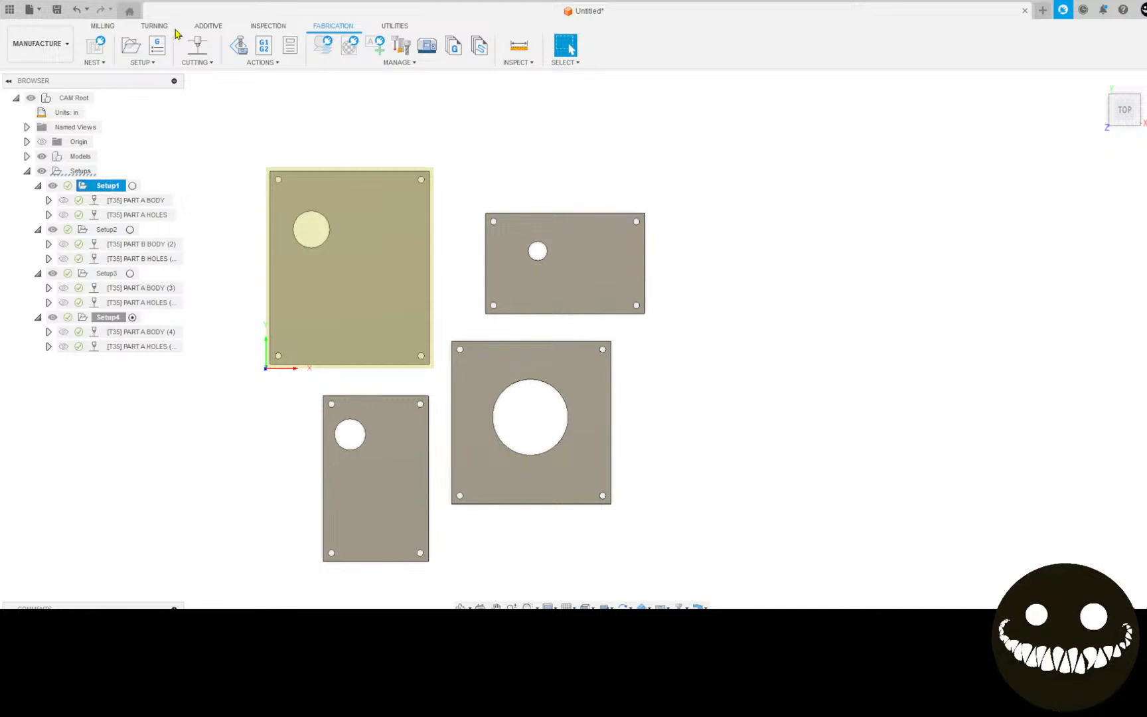
left_click(227, 142)
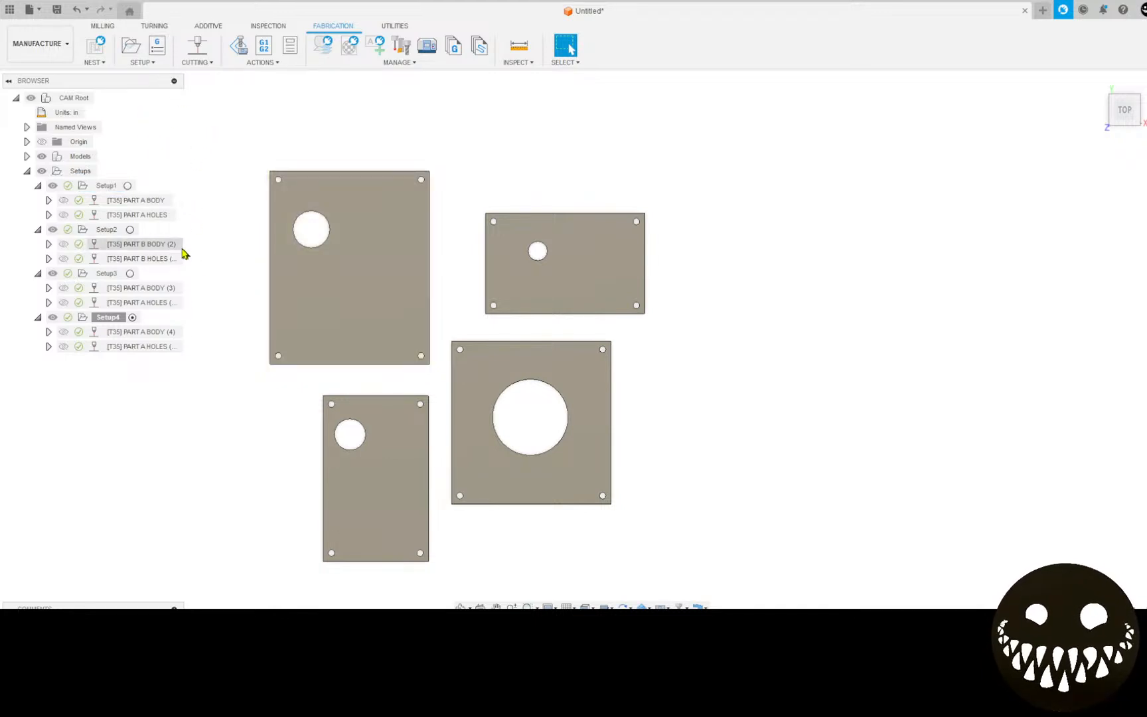
Switch to the Design workspace and delete the extrude feature that forms the four plates.
left_click(58, 59)
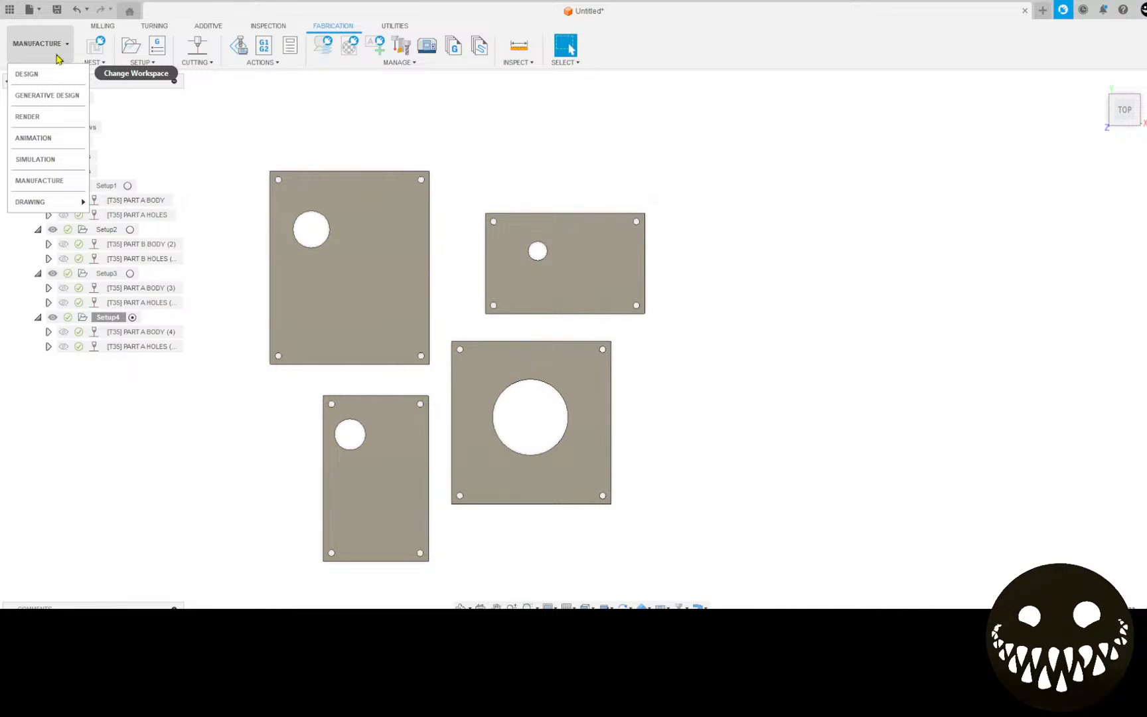
left_click(47, 76)
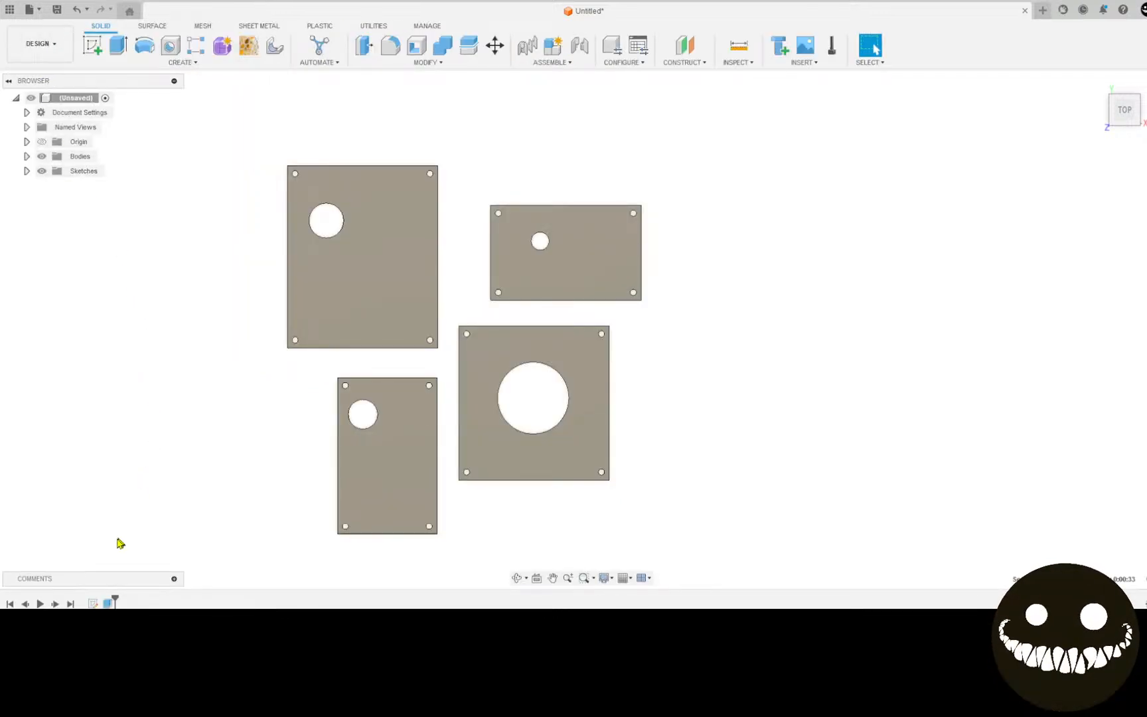
middle_click_drag(197, 369, 170, 379)
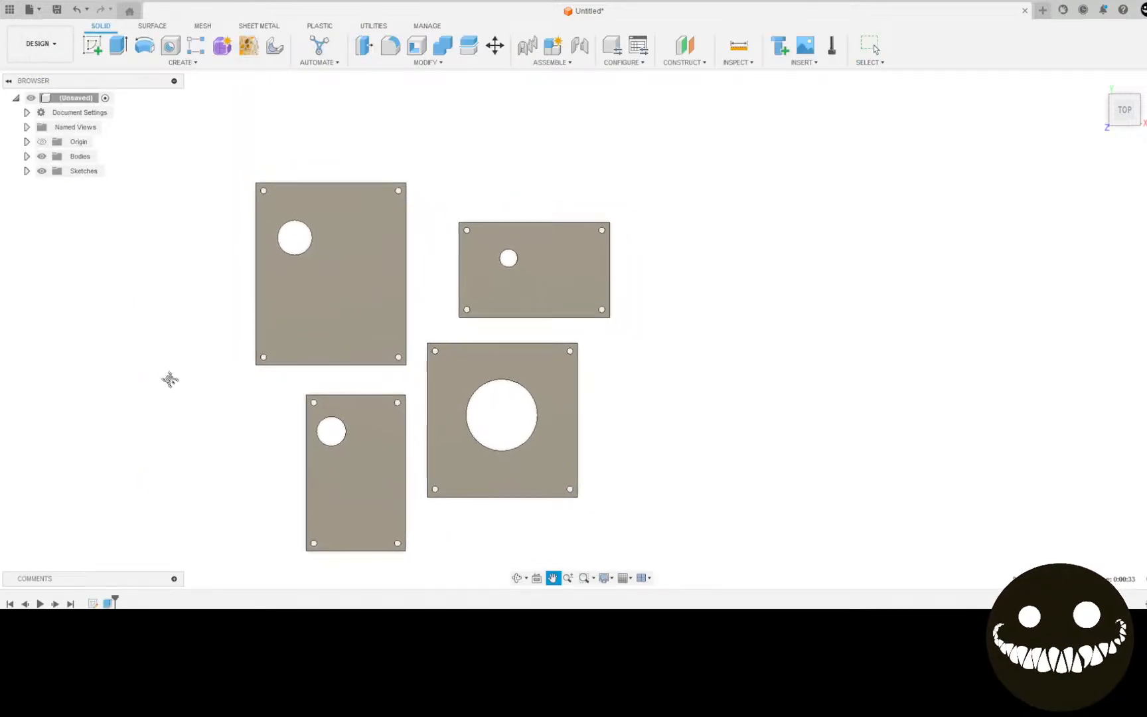
right_click(107, 601)
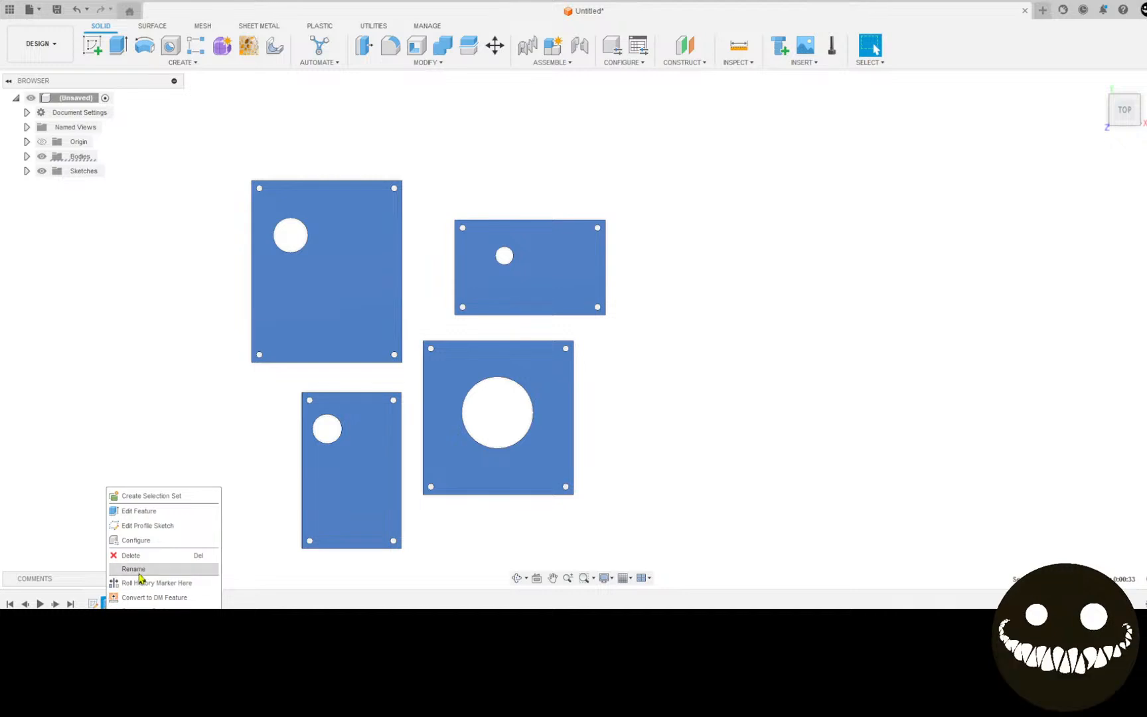
left_click(148, 556)
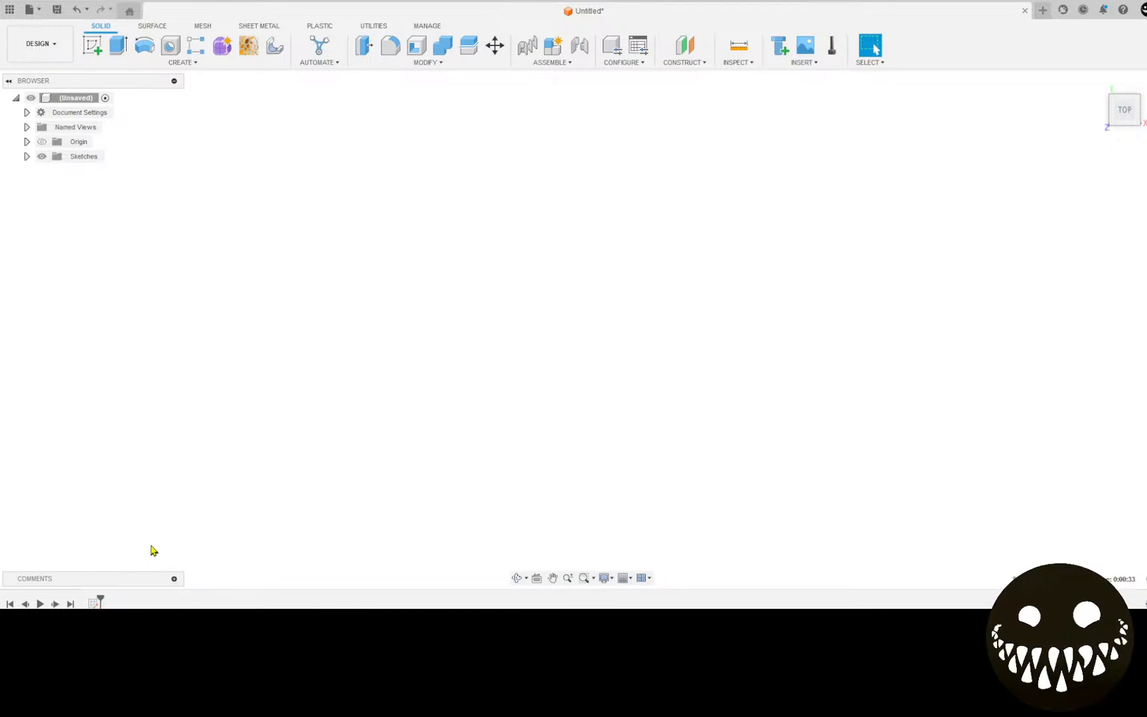
Return to the Manufacture workspace and open Setup1 for editing, clearing its missing reference selections.
left_click(54, 47)
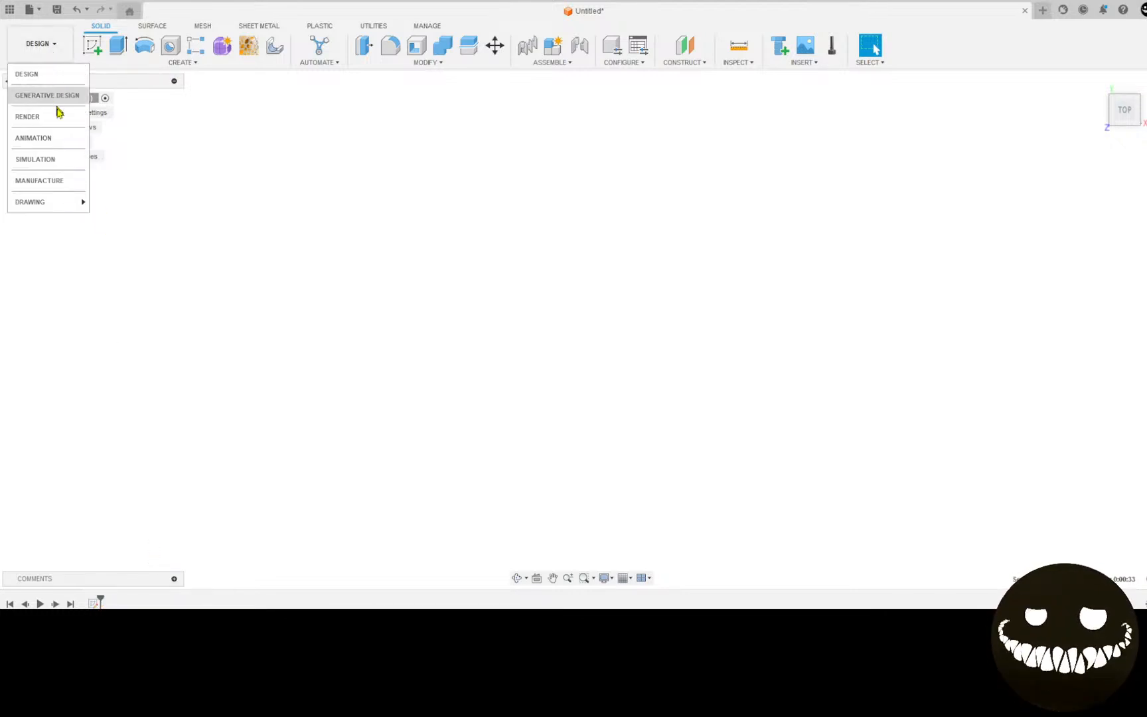
left_click(53, 181)
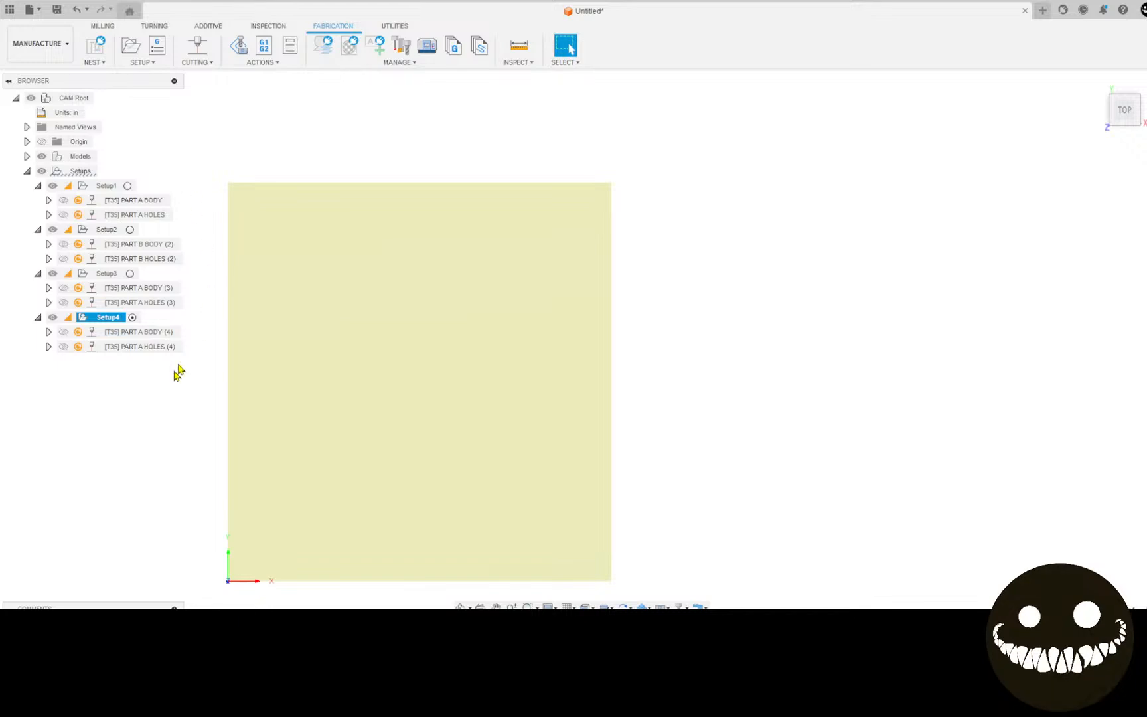
left_click(110, 185)
left_click(253, 126)
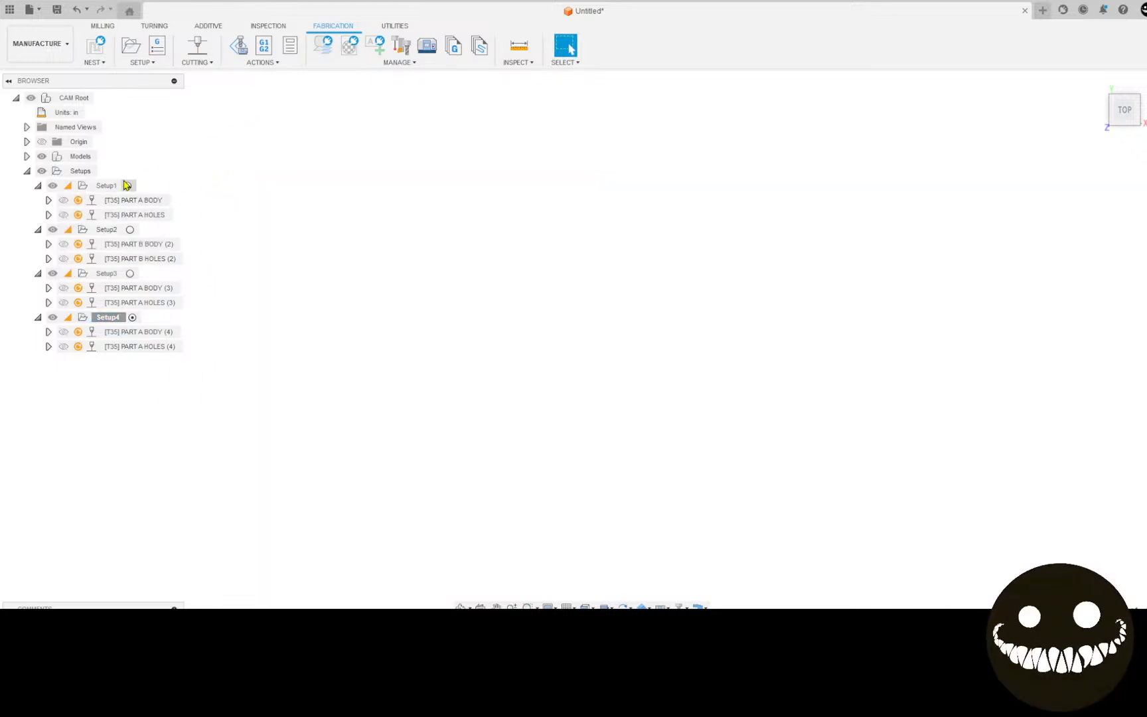
left_click(101, 187)
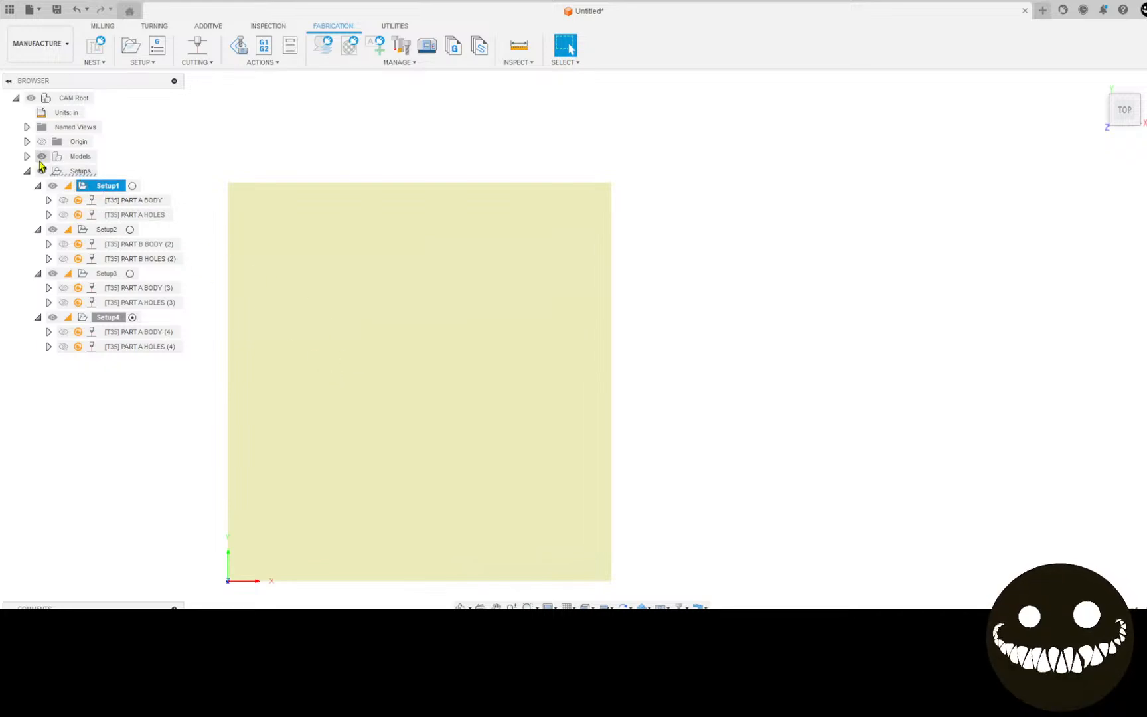
right_click(101, 188)
left_click(122, 197)
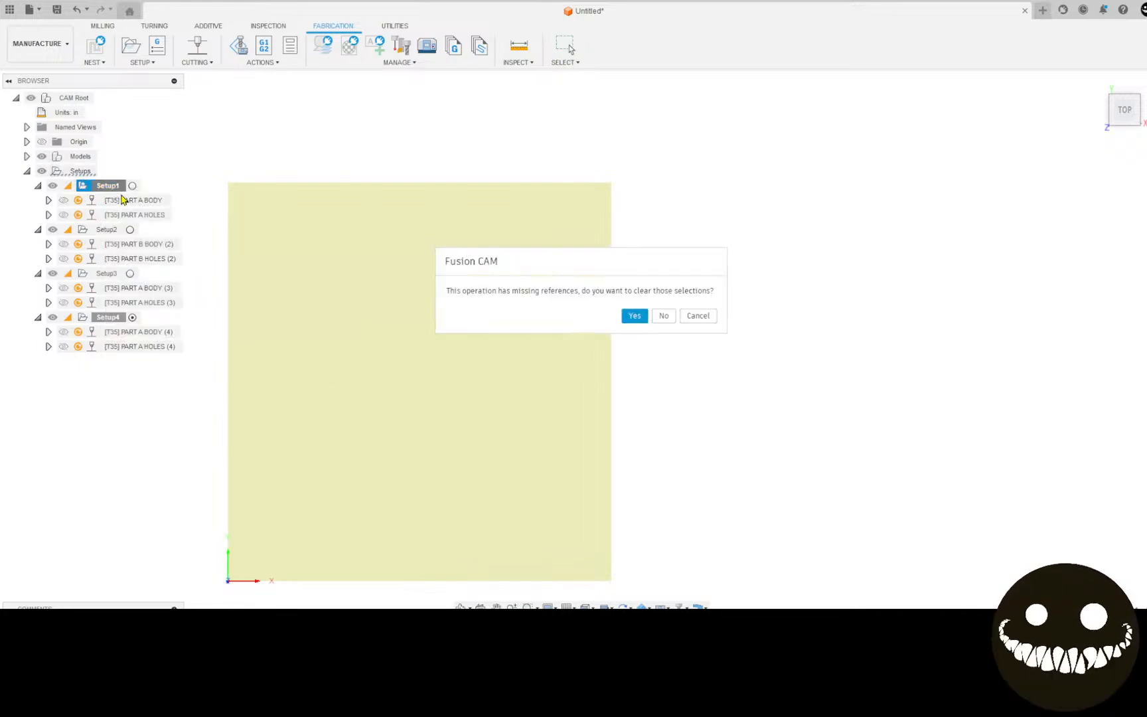
left_click(636, 316)
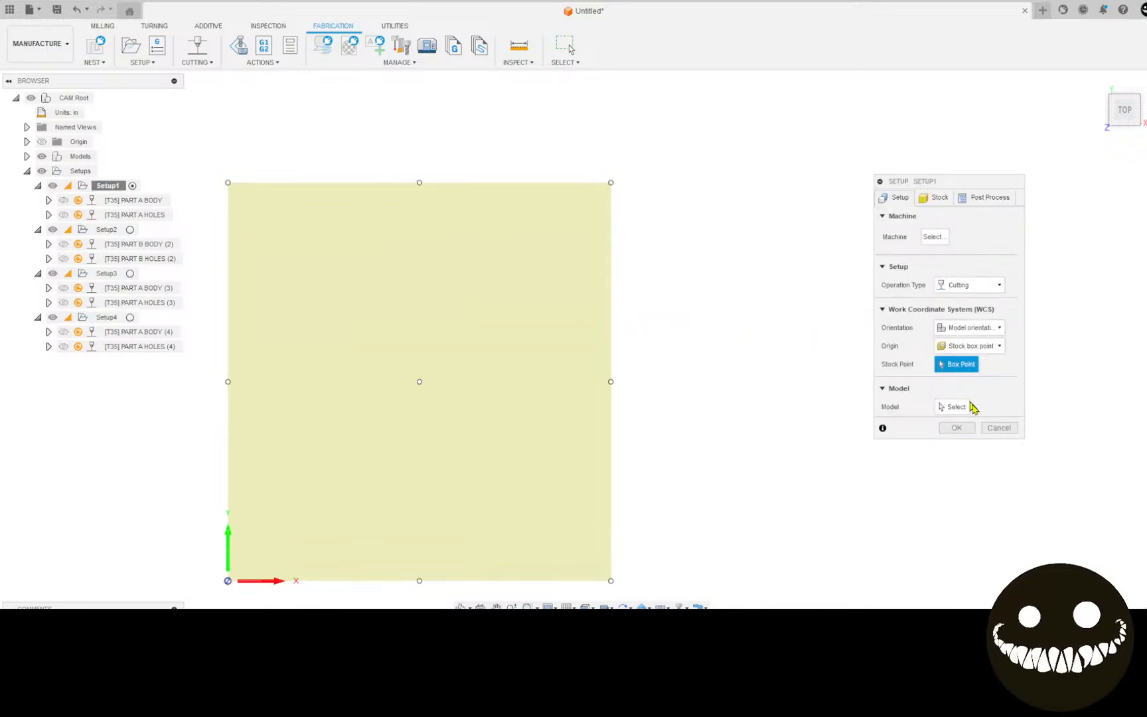
Show Sketch1 with the four plate outlines while editing Setup1, and open the setup's stock settings.
left_click(27, 157)
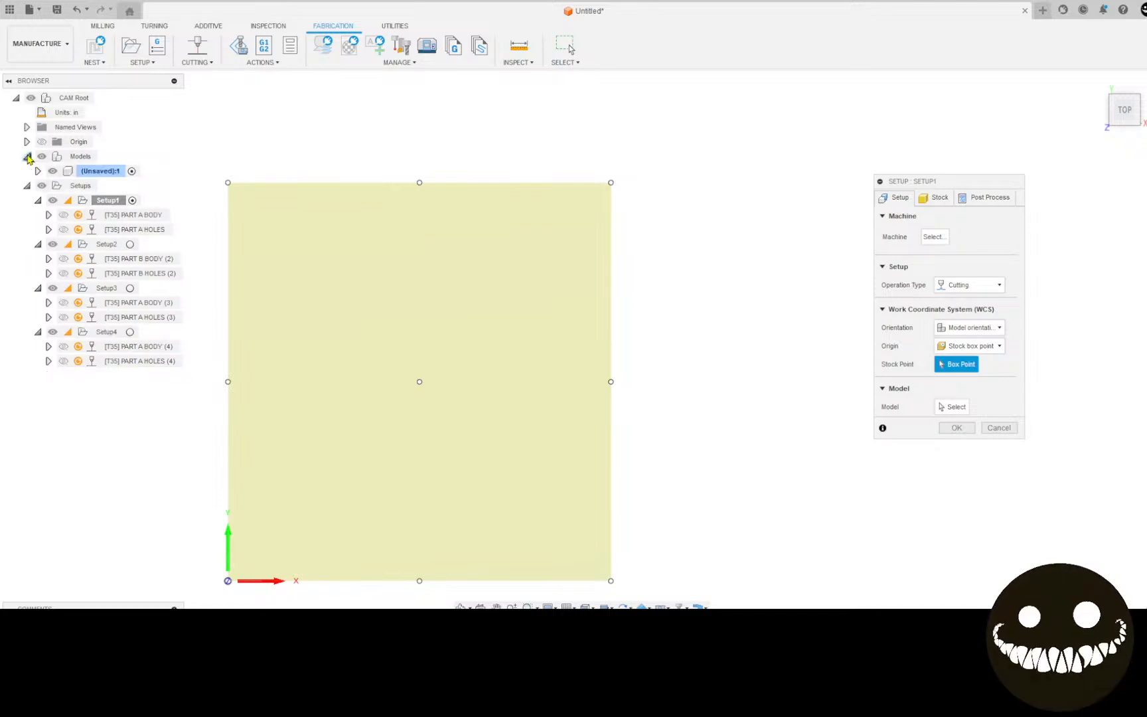
left_click(38, 171)
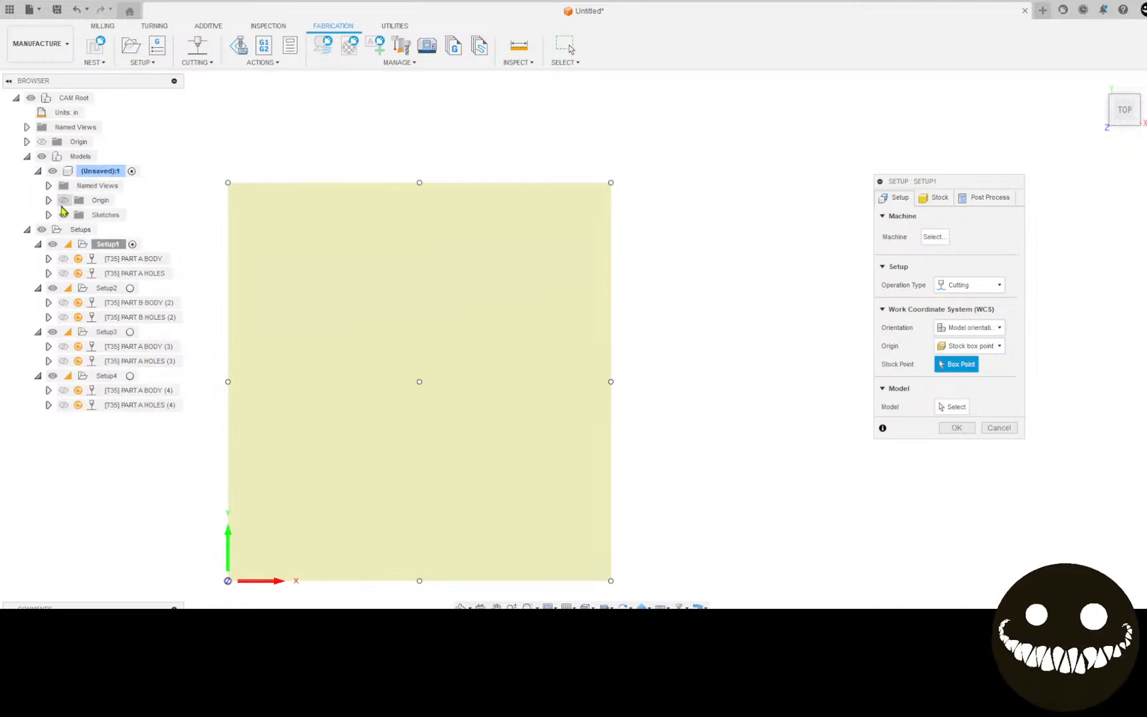
left_click(50, 215)
left_click(74, 229)
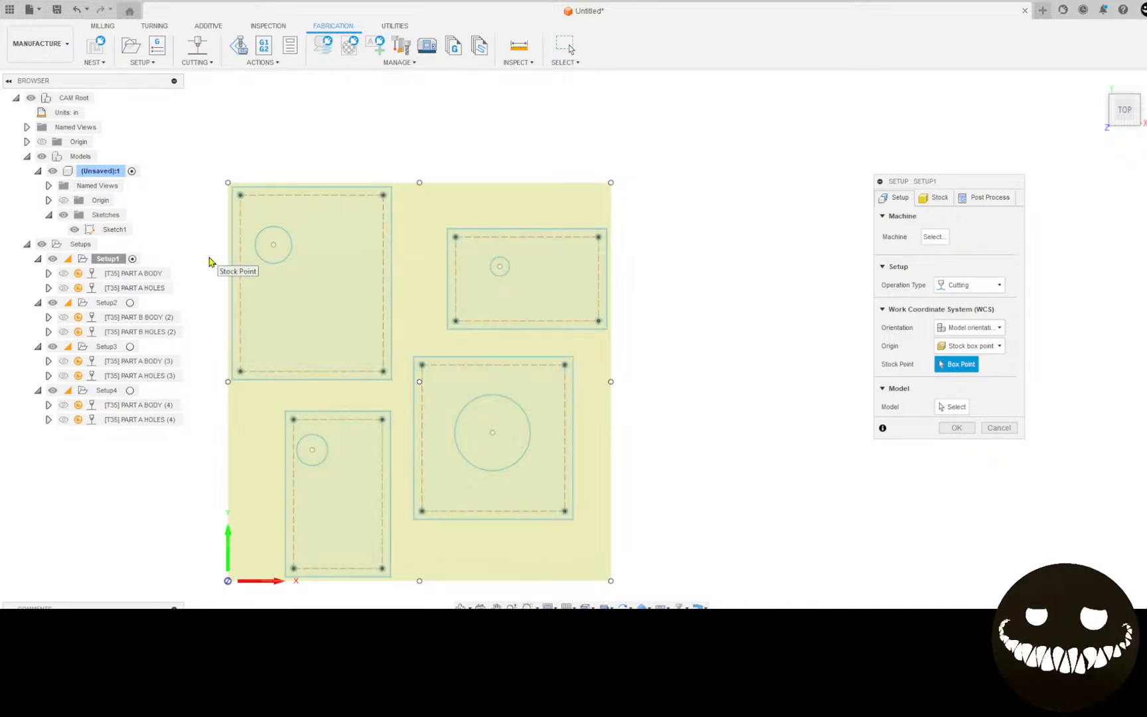
middle_click_drag(779, 307, 828, 292)
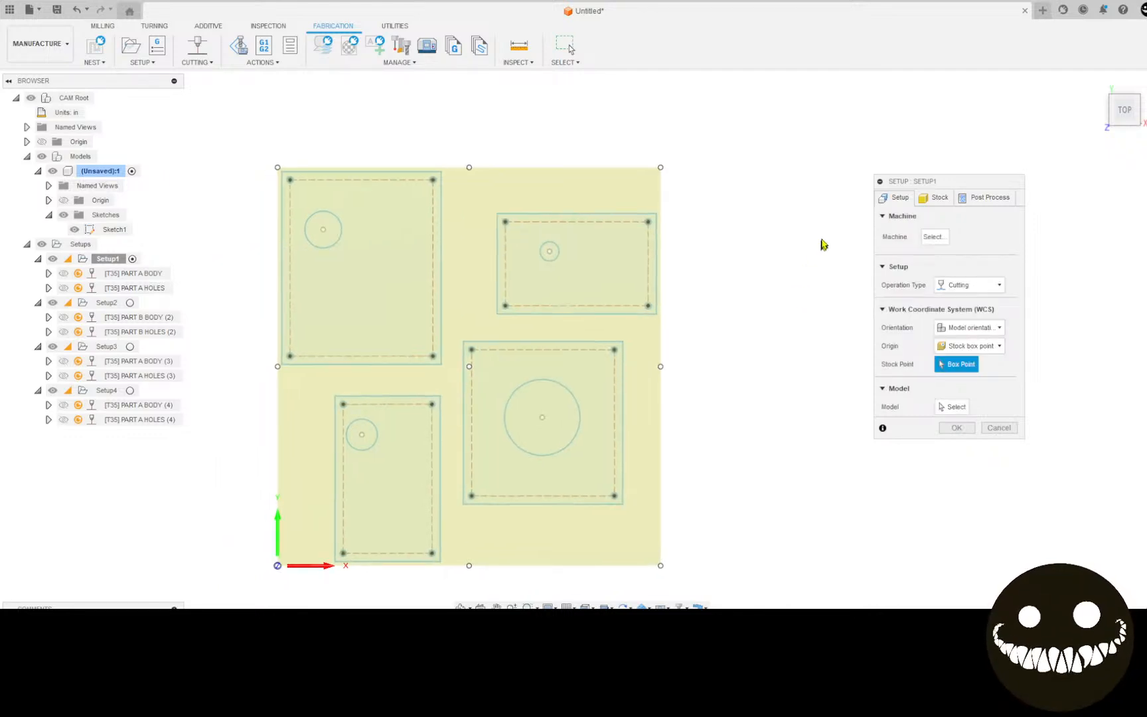
left_click(937, 198)
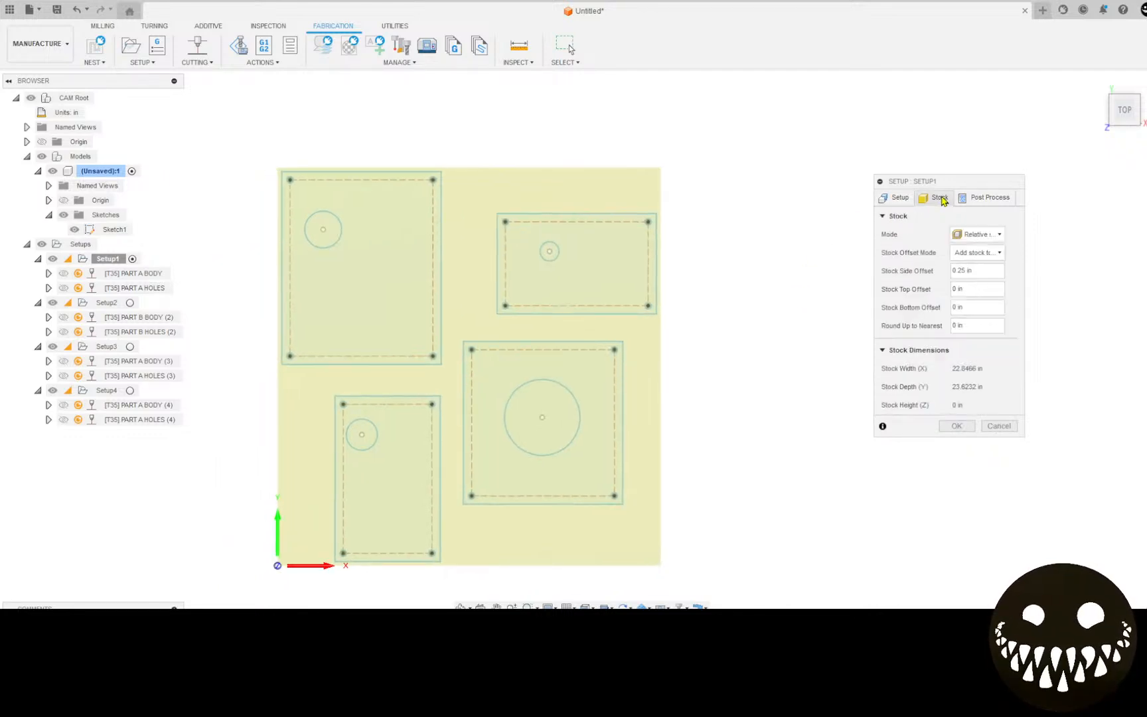
Change Setup1's stock to a fixed size box with a height of 0.075 in.
left_click(974, 236)
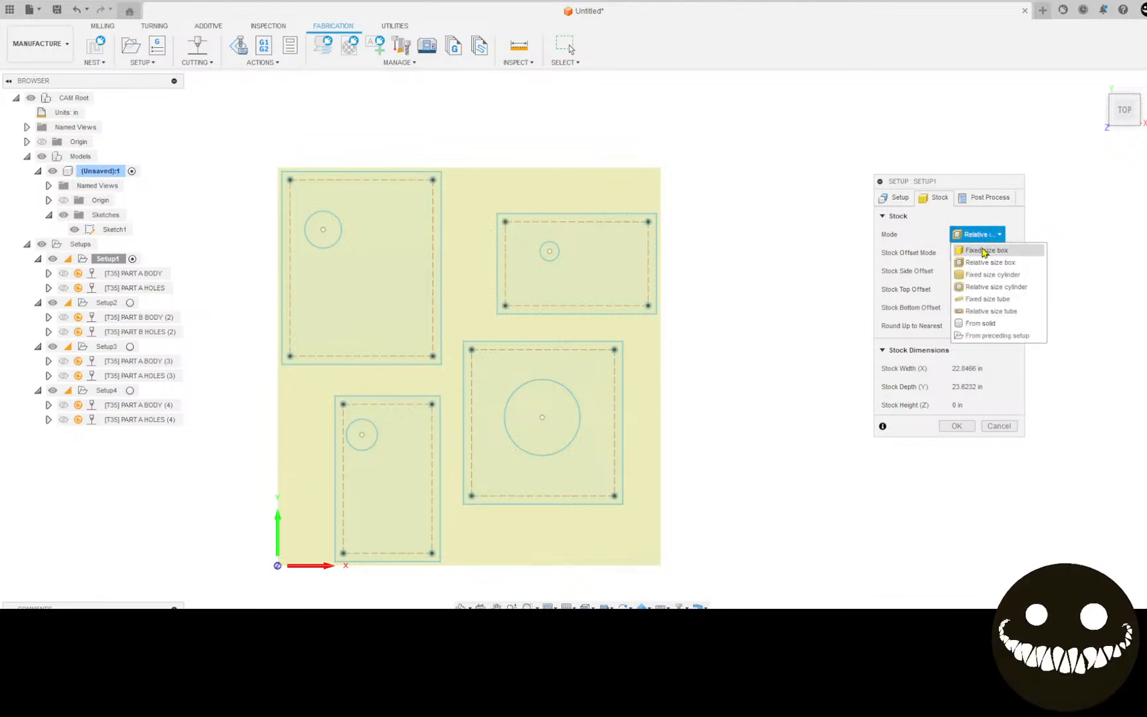
left_click(984, 250)
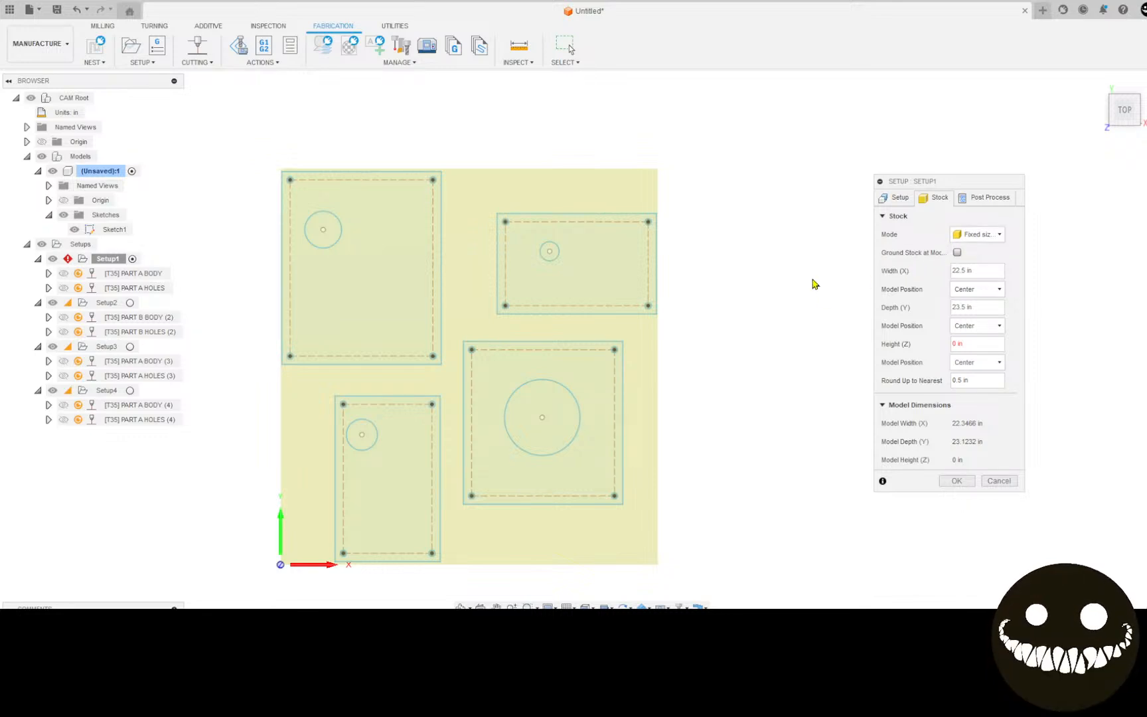
left_click(956, 345)
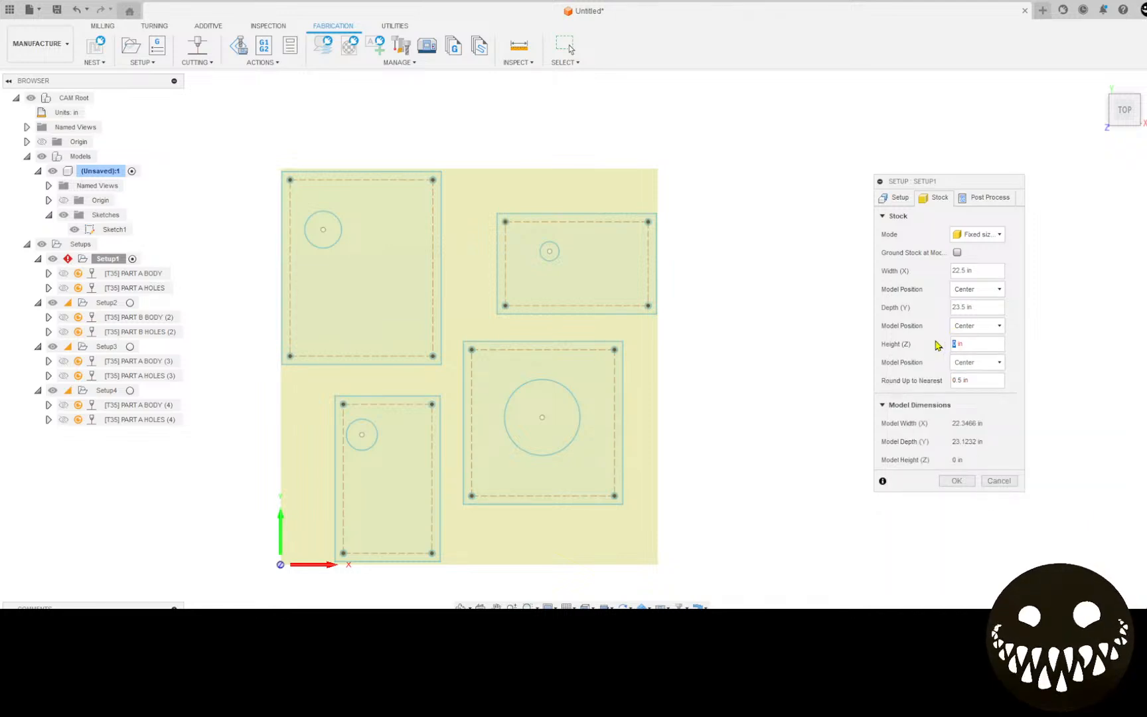
key("BackSpace")
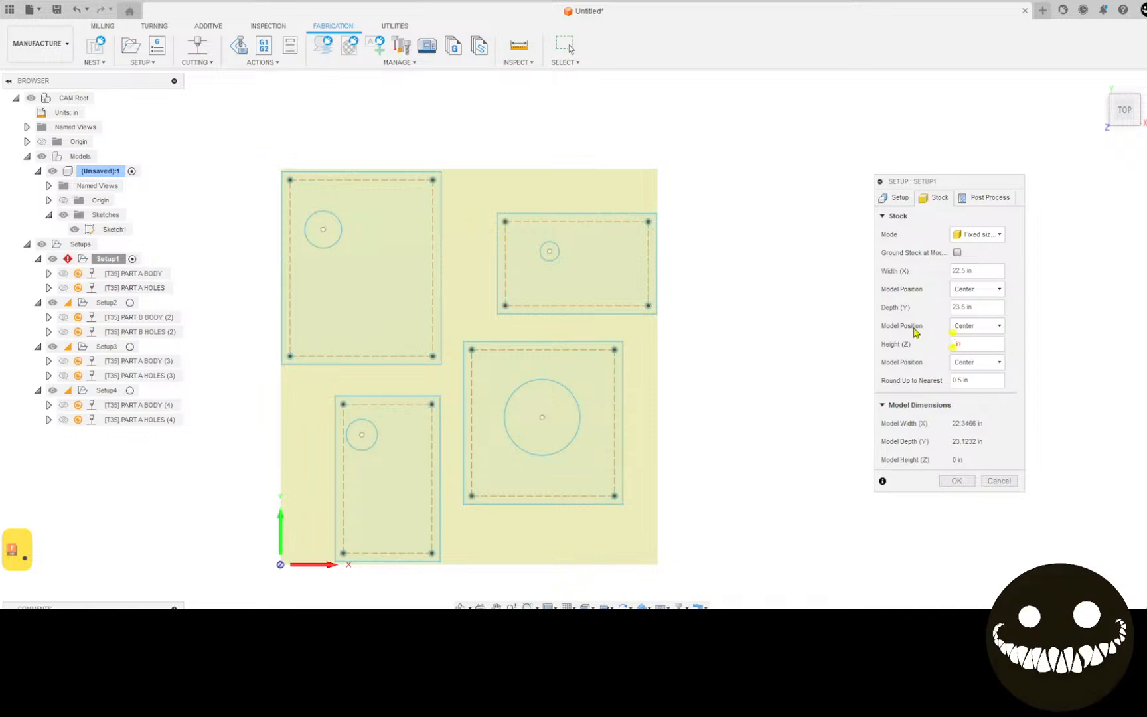
type("0 ")
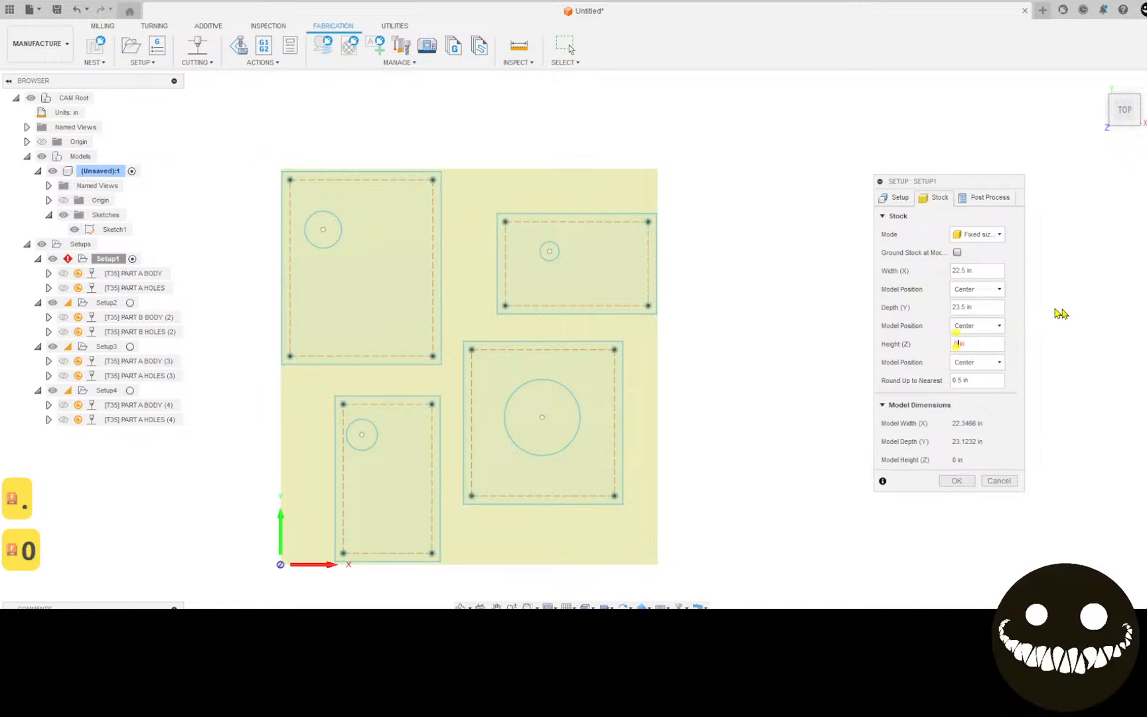
type("75")
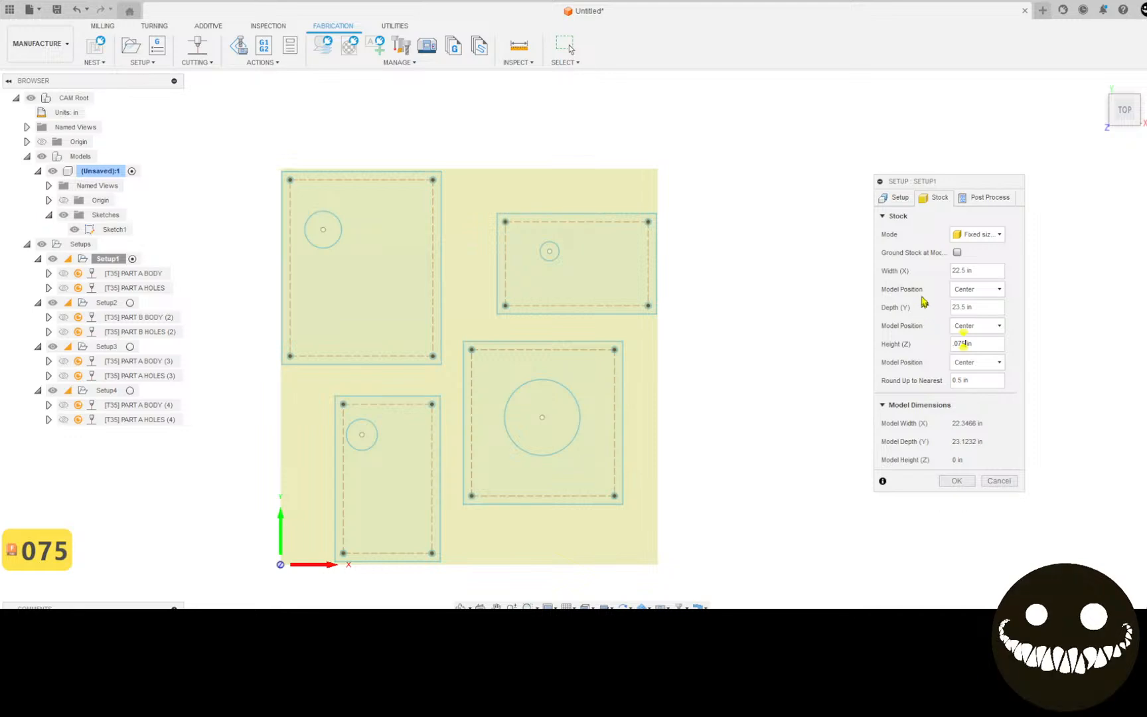
Orient Setup1's coordinate system by X and Y axes, using the lower and left edges of the upper-left plate outline.
left_click(896, 197)
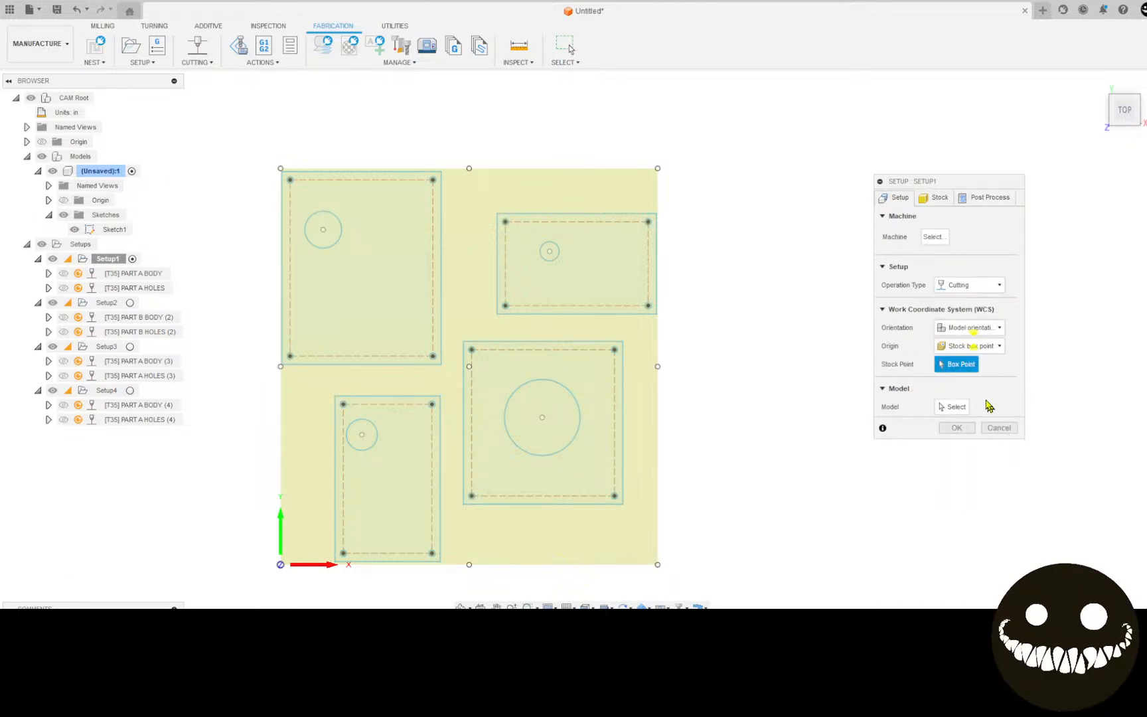
scroll(374, 359, "up", 3)
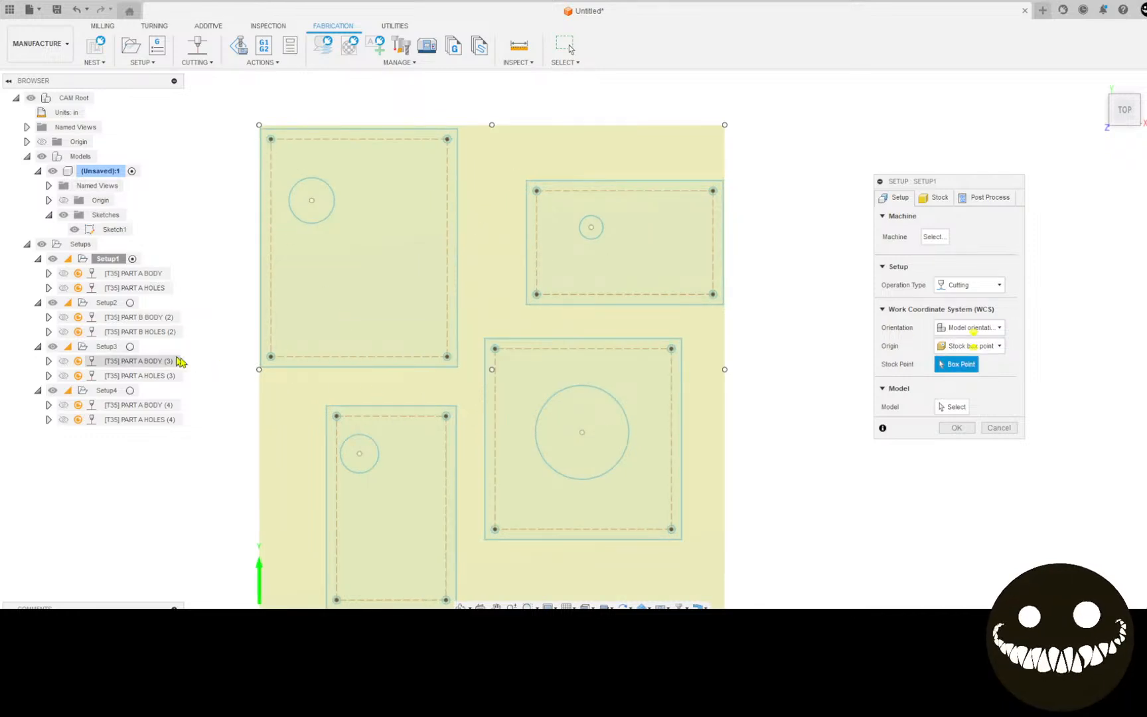
scroll(243, 377, "up", 1)
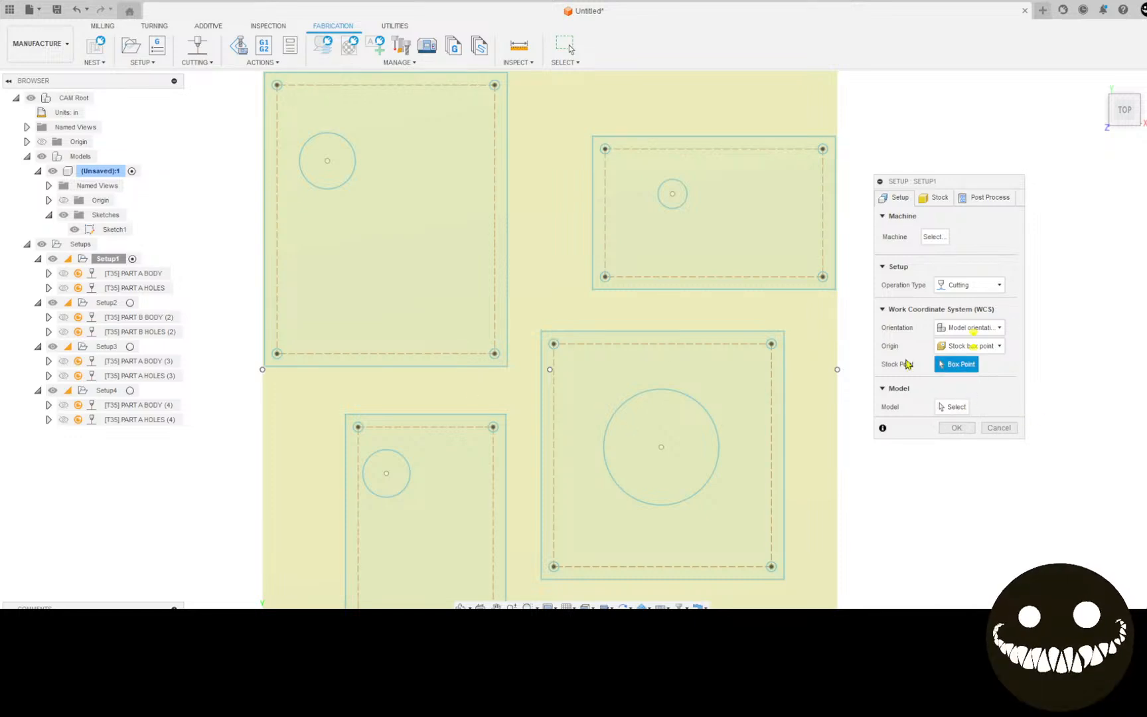
left_click(960, 328)
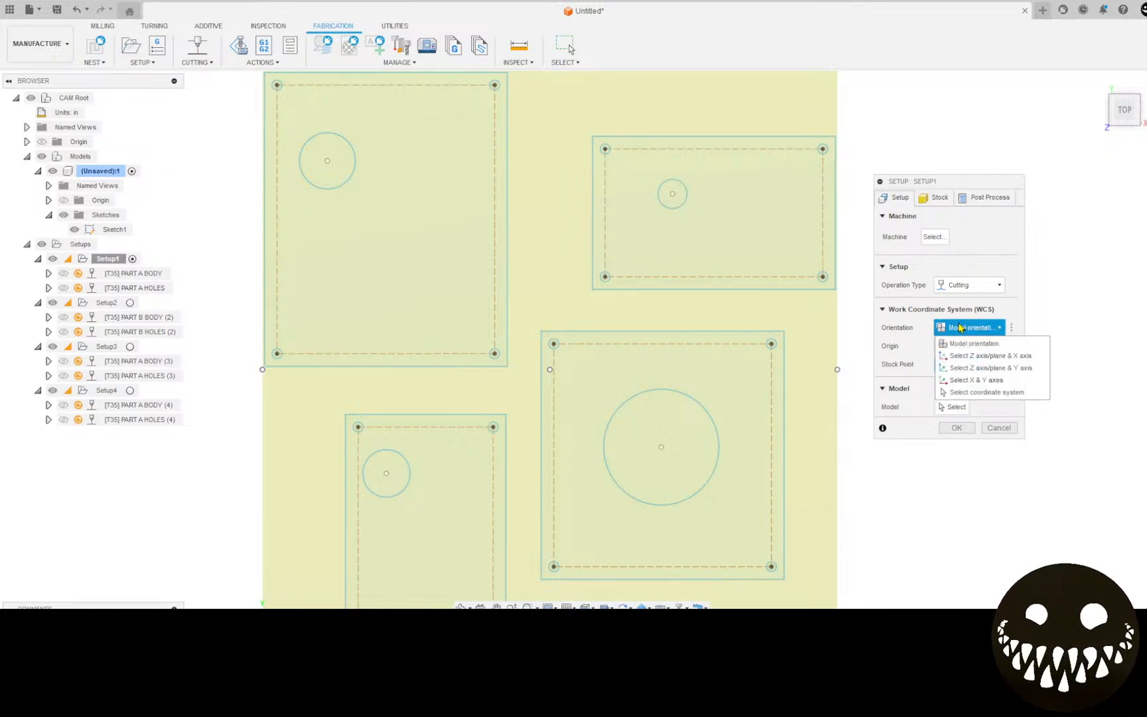
left_click(991, 381)
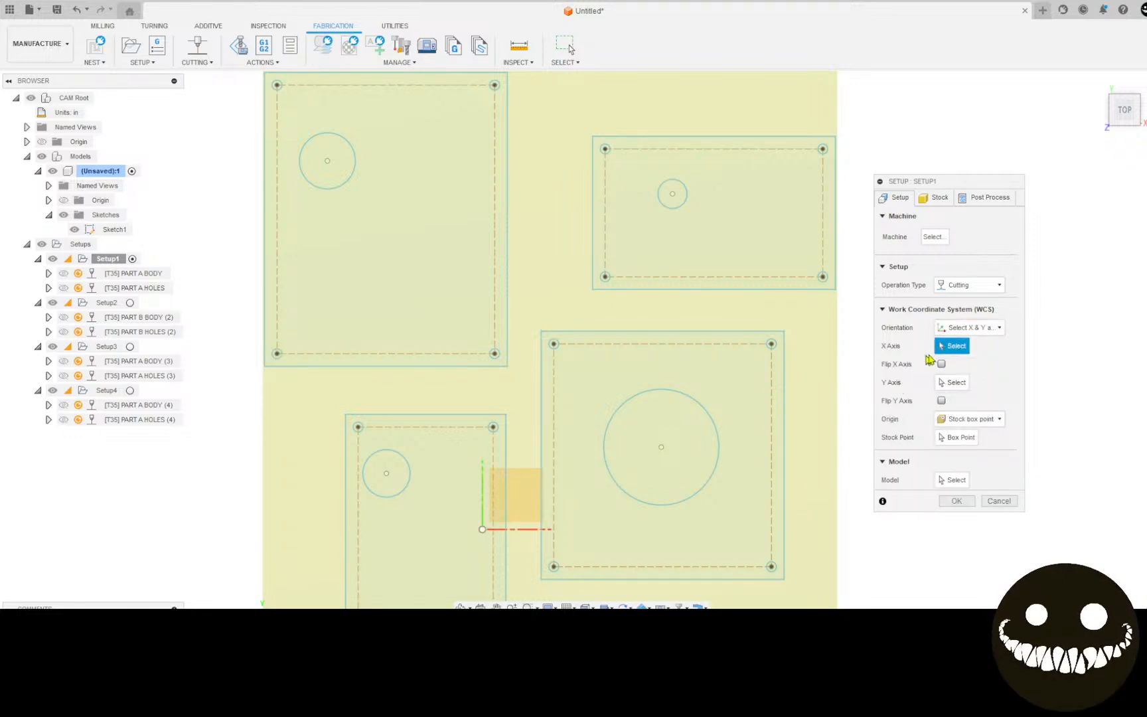
left_click(292, 366)
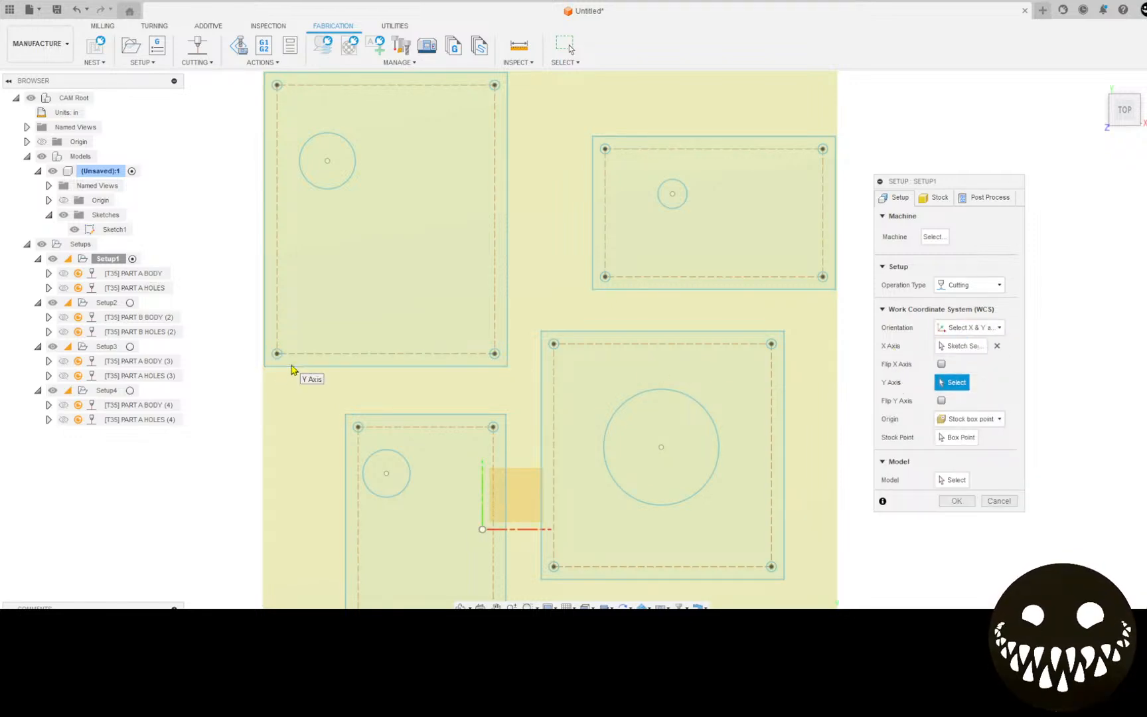
left_click(266, 278)
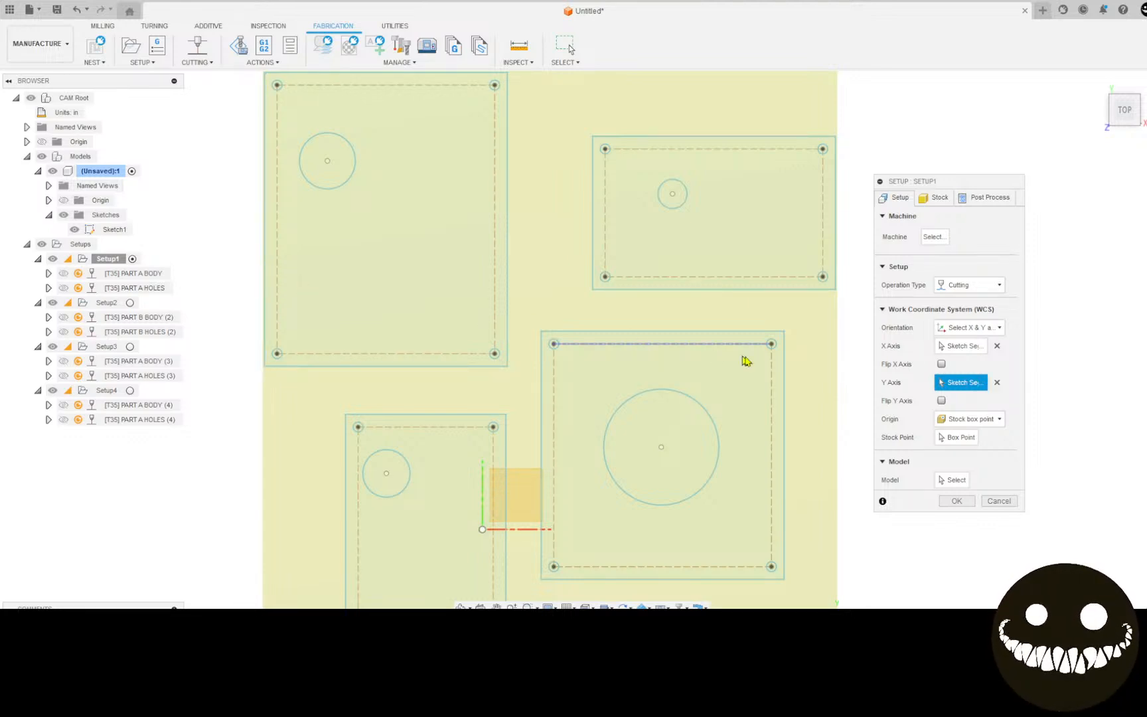
Set Setup1's origin to a selected point at the lower-left corner of the upper-left plate outline.
left_click(966, 419)
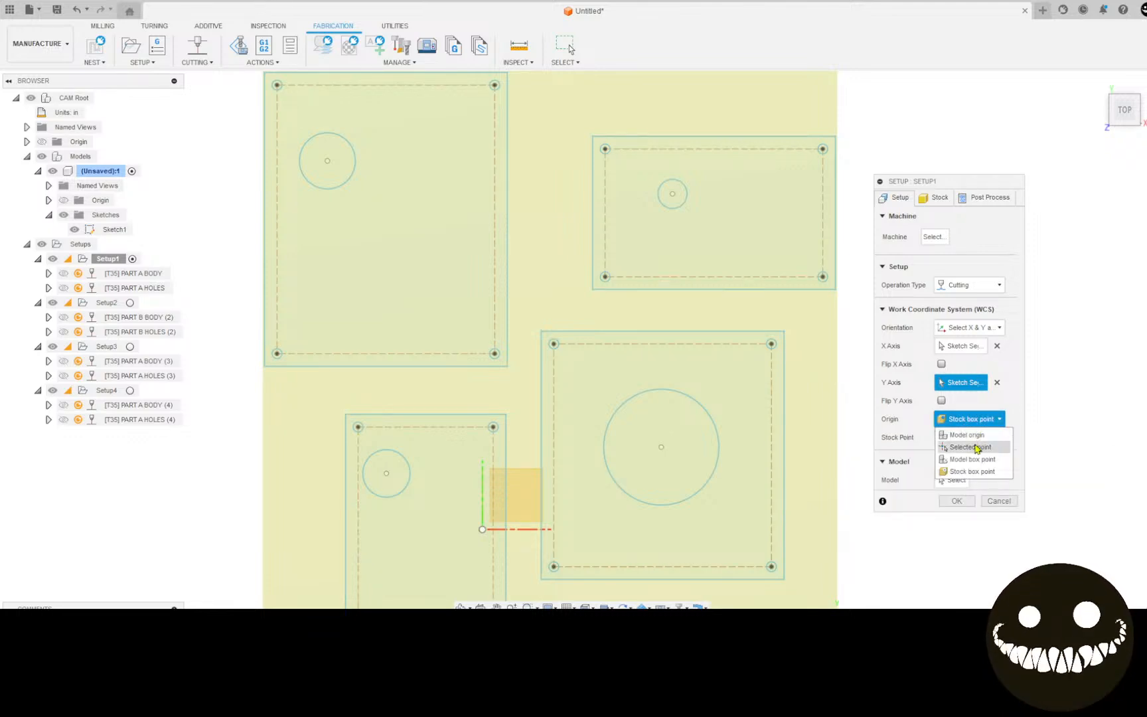
left_click(971, 447)
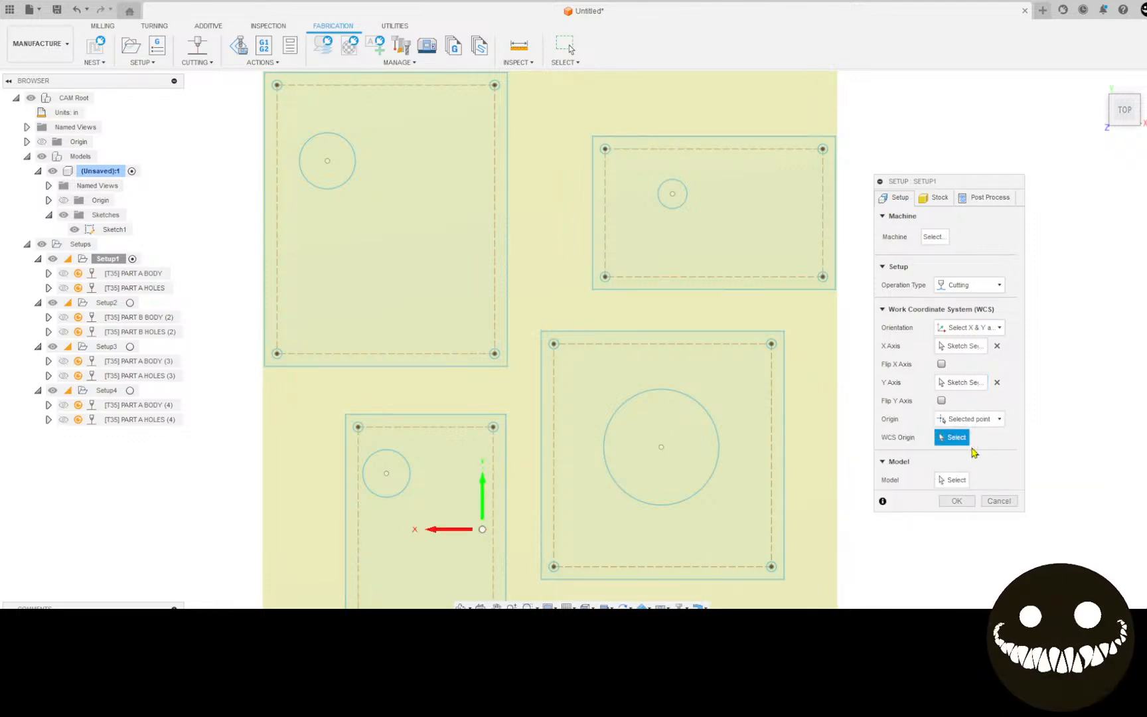
left_click(265, 366)
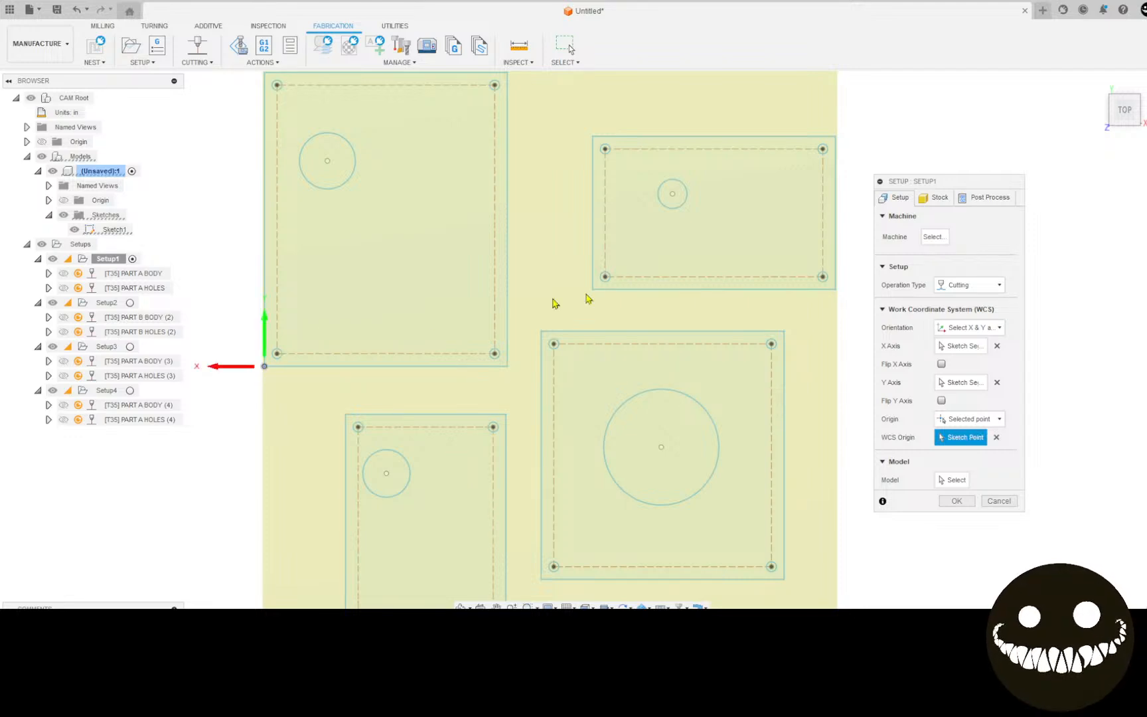
Reverse the Z axis of Setup1's coordinate system so that X points along the plate, and return to the top view.
middle_click_drag(356, 433, 340, 425, "shift")
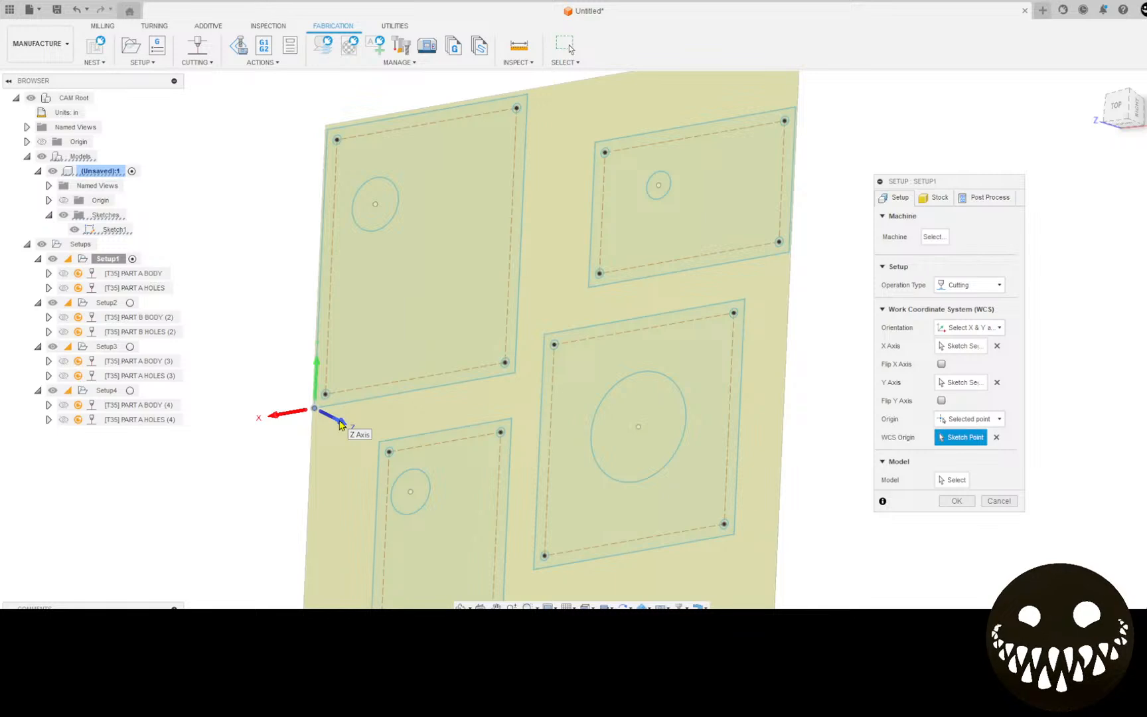
left_click(340, 425)
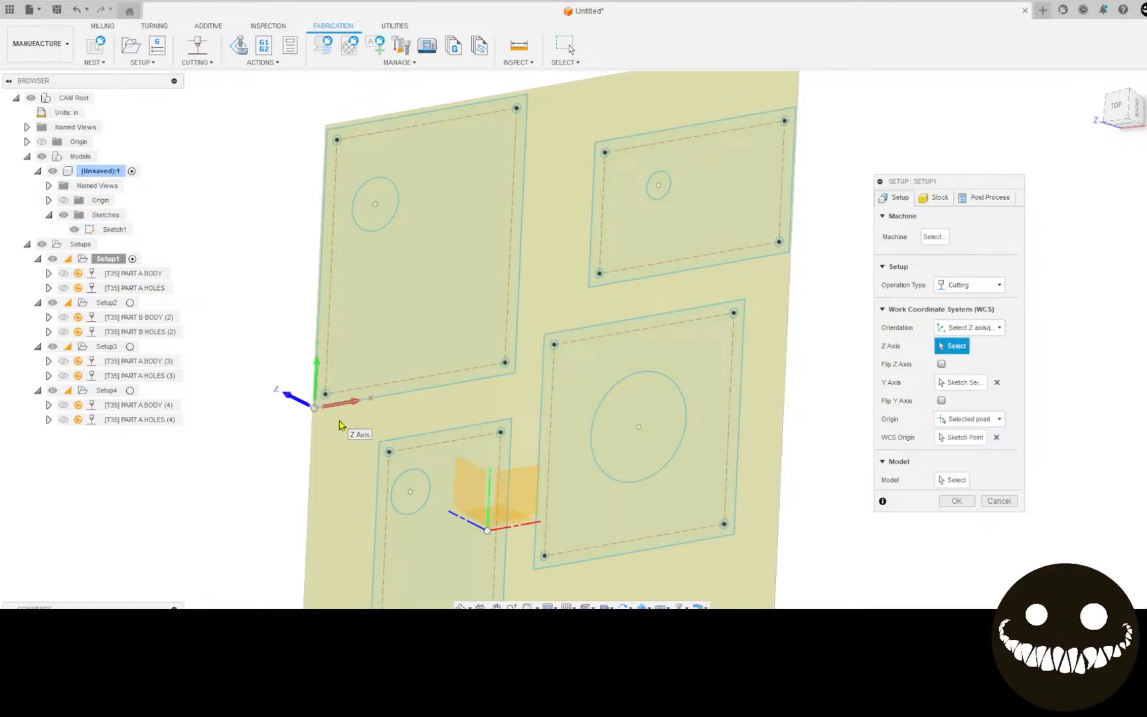
middle_click_drag(335, 417, 449, 514, "shift")
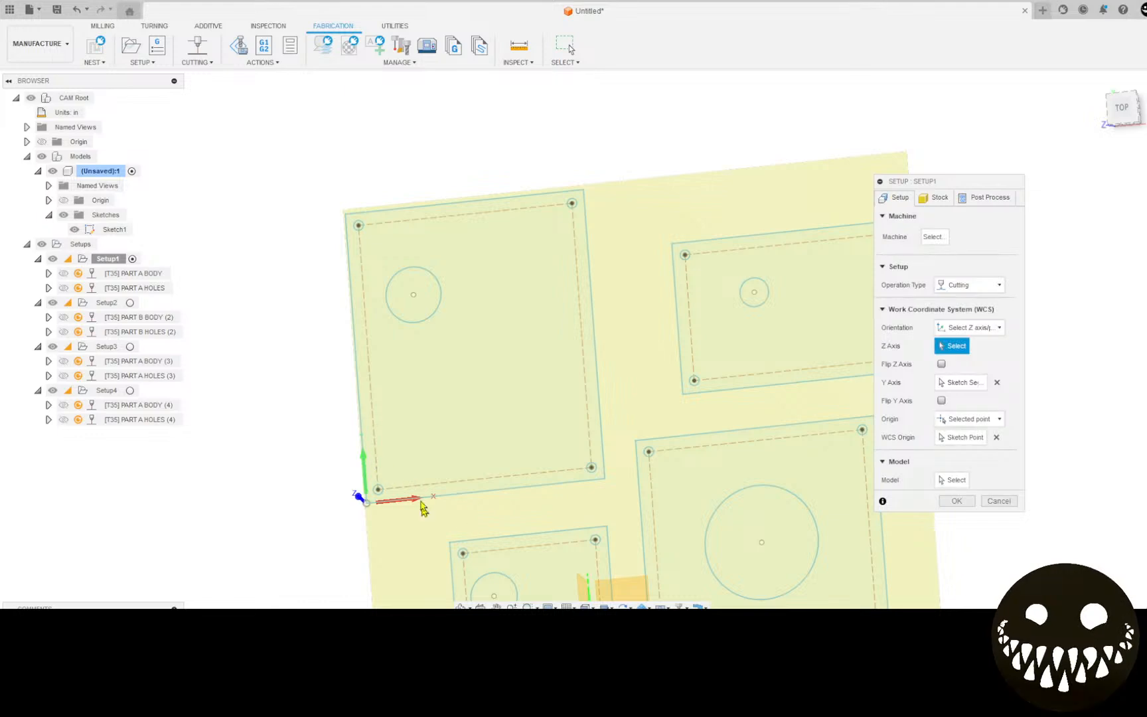
left_click(1137, 108)
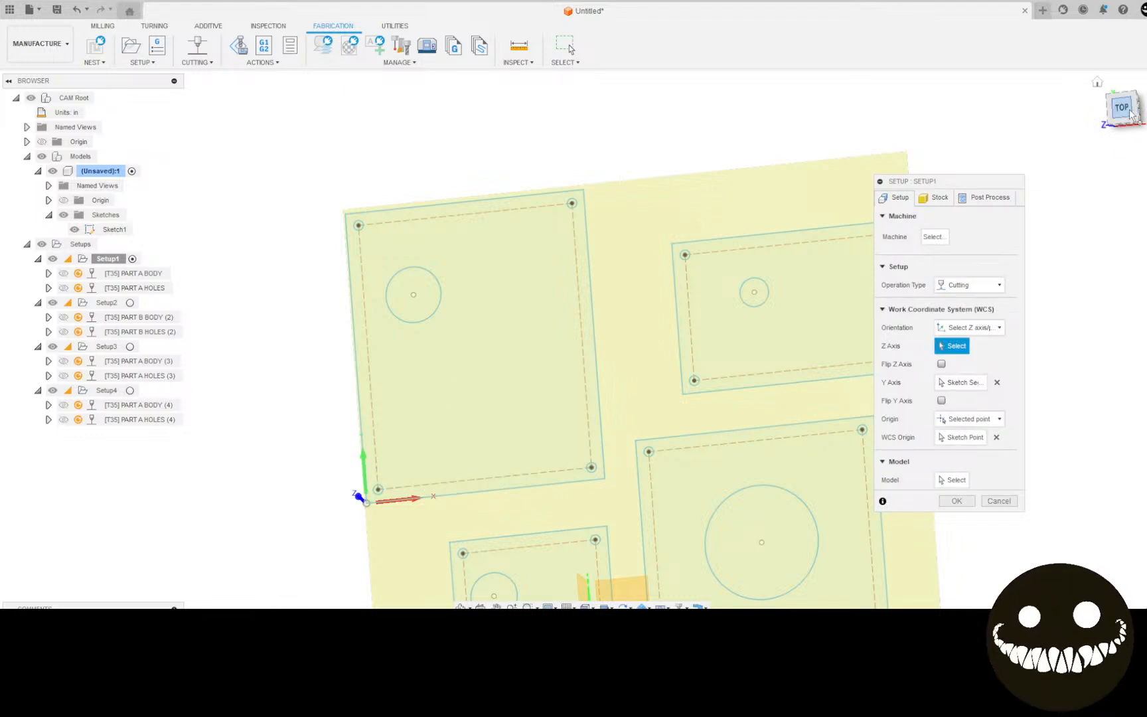
middle_click_drag(725, 172, 545, 85)
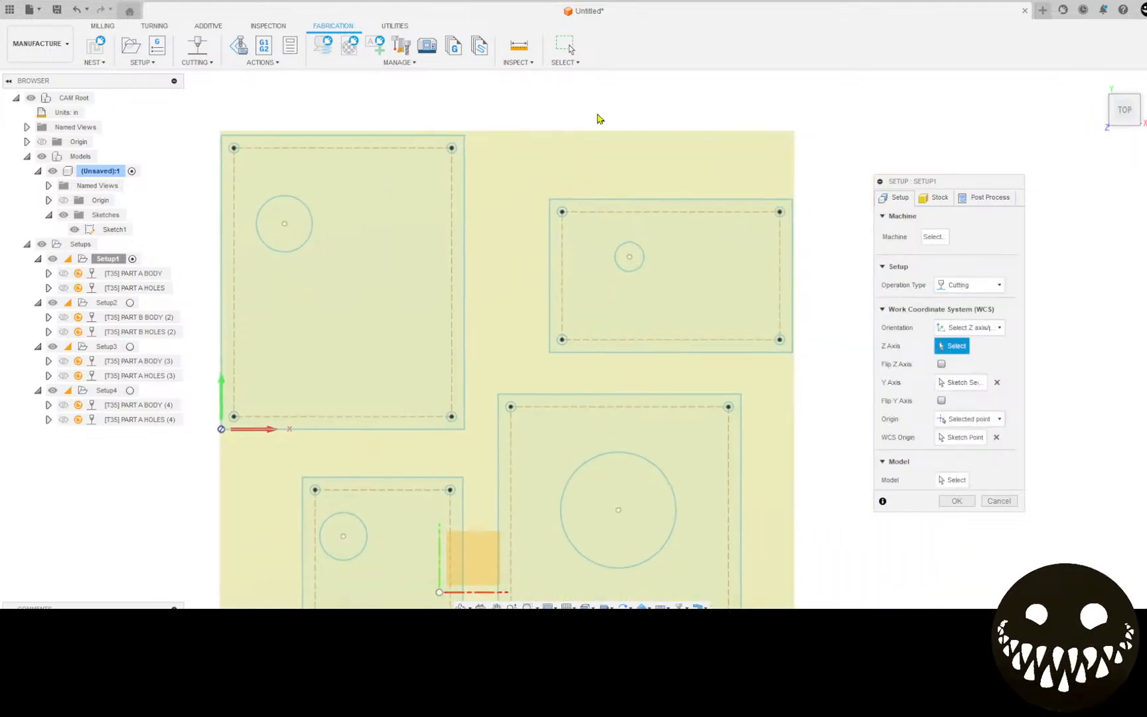
scroll(623, 119, "down", 1)
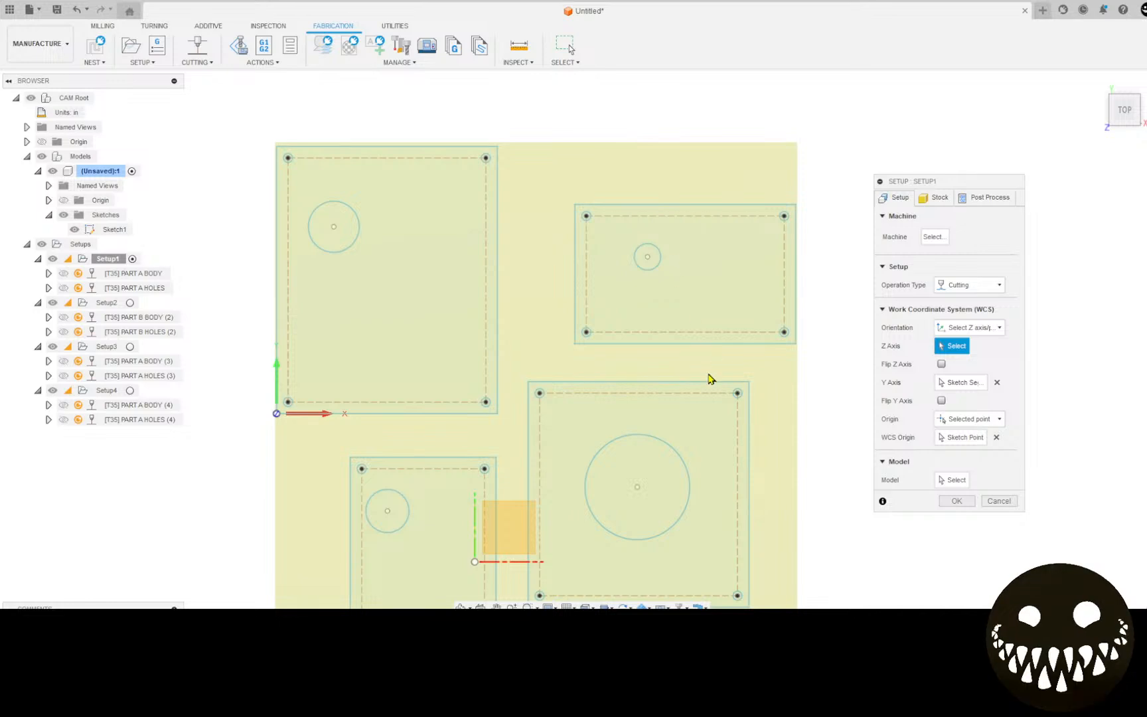
Check Setup1's stock settings and try to accept the setup without a model selected.
left_click(988, 197)
left_click(936, 197)
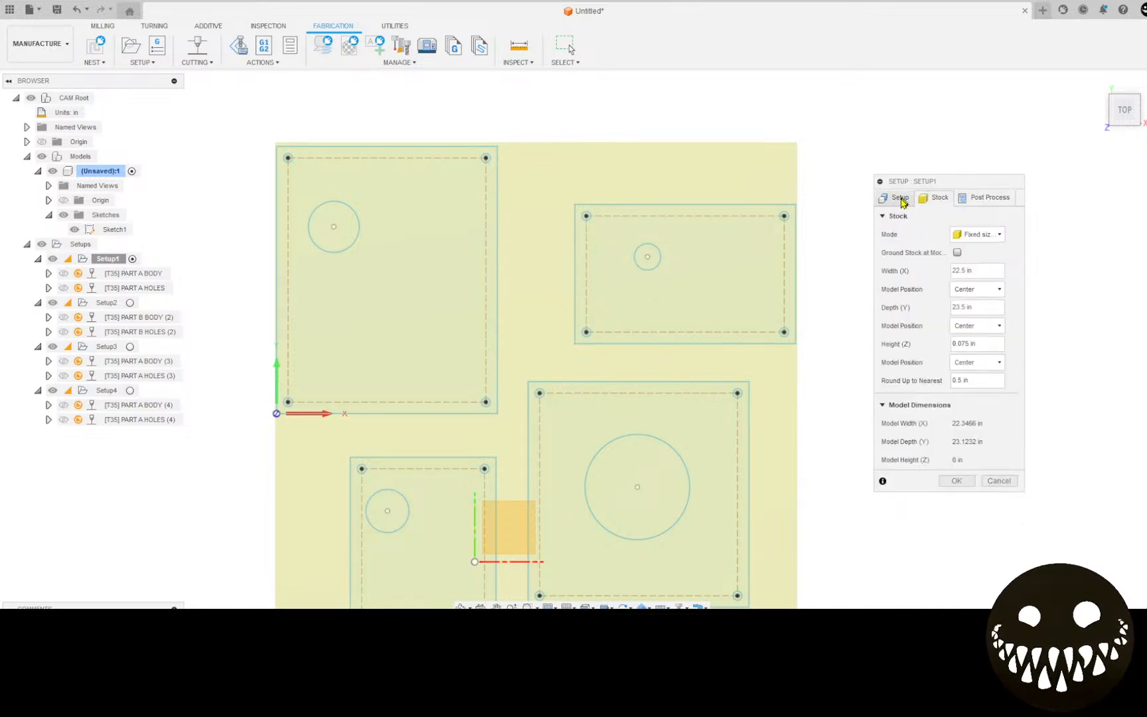
left_click(897, 197)
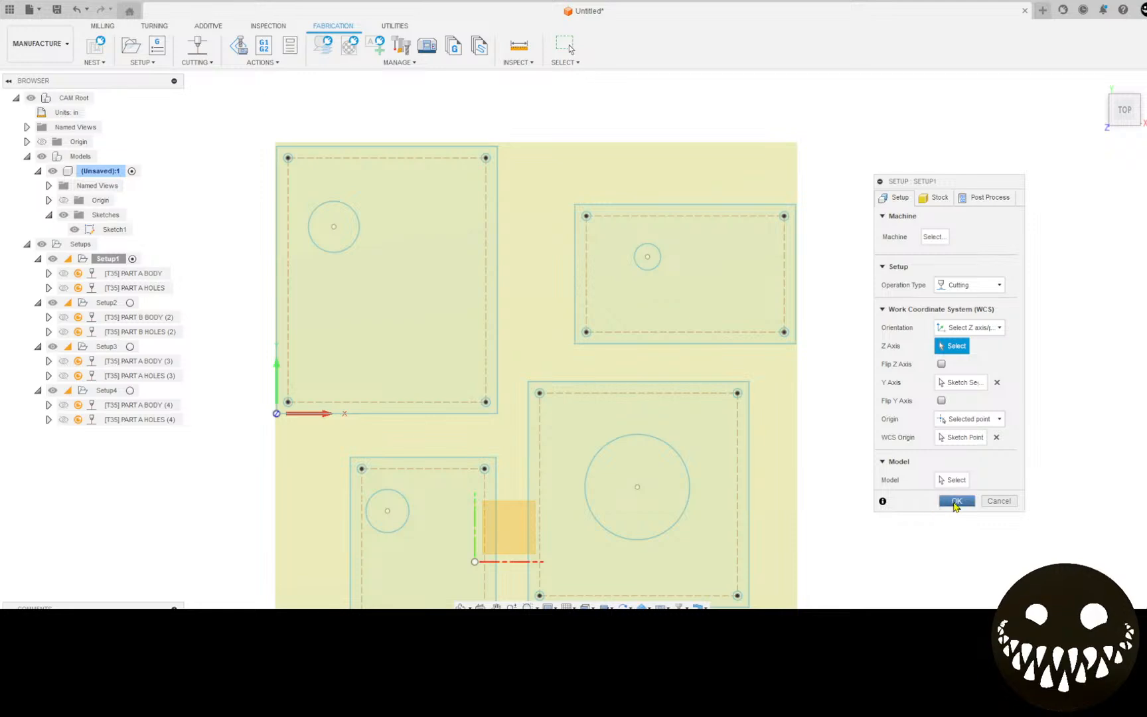
left_click(956, 501)
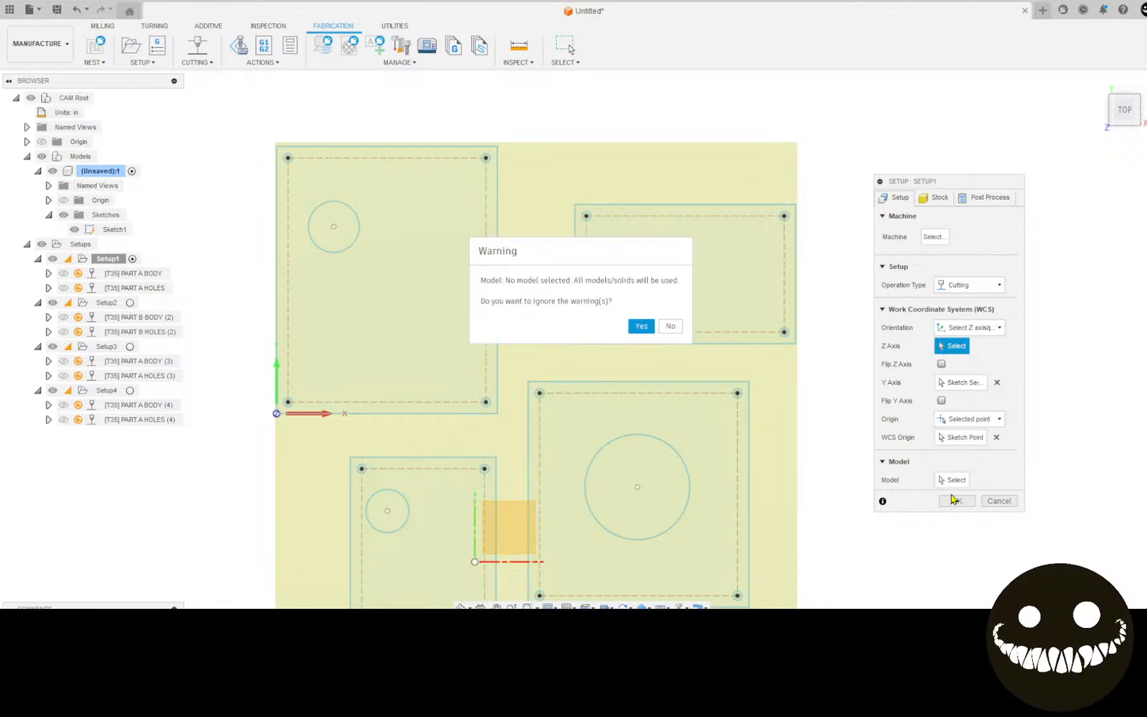
left_click(670, 327)
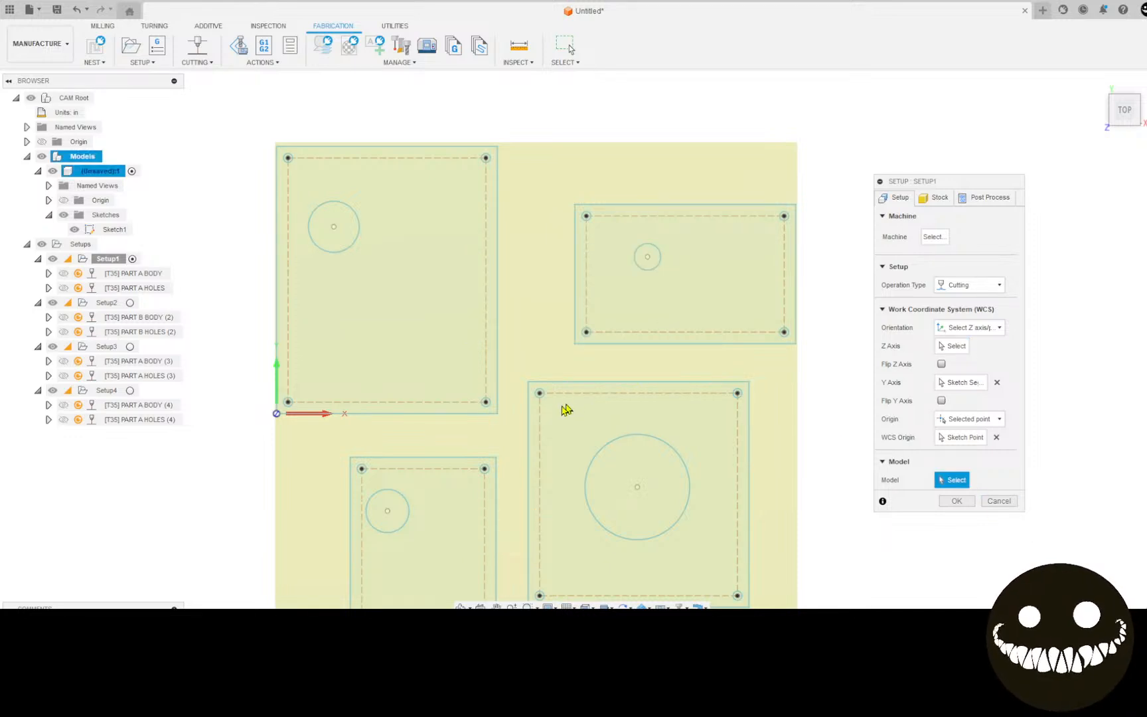
Assign the (Unsaved) component containing Sketch1 as Setup1's model, replacing the CAM component selection, and accept the setup.
left_click(421, 421)
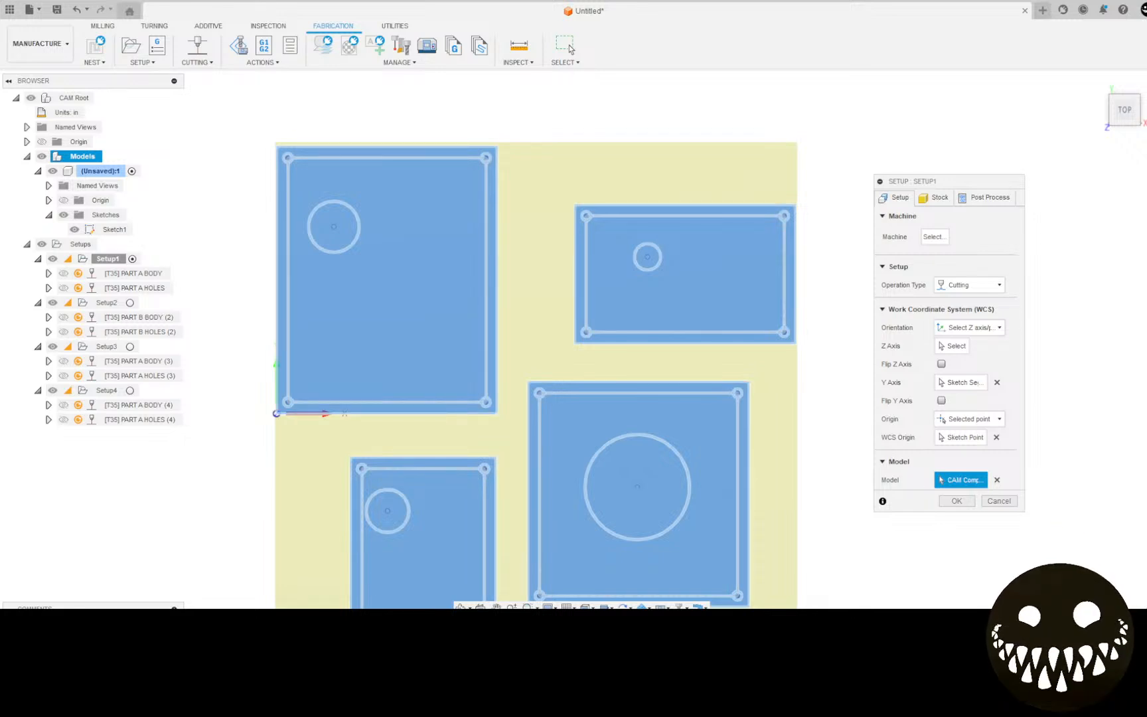
left_click(997, 480)
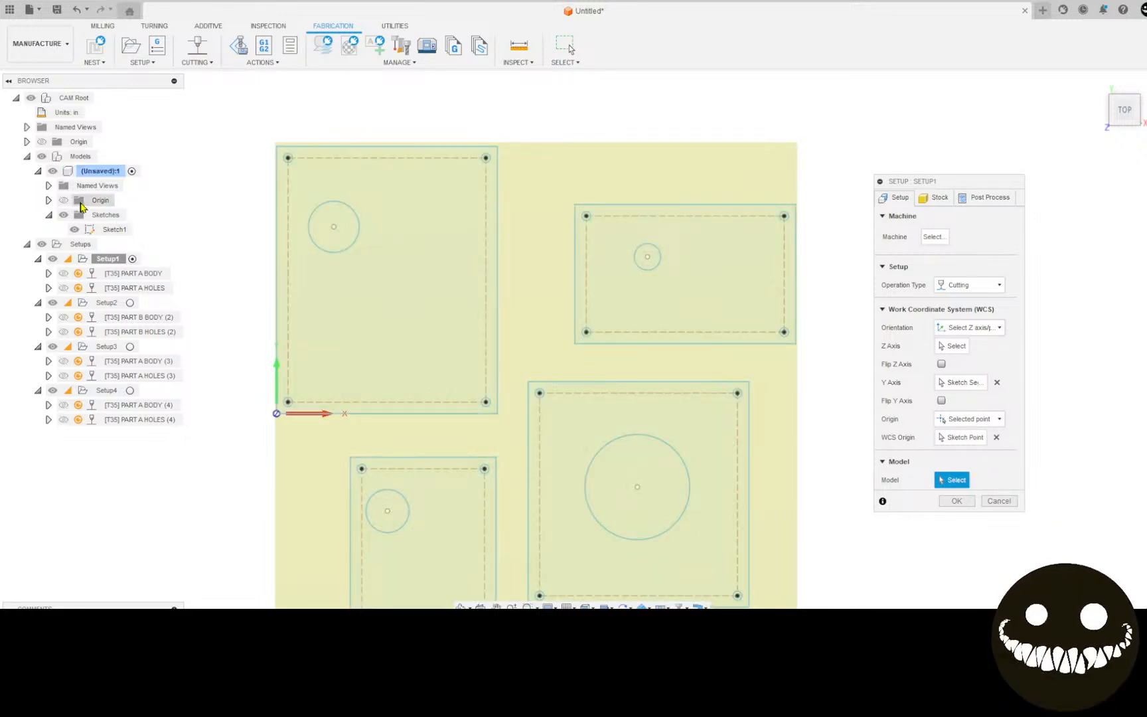
left_click(108, 231)
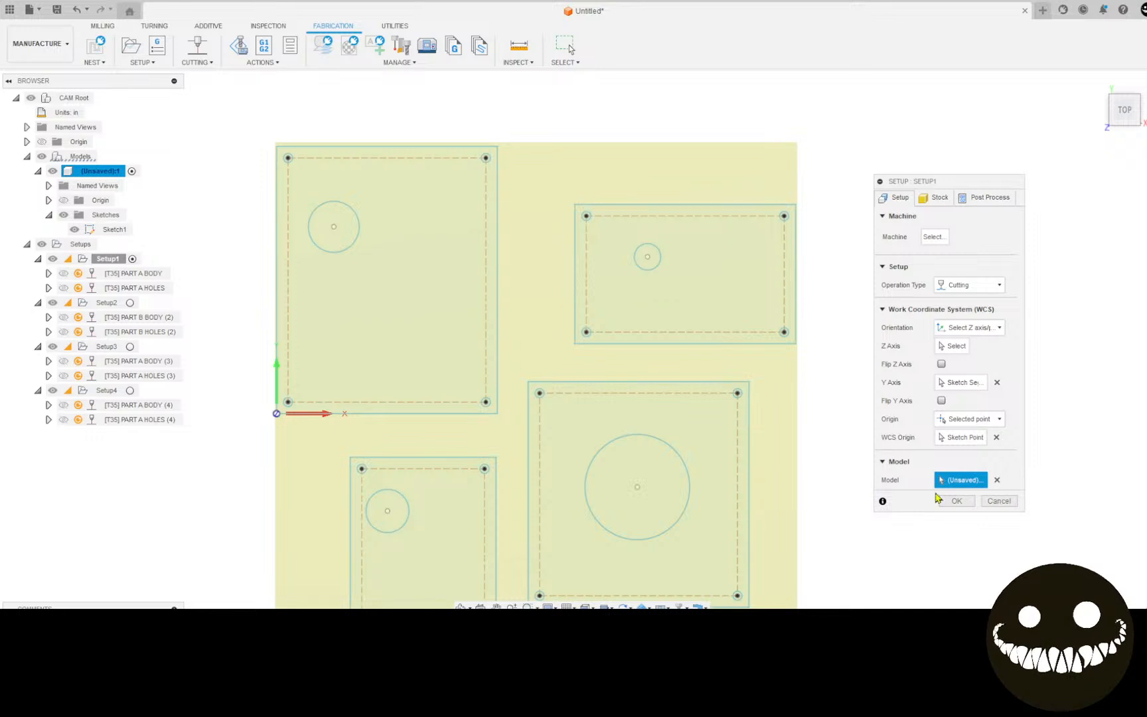
left_click(955, 502)
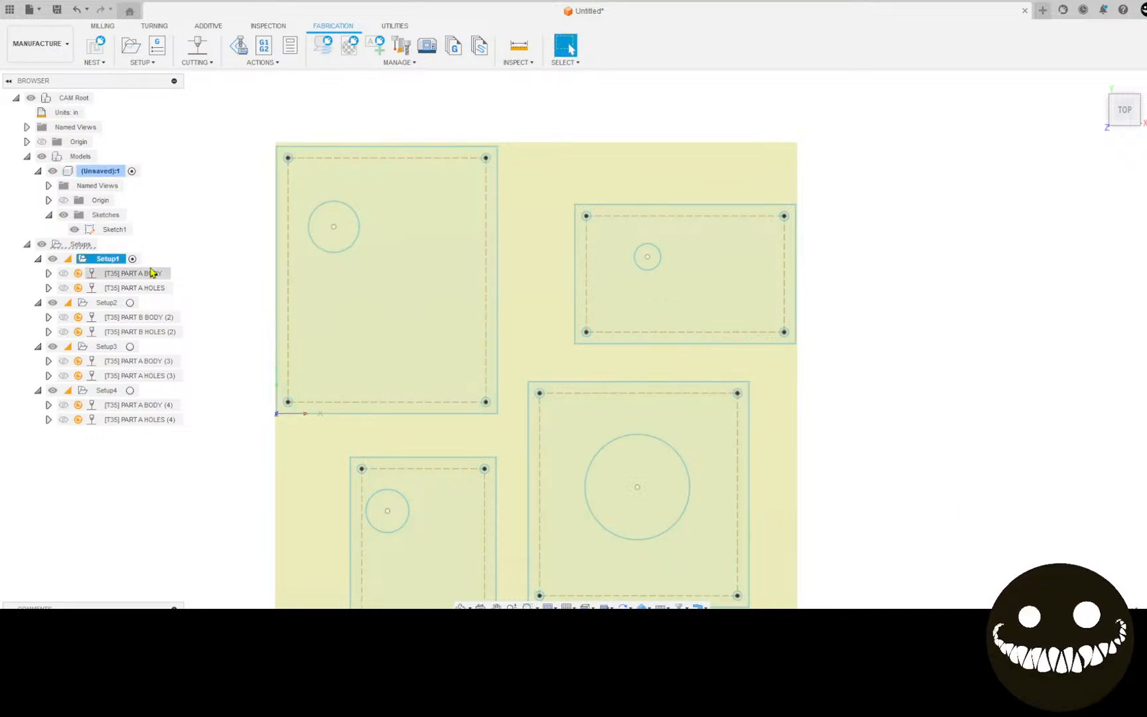
Edit the PART A BODY profile, clear its missing references, and select the upper-left plate's outer outline and large circle as contours.
right_click(126, 273)
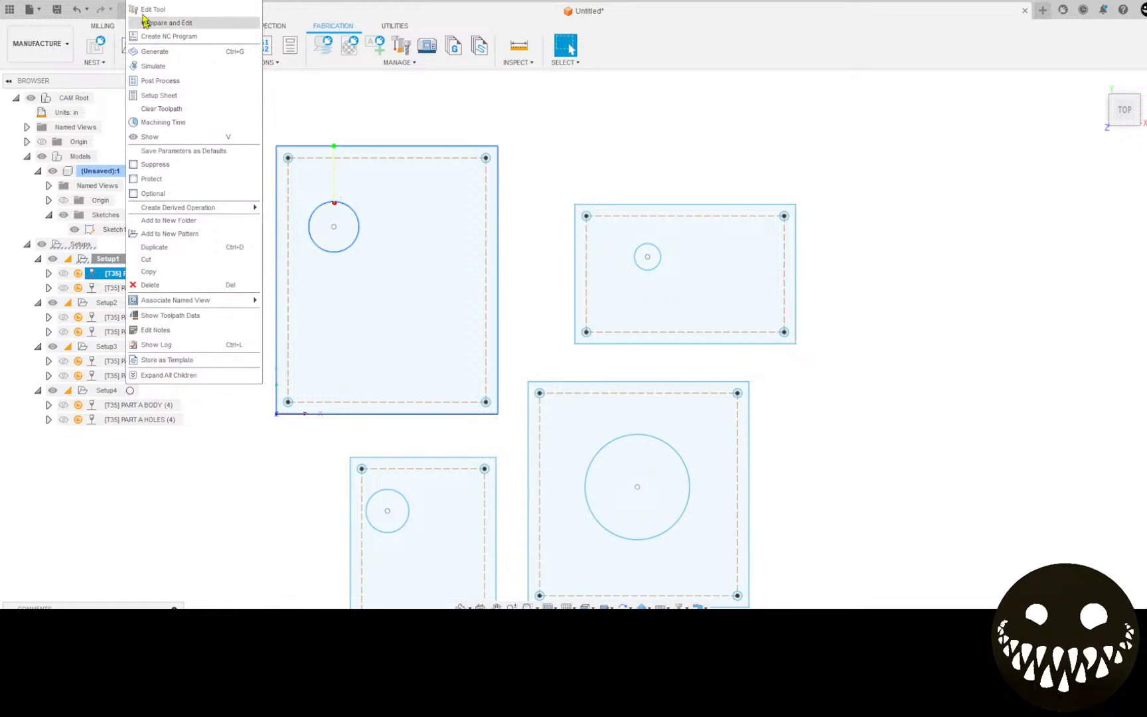
left_click(146, 4)
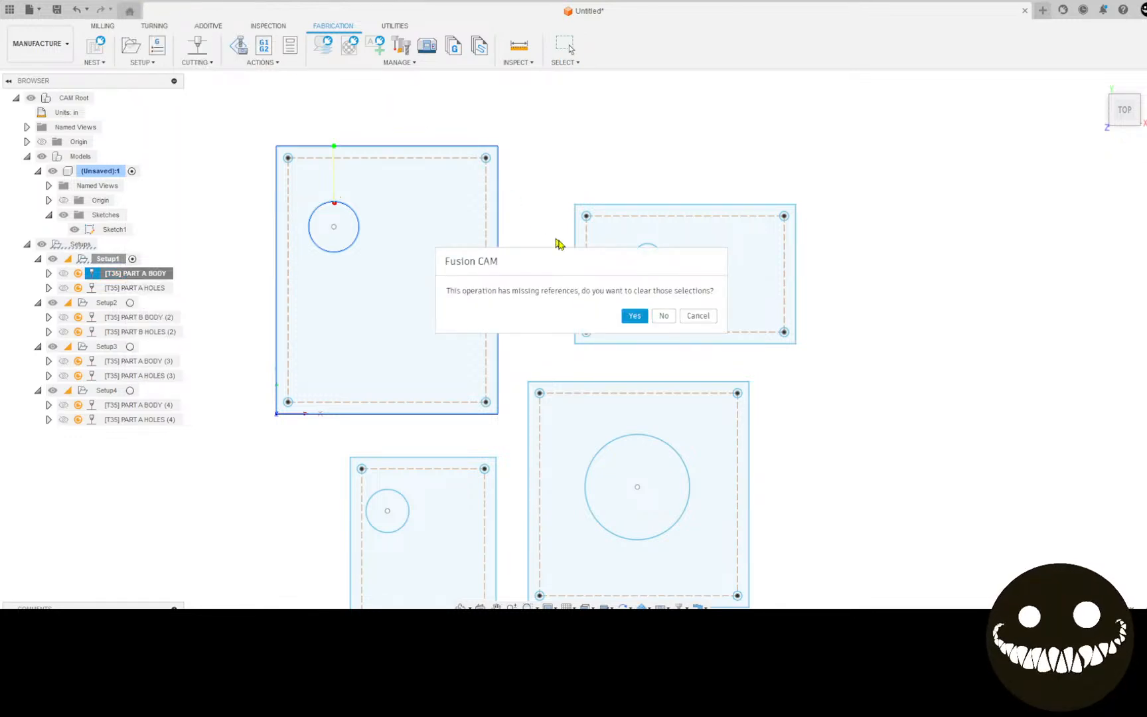
left_click(635, 316)
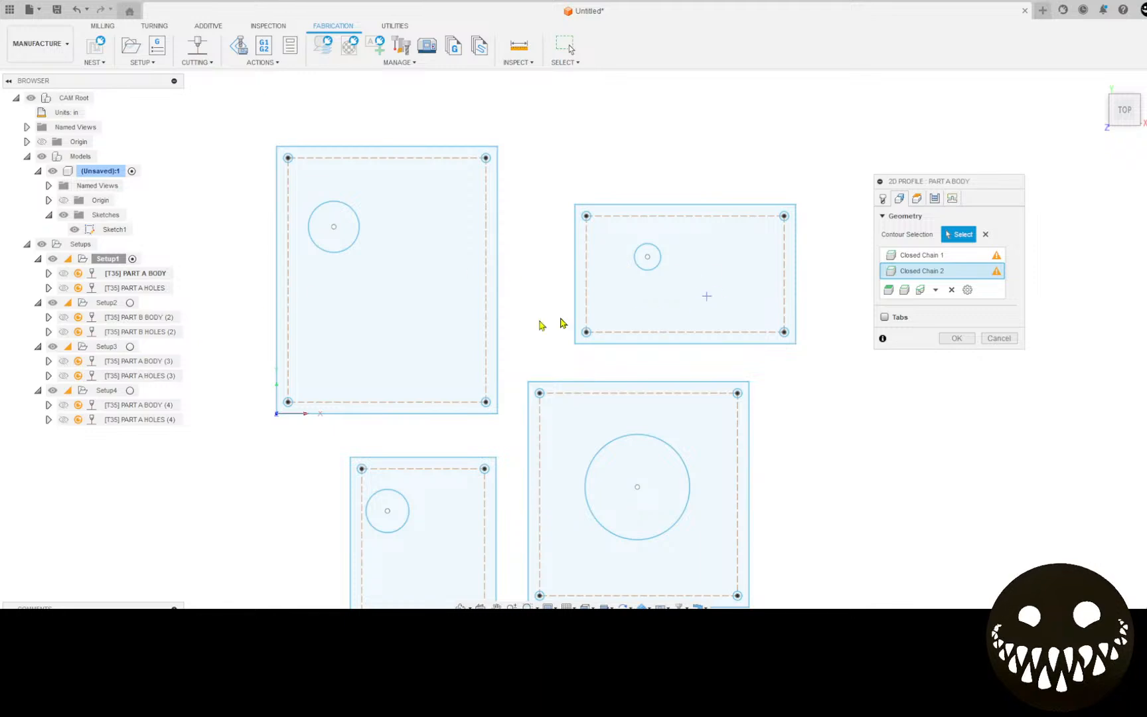
left_click(986, 235)
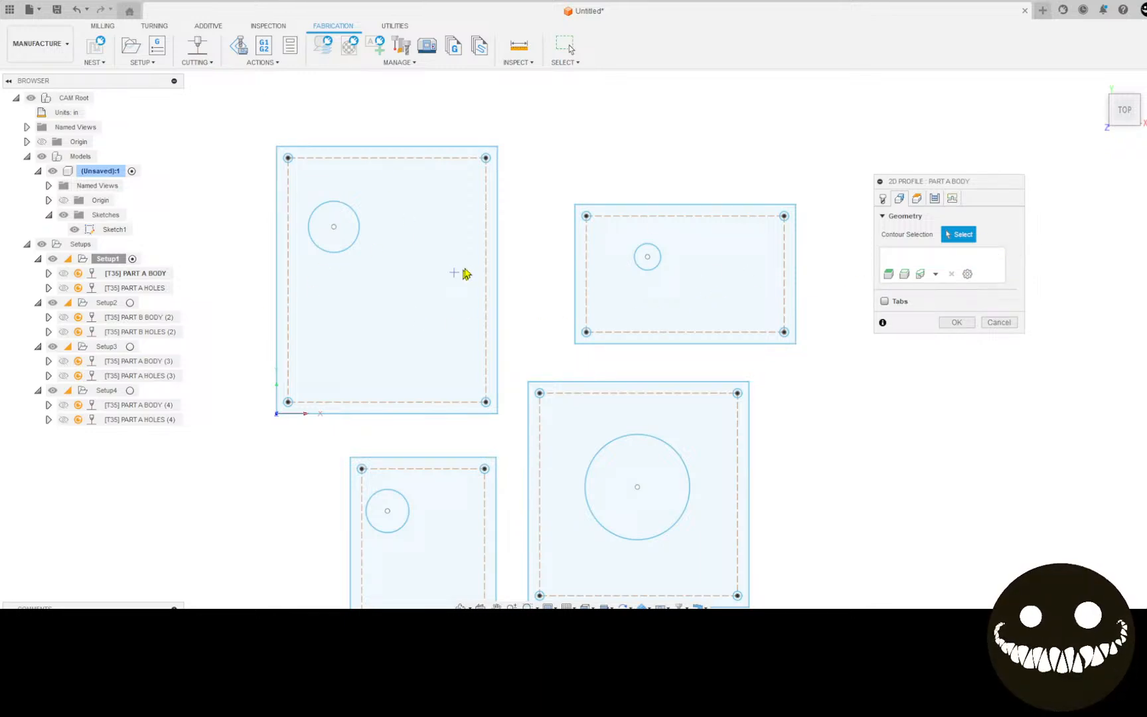
left_click(495, 266)
left_click(357, 233)
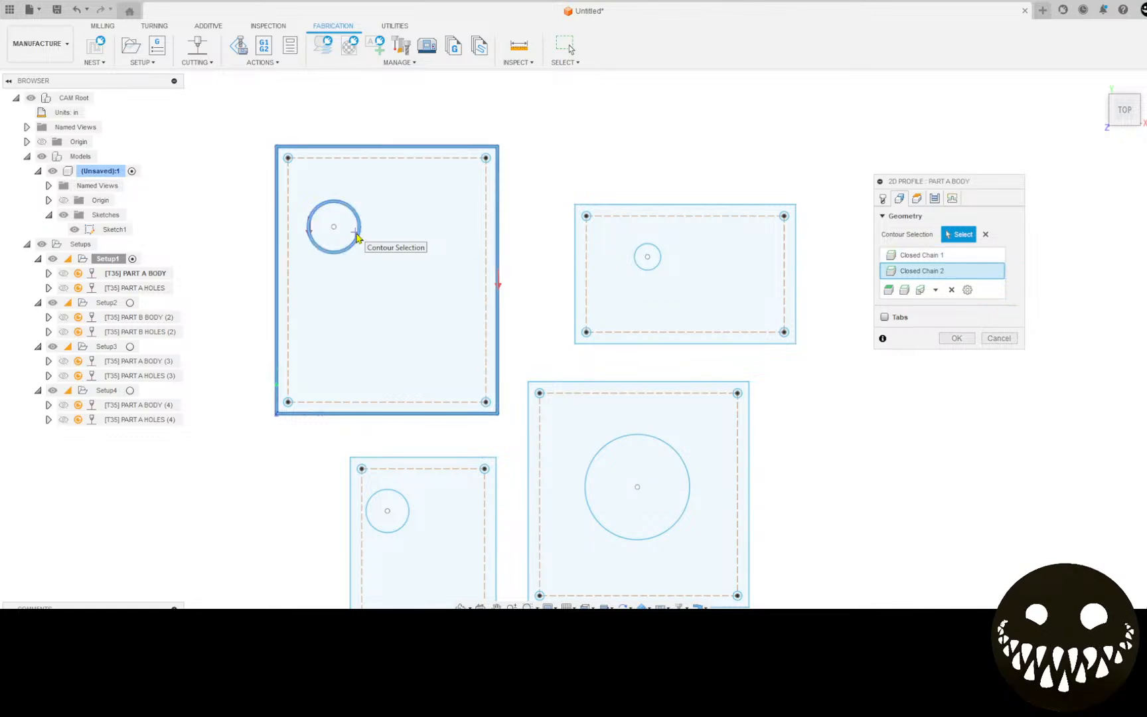
Examine the contour direction arrows on the upper-left plate's large circle and outer outline.
scroll(303, 225, "up", 5)
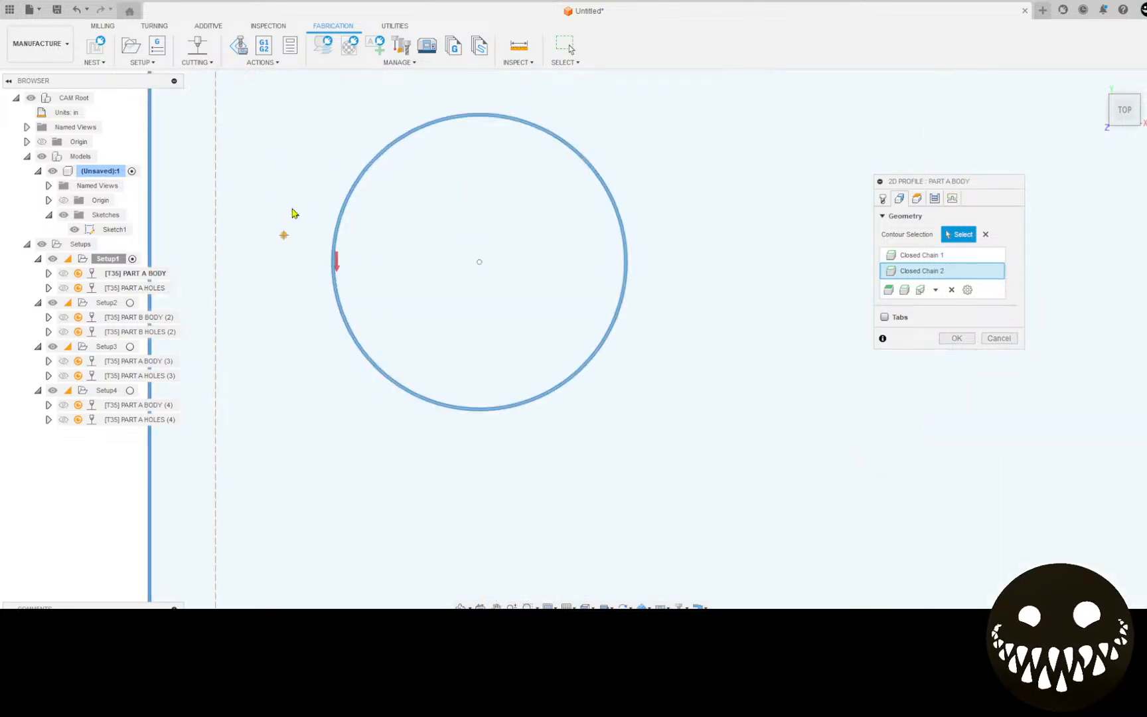
scroll(308, 235, "up", 4)
scroll(413, 327, "up", 3)
scroll(295, 254, "down", 5)
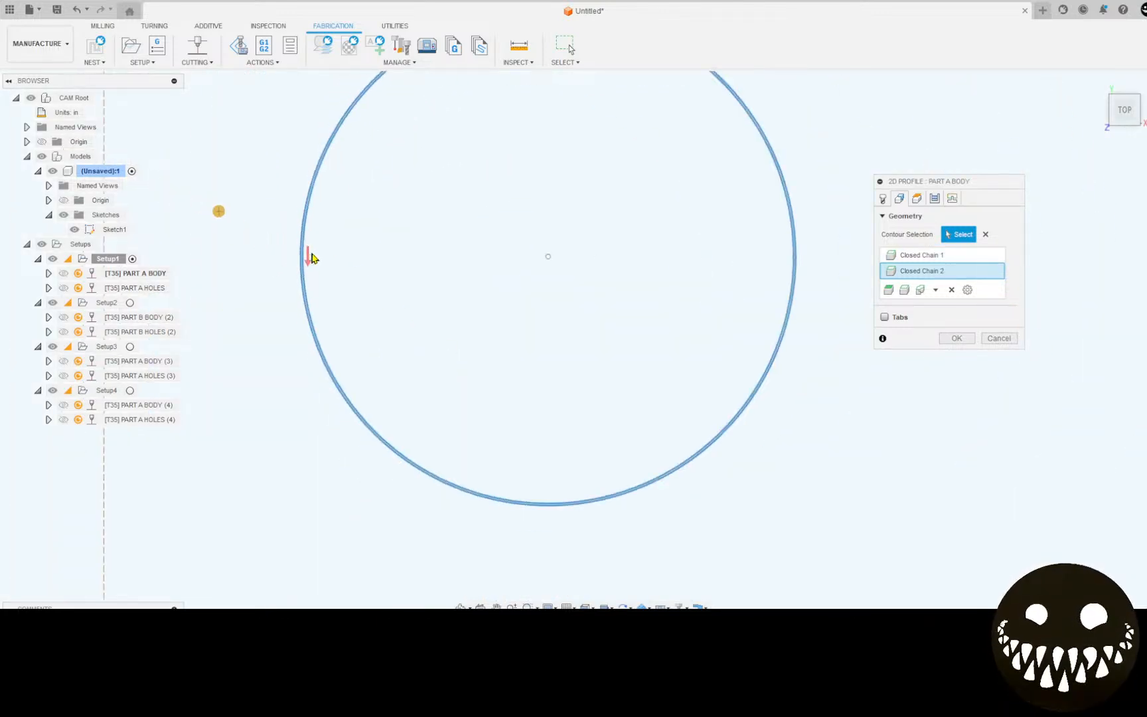
scroll(311, 258, "down", 2)
scroll(310, 258, "up", 4)
scroll(312, 260, "up", 2)
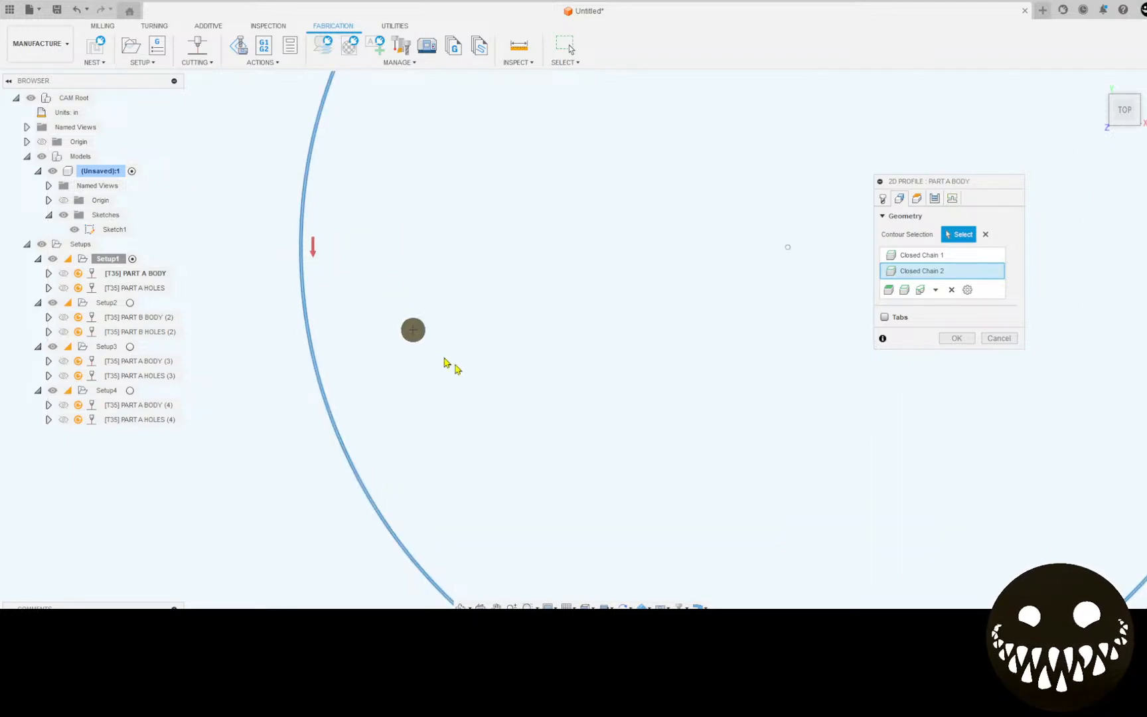
scroll(598, 385, "down", 5)
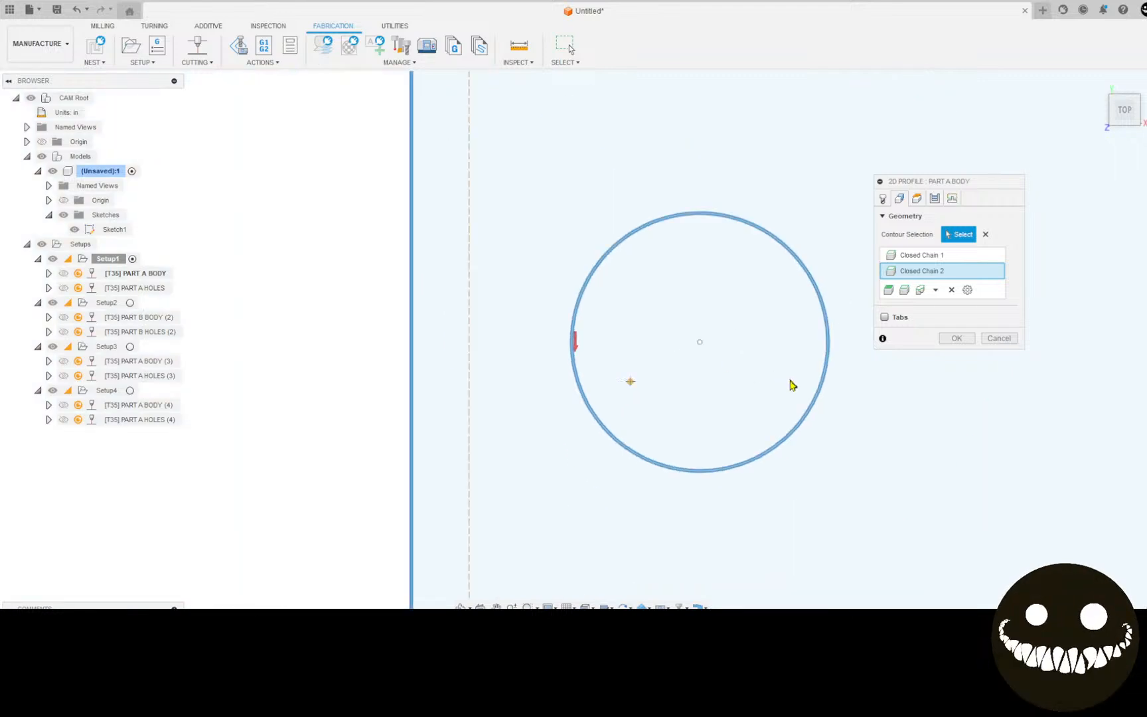
scroll(571, 365, "up", 10)
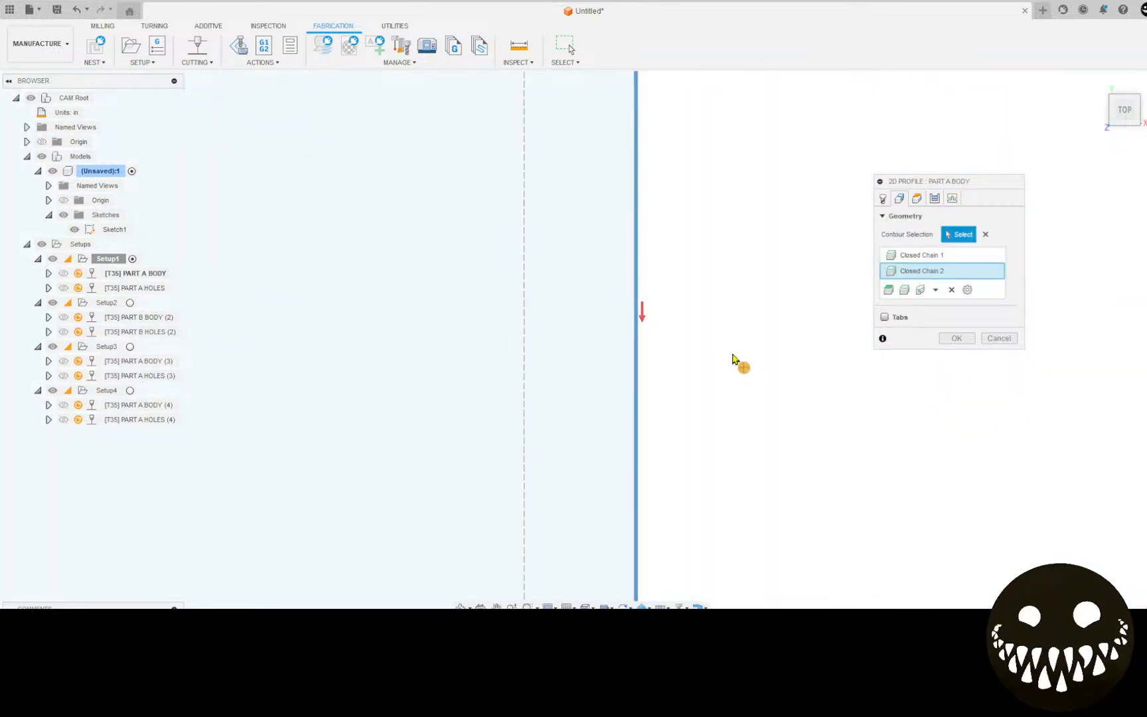
scroll(724, 340, "down", 5)
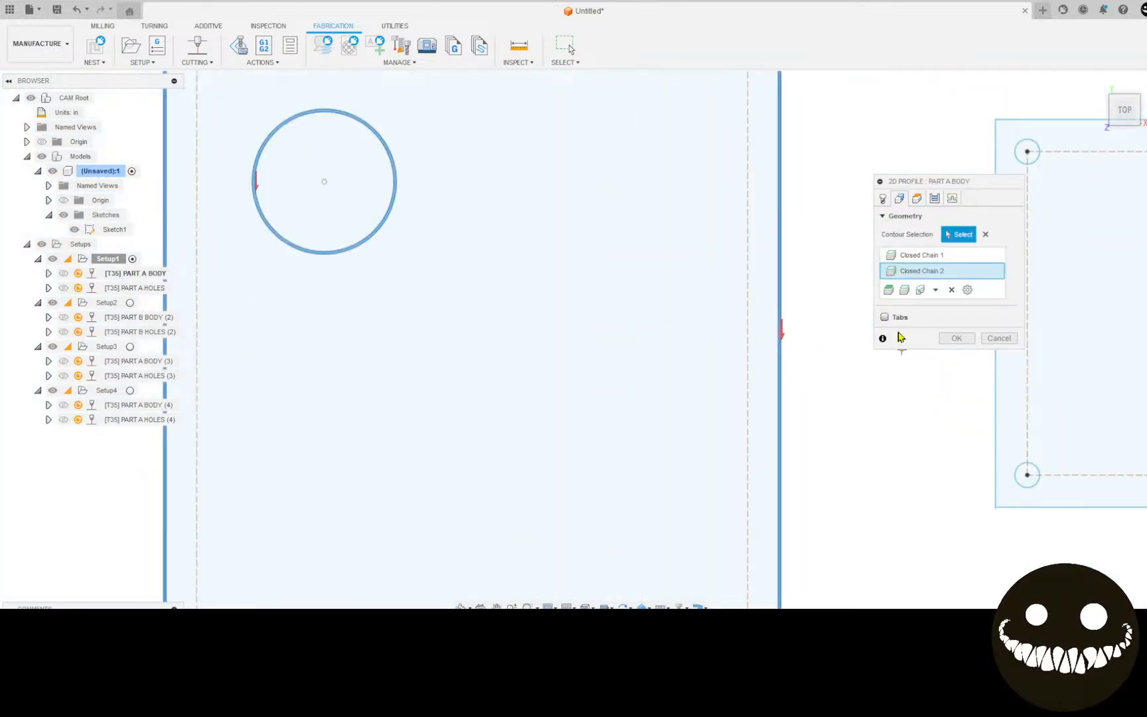
Accept the PART A BODY profile with the outline and circle as its contours.
left_click(954, 341)
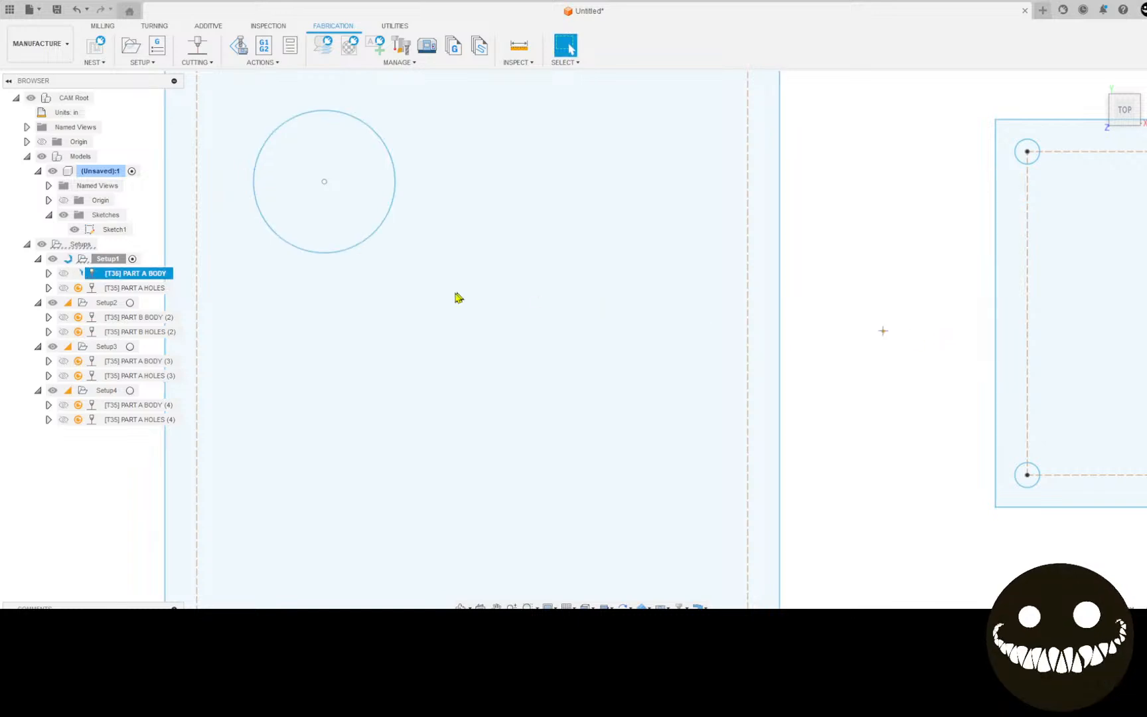
scroll(456, 295, "down", 3)
middle_click_drag(449, 302, 510, 346)
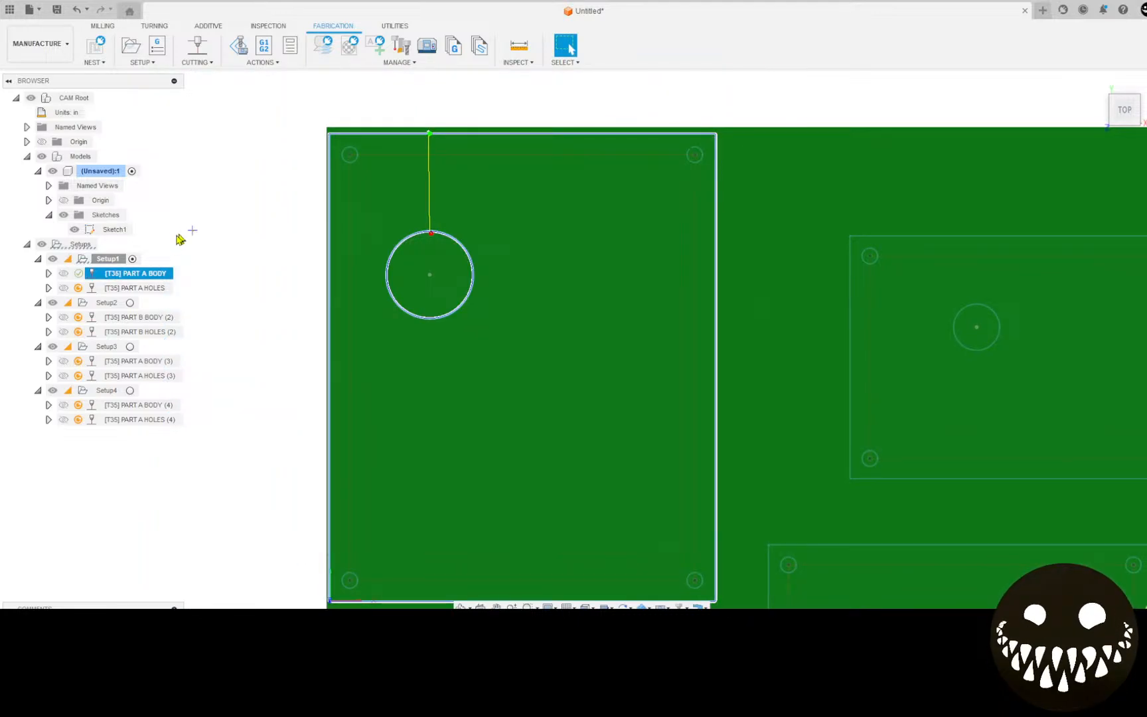
Edit the PART A HOLES profile and clear its four missing contour references.
left_click(122, 290)
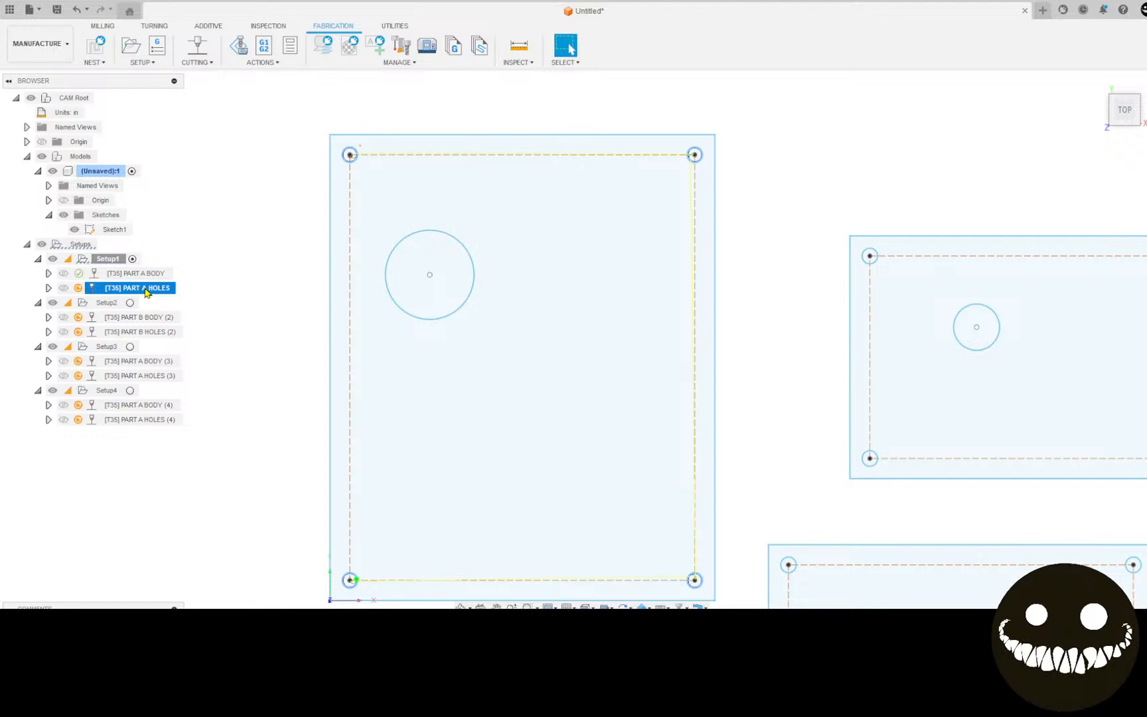
right_click(146, 293)
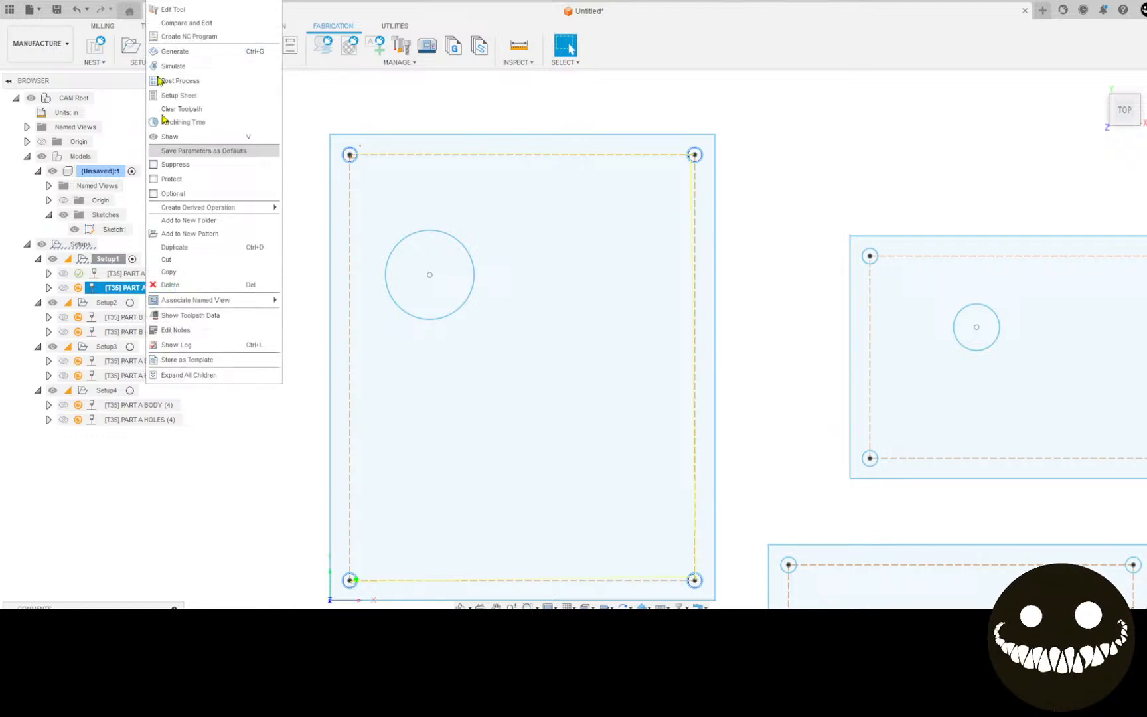
left_click(160, 5)
left_click(642, 318)
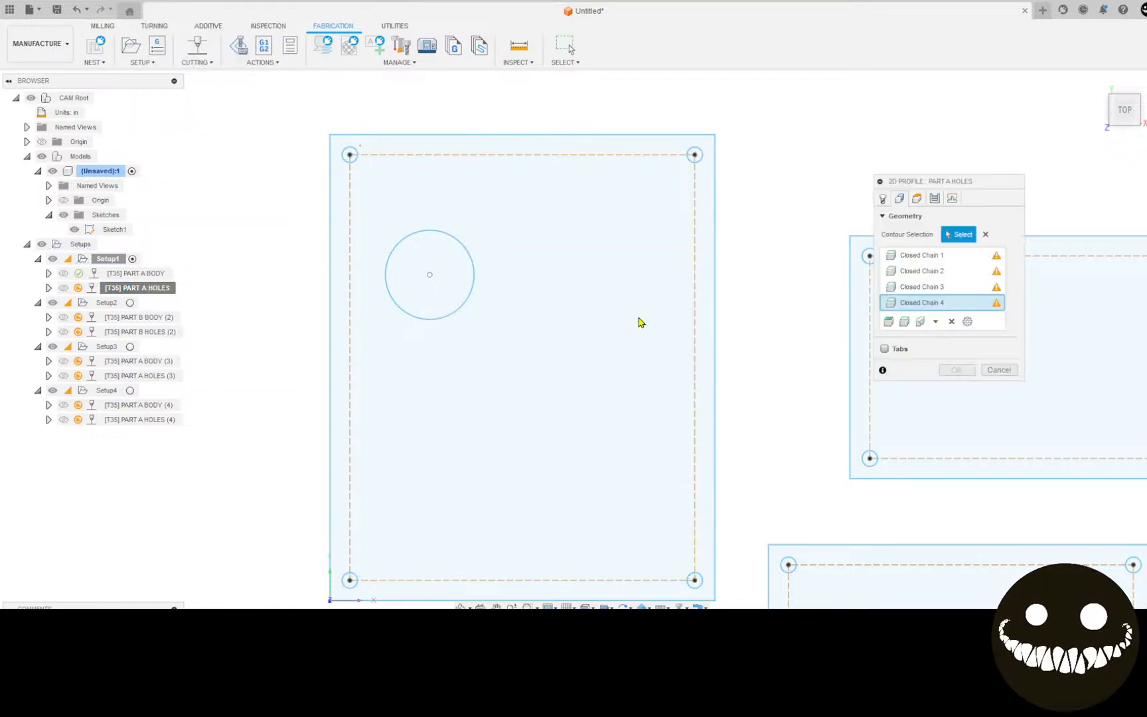
left_click(985, 234)
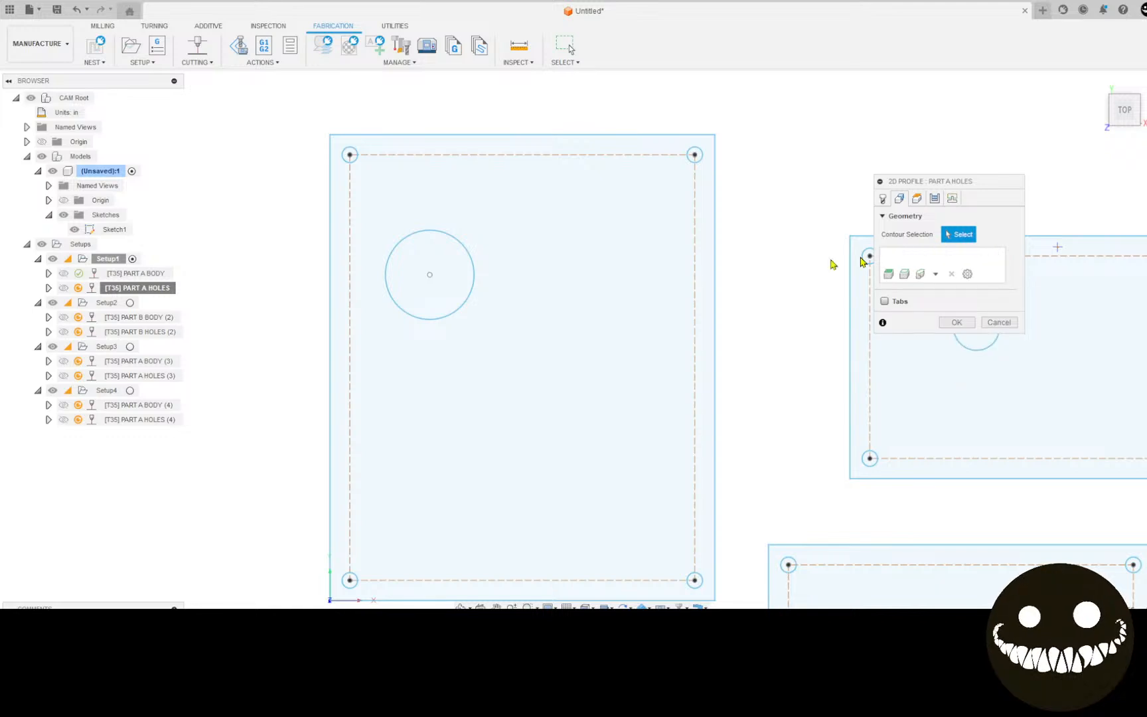
Select the upper-left plate's four corner holes as contours, check their cutting side, and accept the PART A HOLES profile.
left_click(354, 166)
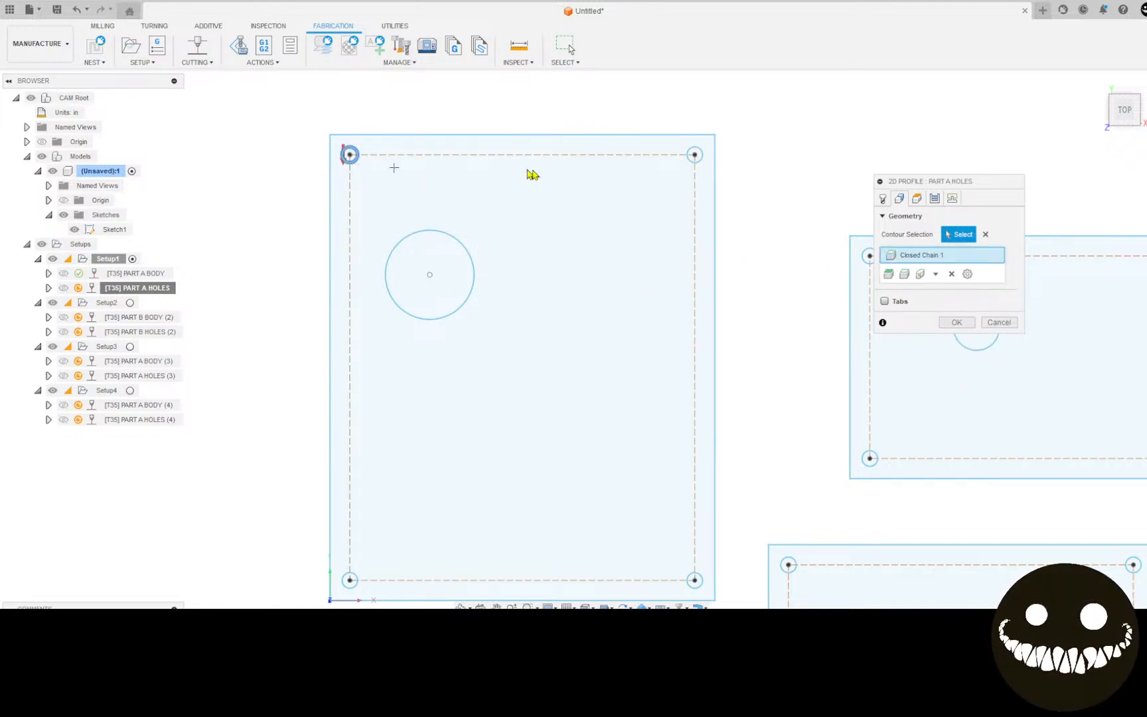
left_click(699, 159)
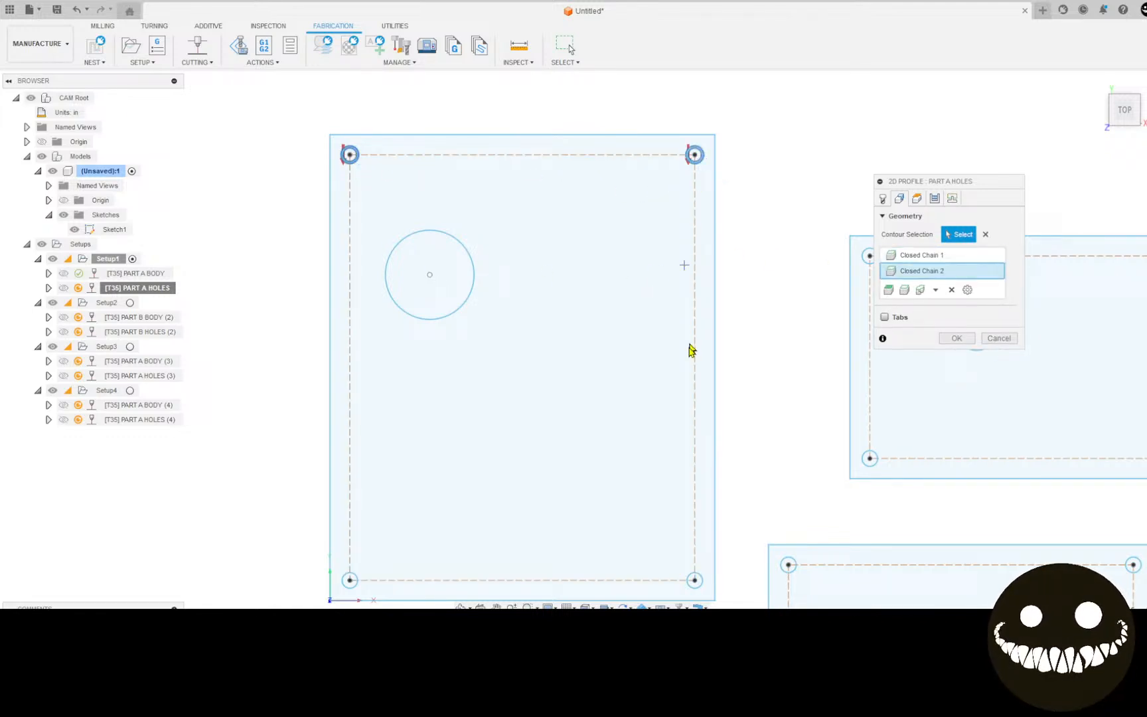
left_click(699, 579)
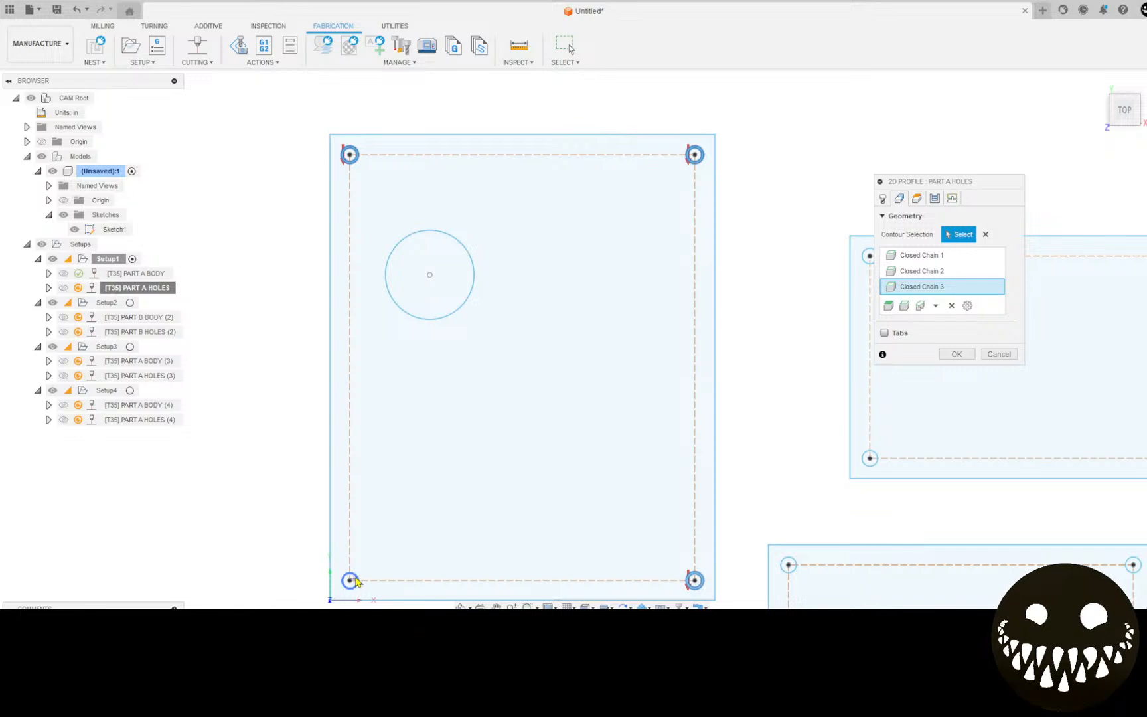
left_click(351, 580)
scroll(328, 125, "down", 3)
scroll(339, 146, "up", 5)
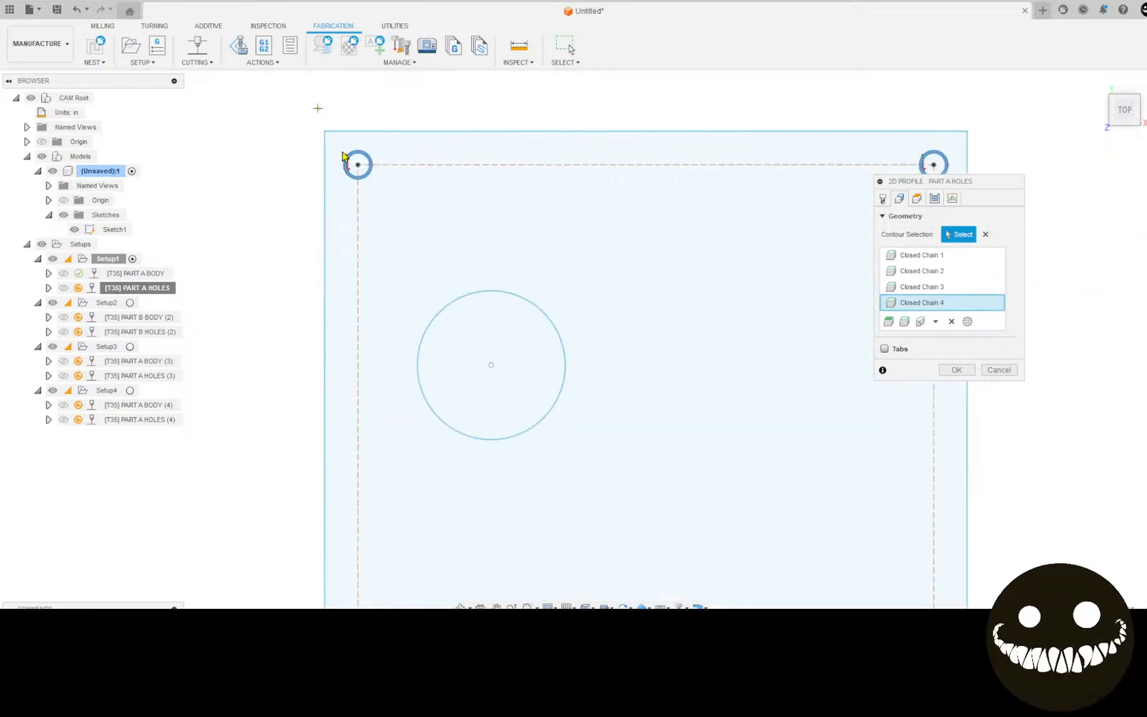
scroll(344, 154, "up", 5)
scroll(576, 198, "down", 4)
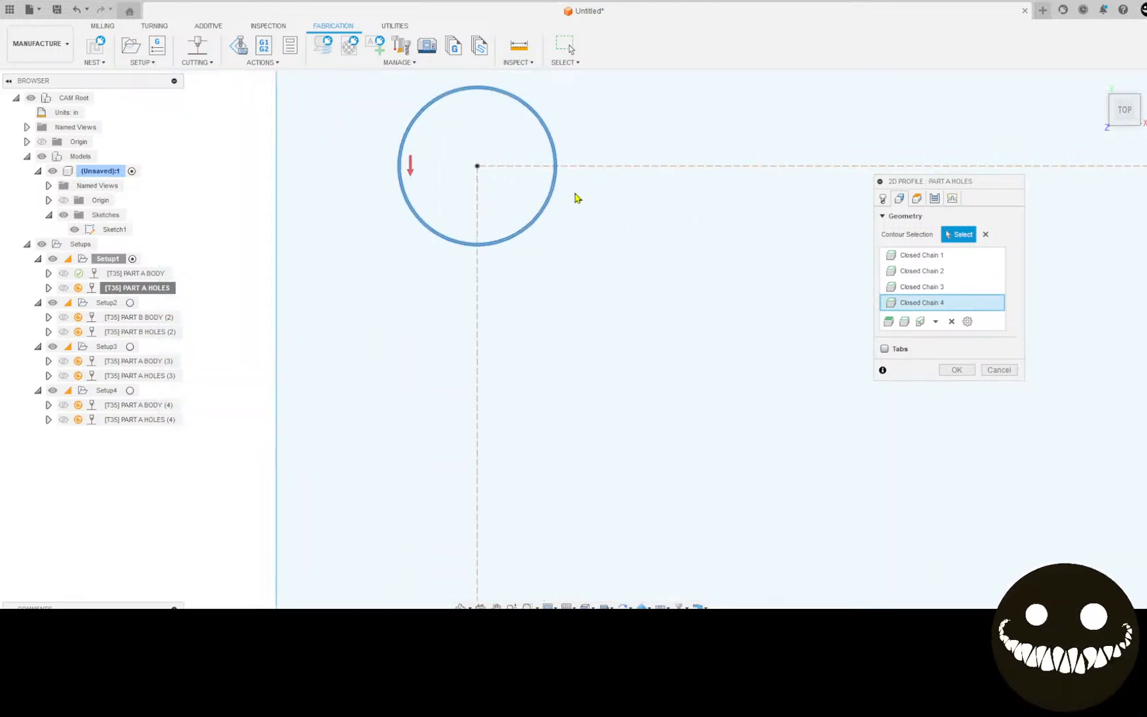
left_click(954, 370)
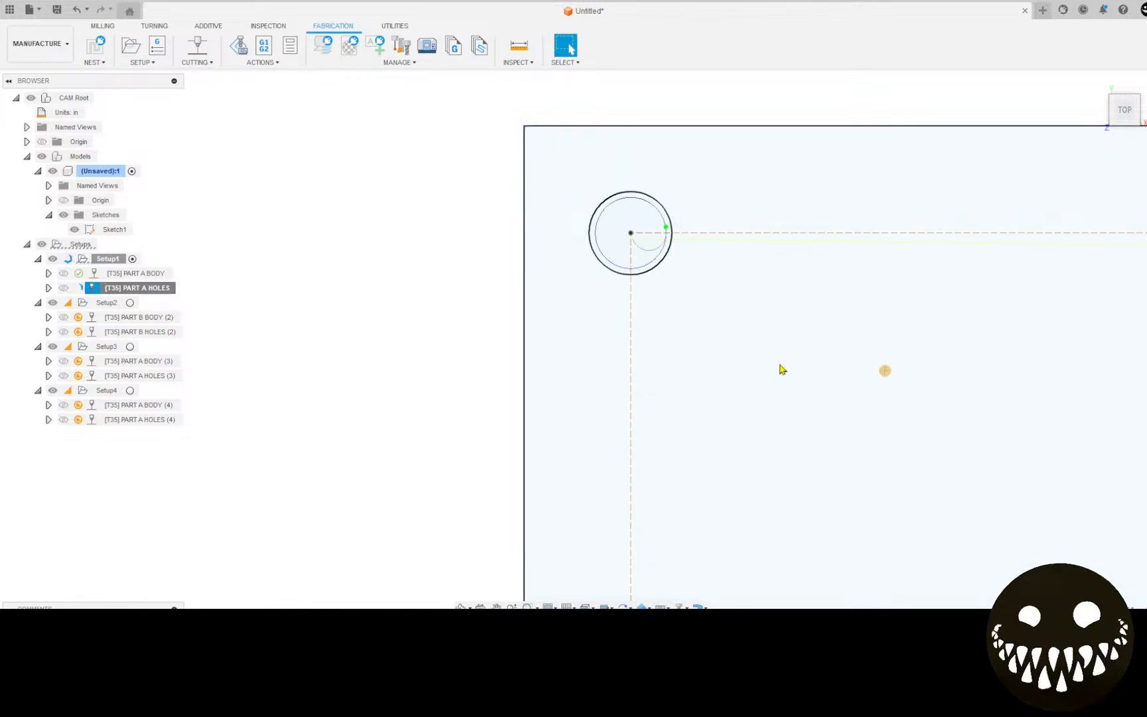
Simulate the PART A HOLES toolpath on the stock and leave the simulation.
scroll(790, 340, "down", 5)
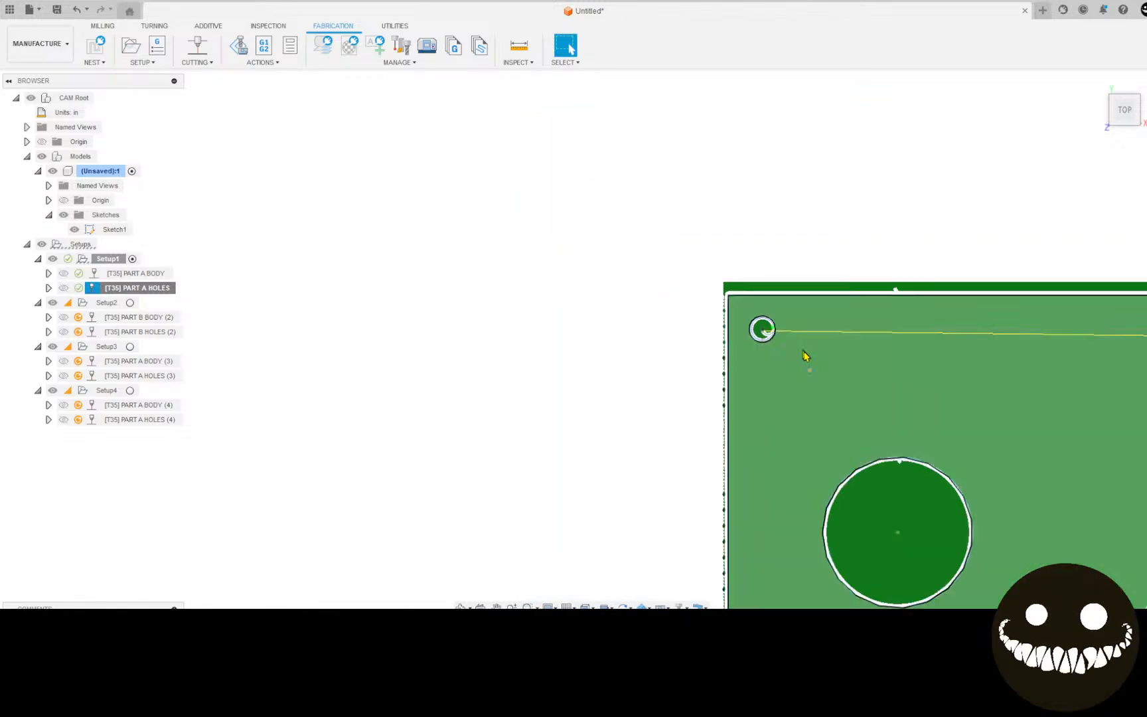
scroll(807, 358, "down", 3)
middle_click_drag(827, 372, 413, 161)
scroll(427, 189, "down", 2)
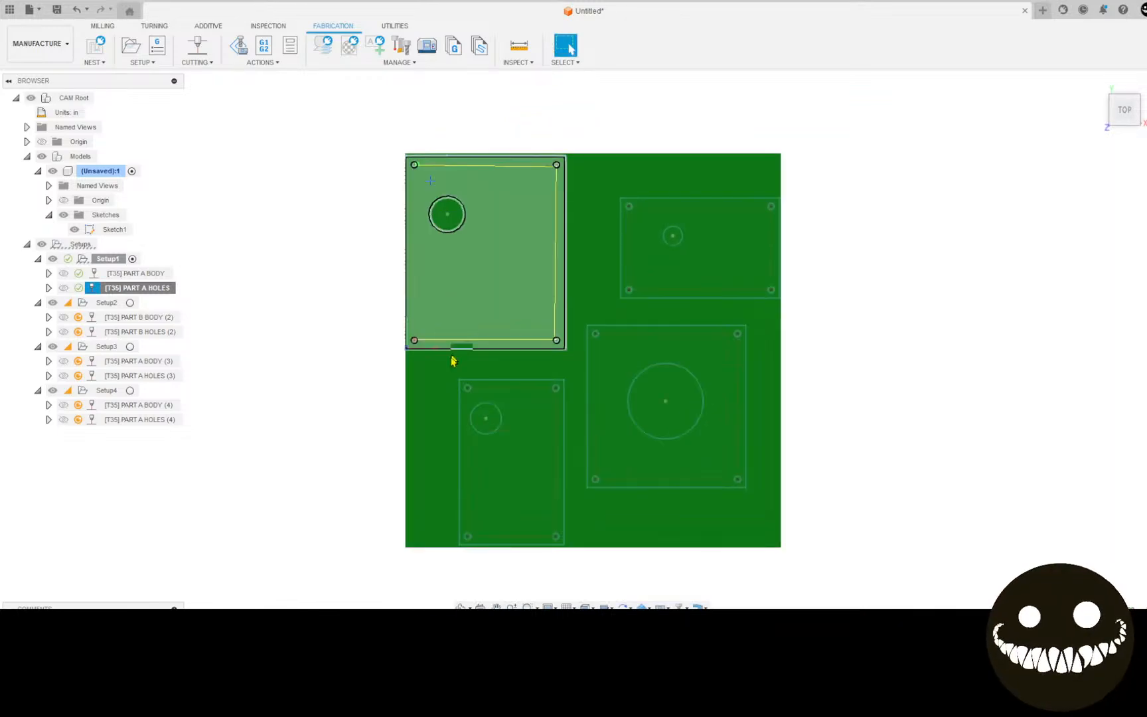
middle_click_drag(355, 321, 361, 355)
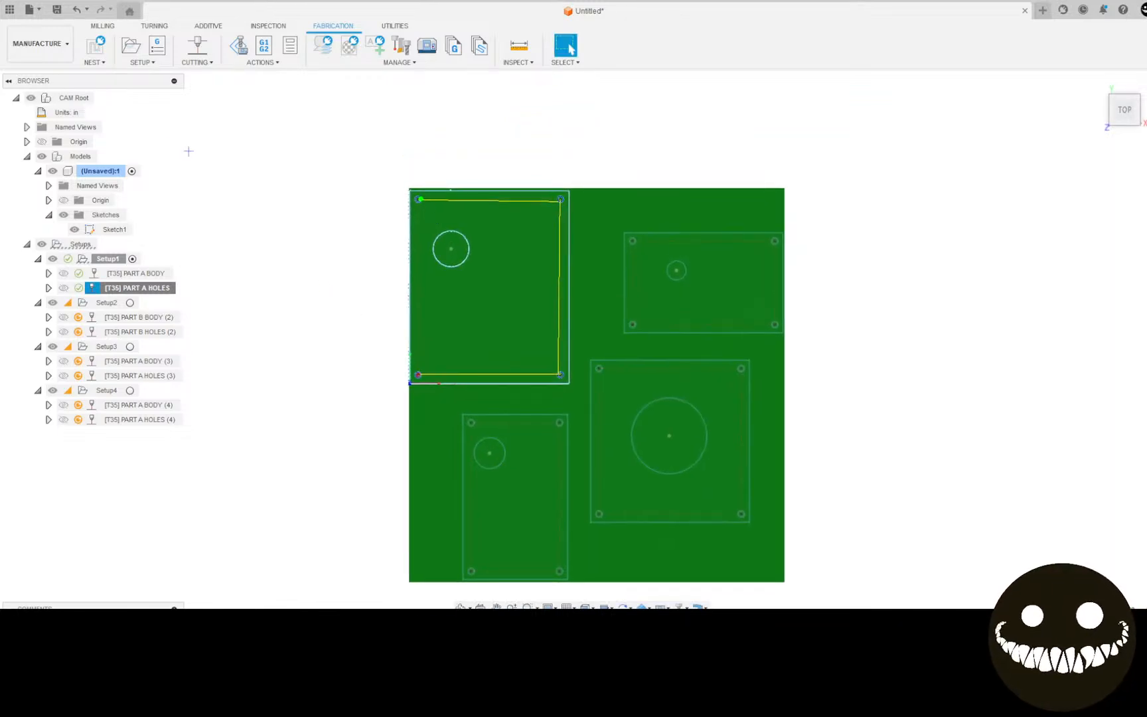
left_click(238, 45)
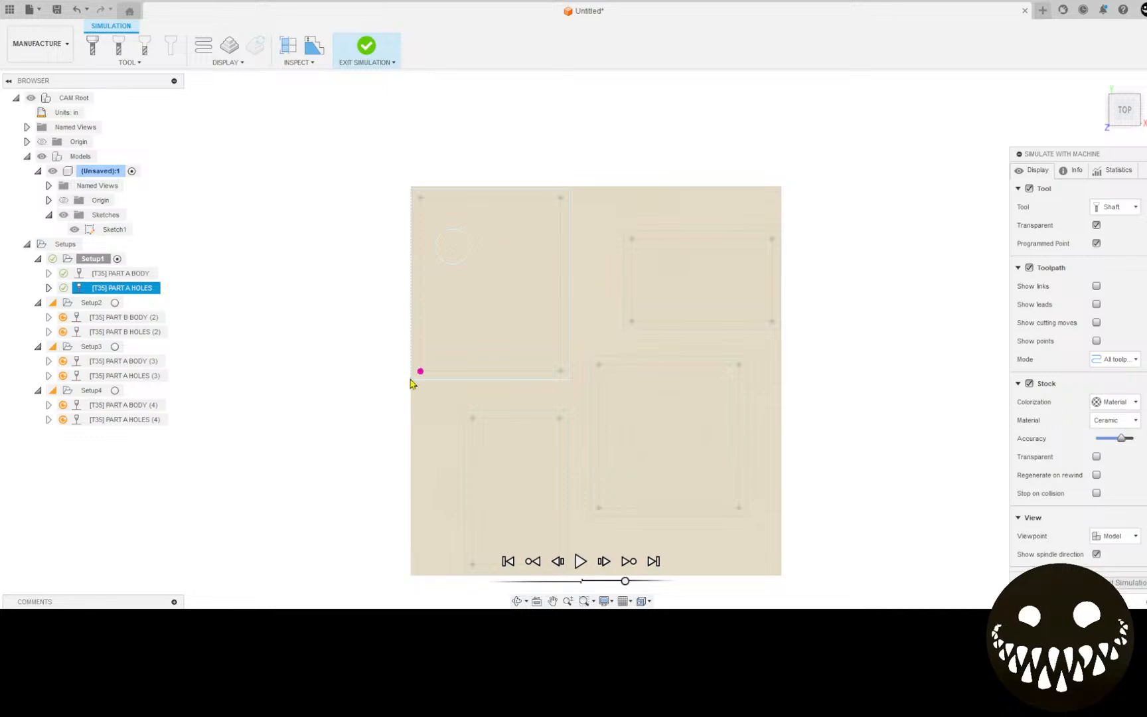
scroll(546, 481, "up", 4)
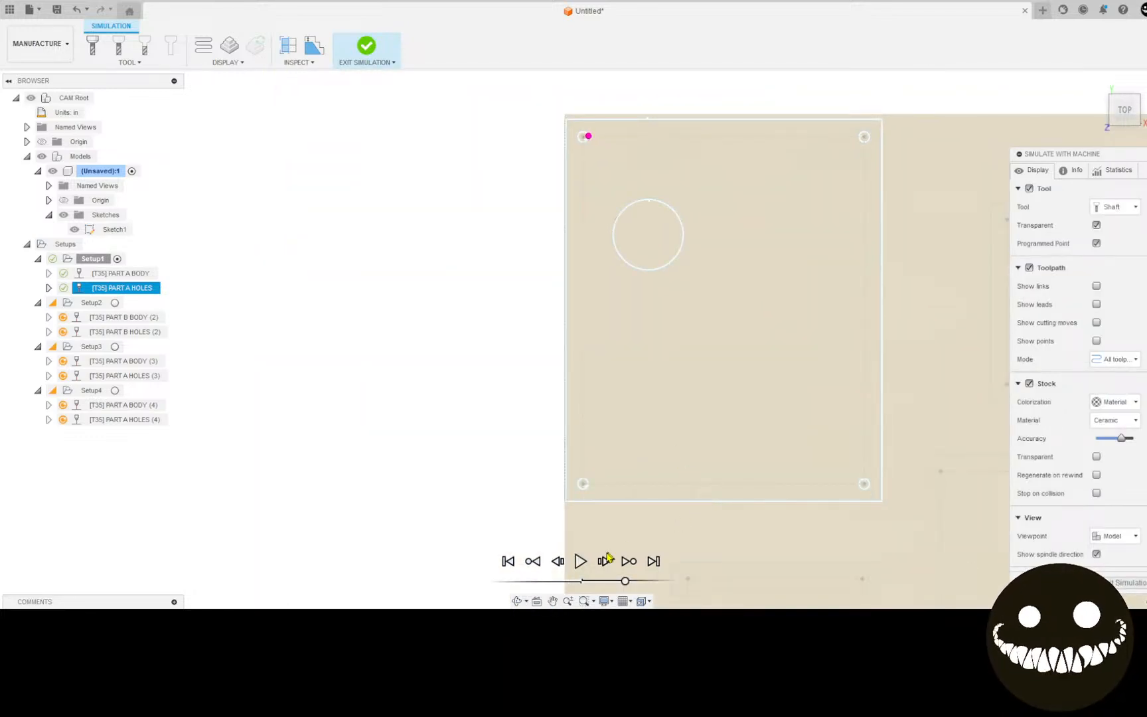
left_click(578, 564)
left_click(575, 562)
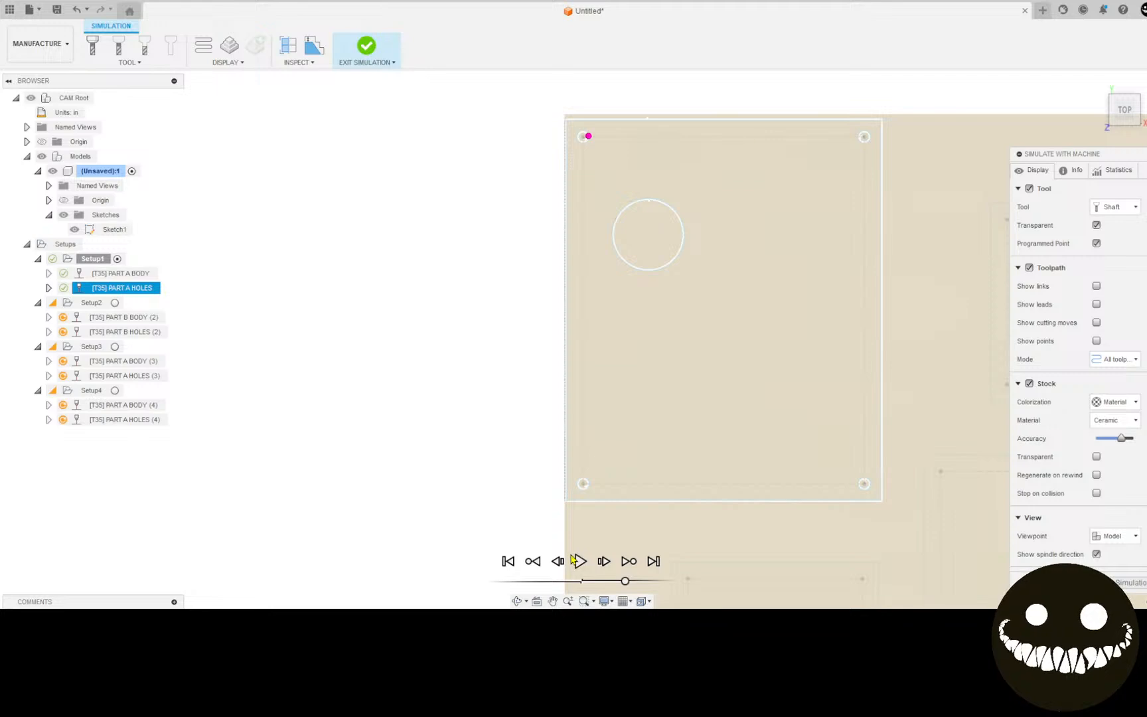
left_click(362, 52)
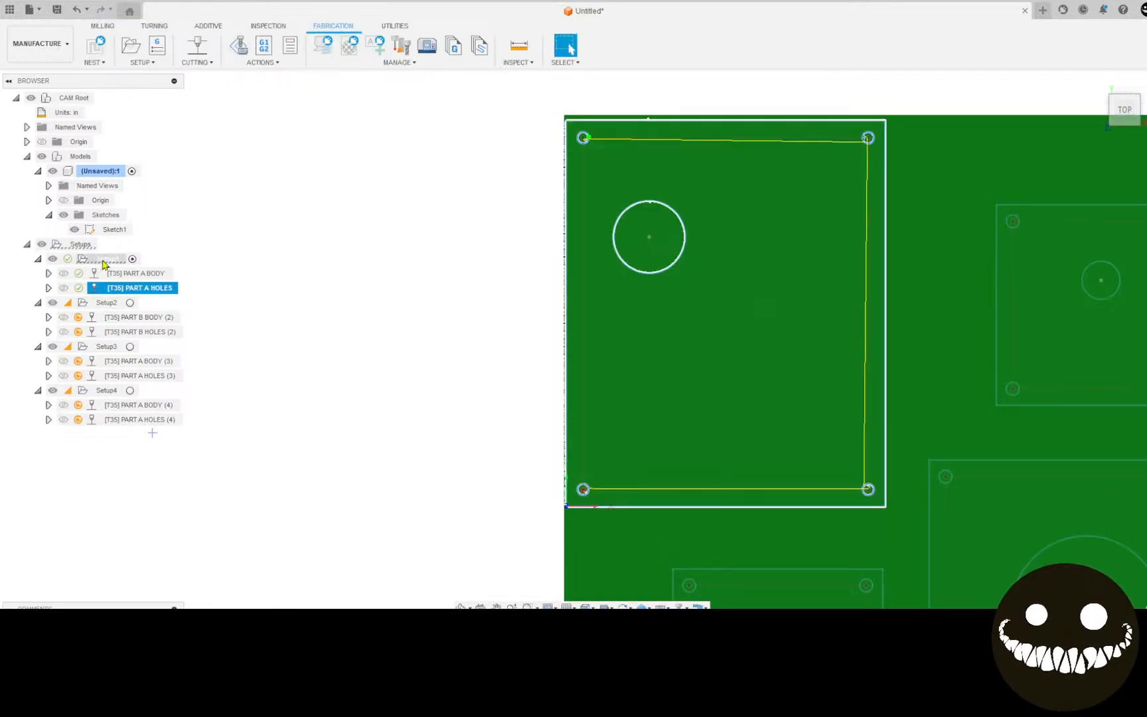
Edit Setup1 and open its stock settings.
right_click(105, 261)
left_click(203, 7)
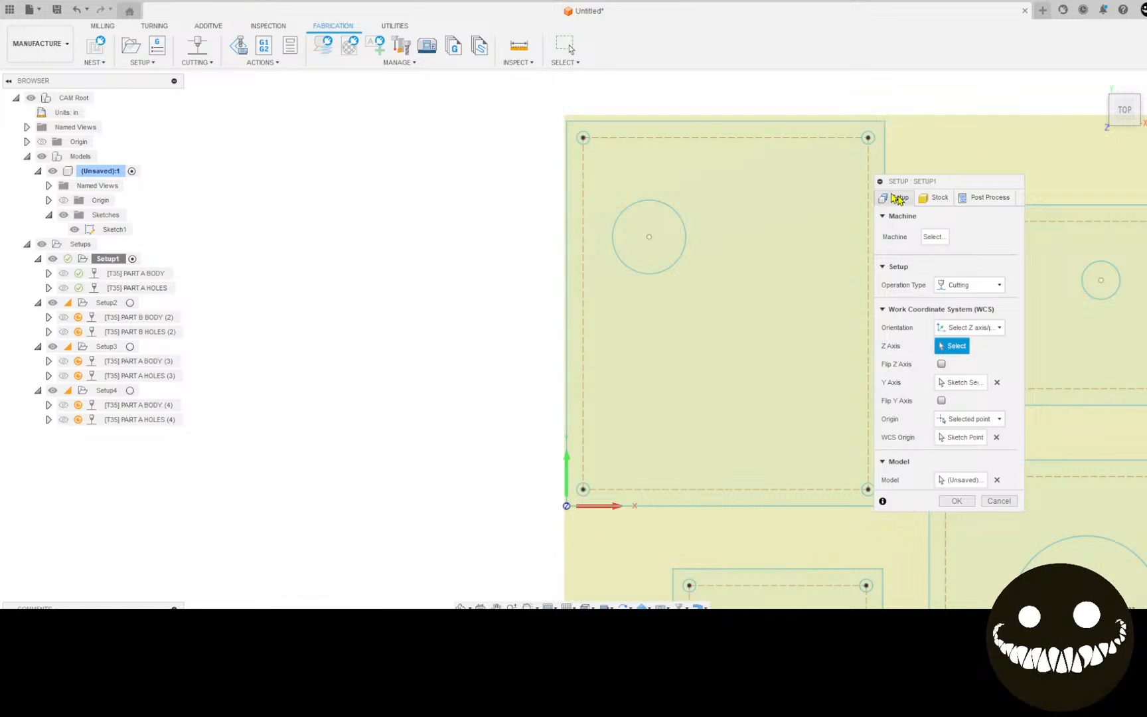
left_click(936, 199)
Try the relative size box as Setup1's stock mode and return to the fixed size box.
left_click(986, 234)
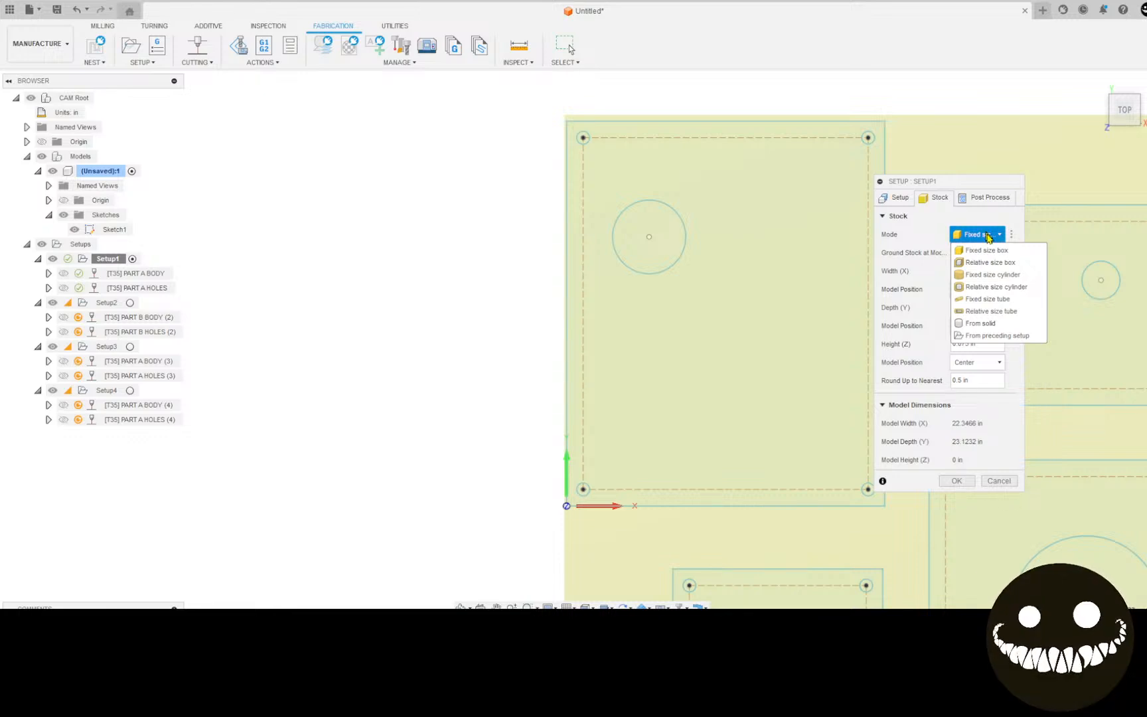
left_click(989, 262)
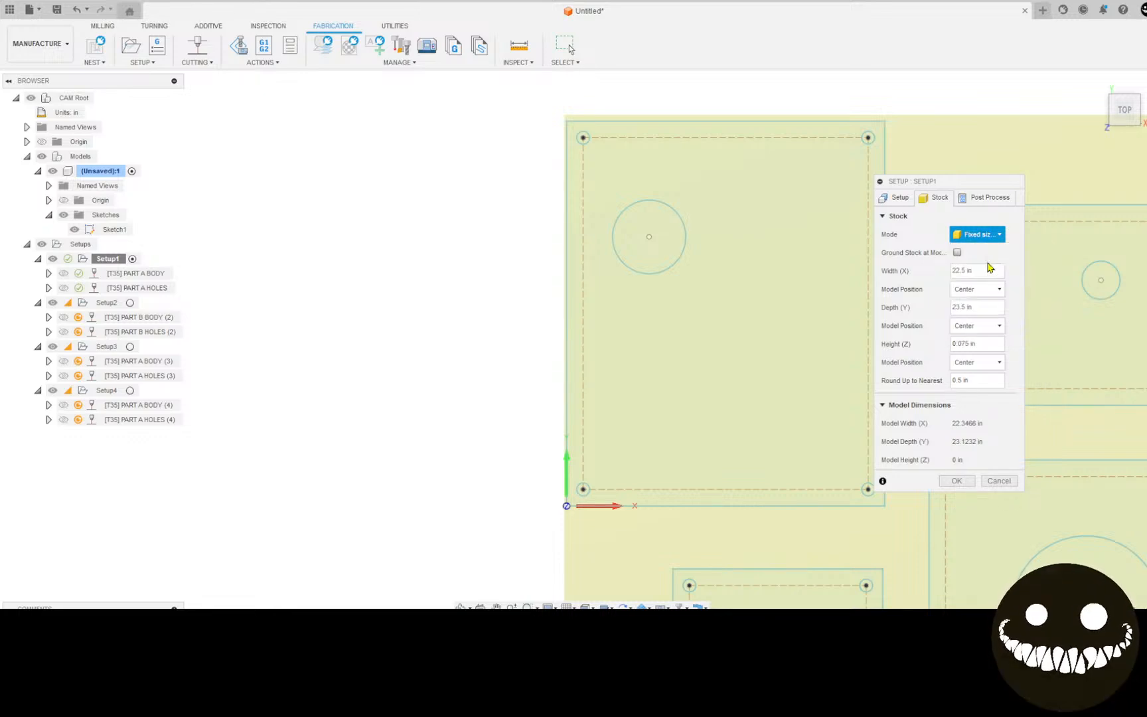
left_click(980, 236)
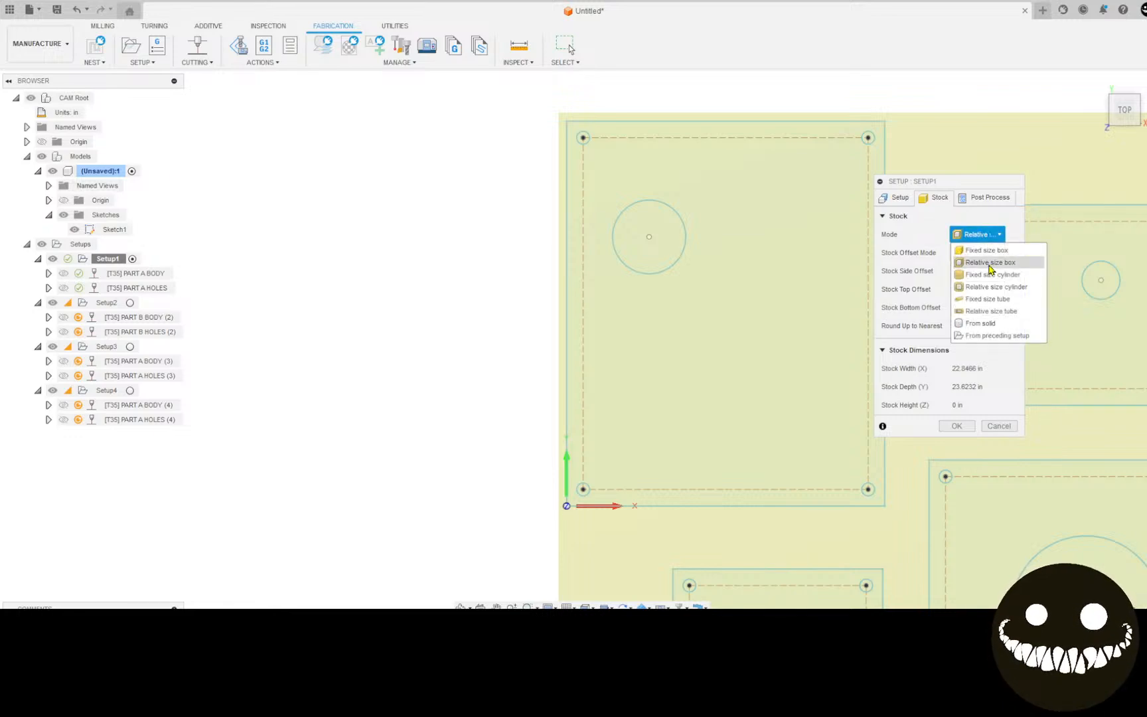
left_click(986, 250)
Set Setup1's stock to round up to the nearest .0001 in and accept the setup.
scroll(639, 272, "down", 4)
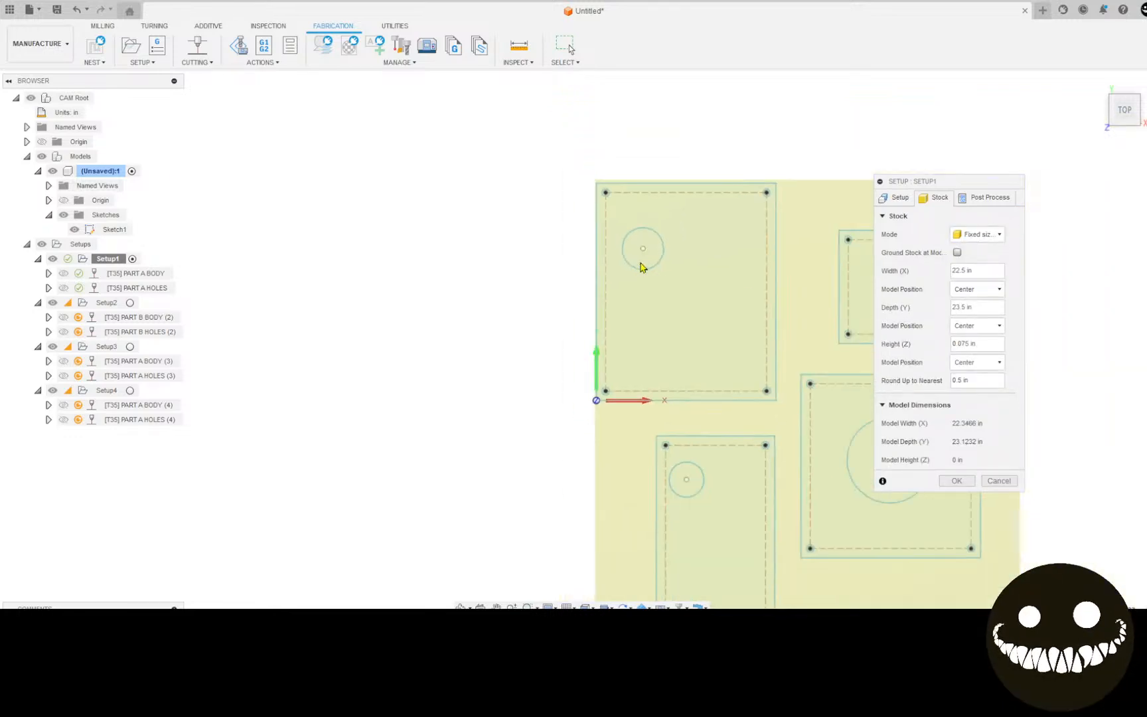
middle_click_drag(637, 277, 557, 238)
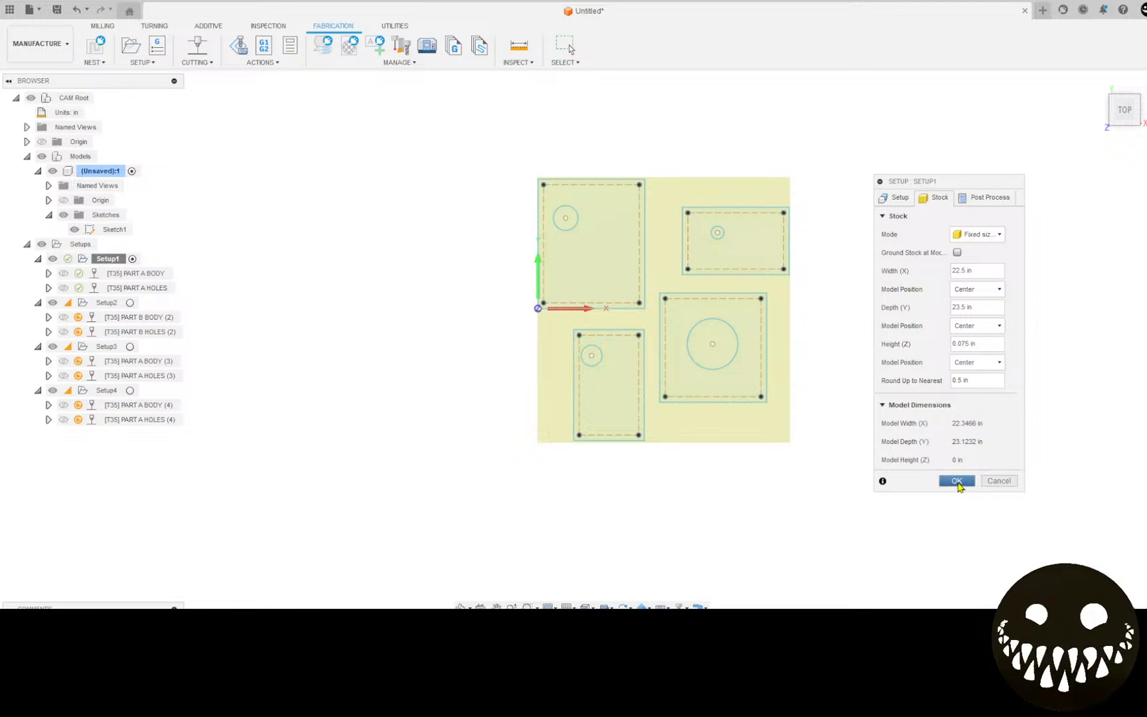
left_click(973, 380)
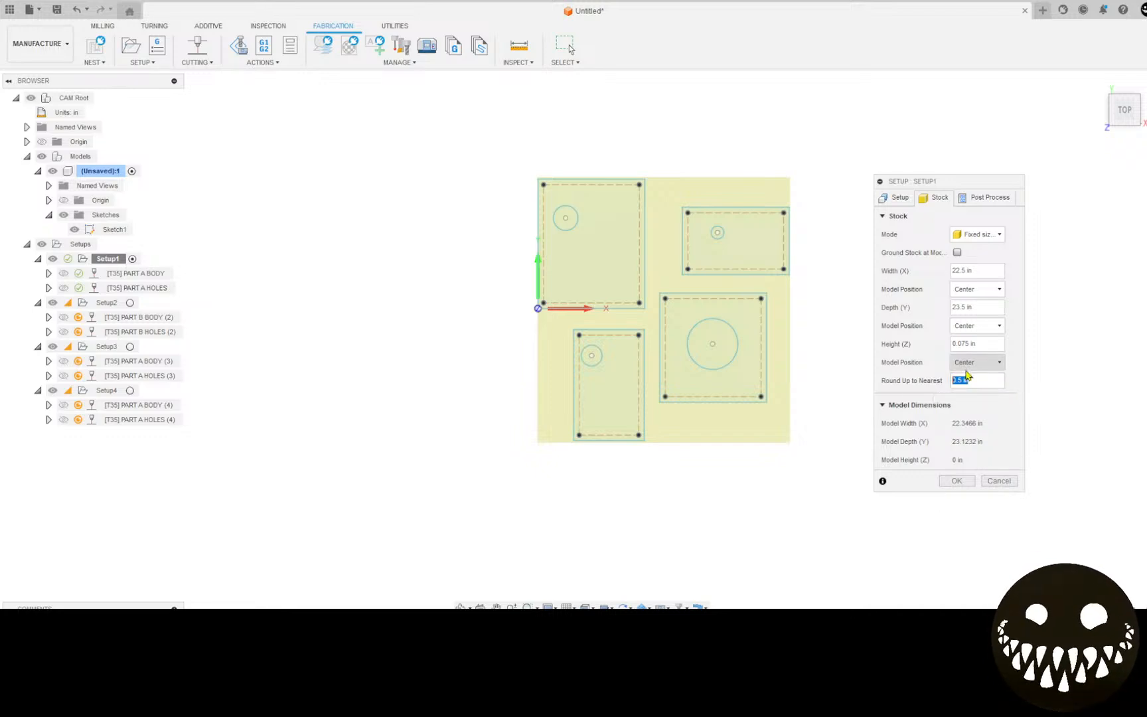
type(".00")
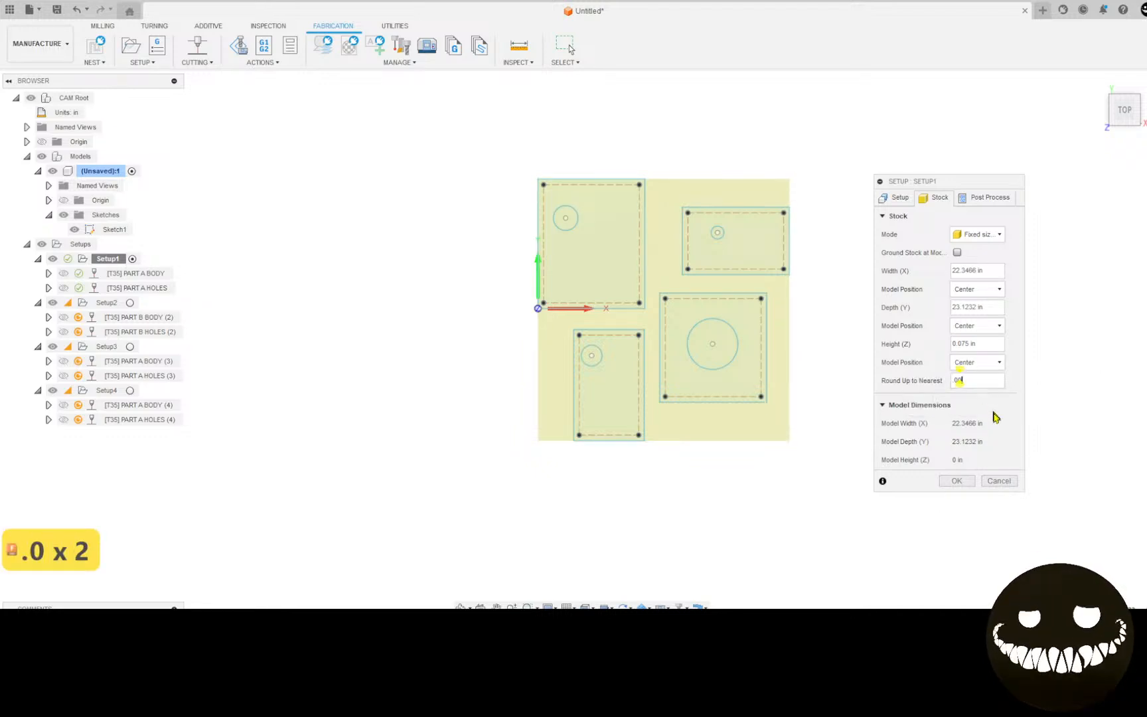
type("01")
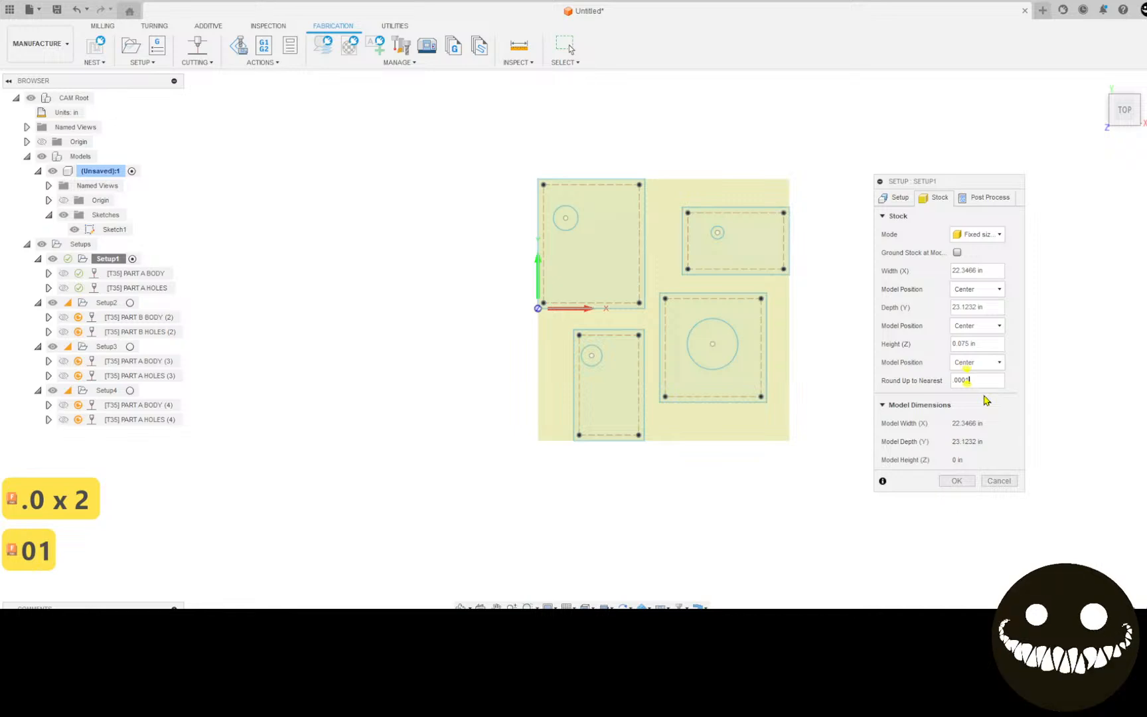
left_click(961, 482)
scroll(574, 295, "up", 5)
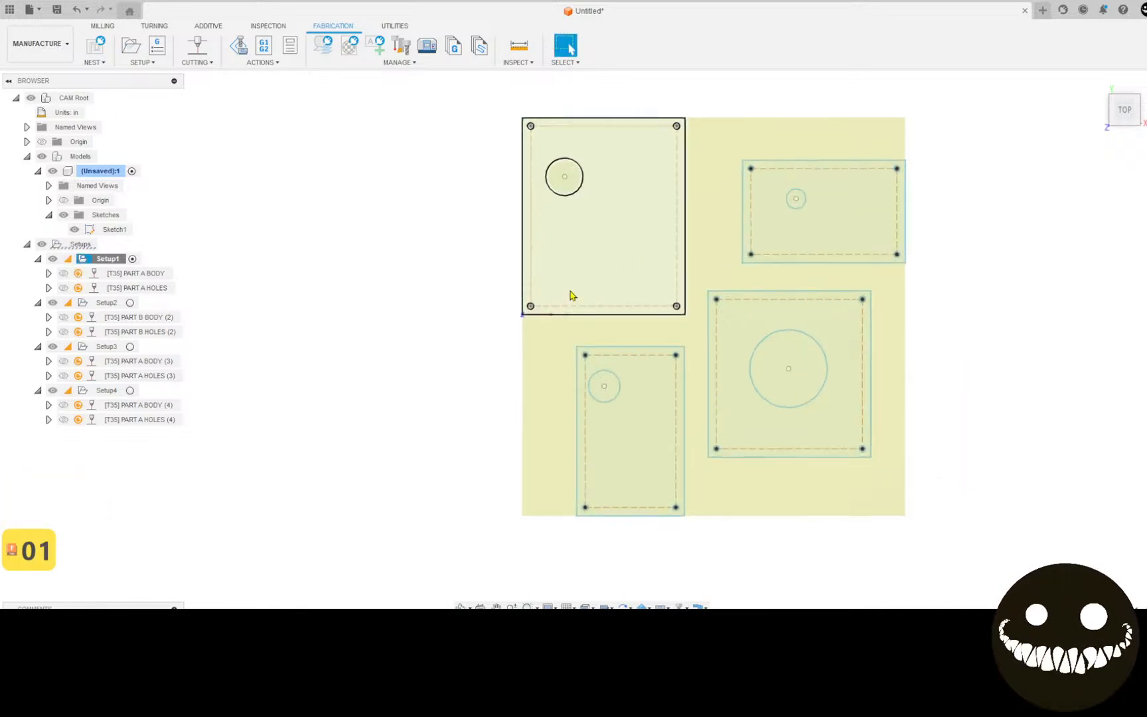
Generate the toolpaths of Setup1.
scroll(578, 271, "down", 3)
middle_click_drag(579, 271, 577, 299)
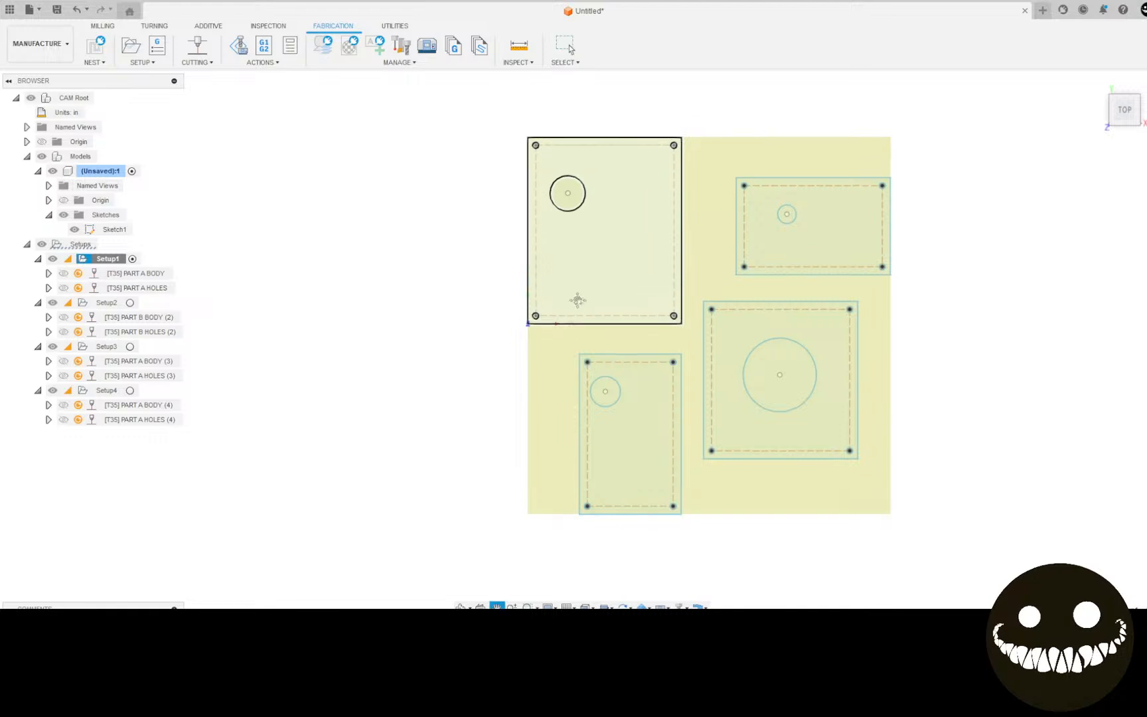
scroll(467, 357, "down", 1)
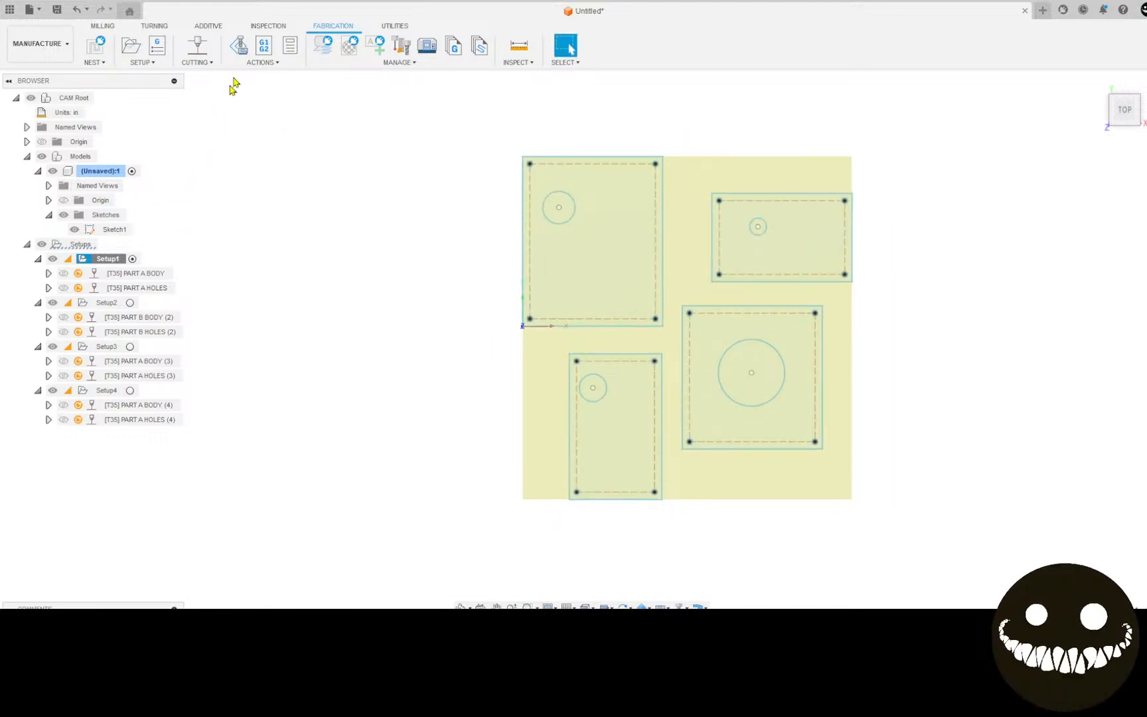
left_click(269, 63)
left_click(265, 79)
Edit Setup2, clearing its missing references, and set its stock mode to fixed size box.
right_click(101, 310)
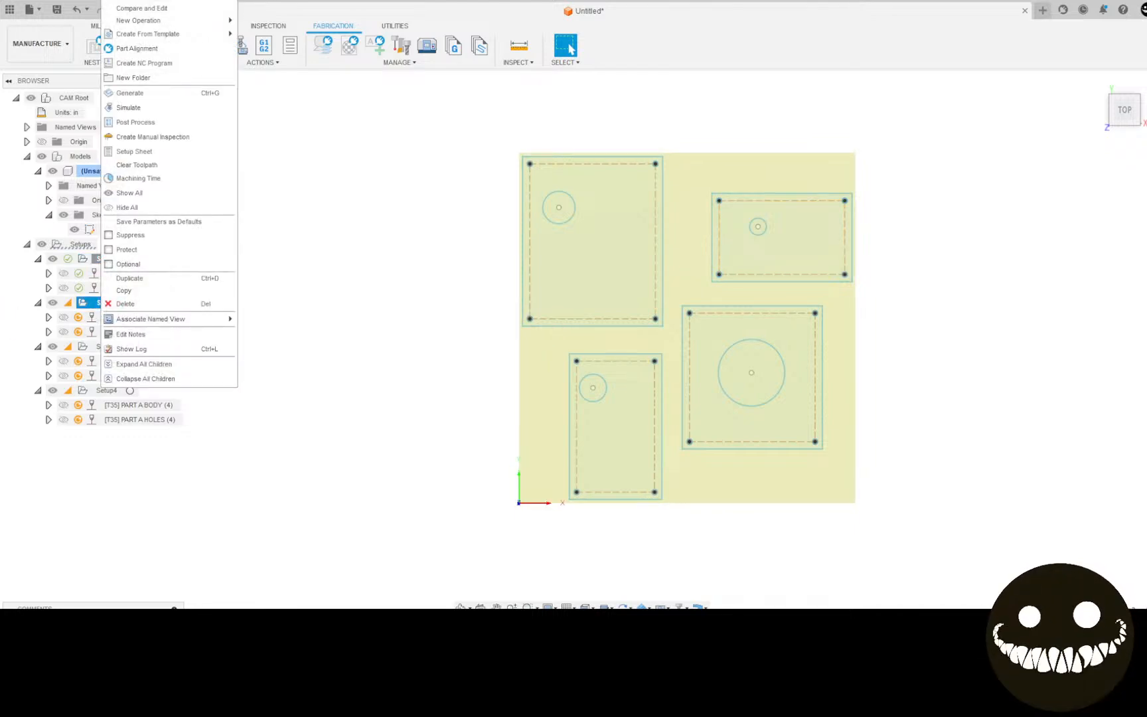
left_click(130, 3)
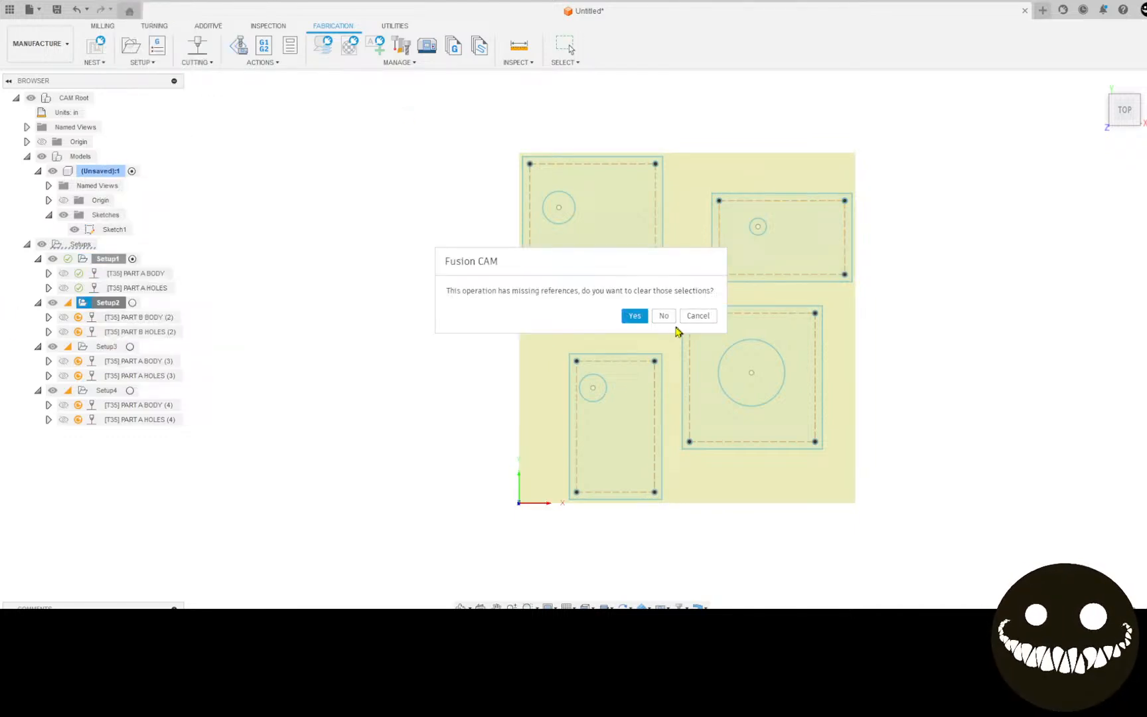
left_click(636, 316)
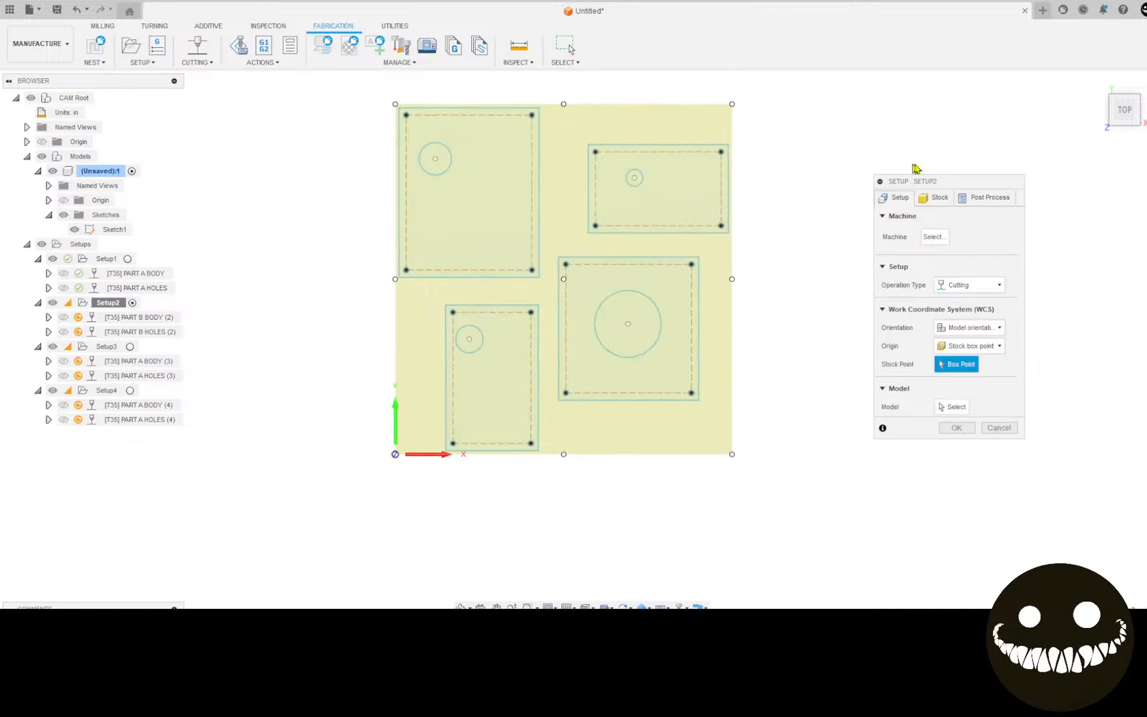
left_click(936, 197)
left_click(981, 239)
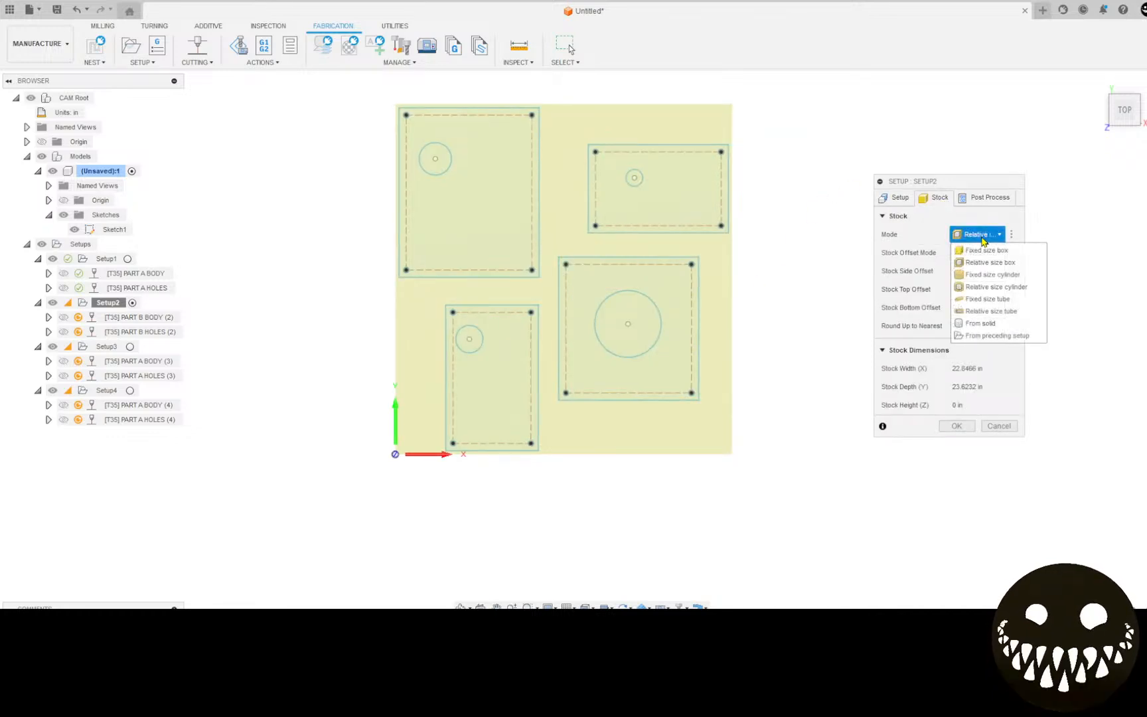
left_click(990, 253)
scroll(452, 403, "up", 3)
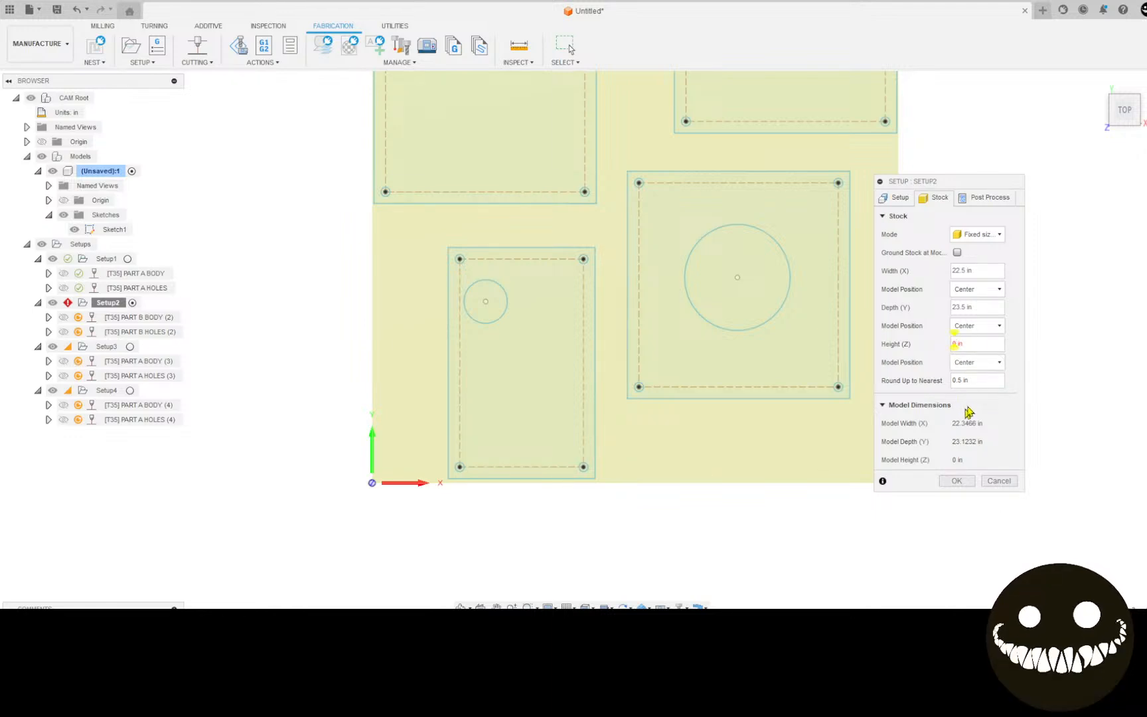
Set Setup2's stock height to 0.075 in and save that height as the user default.
type(".075")
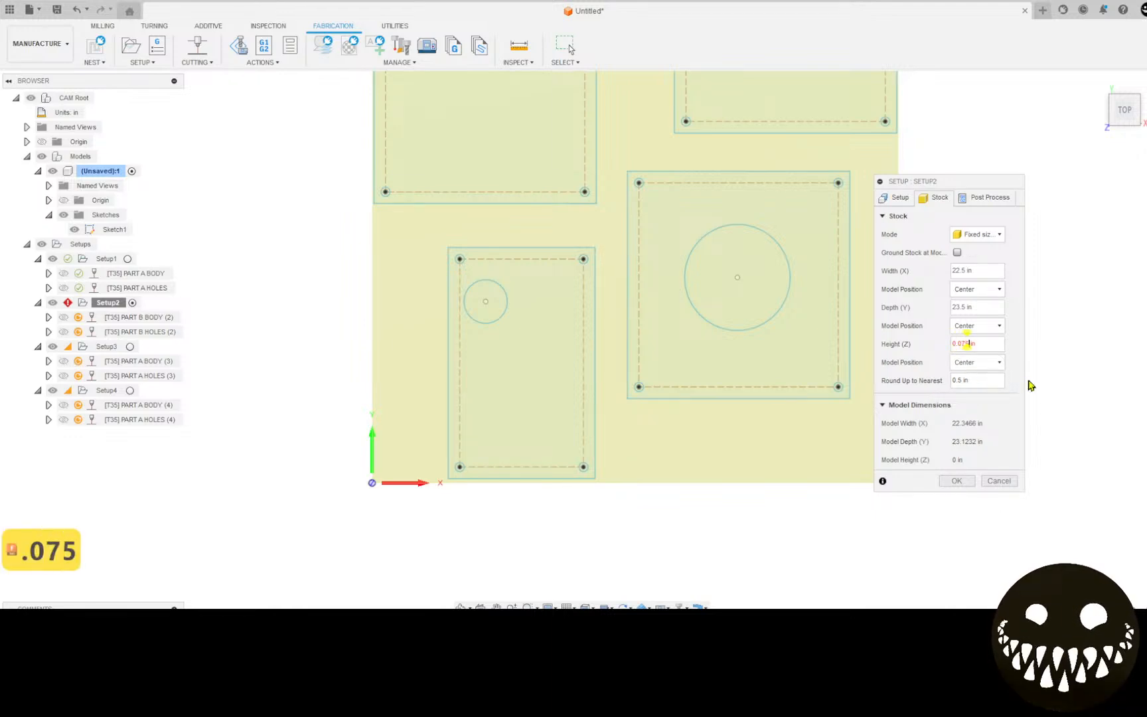
left_click(1011, 344)
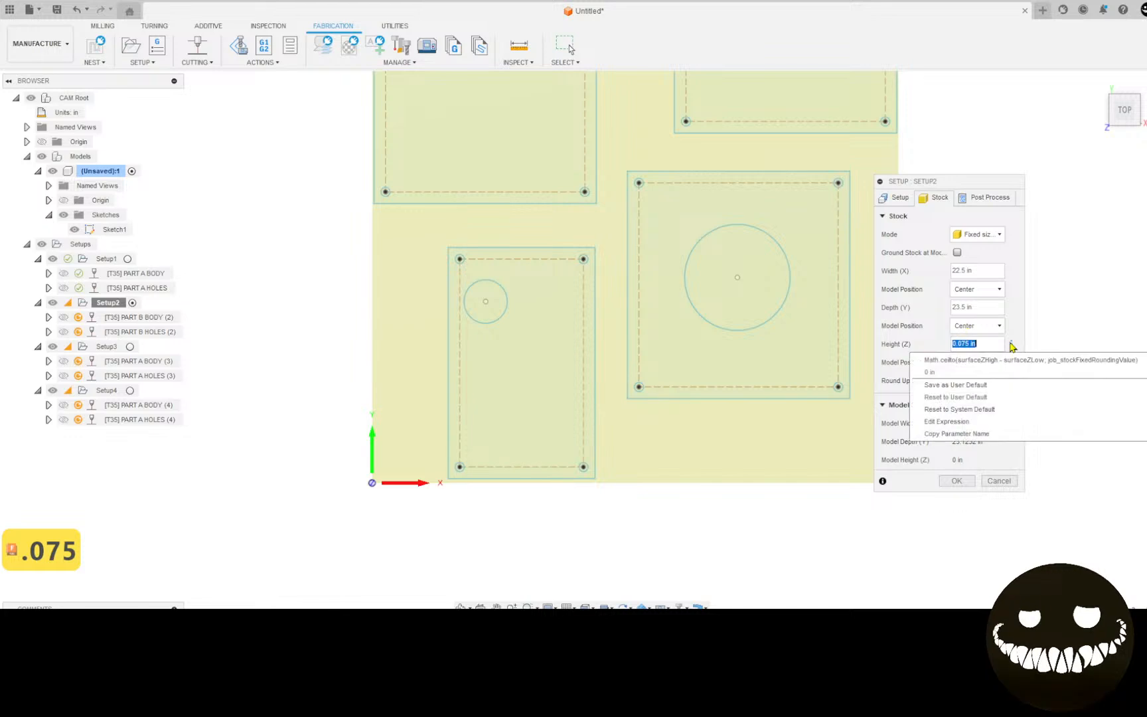
left_click(958, 385)
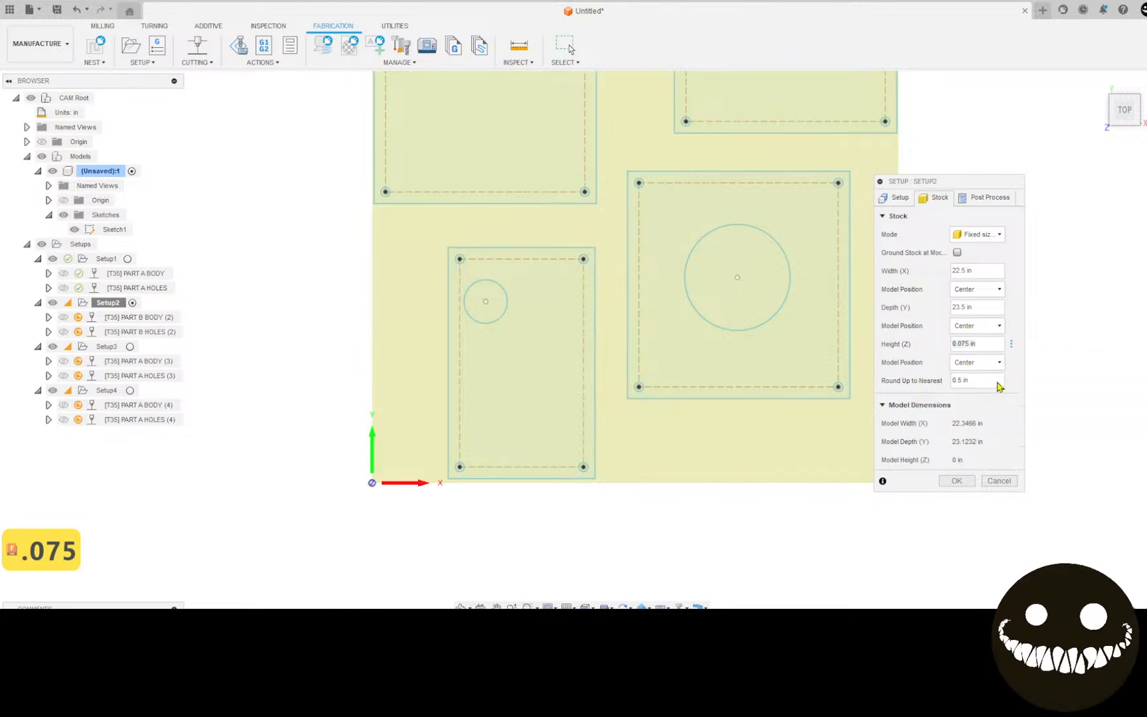
Set Setup2's stock to round up to the nearest 0.0001 in and save that rounding as the user default.
left_click(961, 381)
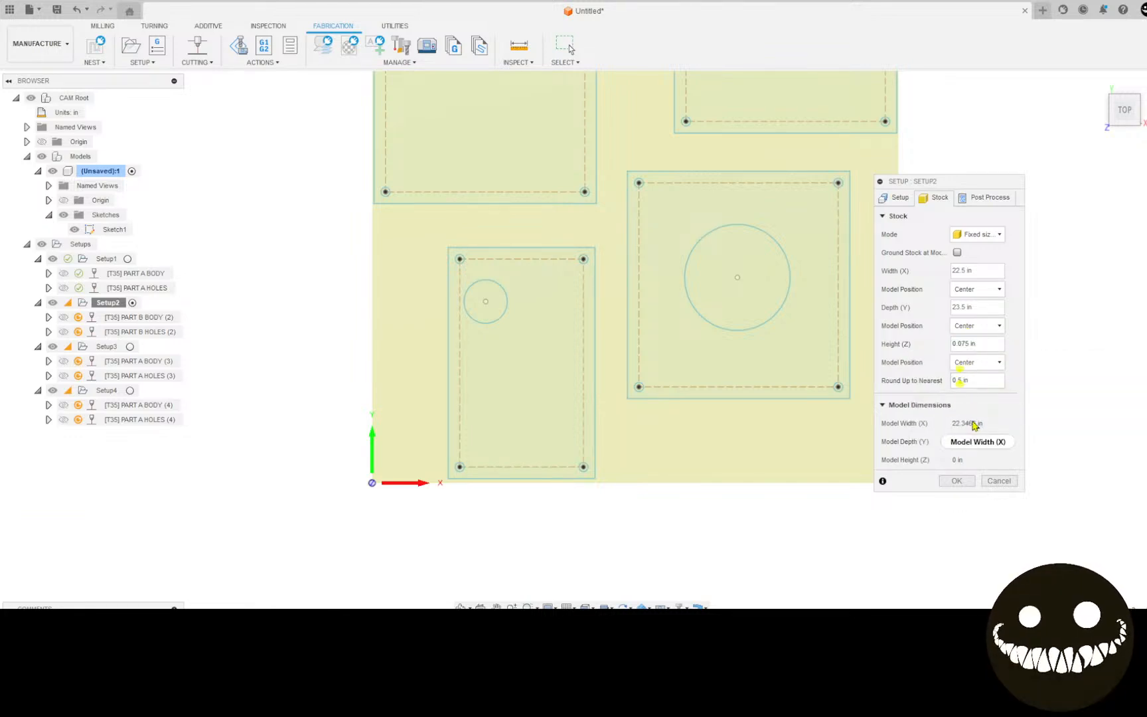
key("BackSpace")
type("0001")
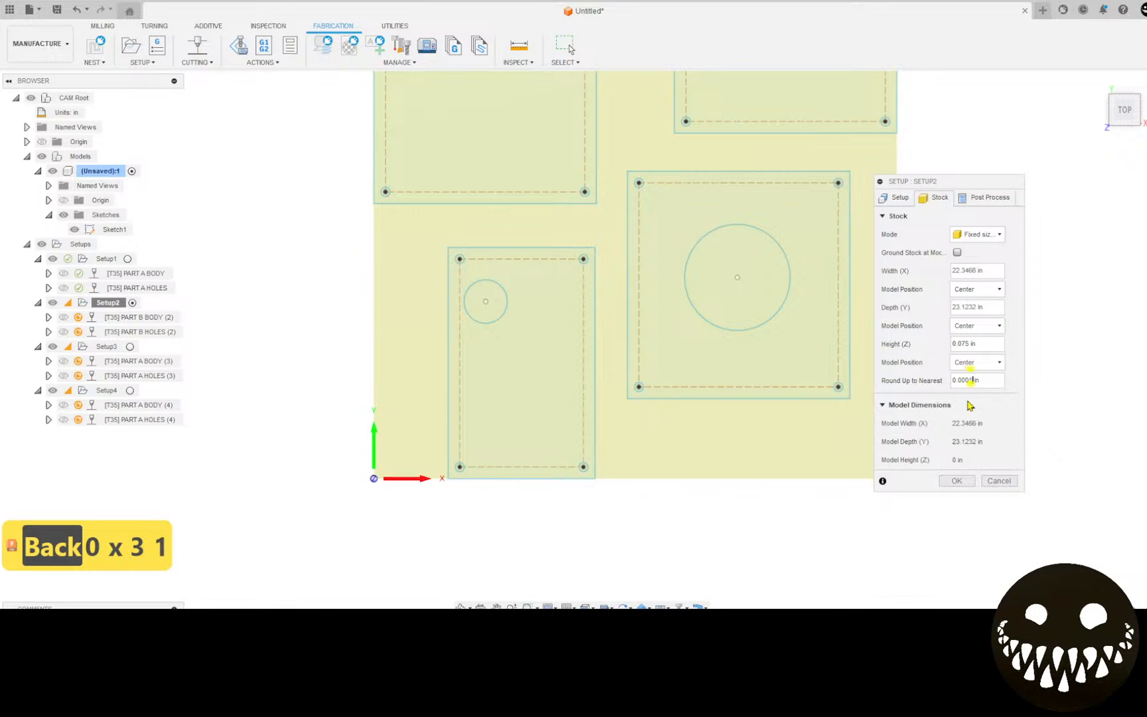
left_click(1014, 383)
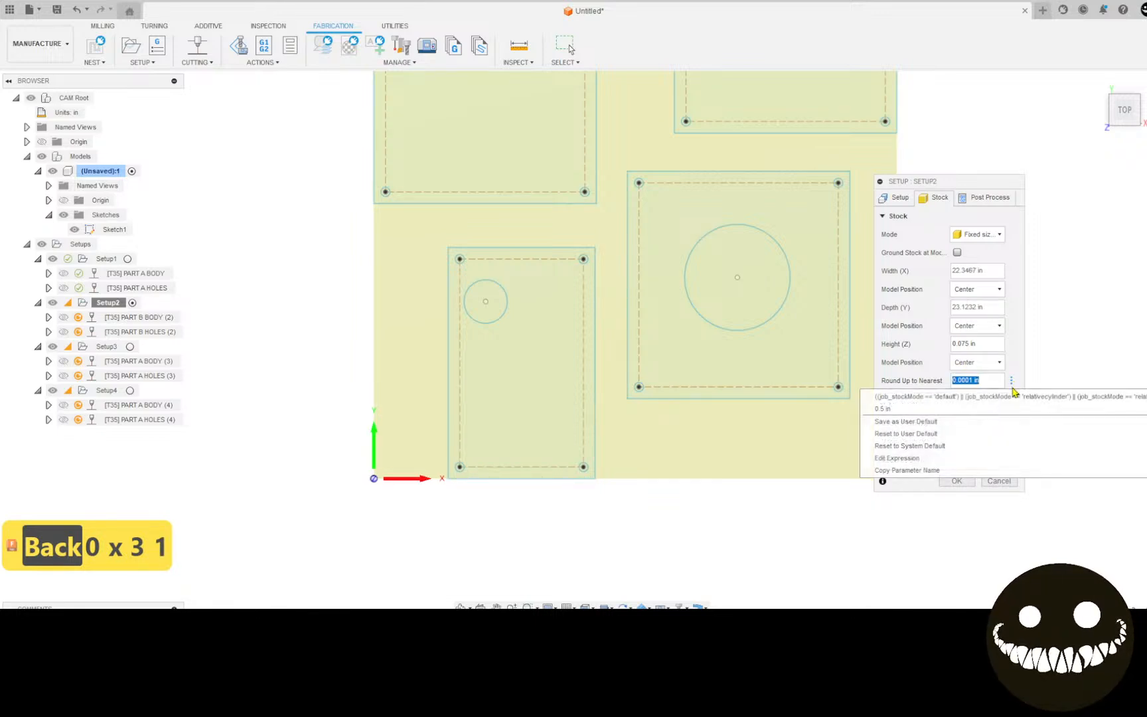
left_click(946, 423)
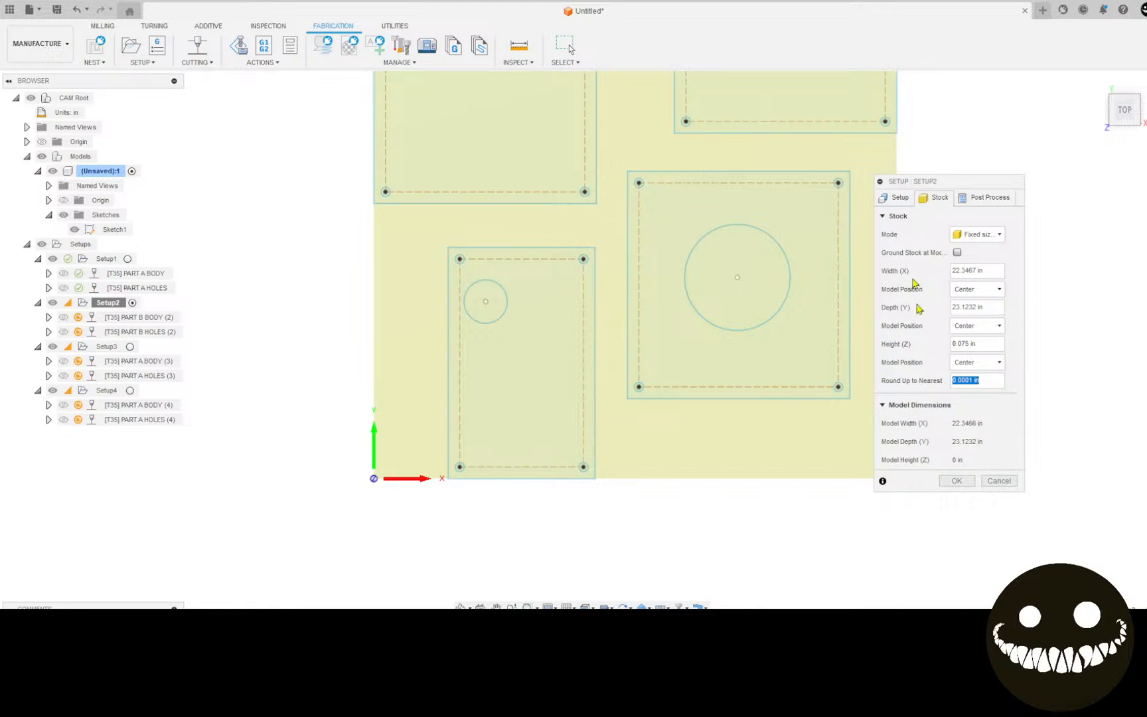
Orient Setup2 by X and Y axes, using the lower and left edges of the upper-right plate.
left_click(901, 199)
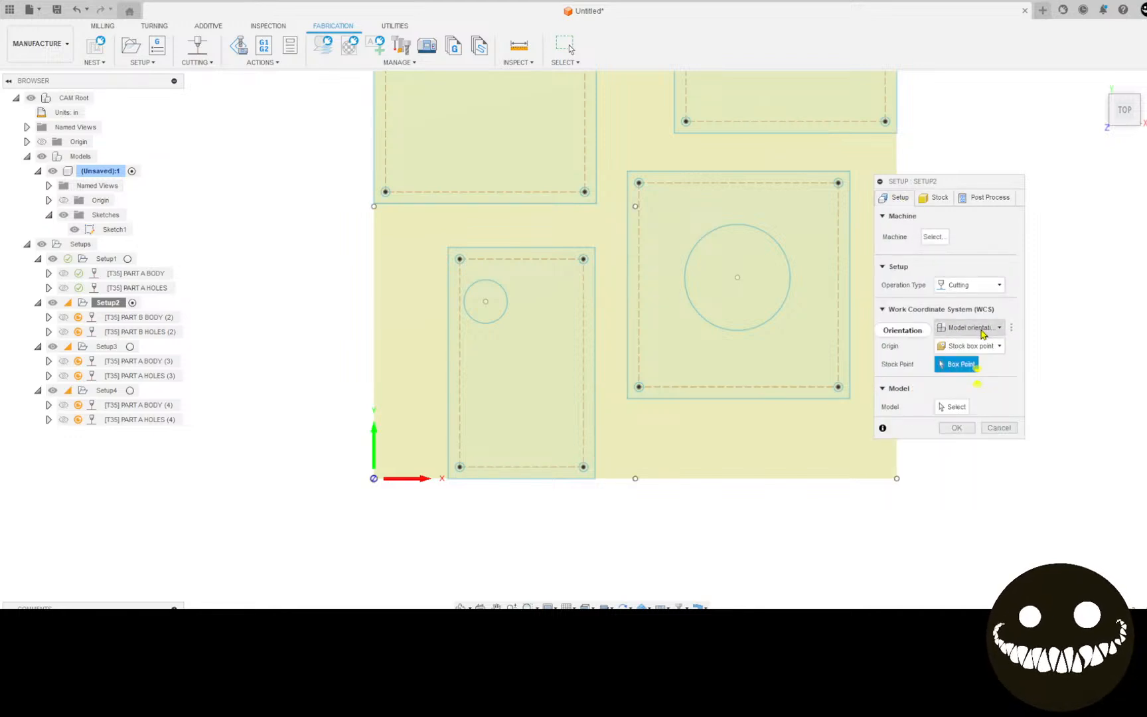
left_click(983, 328)
left_click(987, 379)
scroll(738, 367, "down", 2)
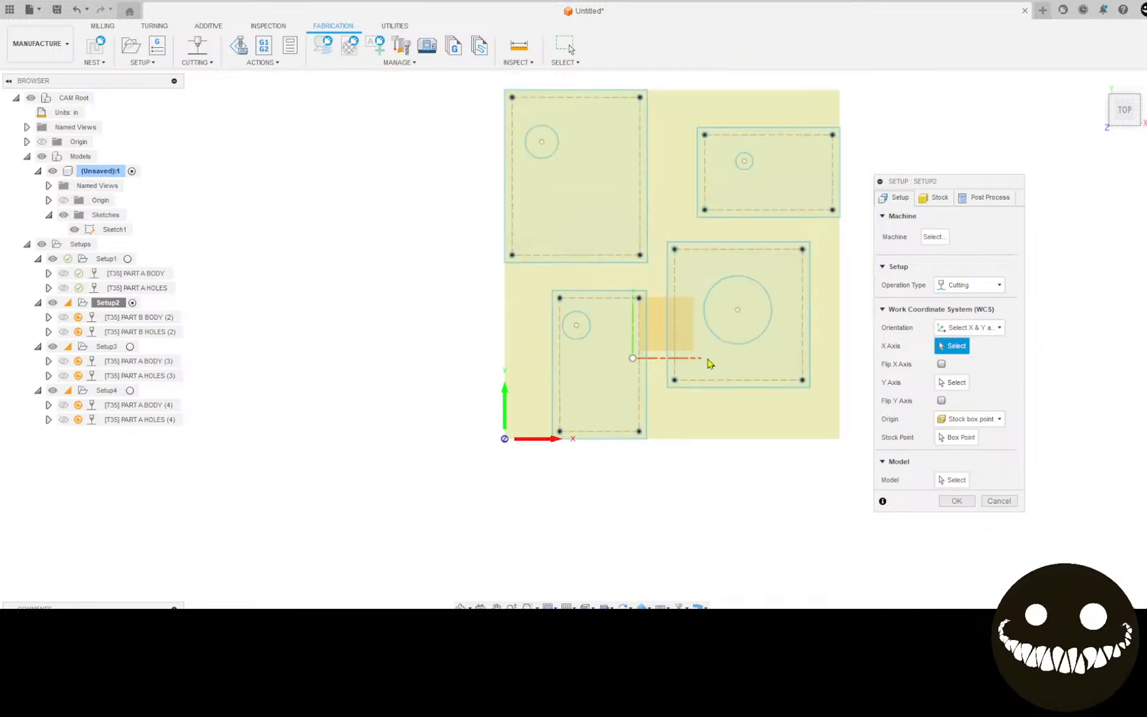
scroll(601, 377, "up", 5)
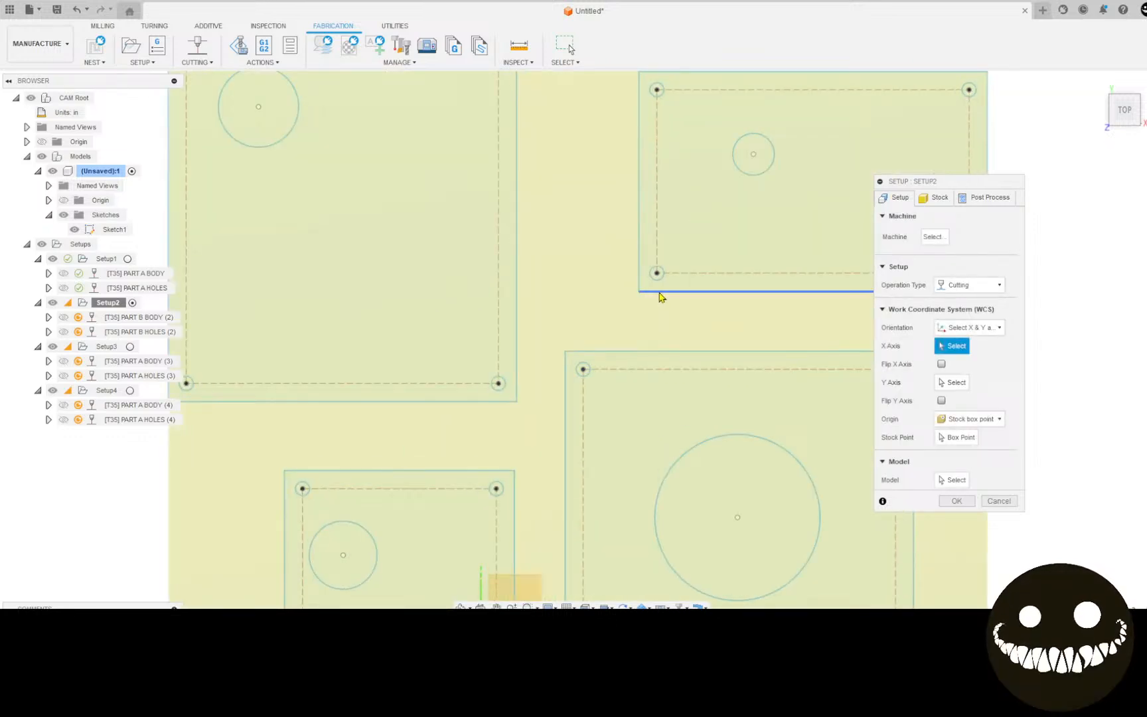
left_click(660, 293)
left_click(640, 239)
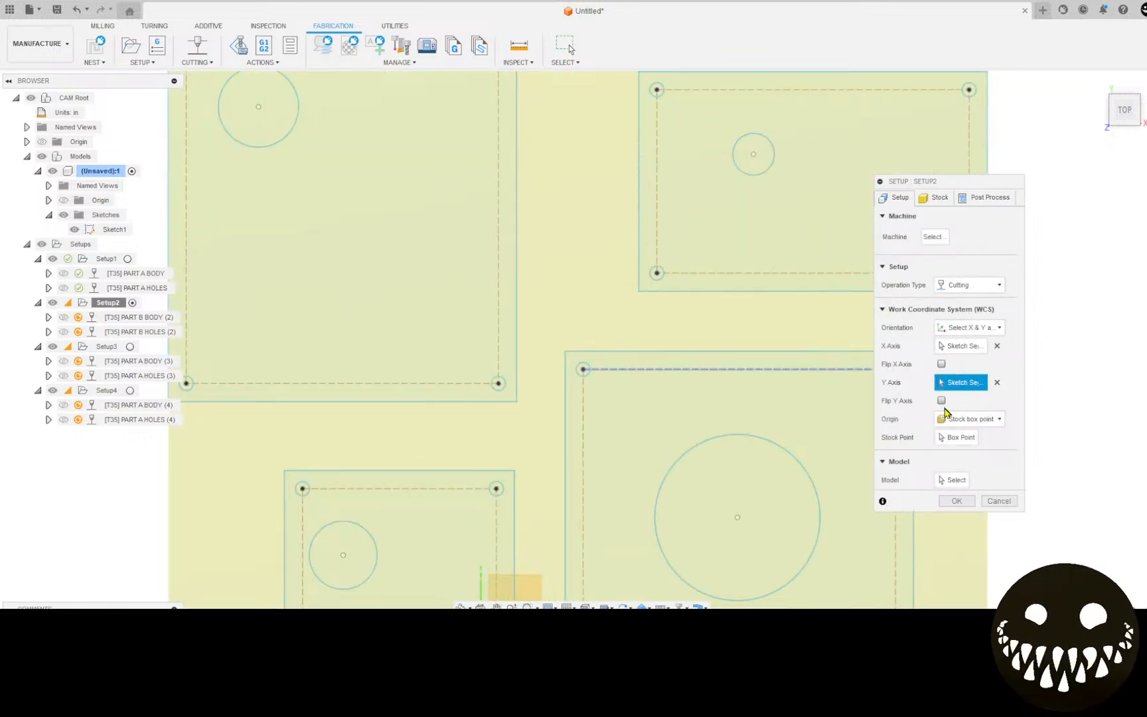
Place Setup2's origin at the upper-right plate's lower-left corner as a selected point and flip the X axis.
left_click(959, 419)
left_click(959, 450)
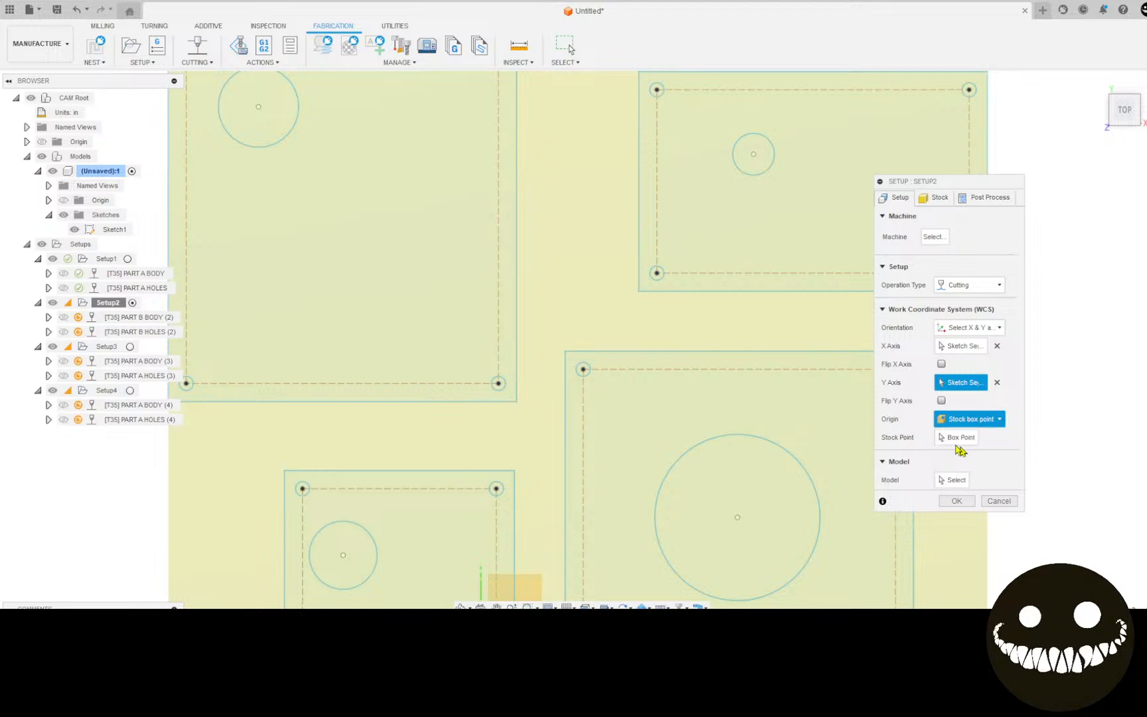
left_click(639, 291)
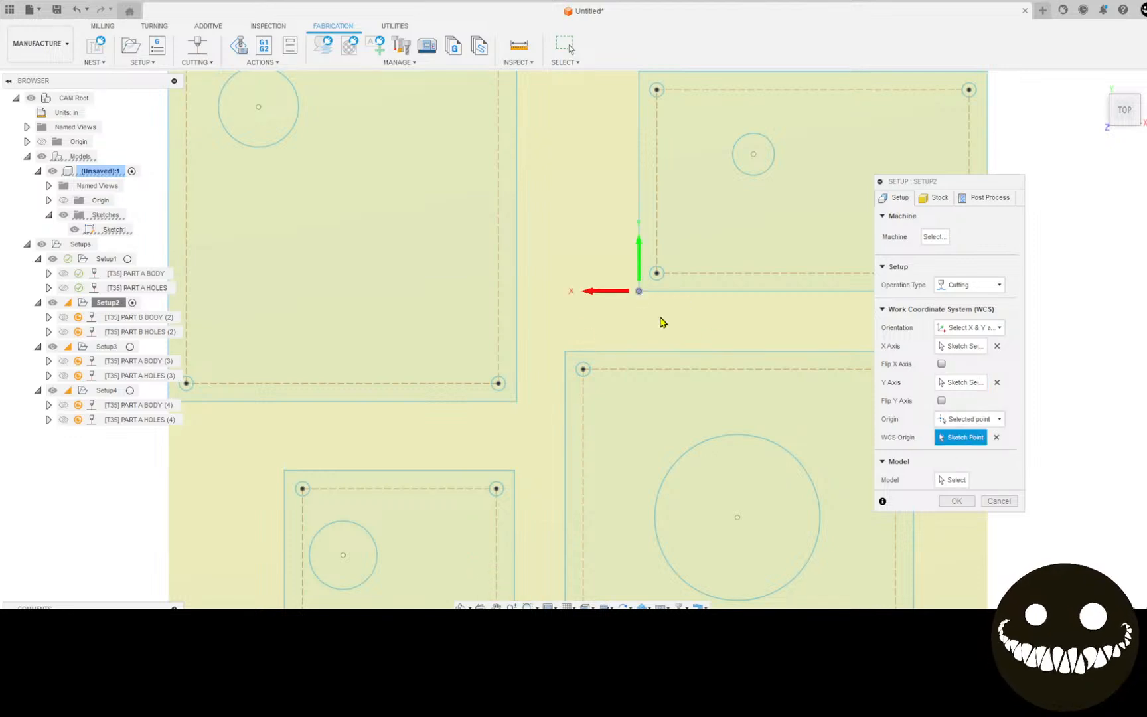
left_click(600, 296)
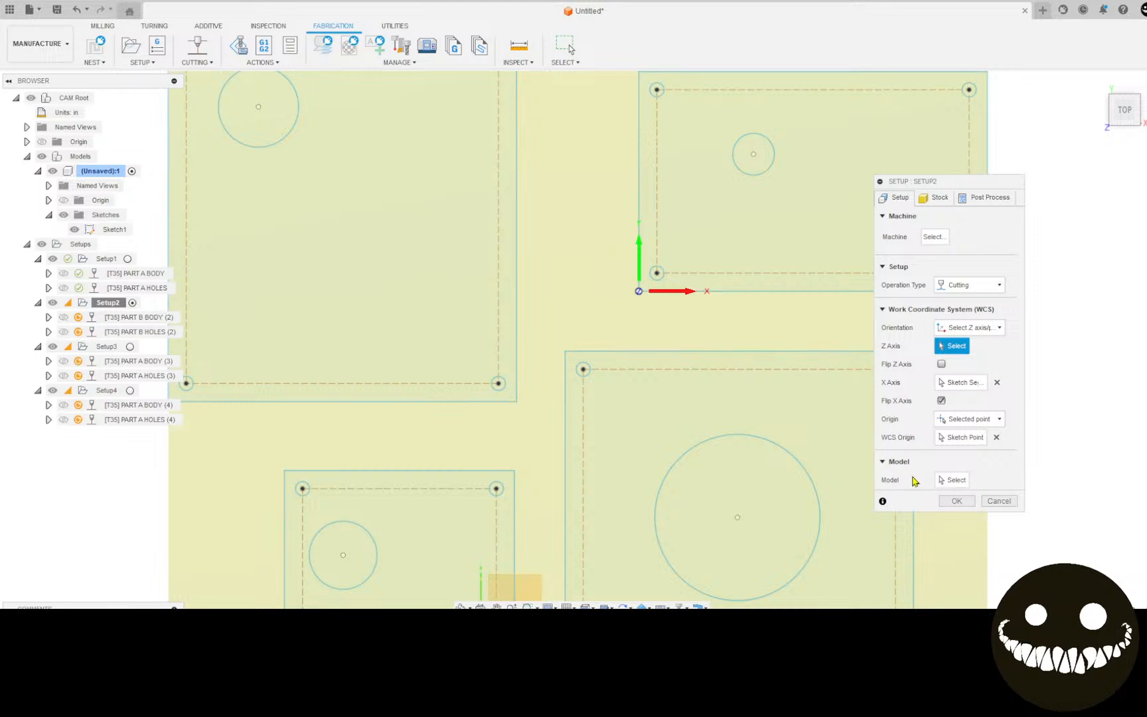
Choose Sketch1 as Setup2's model and accept the setup.
left_click(962, 484)
scroll(830, 436, "down", 2)
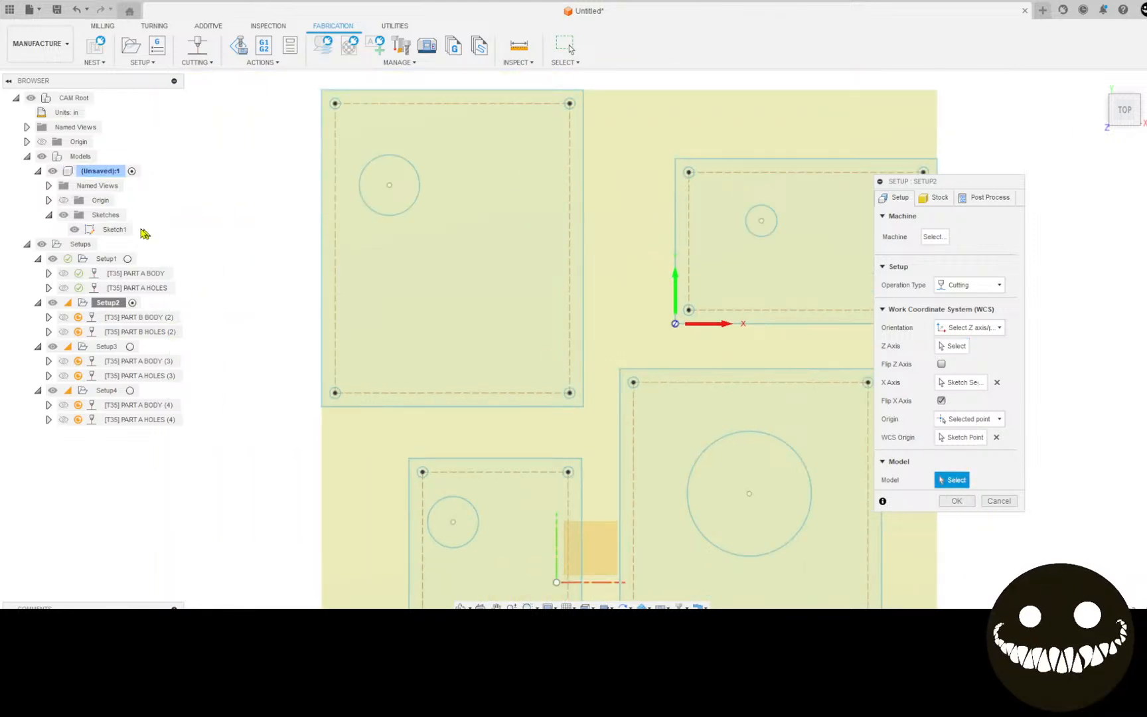
left_click(114, 230)
left_click(969, 500)
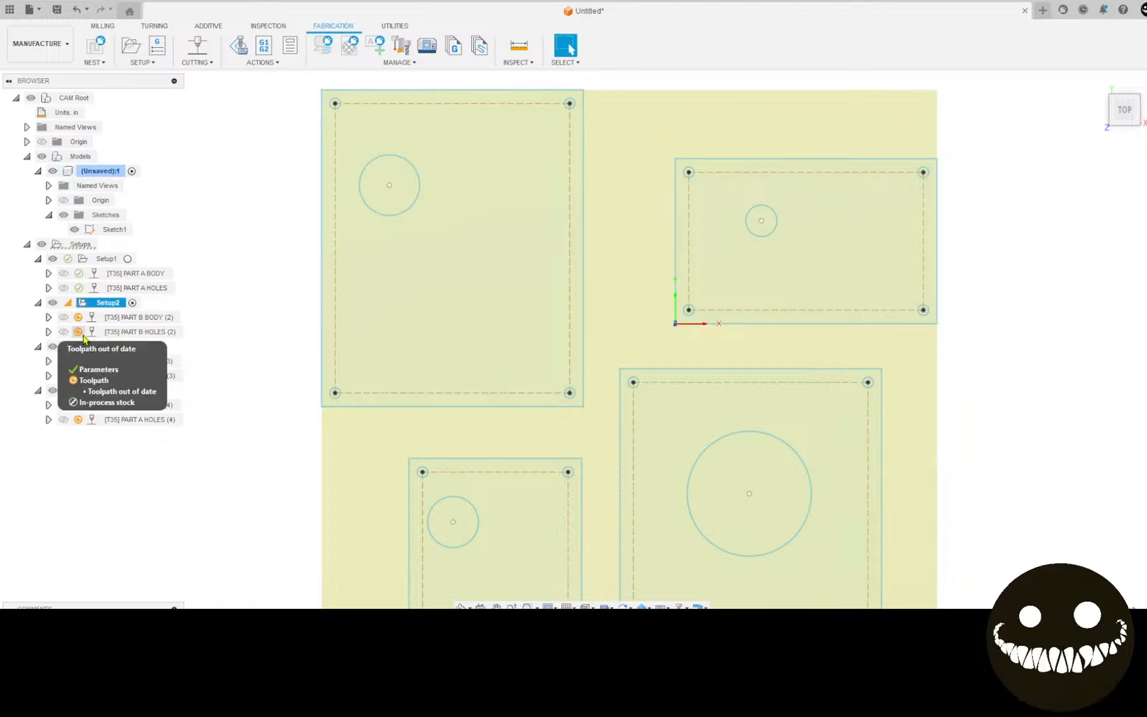
Edit PART B BODY (2), clear its old contours, and select the upper-right plate's outline and its large inner circle as the cut contours.
left_click(103, 302)
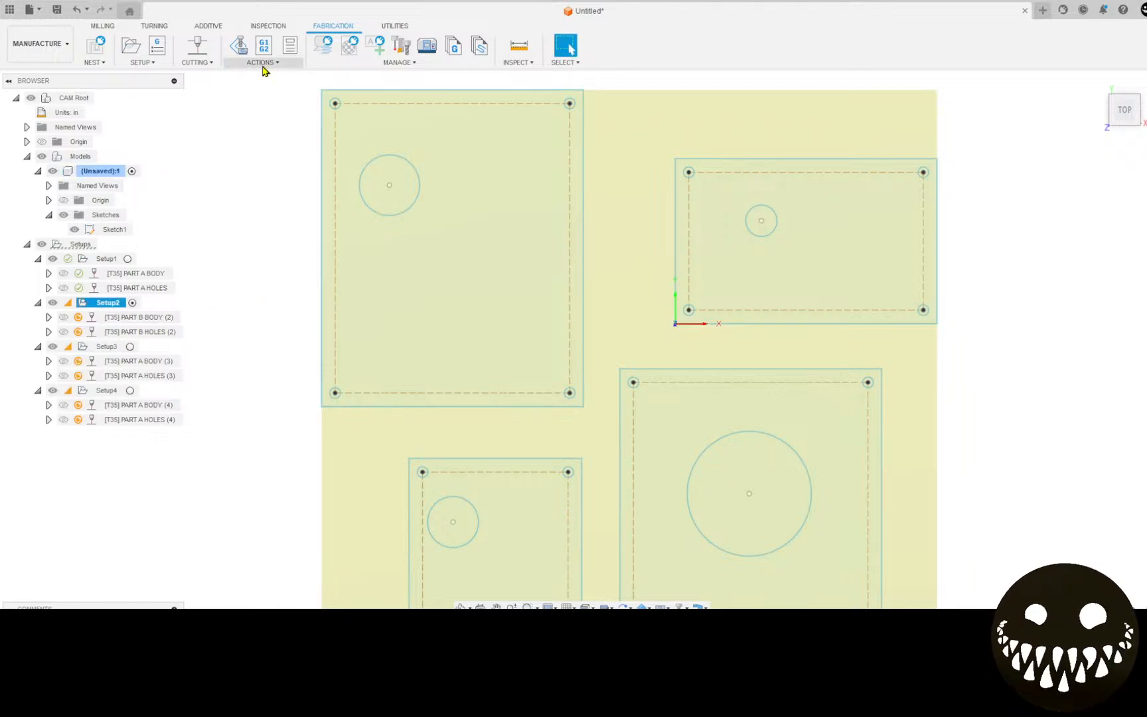
left_click(142, 315)
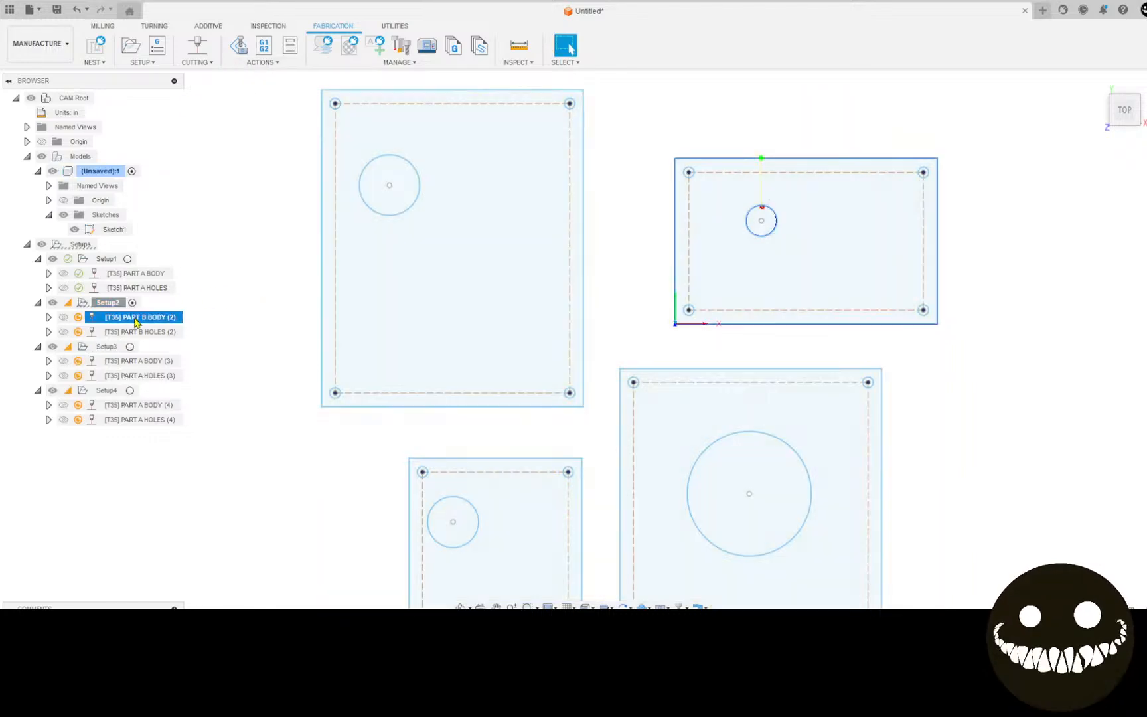
right_click(142, 316)
left_click(161, 4)
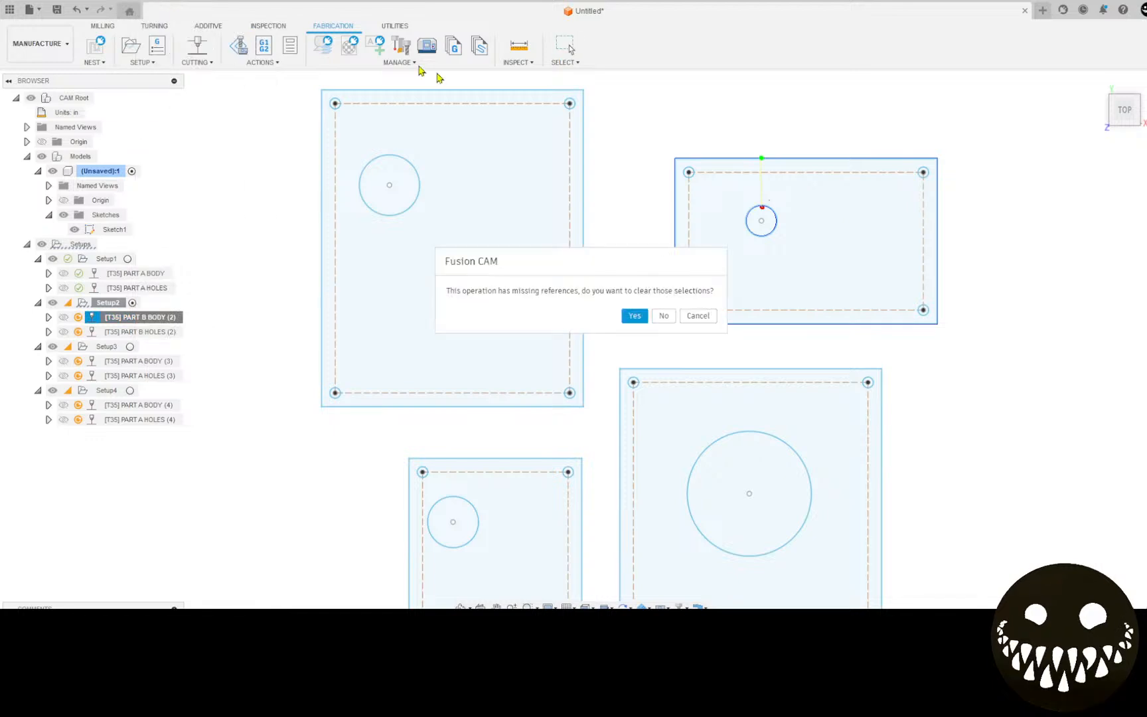
left_click(636, 316)
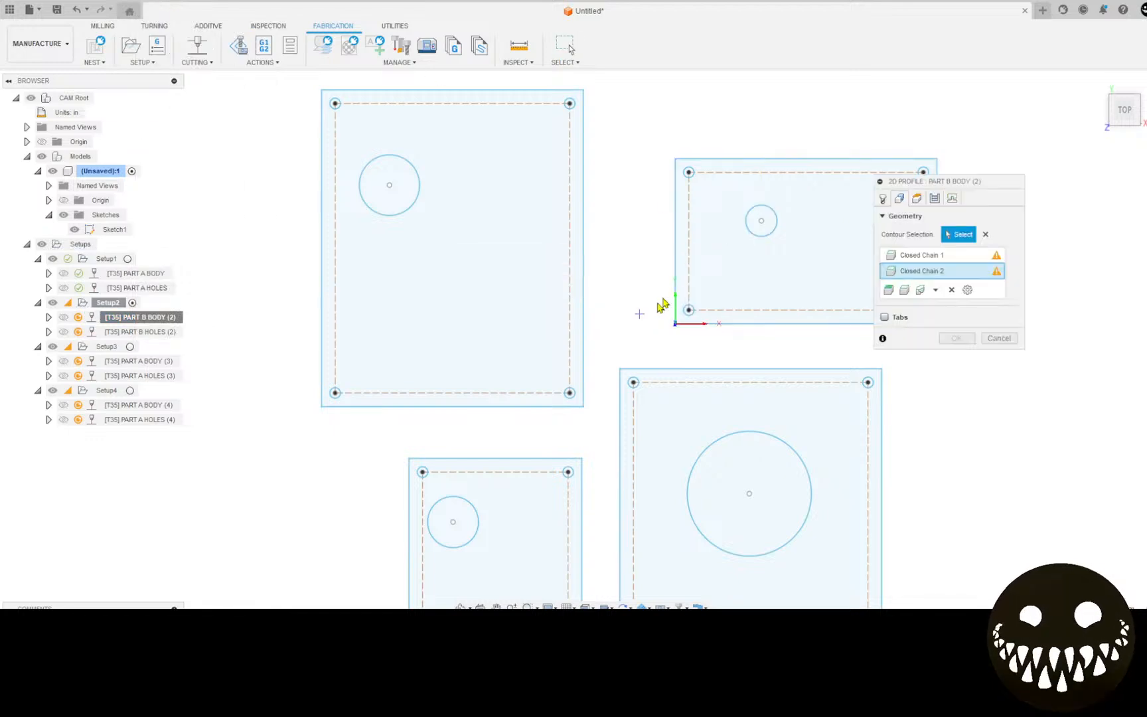
left_click(988, 239)
middle_click_drag(668, 256, 532, 239)
left_click(523, 232)
left_click(598, 207)
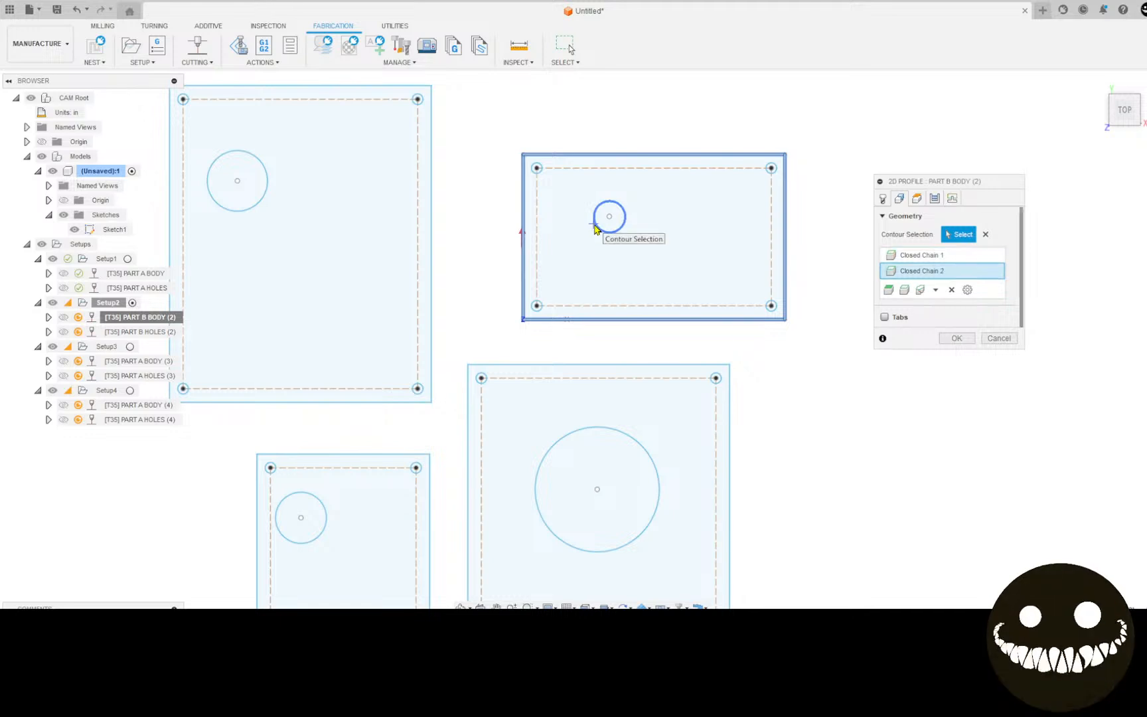
left_click(960, 339)
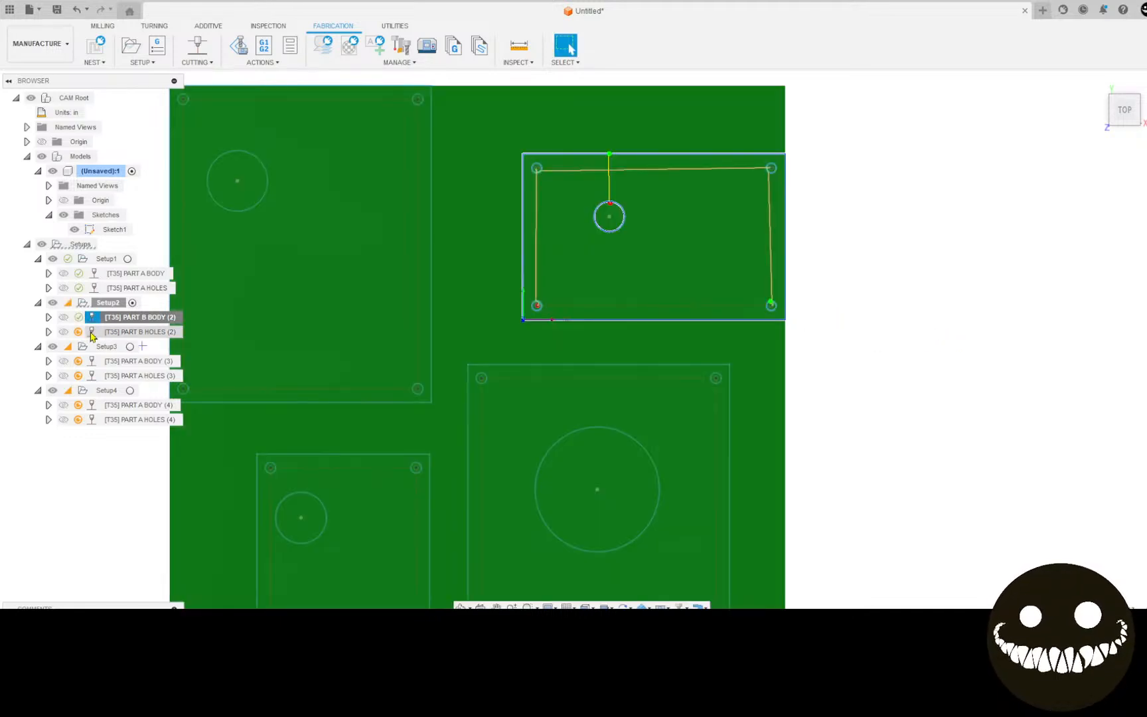
Edit PART B HOLES (2), clear its missing references, and select the upper-right plate's four corner holes as contours.
double_click(140, 332)
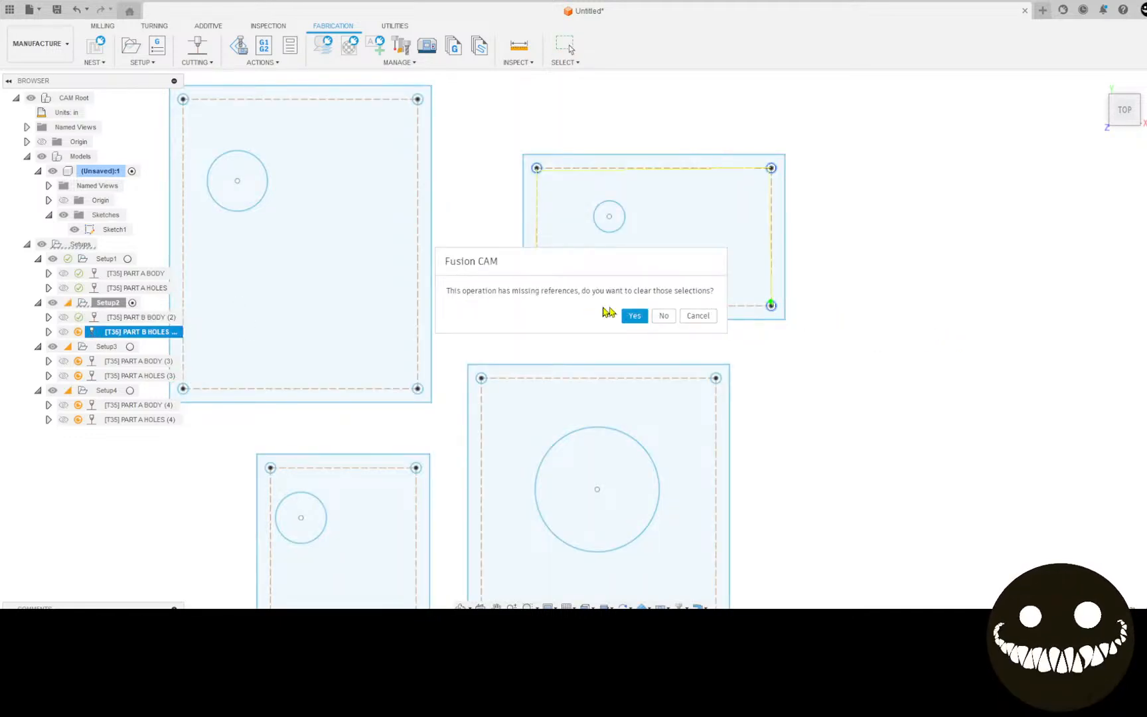
left_click(634, 315)
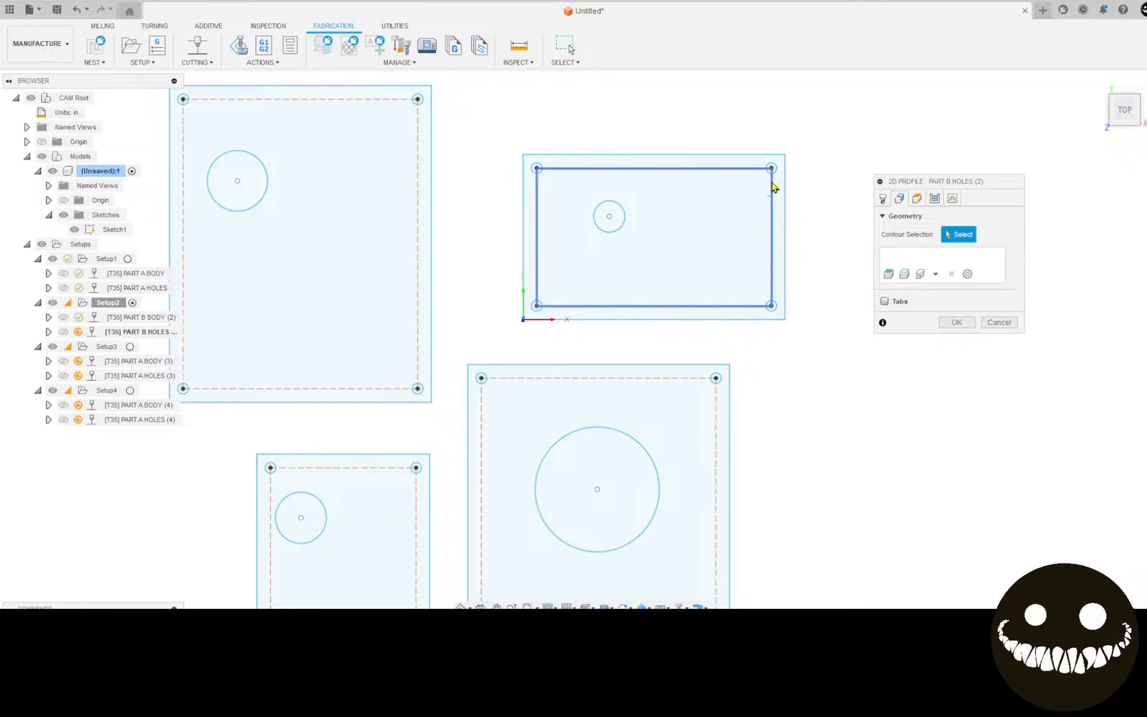
left_click(772, 168)
left_click(773, 306)
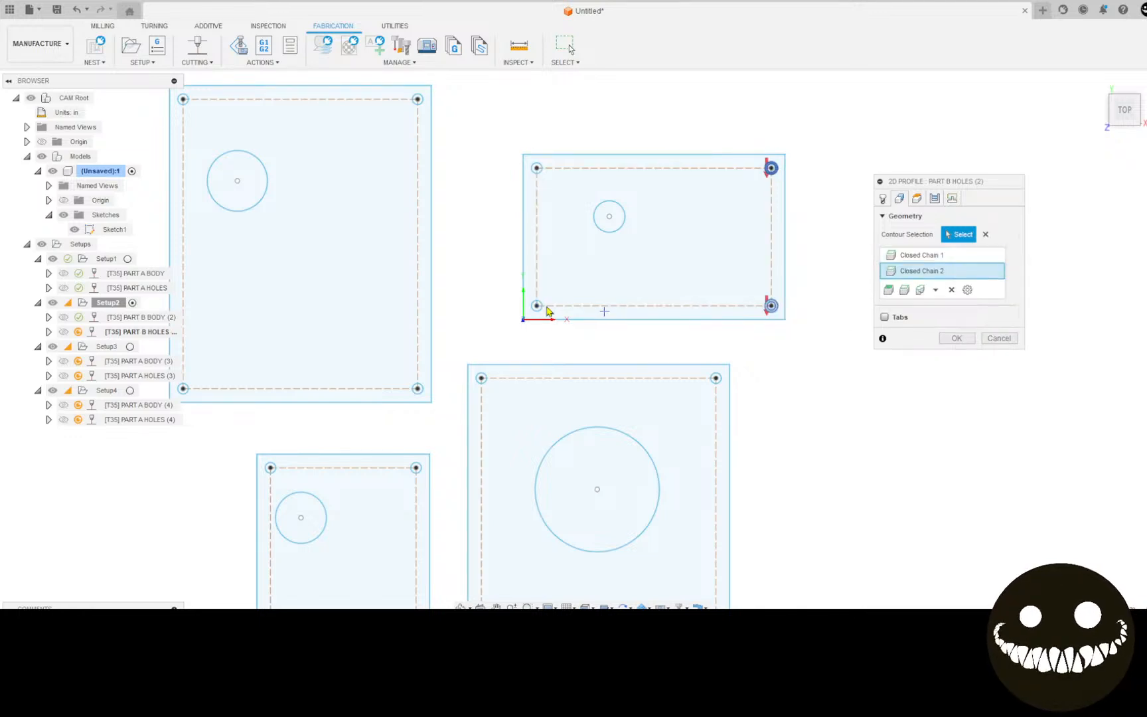
left_click(537, 307)
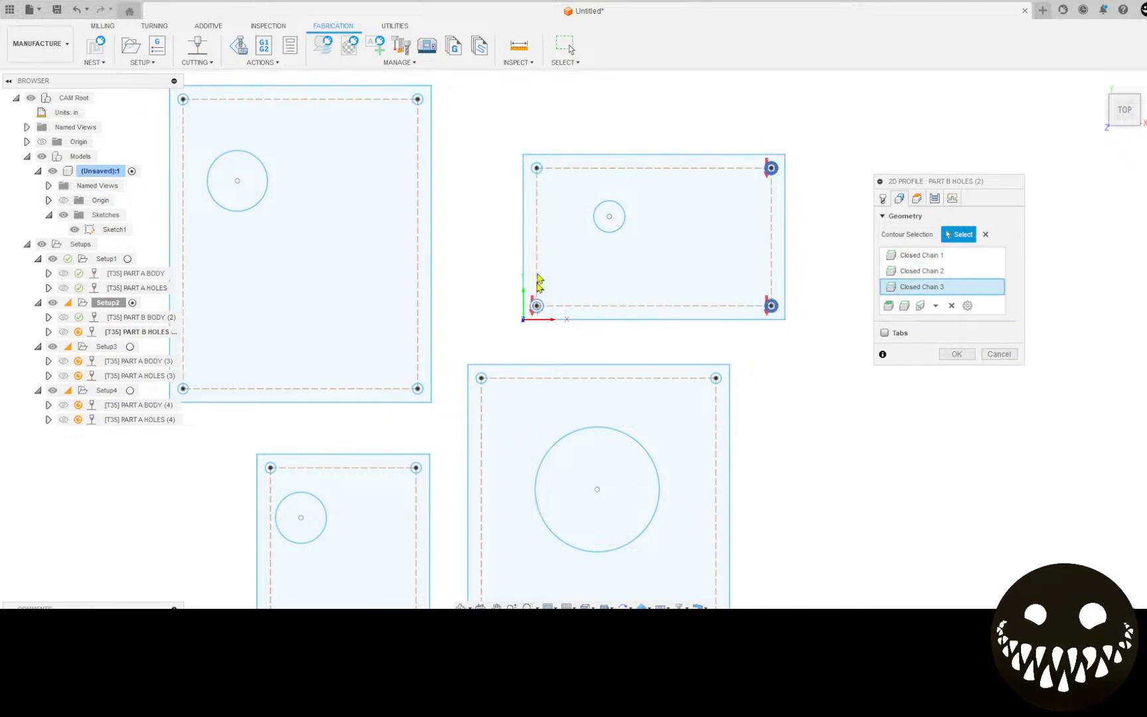
left_click(537, 168)
left_click(956, 370)
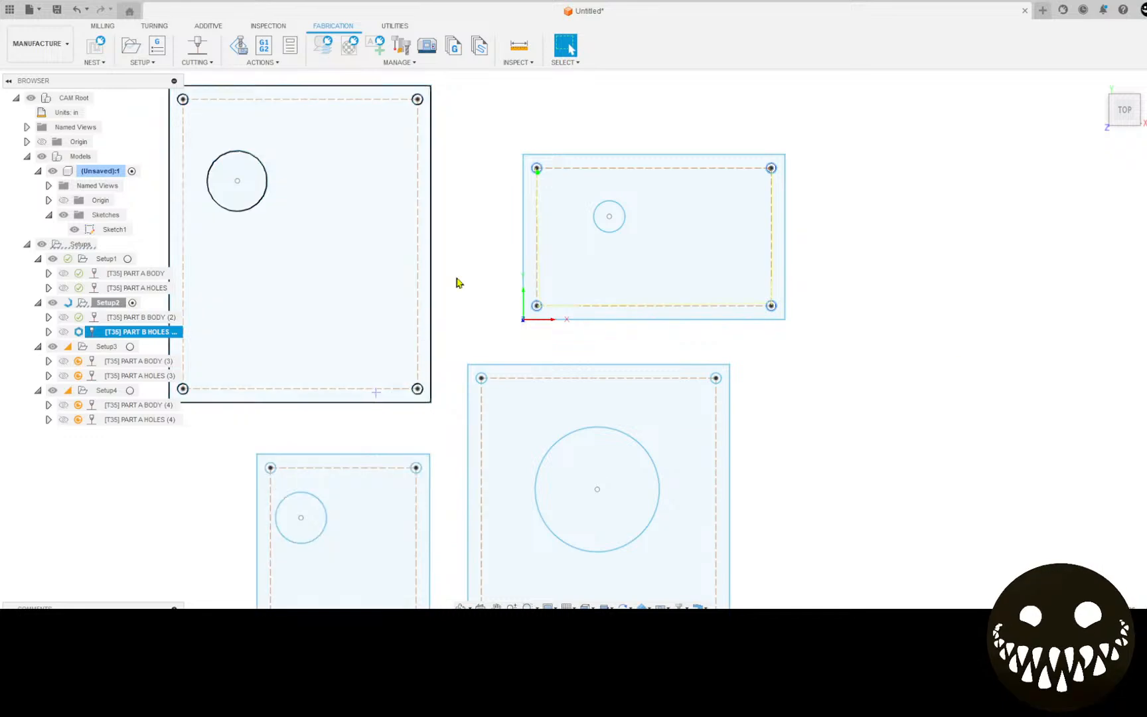
Examine the PART B HOLES (2) toolpath on the stock together with the surrounding plates.
scroll(596, 281, "down", 2)
scroll(596, 281, "up", 6)
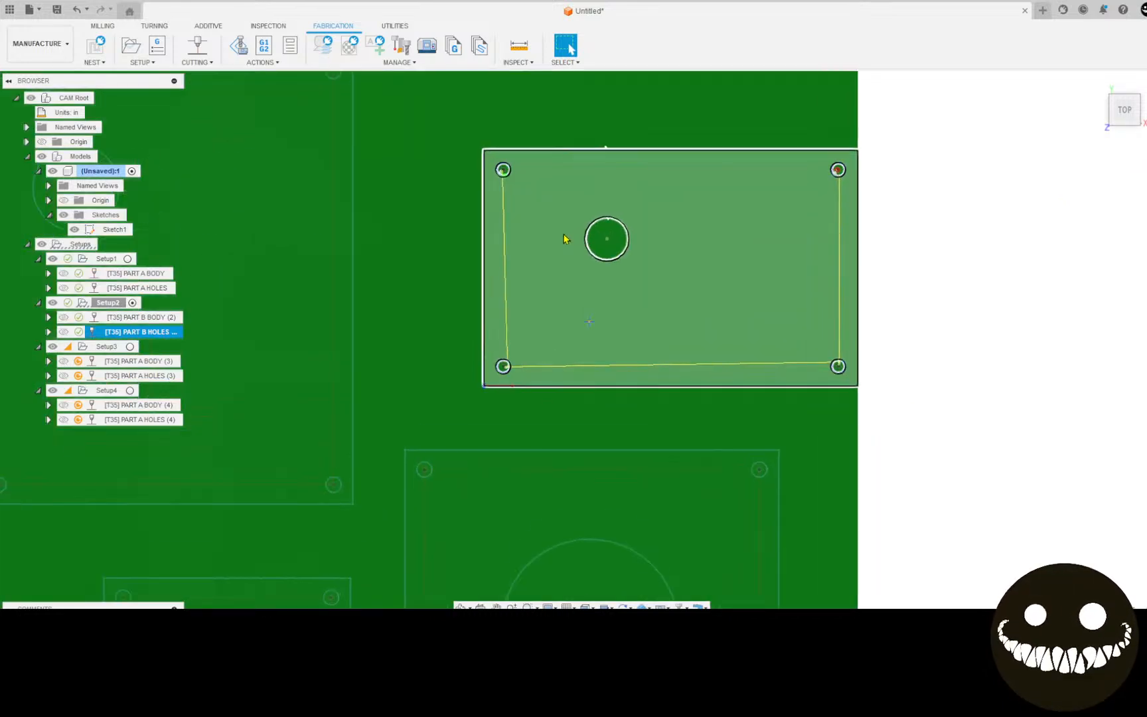
scroll(551, 248, "down", 5)
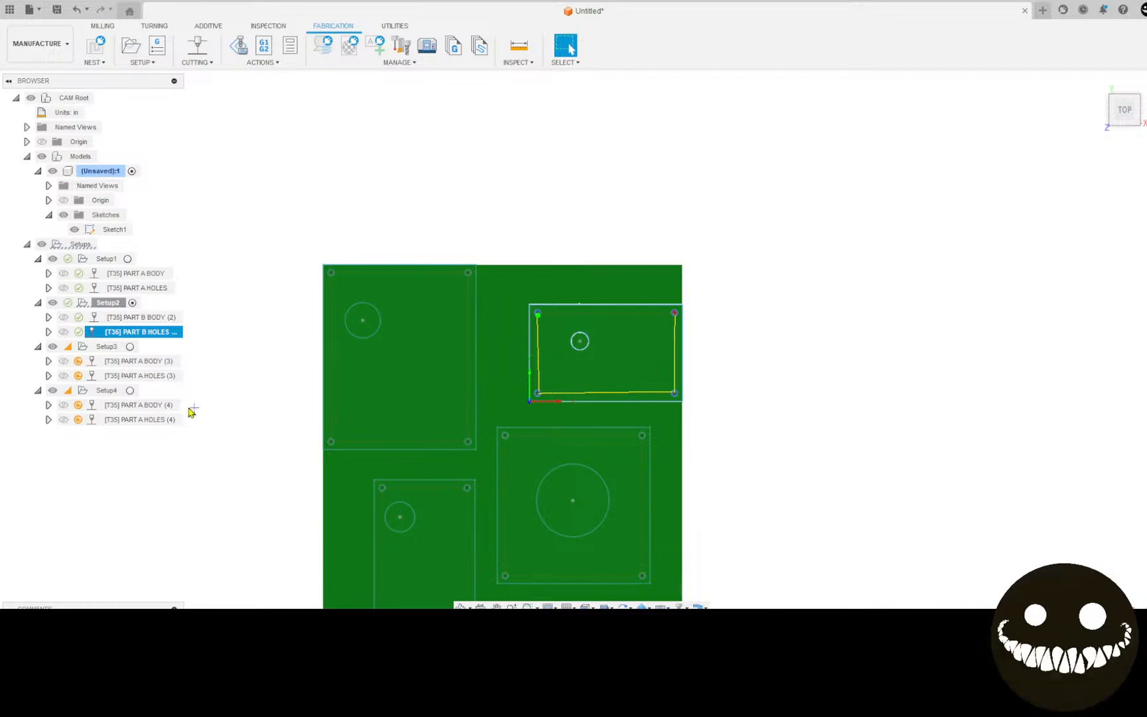
scroll(266, 415, "down", 2)
middle_click_drag(249, 381, 145, 255)
scroll(243, 338, "up", 4)
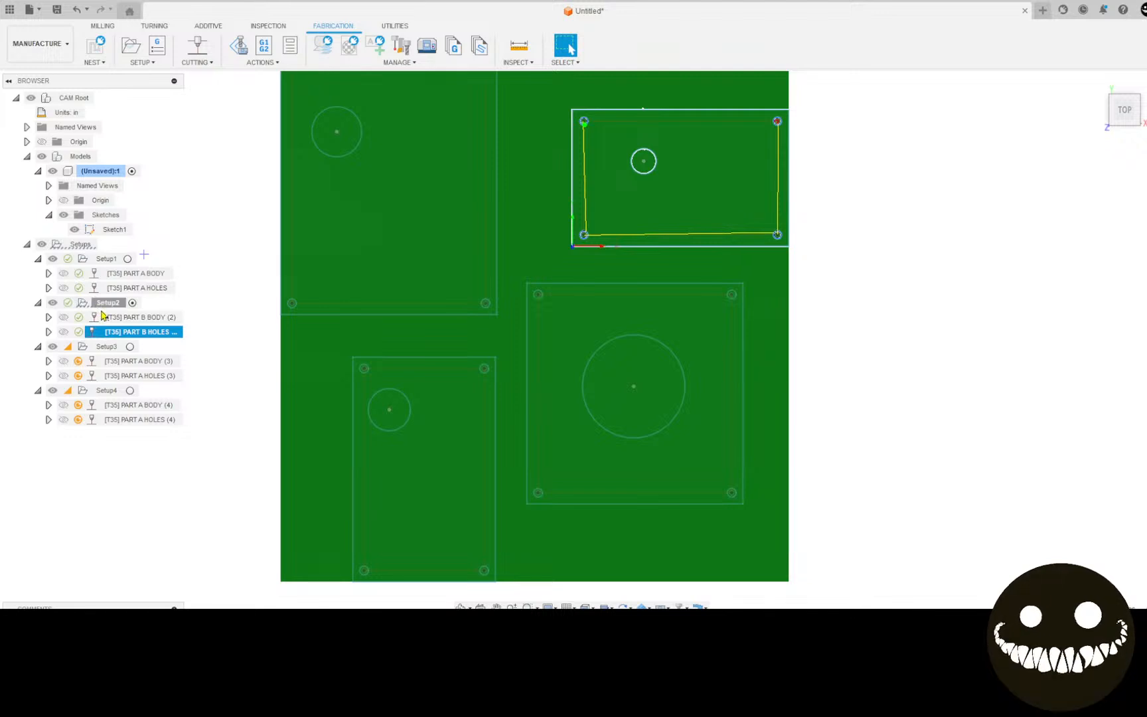
scroll(185, 344, "down", 1)
middle_click_drag(225, 354, 248, 361)
scroll(246, 348, "down", 1)
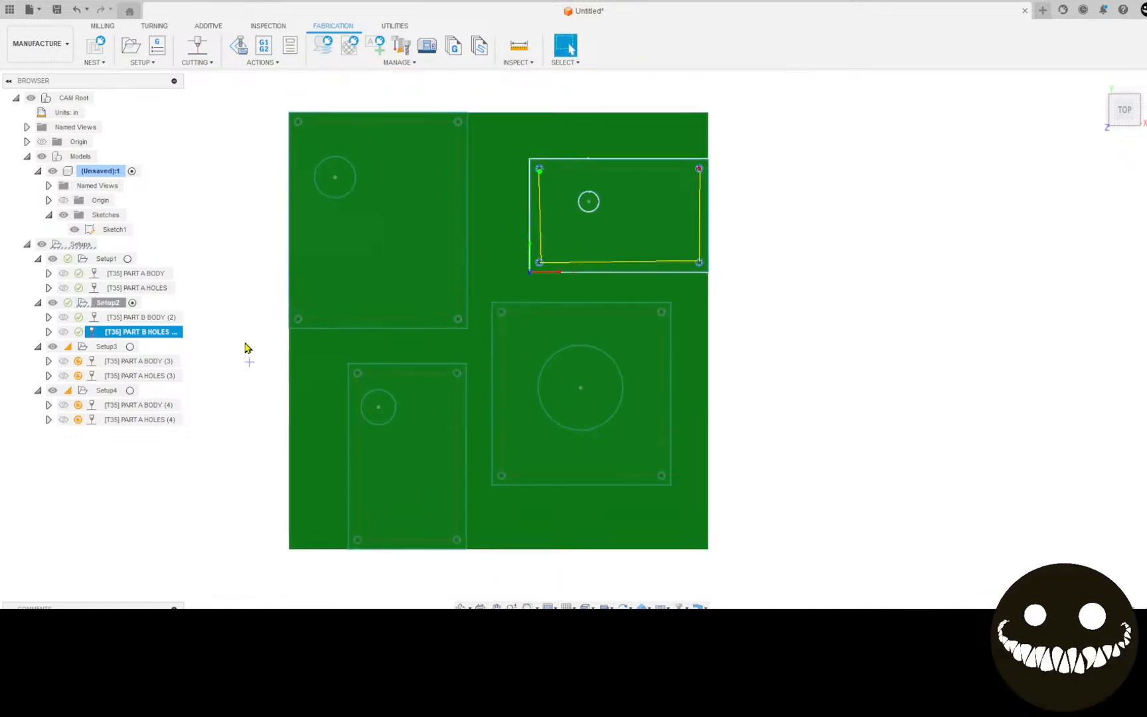